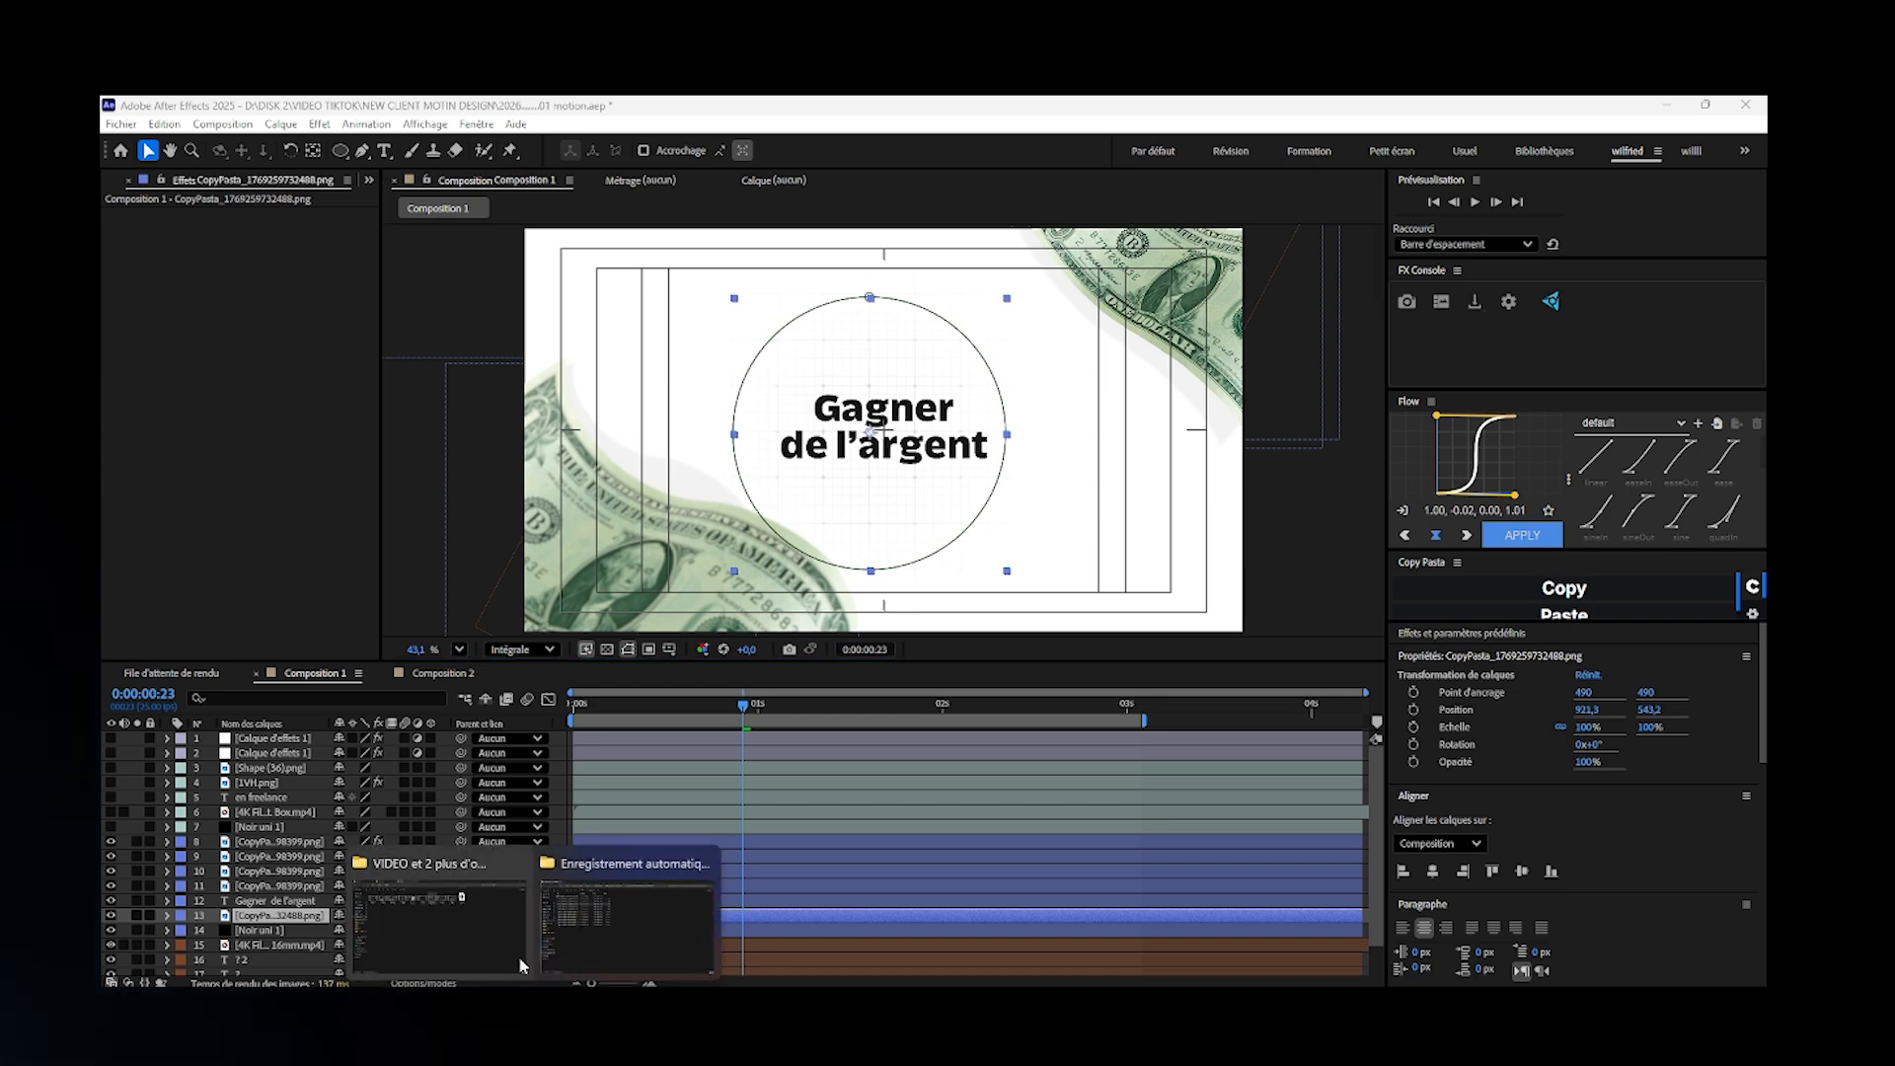
# - Open the SHAPES asset folder in File Explorer, look over its contents, and return to After Effects
pyautogui.click(494, 930)
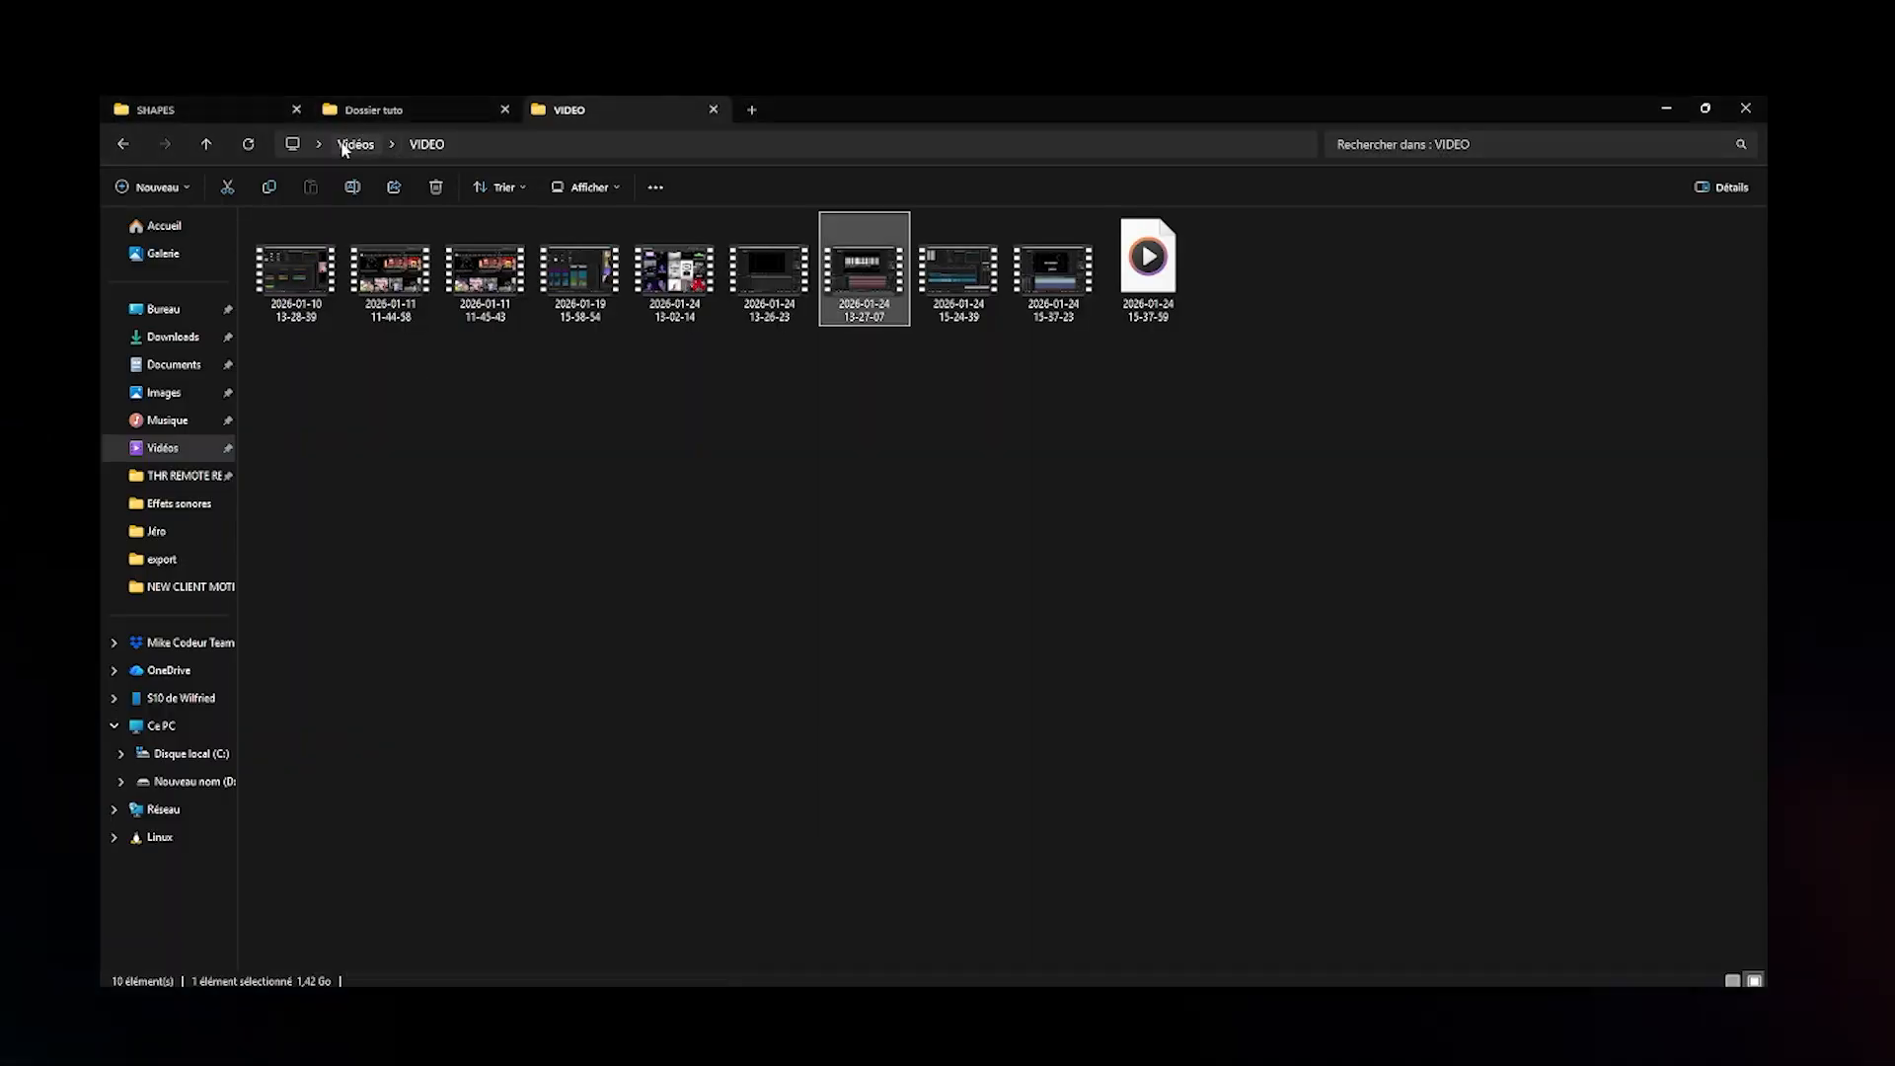
pyautogui.click(156, 103)
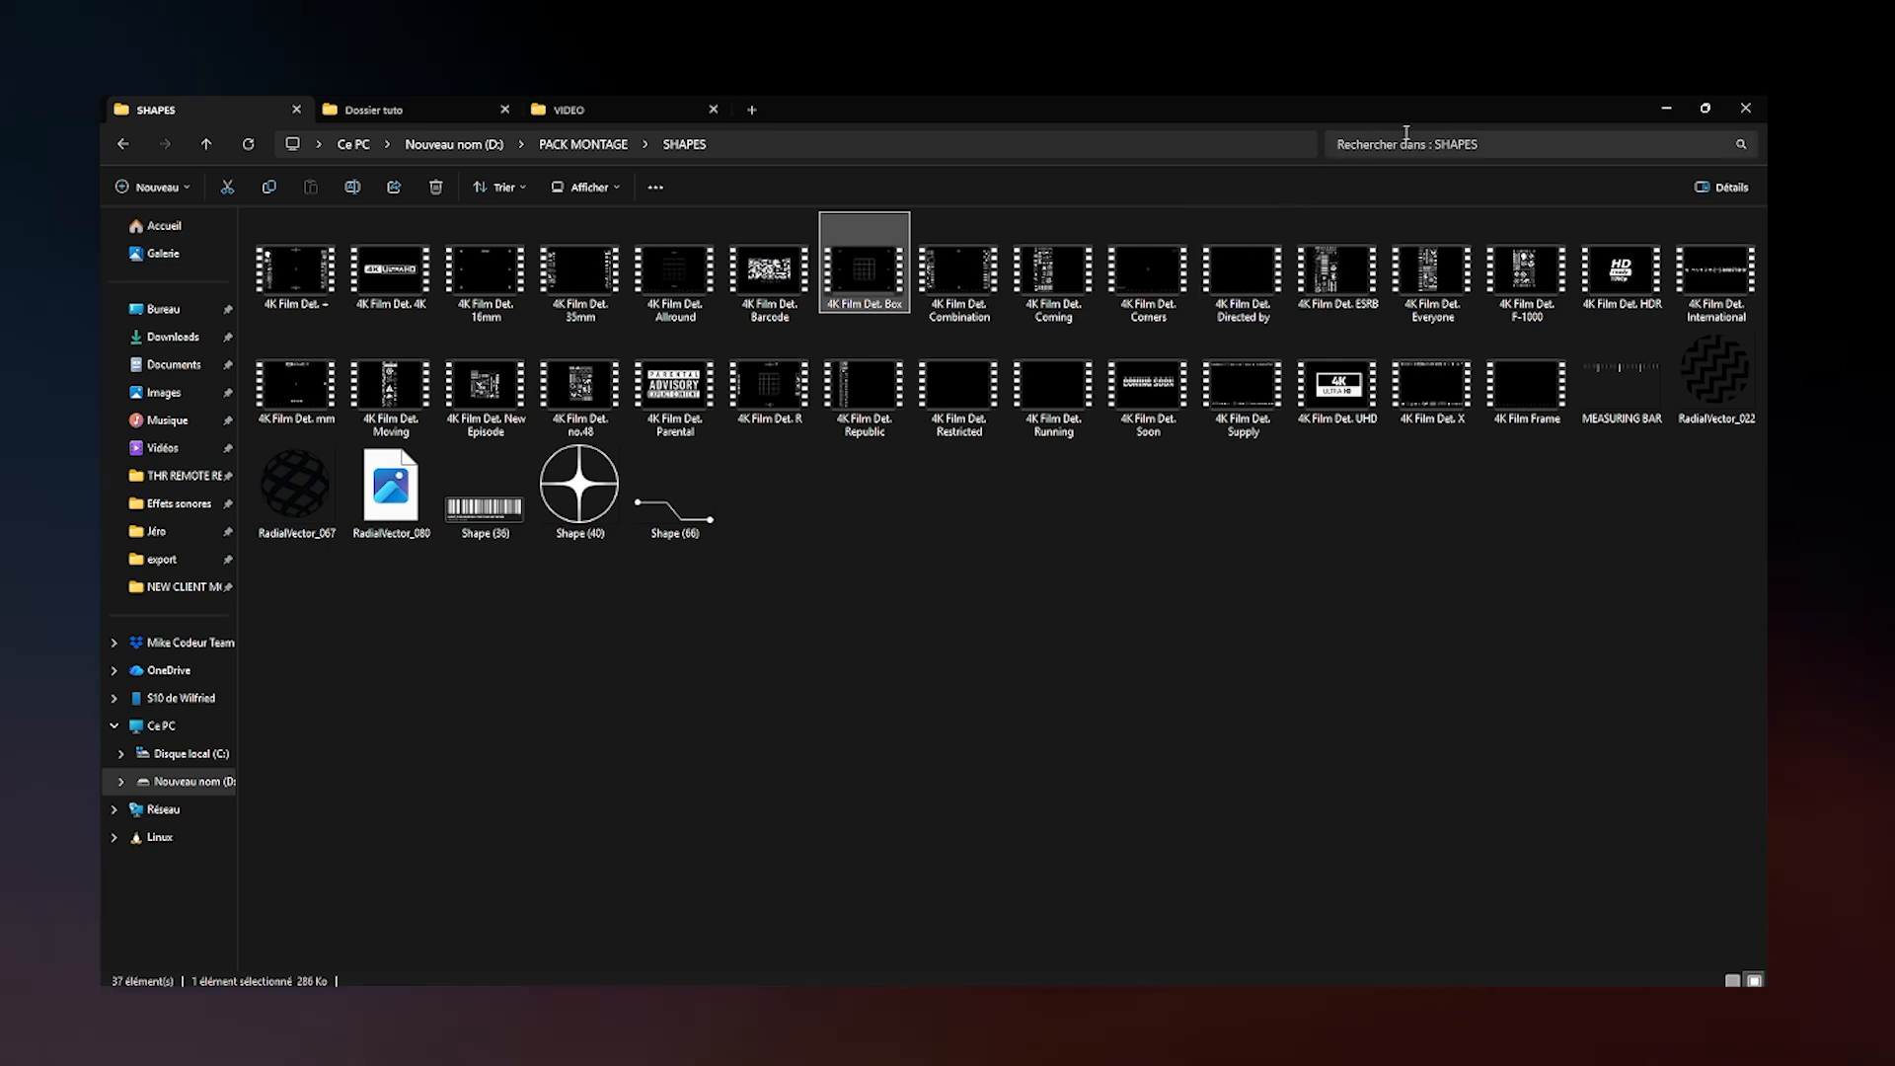
pyautogui.click(1664, 105)
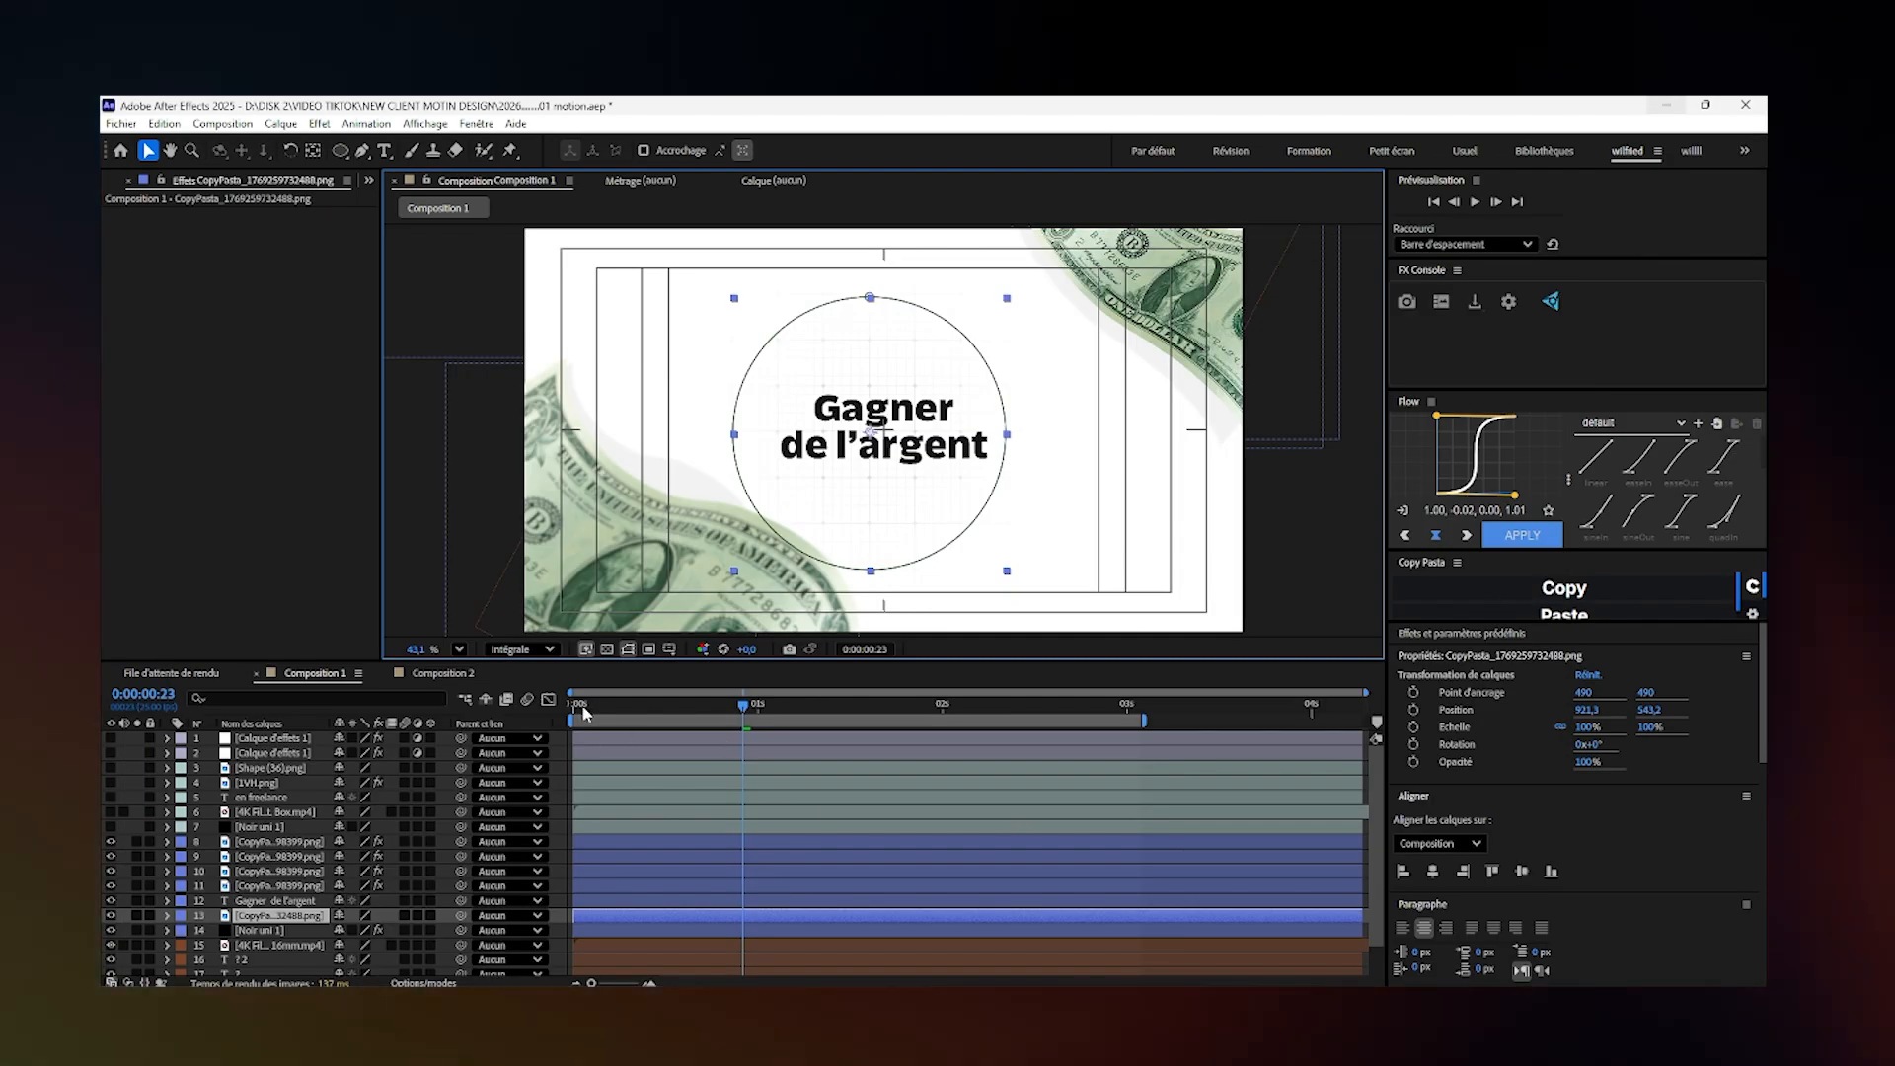
# - Hide the seven "Gagner de l'argent" scene layers and set the current time to 0:00:00:03
pyautogui.moveTo(583, 711); pyautogui.dragTo(603, 707)
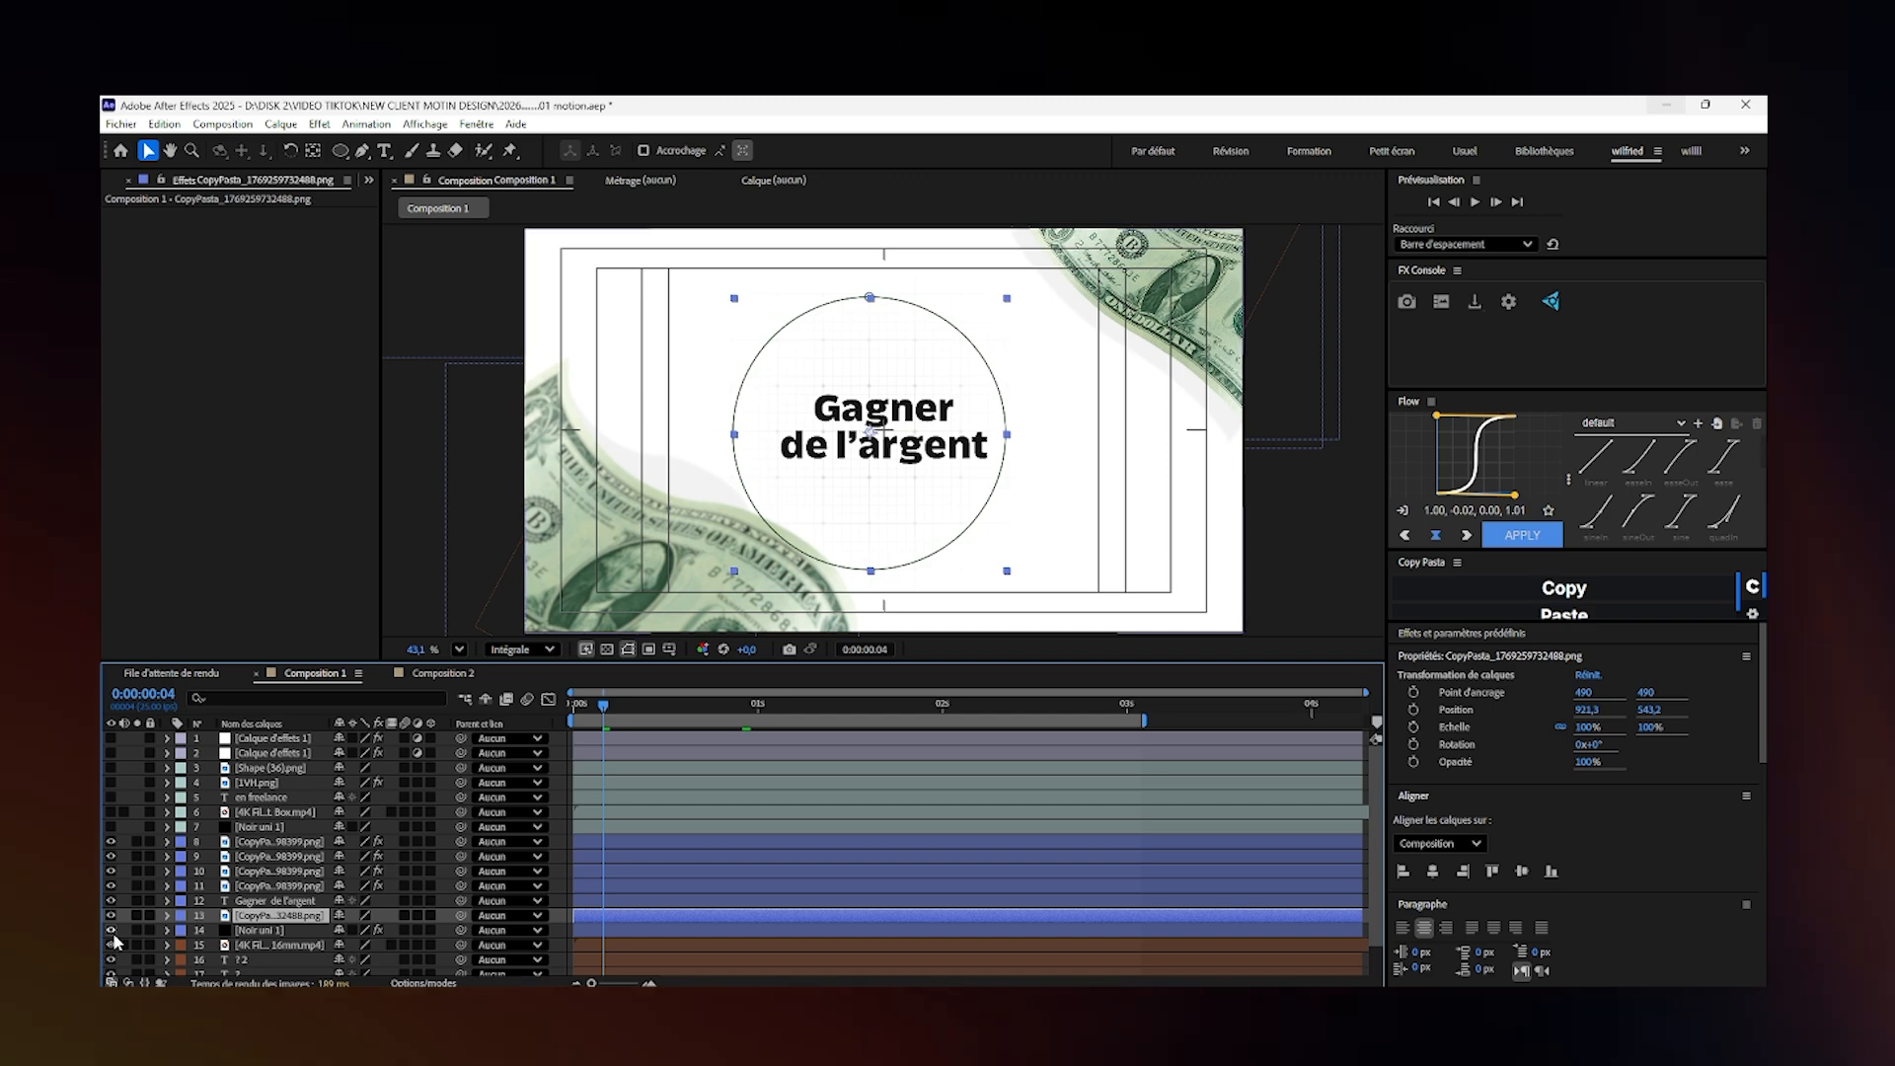
pyautogui.moveTo(112, 931); pyautogui.dragTo(108, 841)
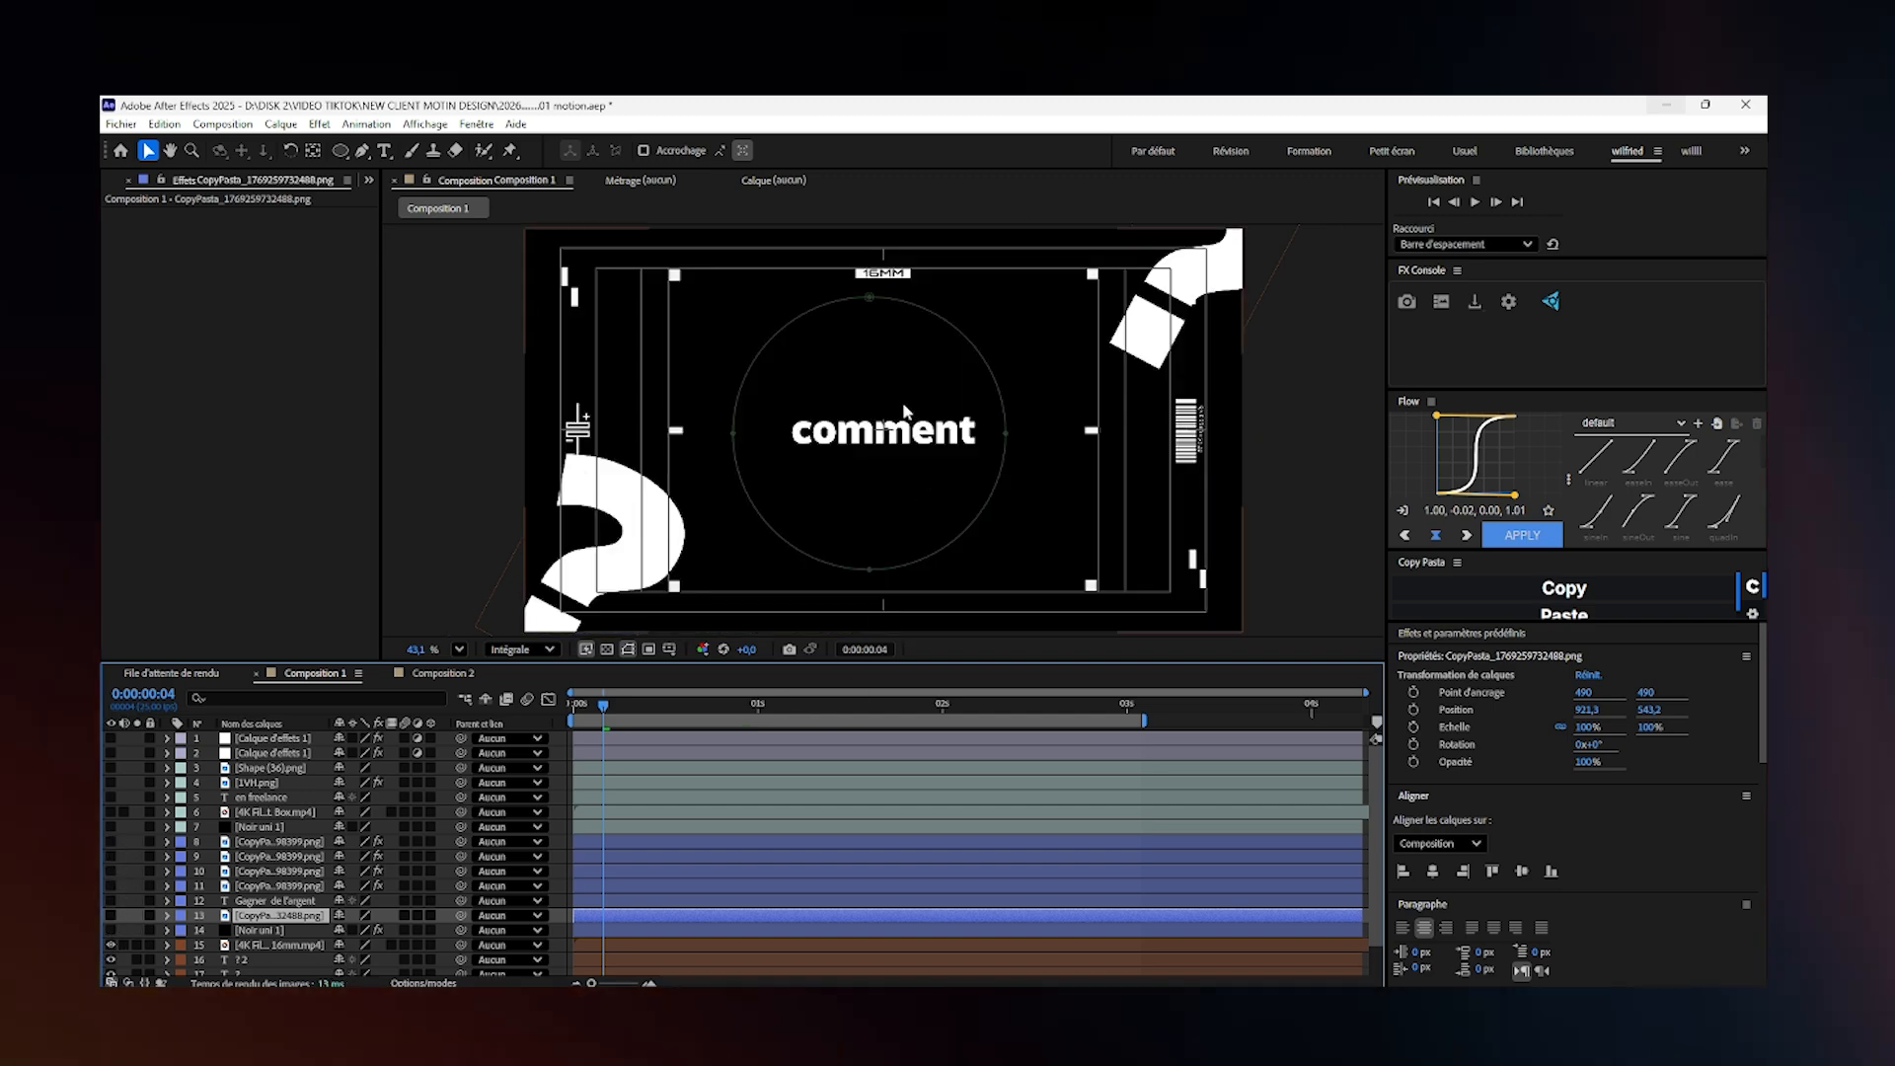
pyautogui.click(1199, 430)
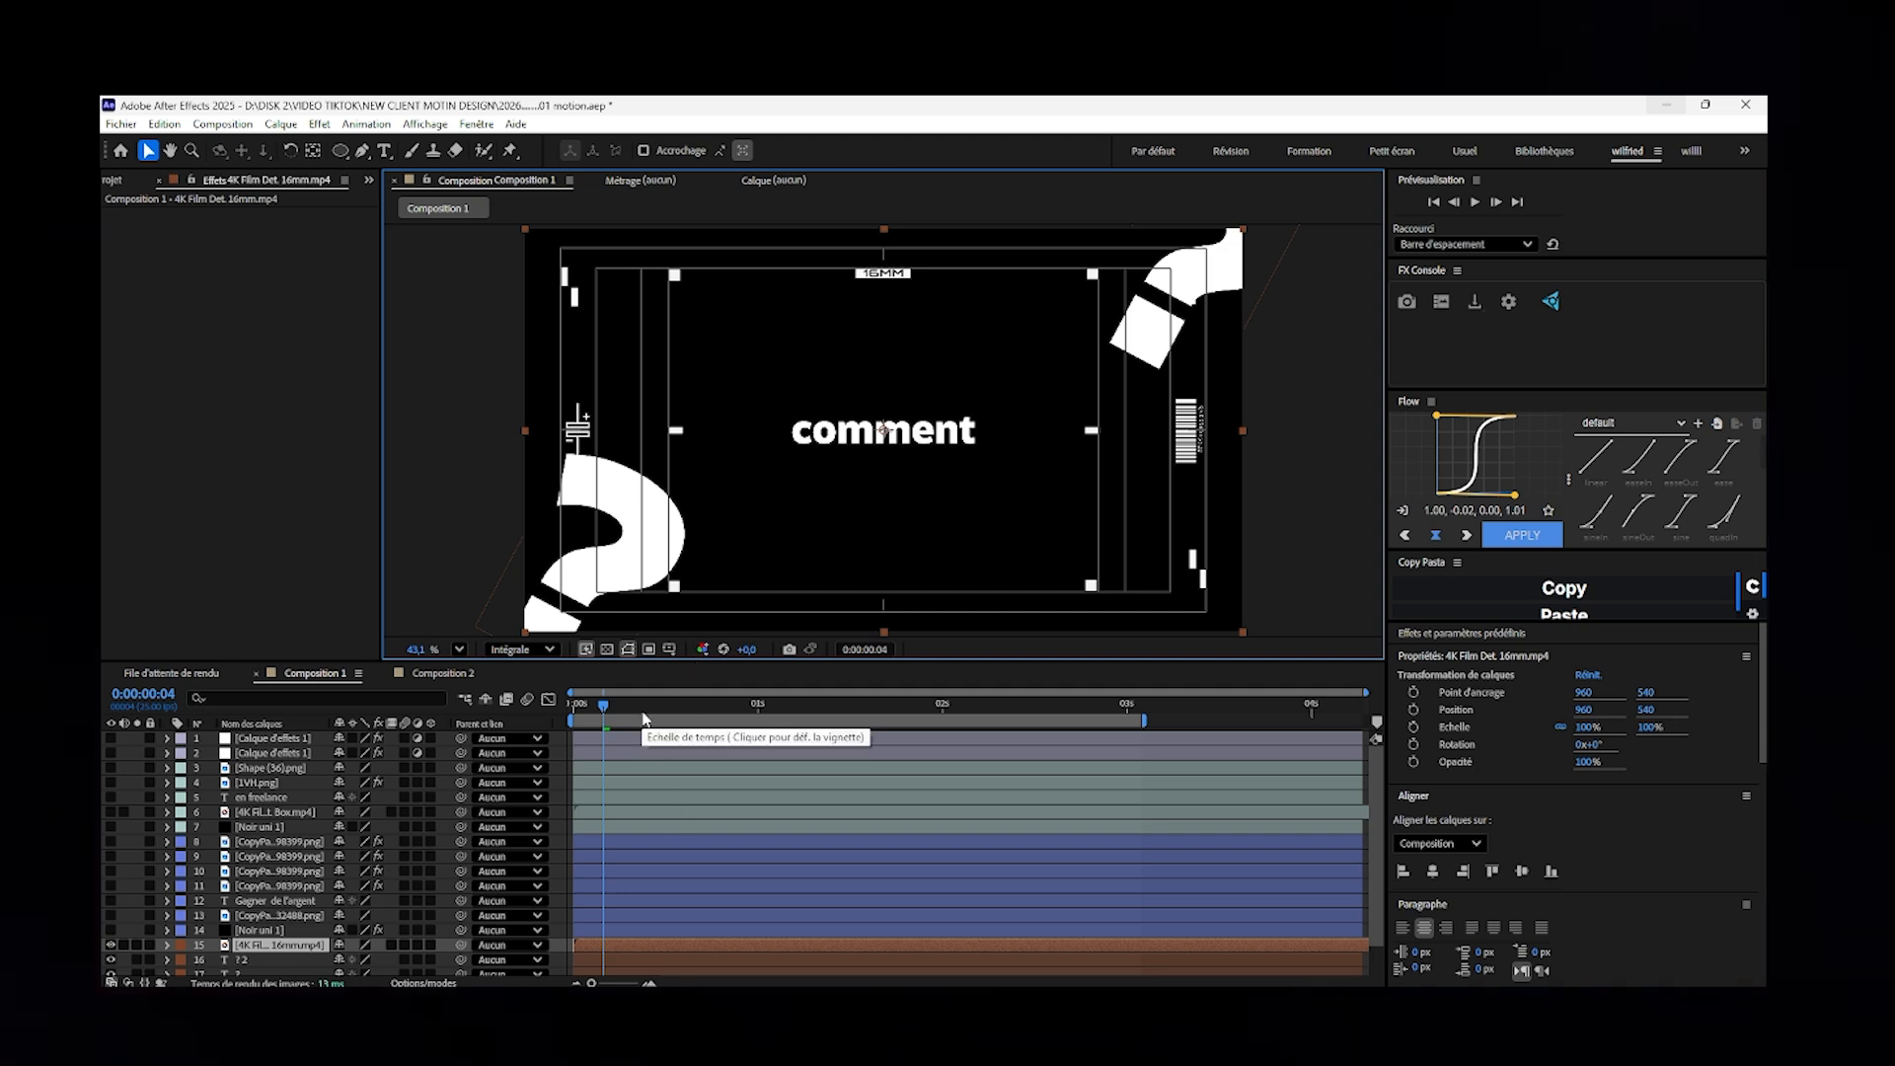
pyautogui.click(592, 708)
pyautogui.click(597, 718)
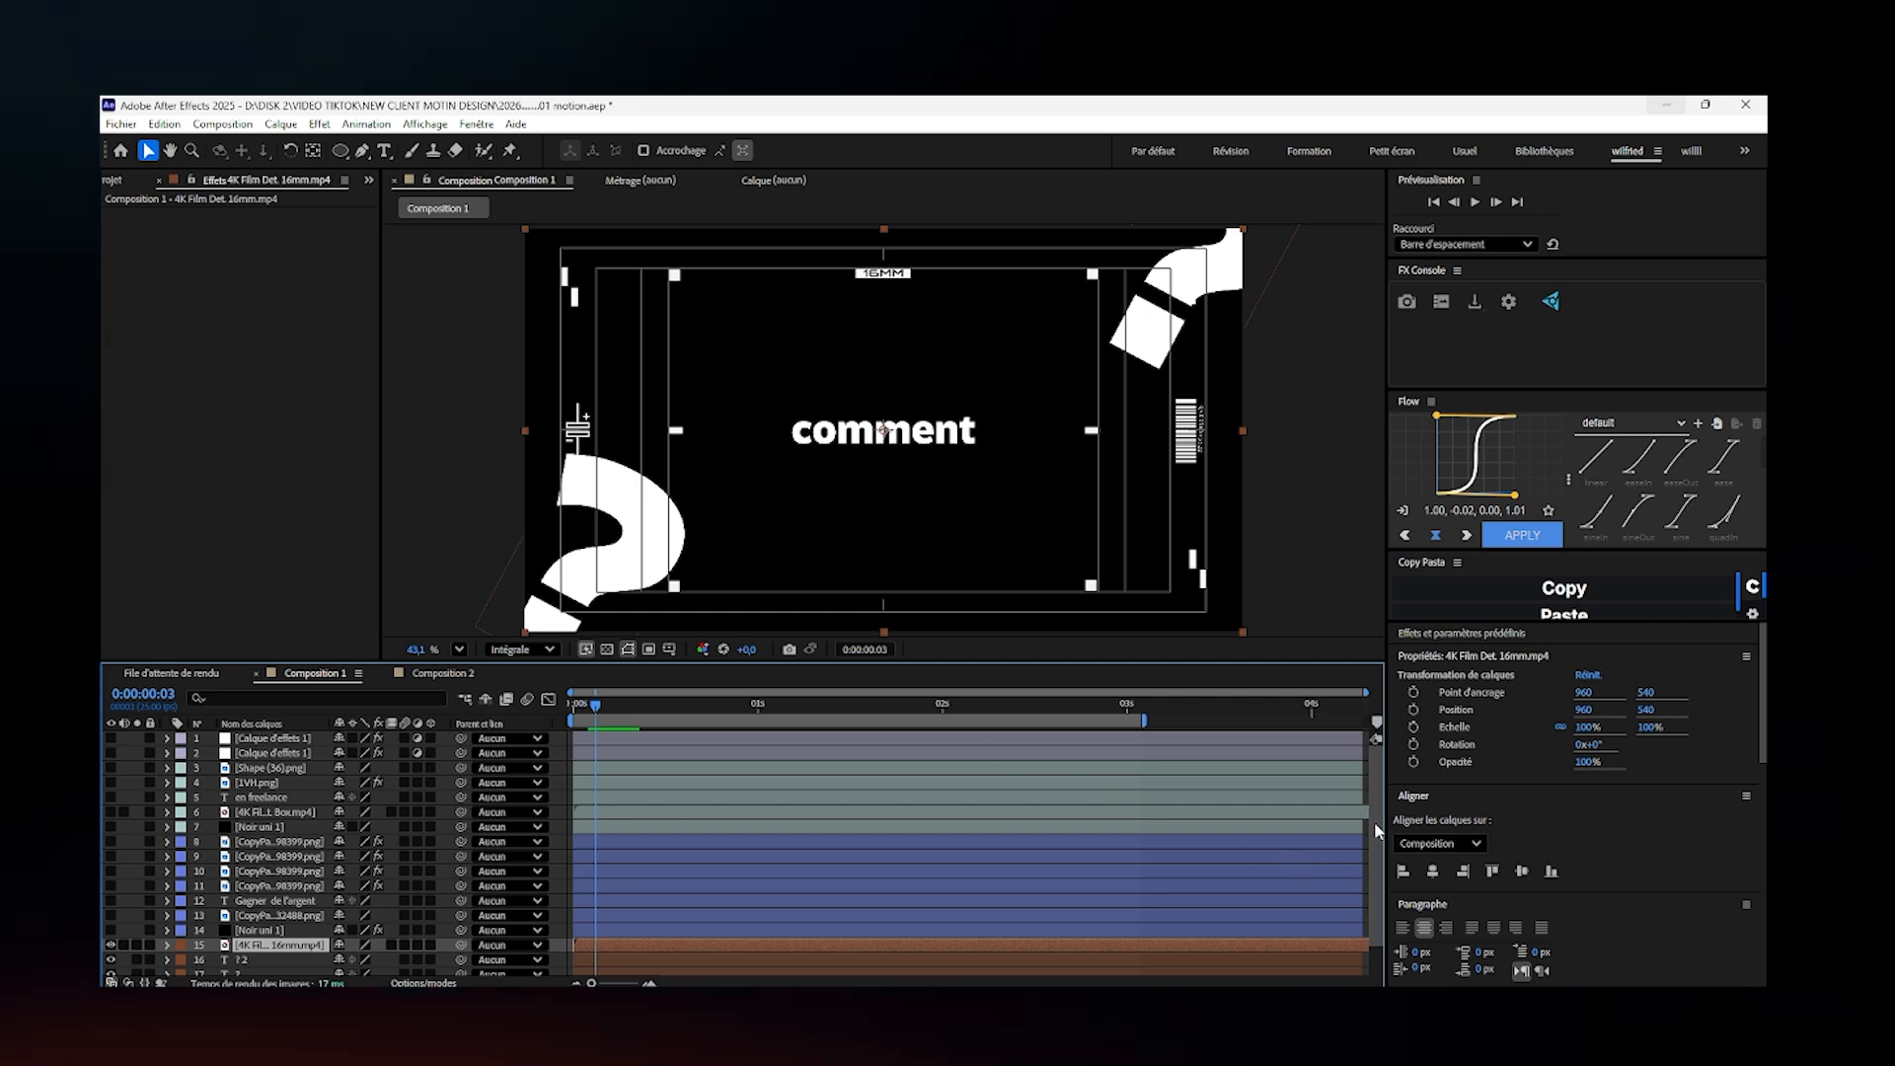
# - Delete the two adjustment layers named "Calque d'effets 1" from Composition 1
pyautogui.click(269, 740)
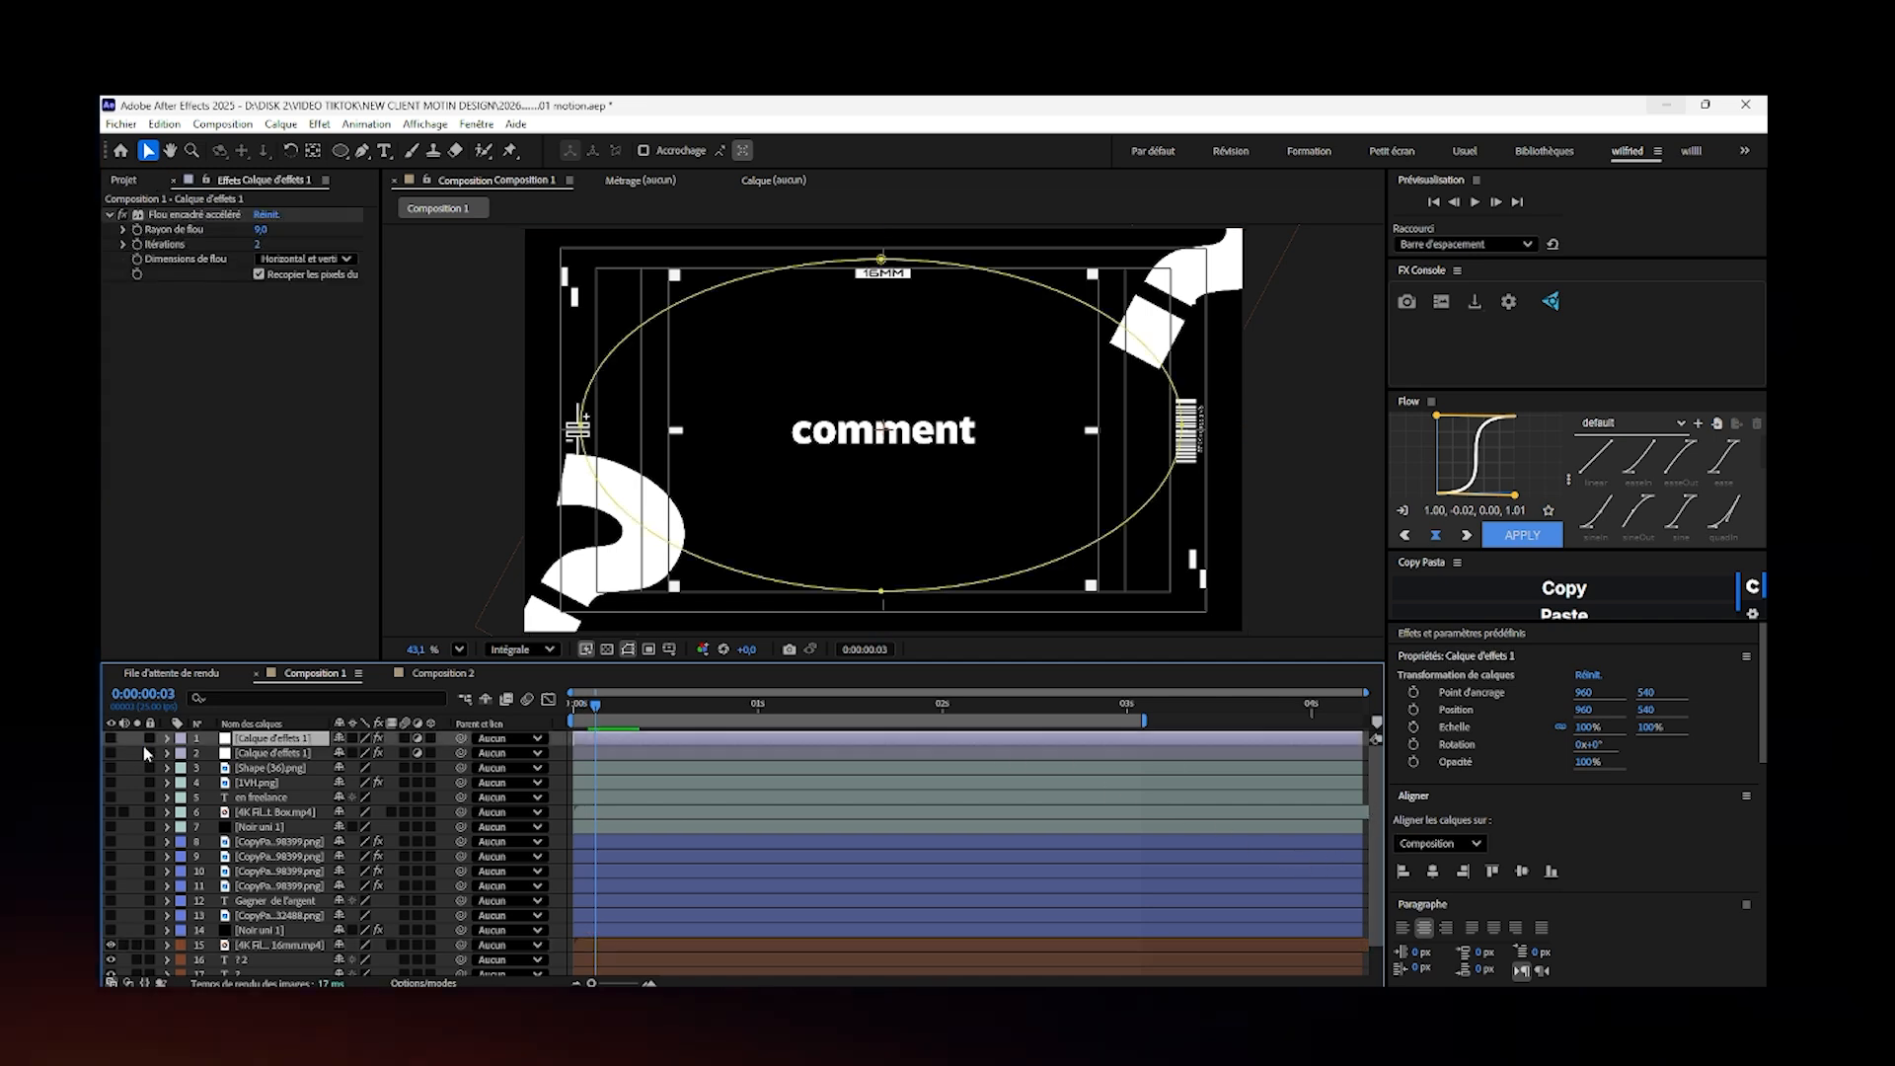
pyautogui.rightClick(124, 734)
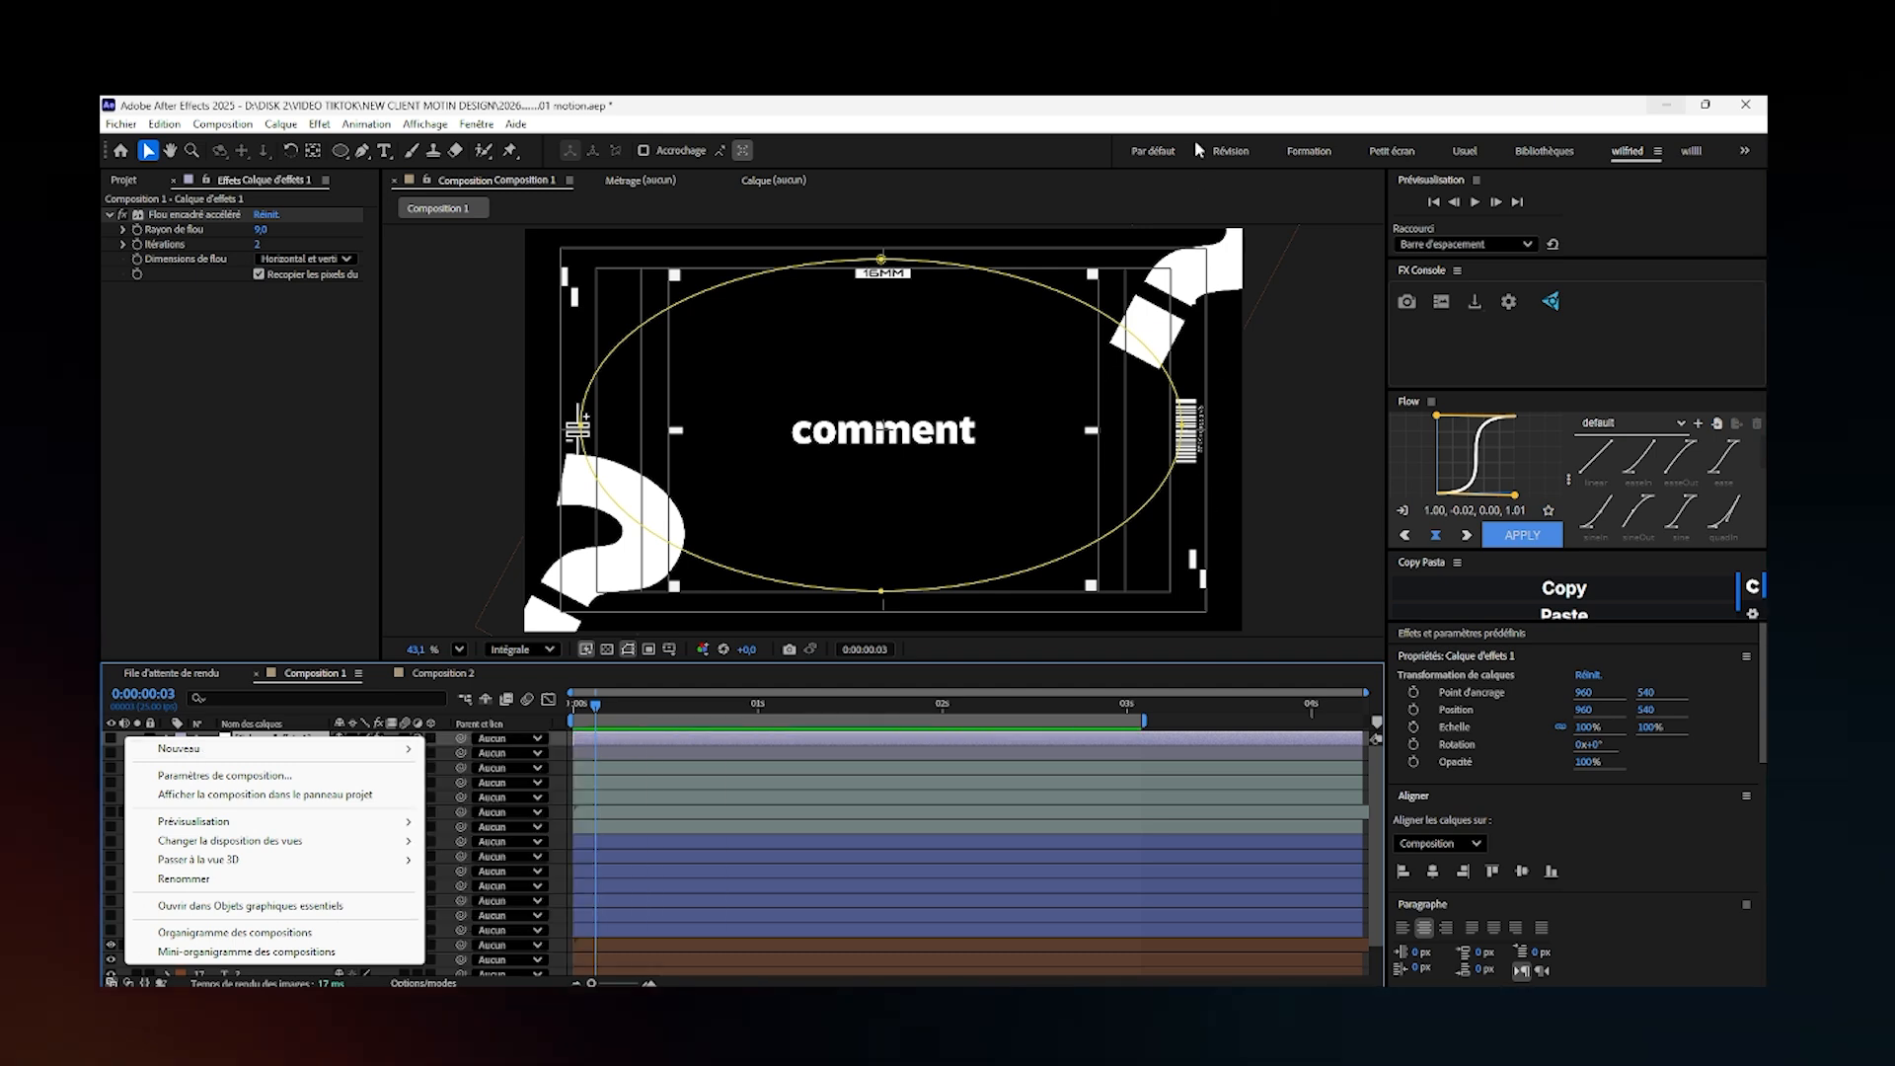
pyautogui.click(938, 763)
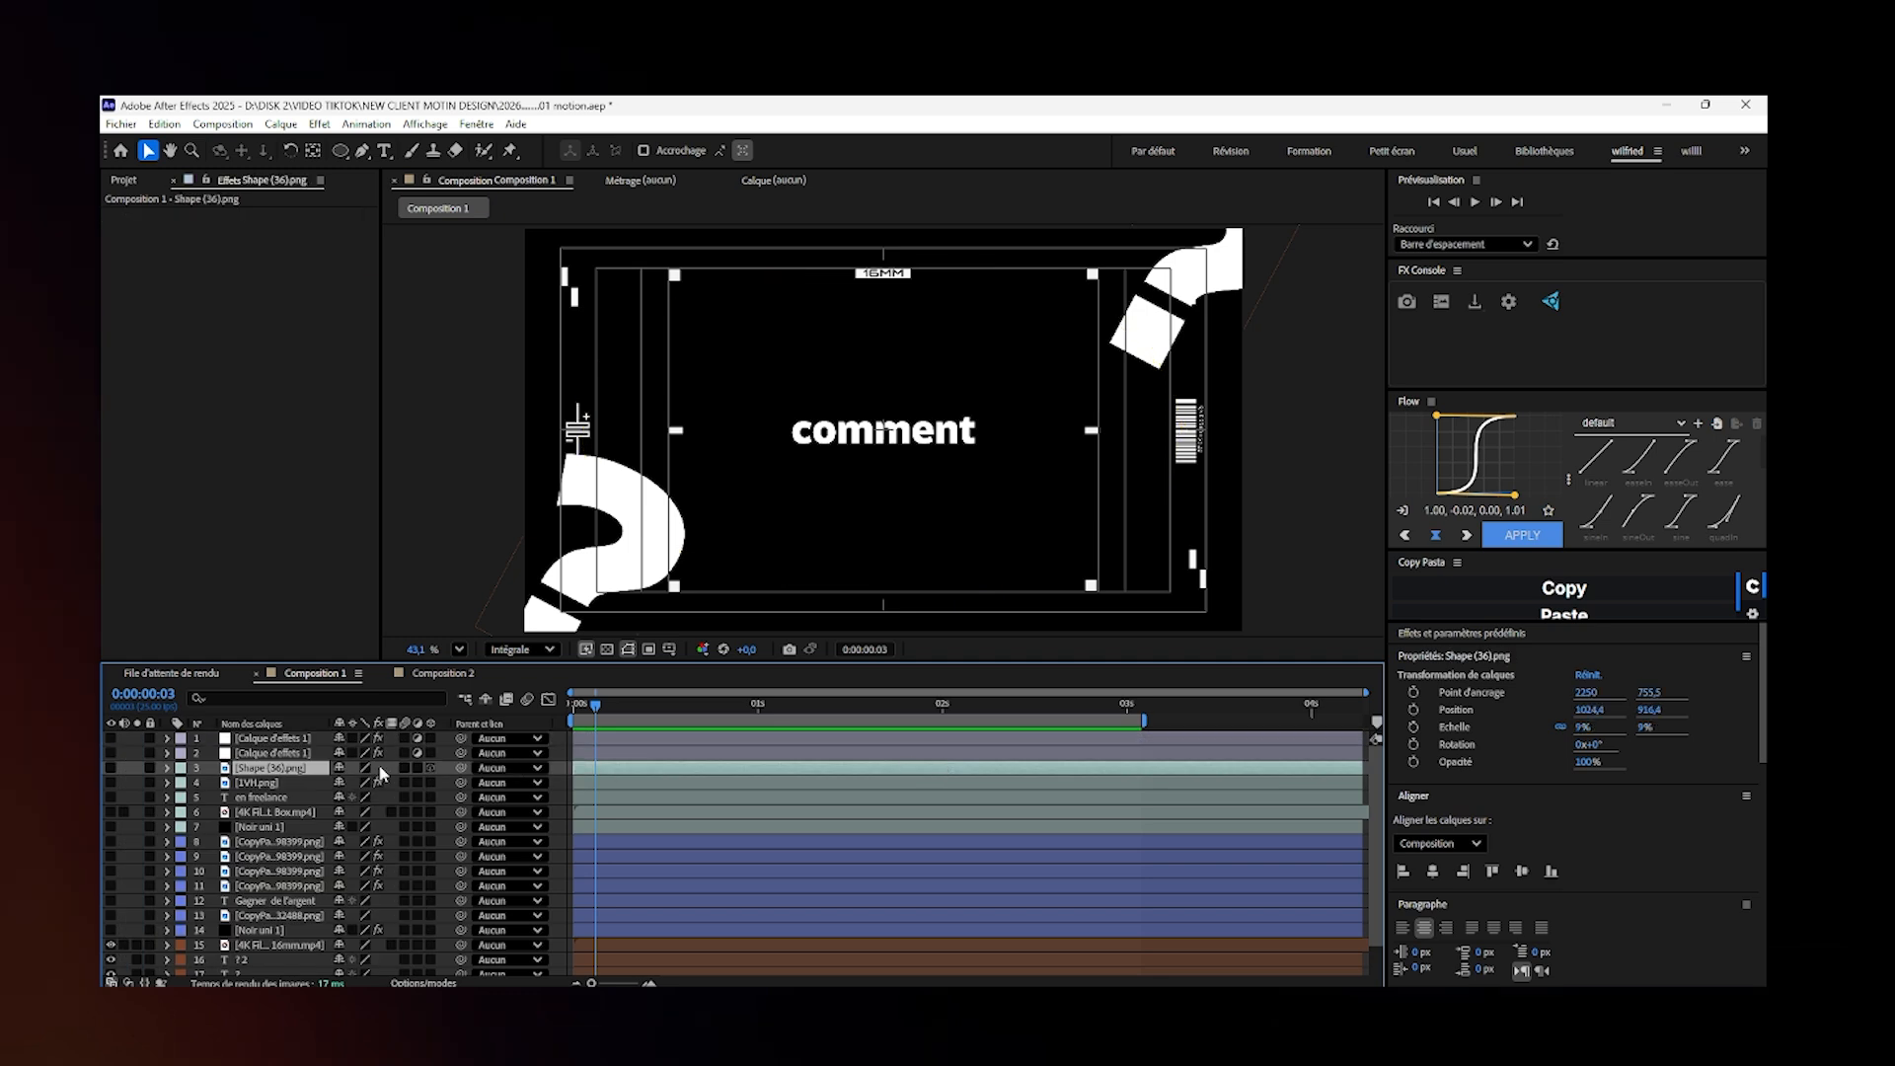
pyautogui.click(261, 753)
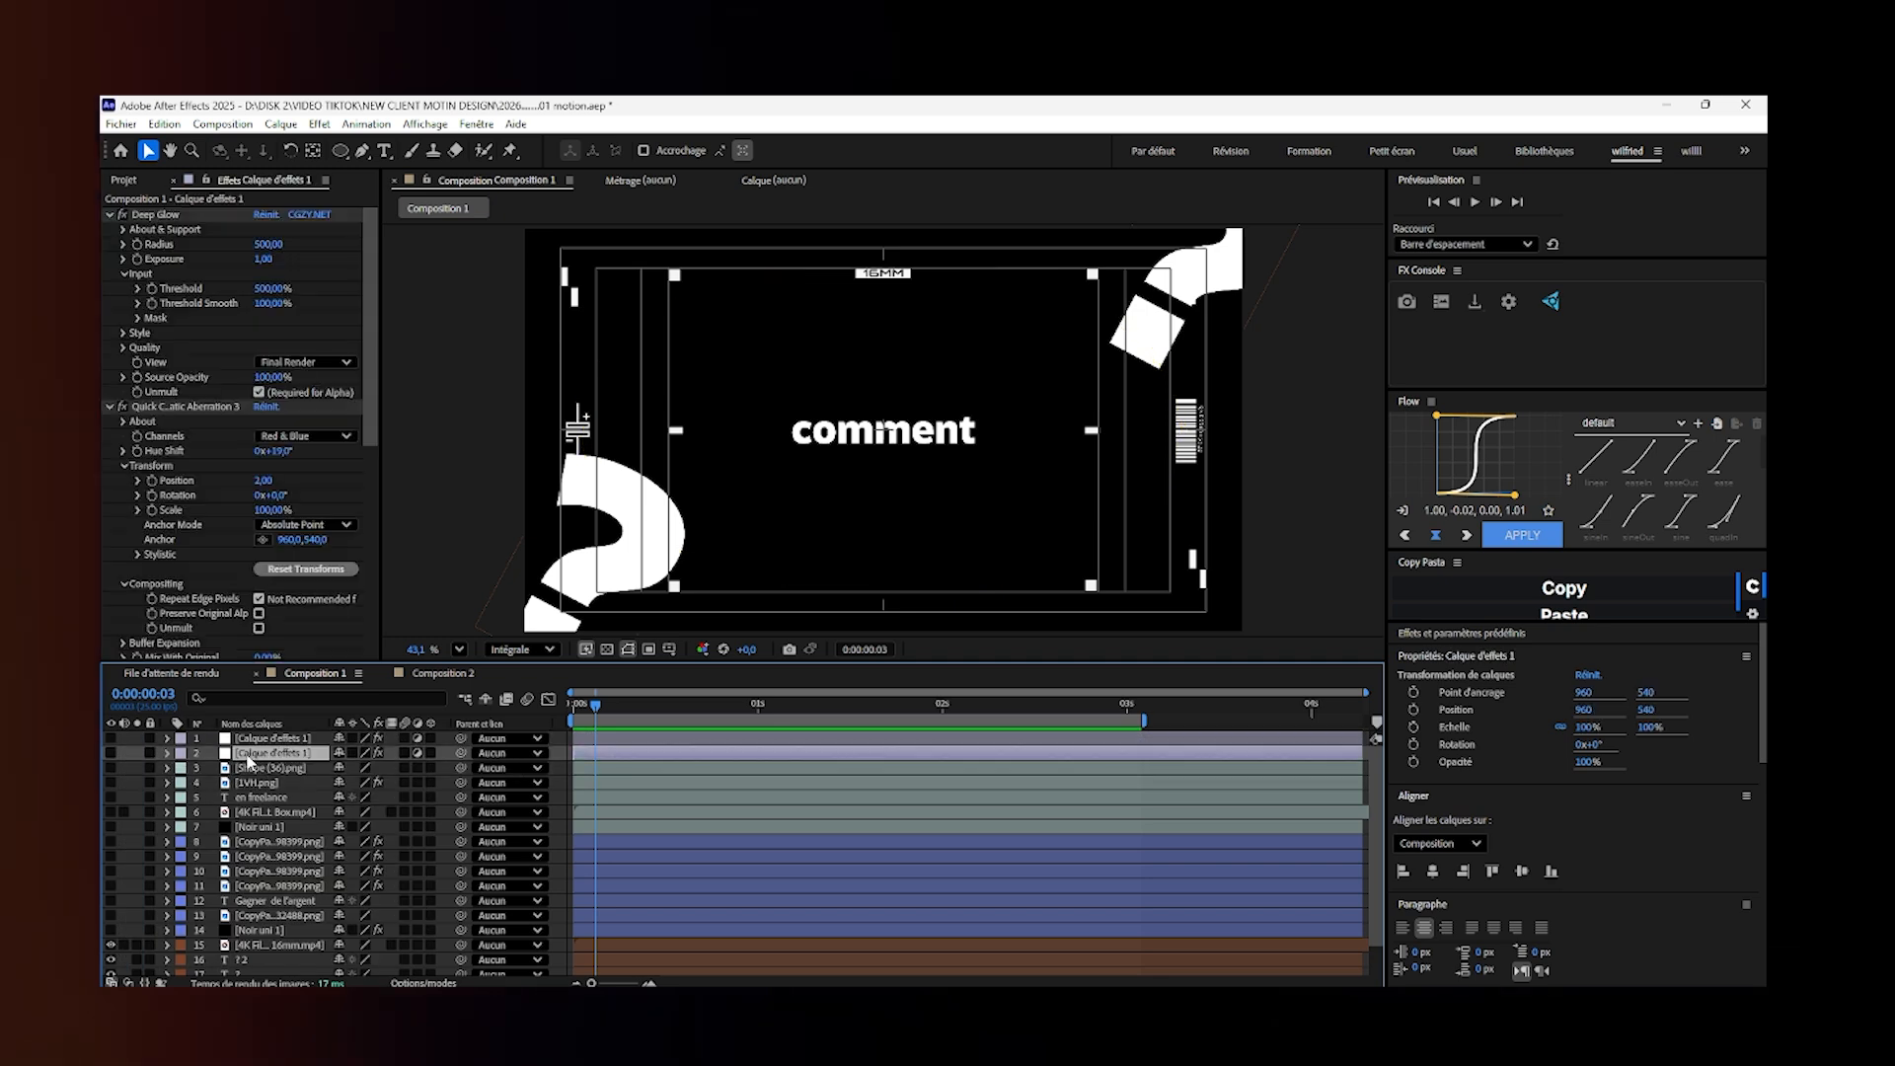
pyautogui.press('Delete')
pyautogui.click(249, 740)
pyautogui.press('Delete')
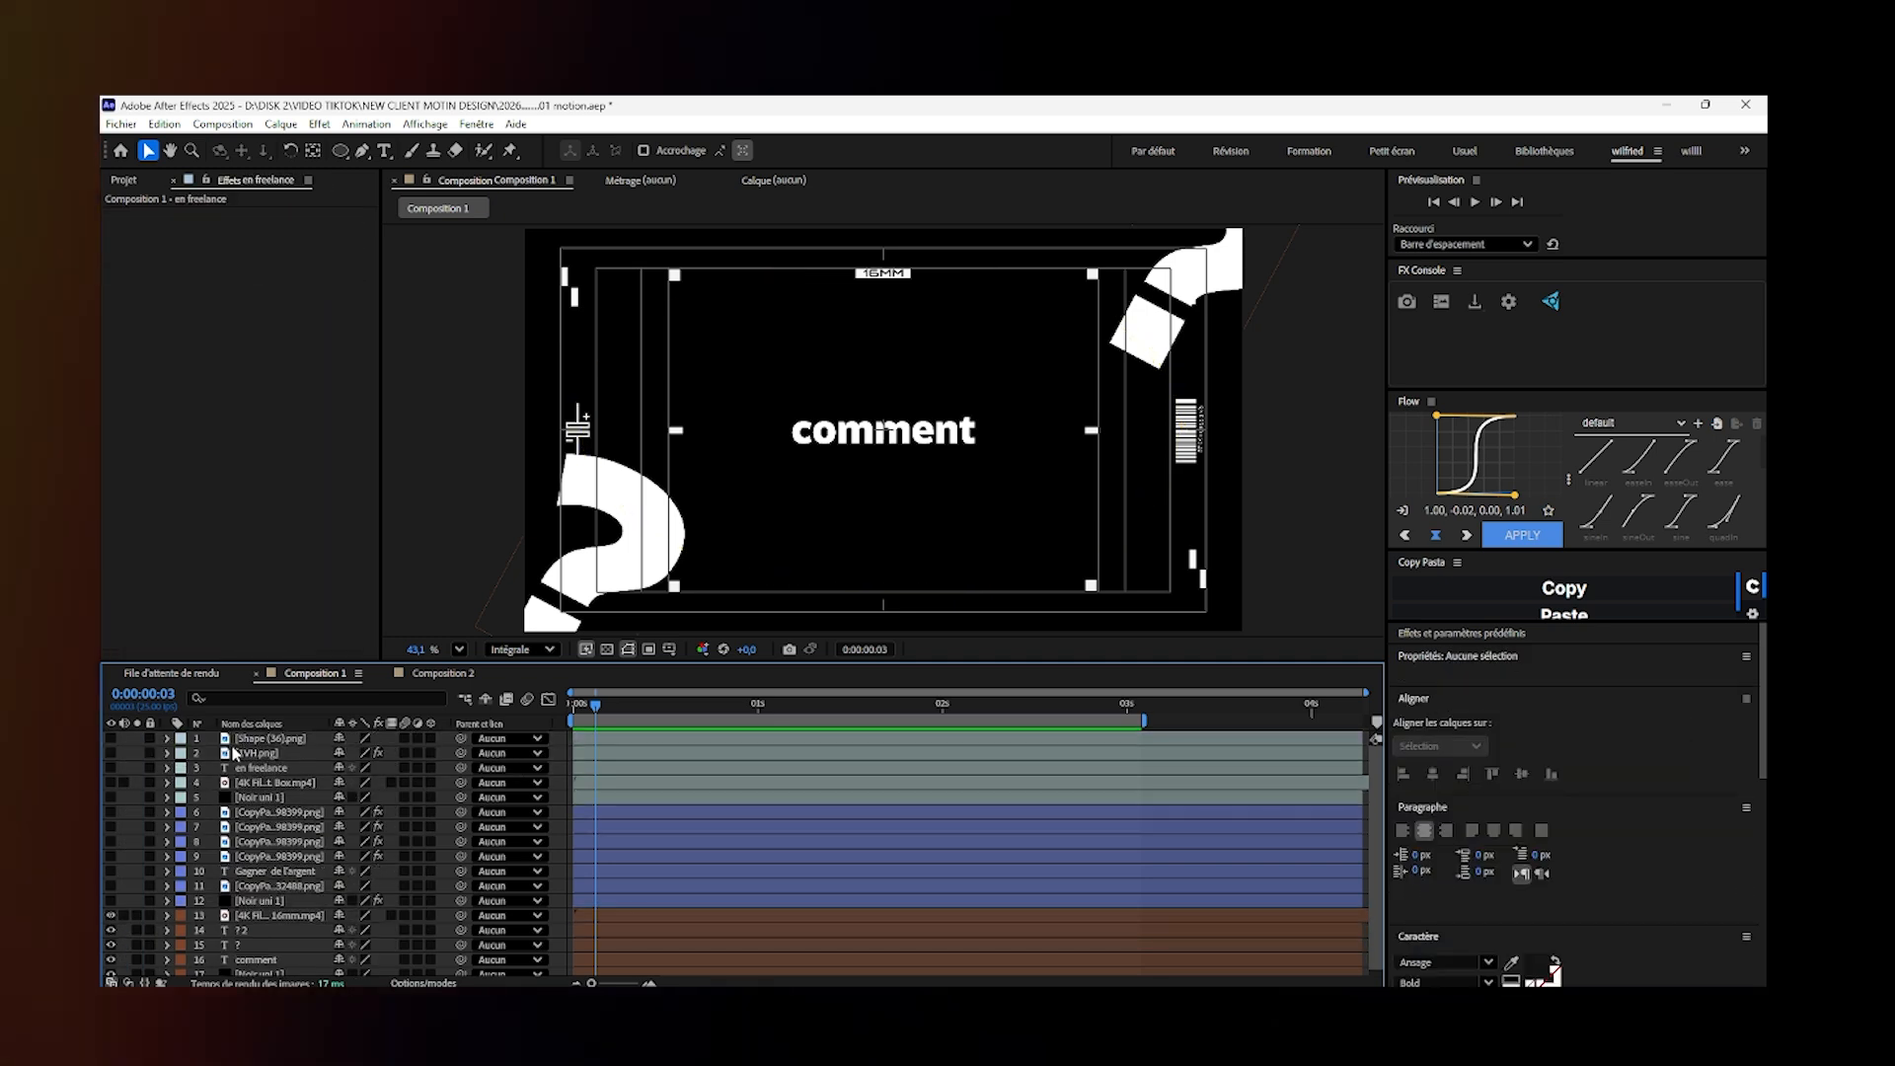
# - Add a new null object to Composition 1
pyautogui.rightClick(128, 738)
pyautogui.moveTo(281, 752)
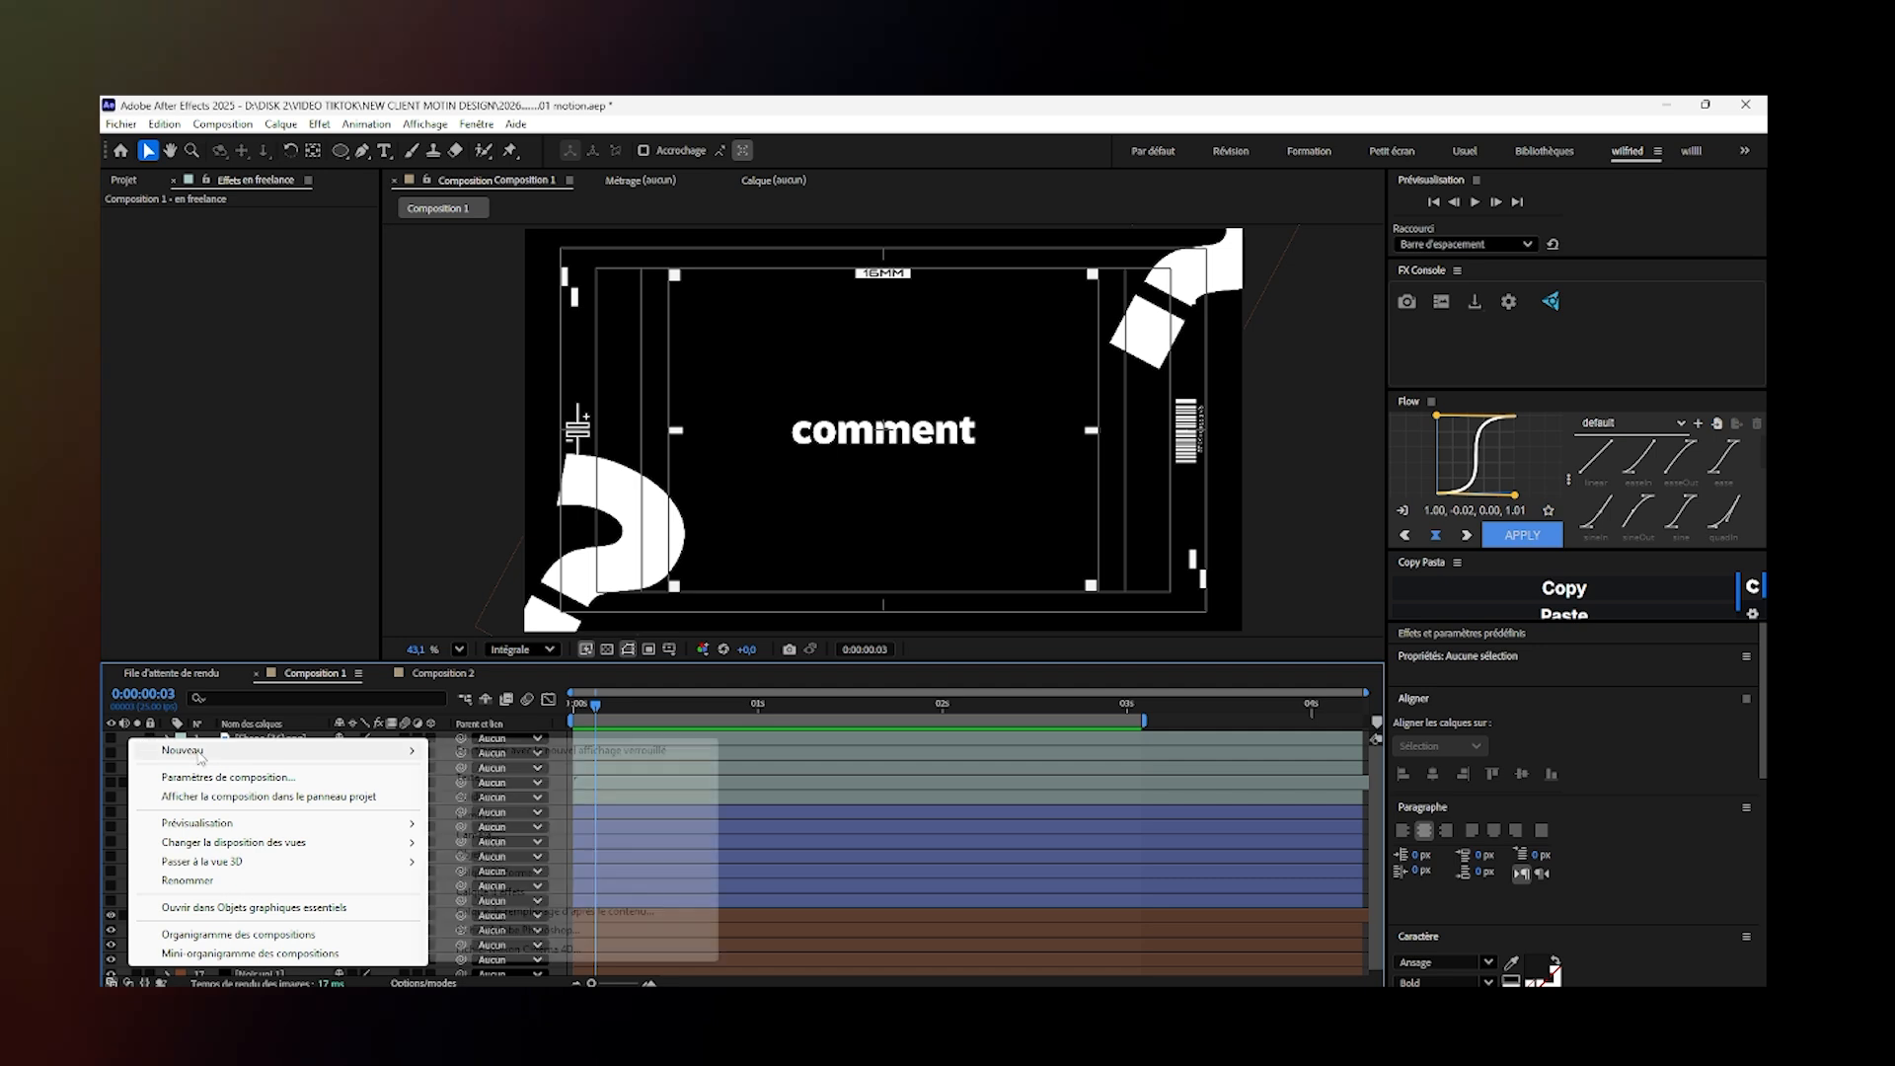
pyautogui.click(479, 853)
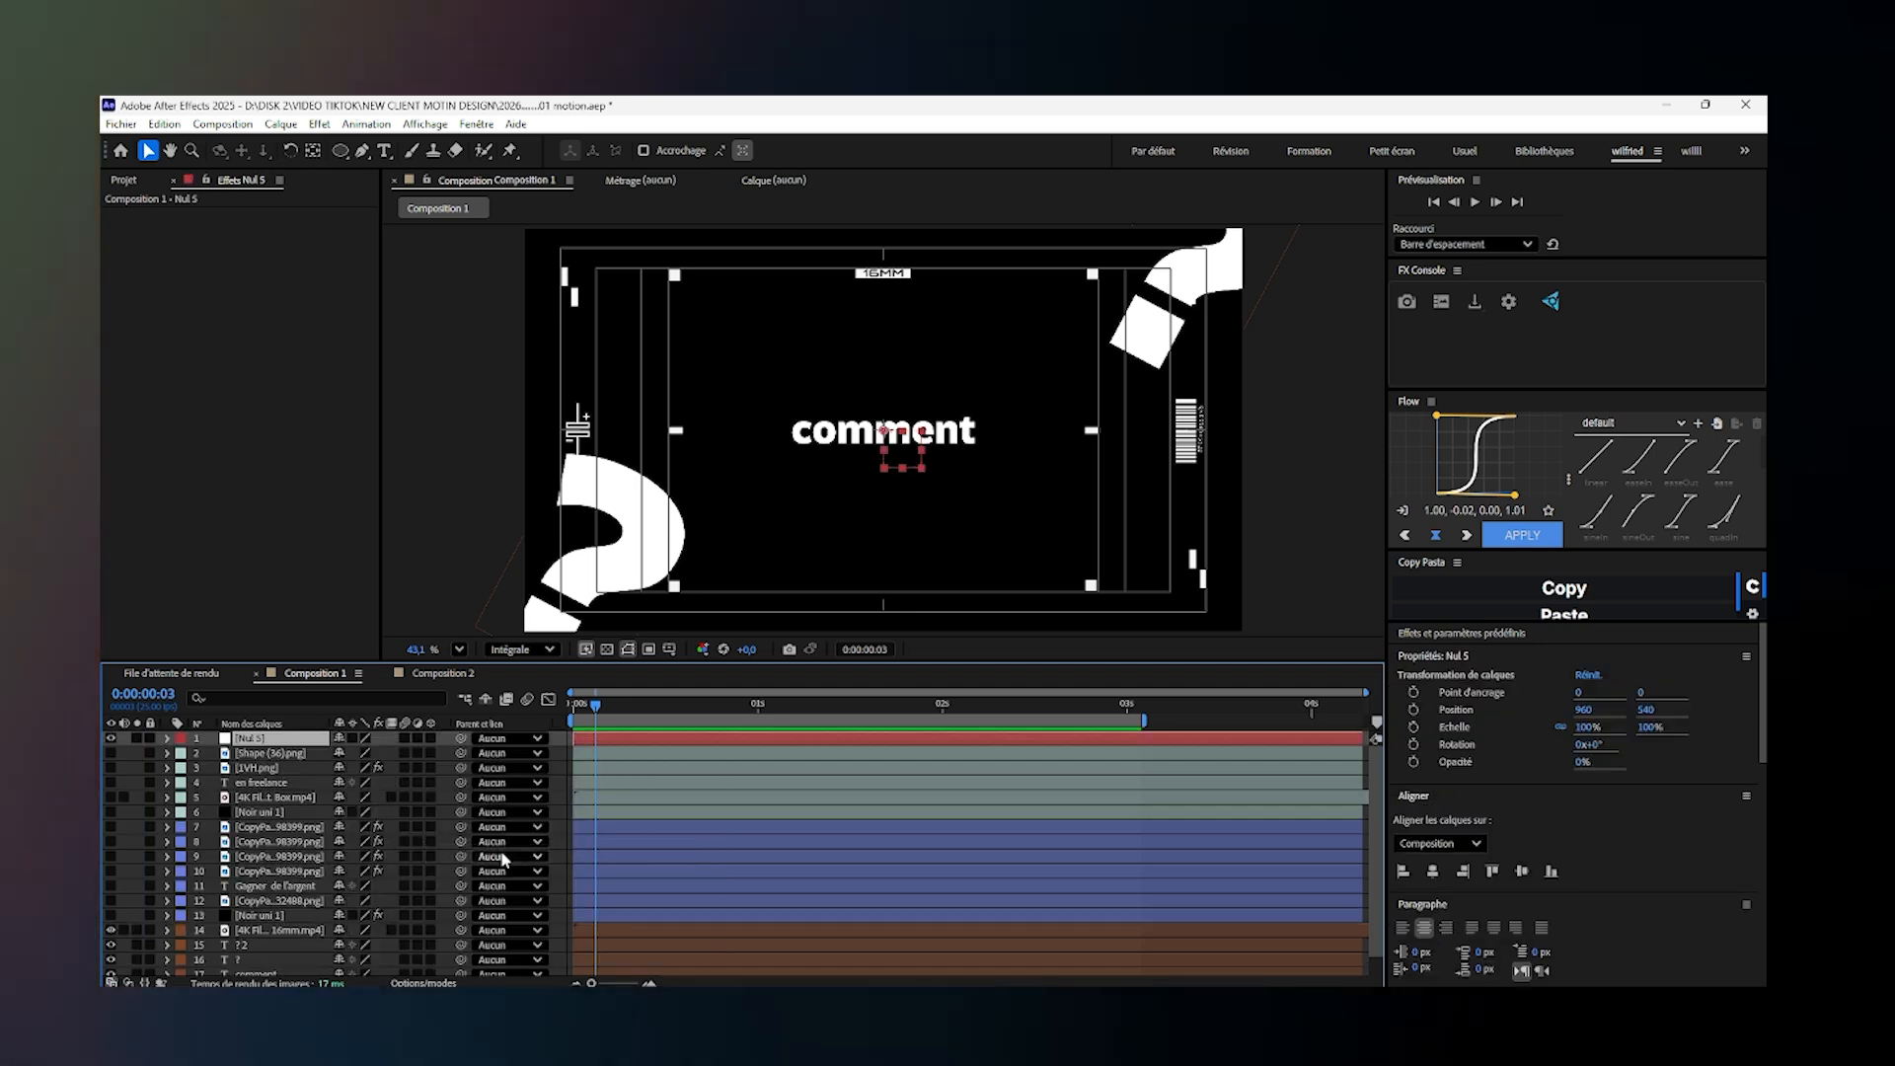
# - Parent every layer from Shape (36).png down to the lowest Noir uni 1 solid to the new null
pyautogui.scroll(-1, 289, 948)
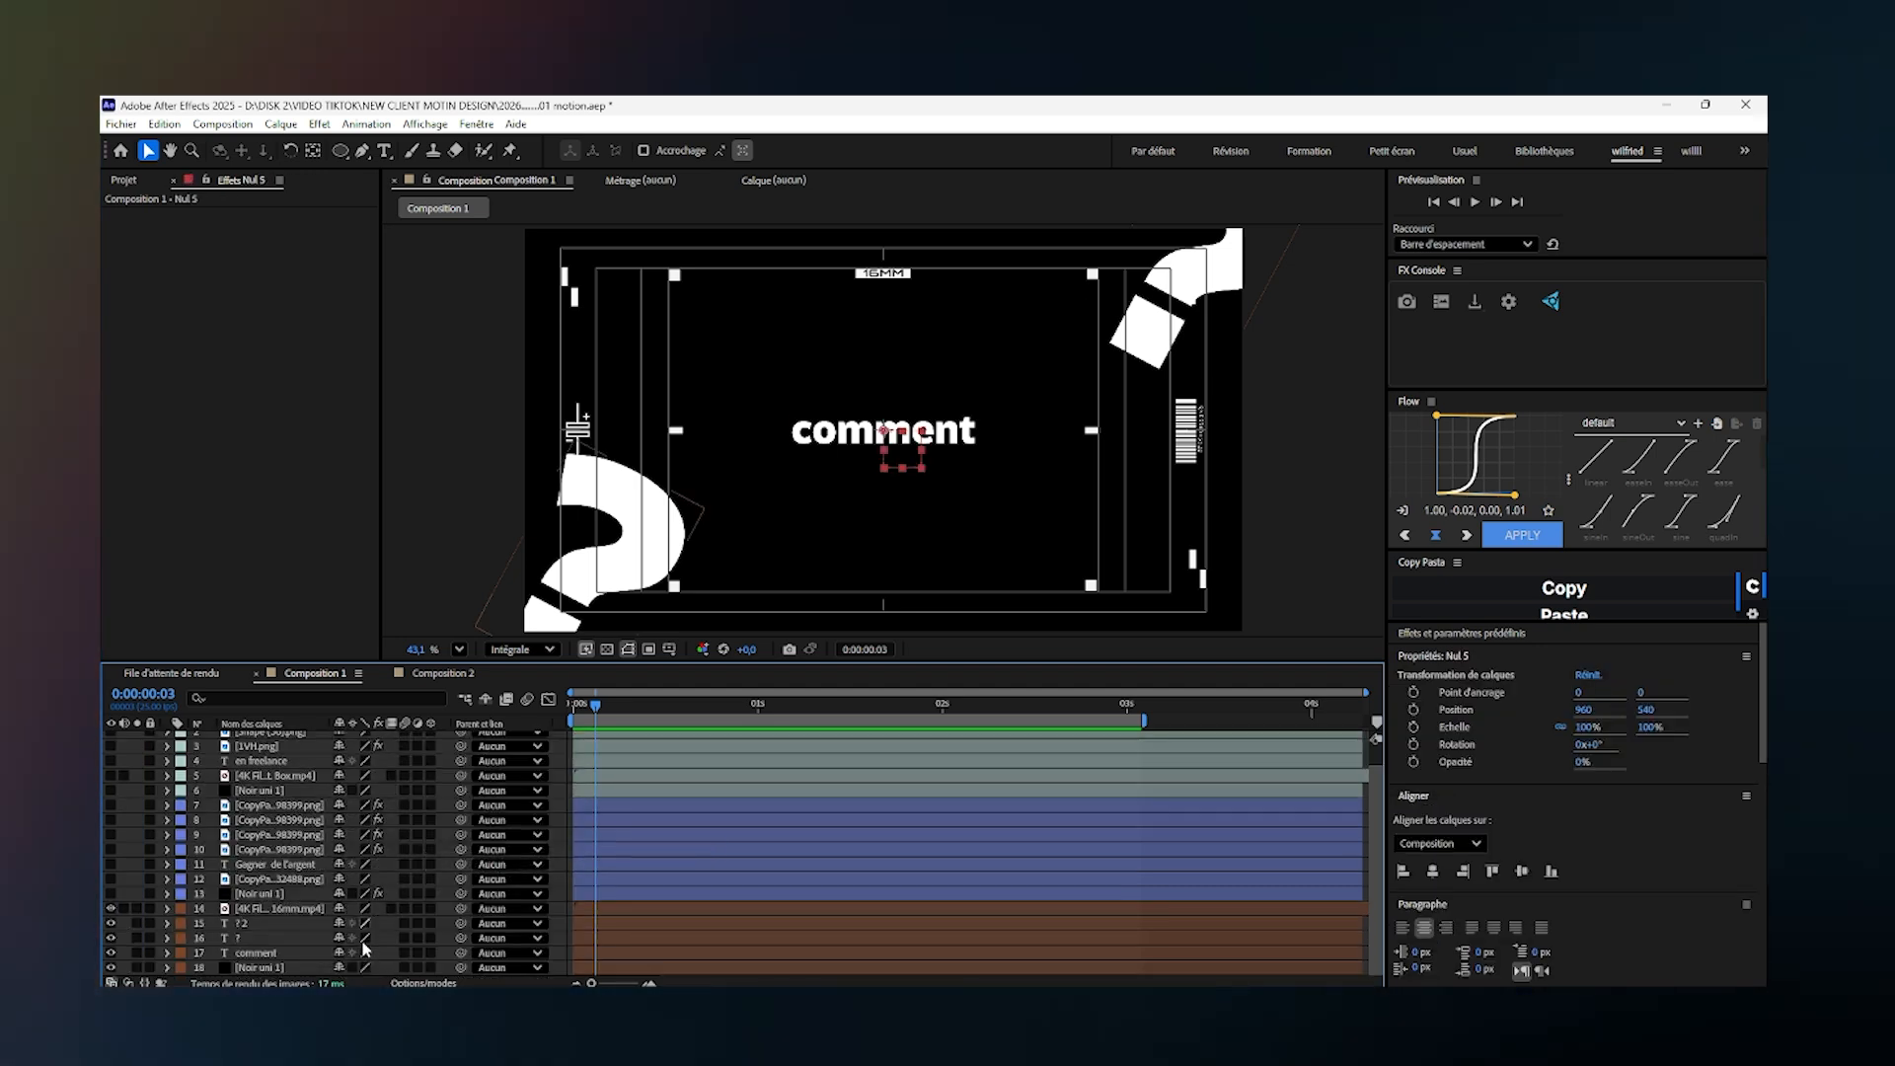
pyautogui.click(267, 967)
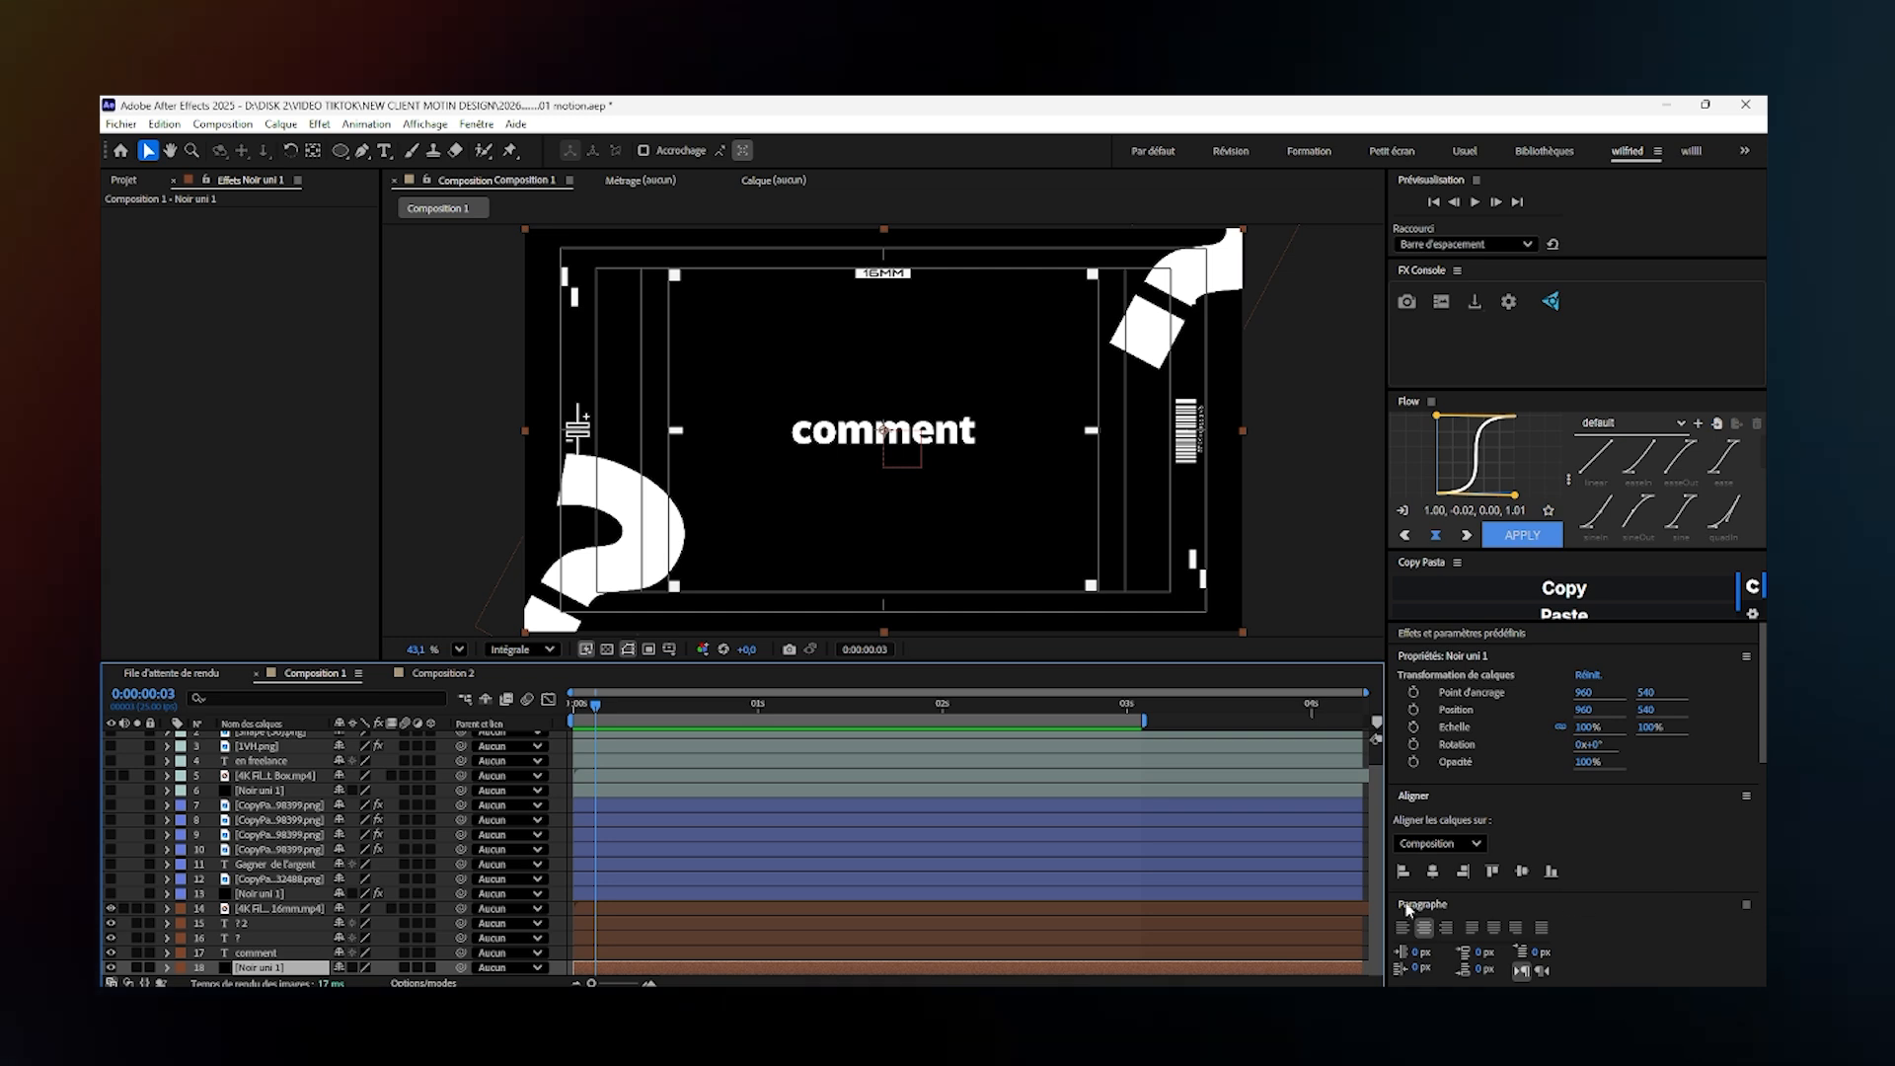
pyautogui.scroll(1, 1369, 810)
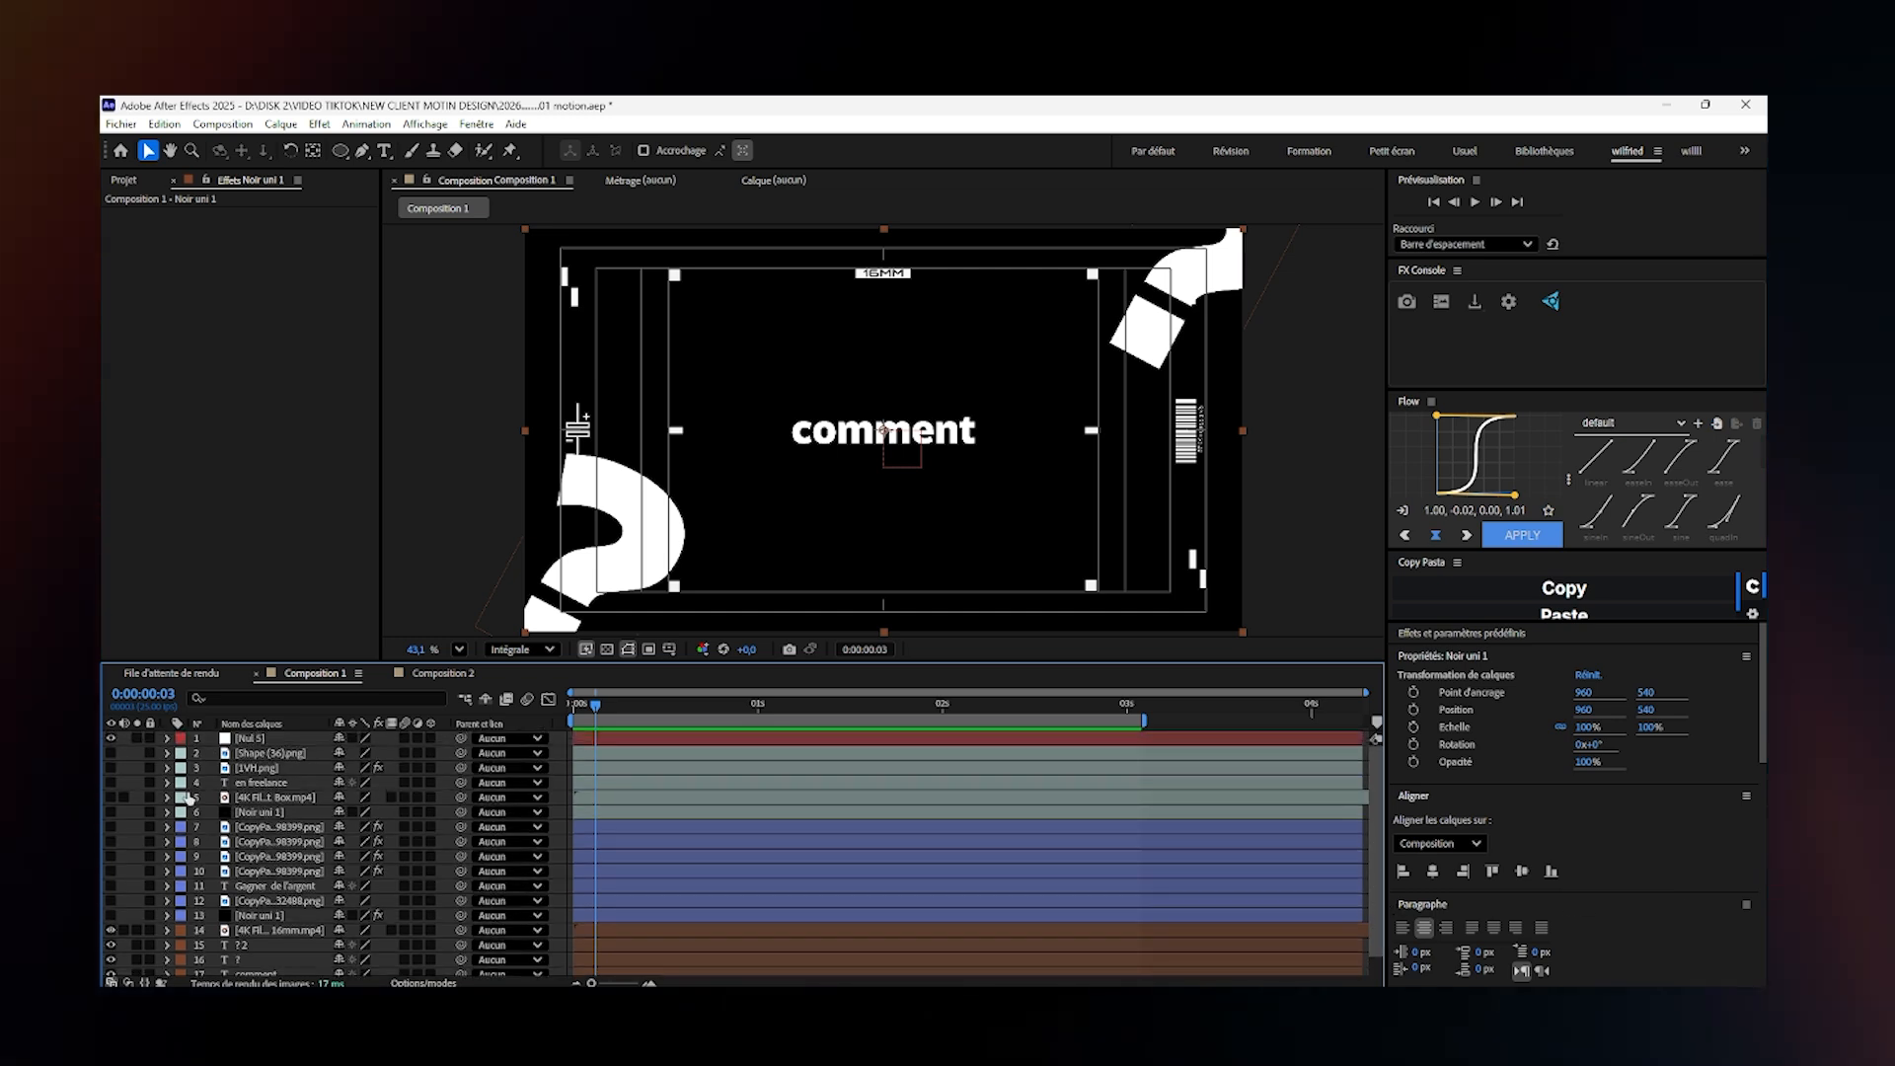
pyautogui.keyDown('shift'); pyautogui.click(248, 755); pyautogui.keyUp('shift')
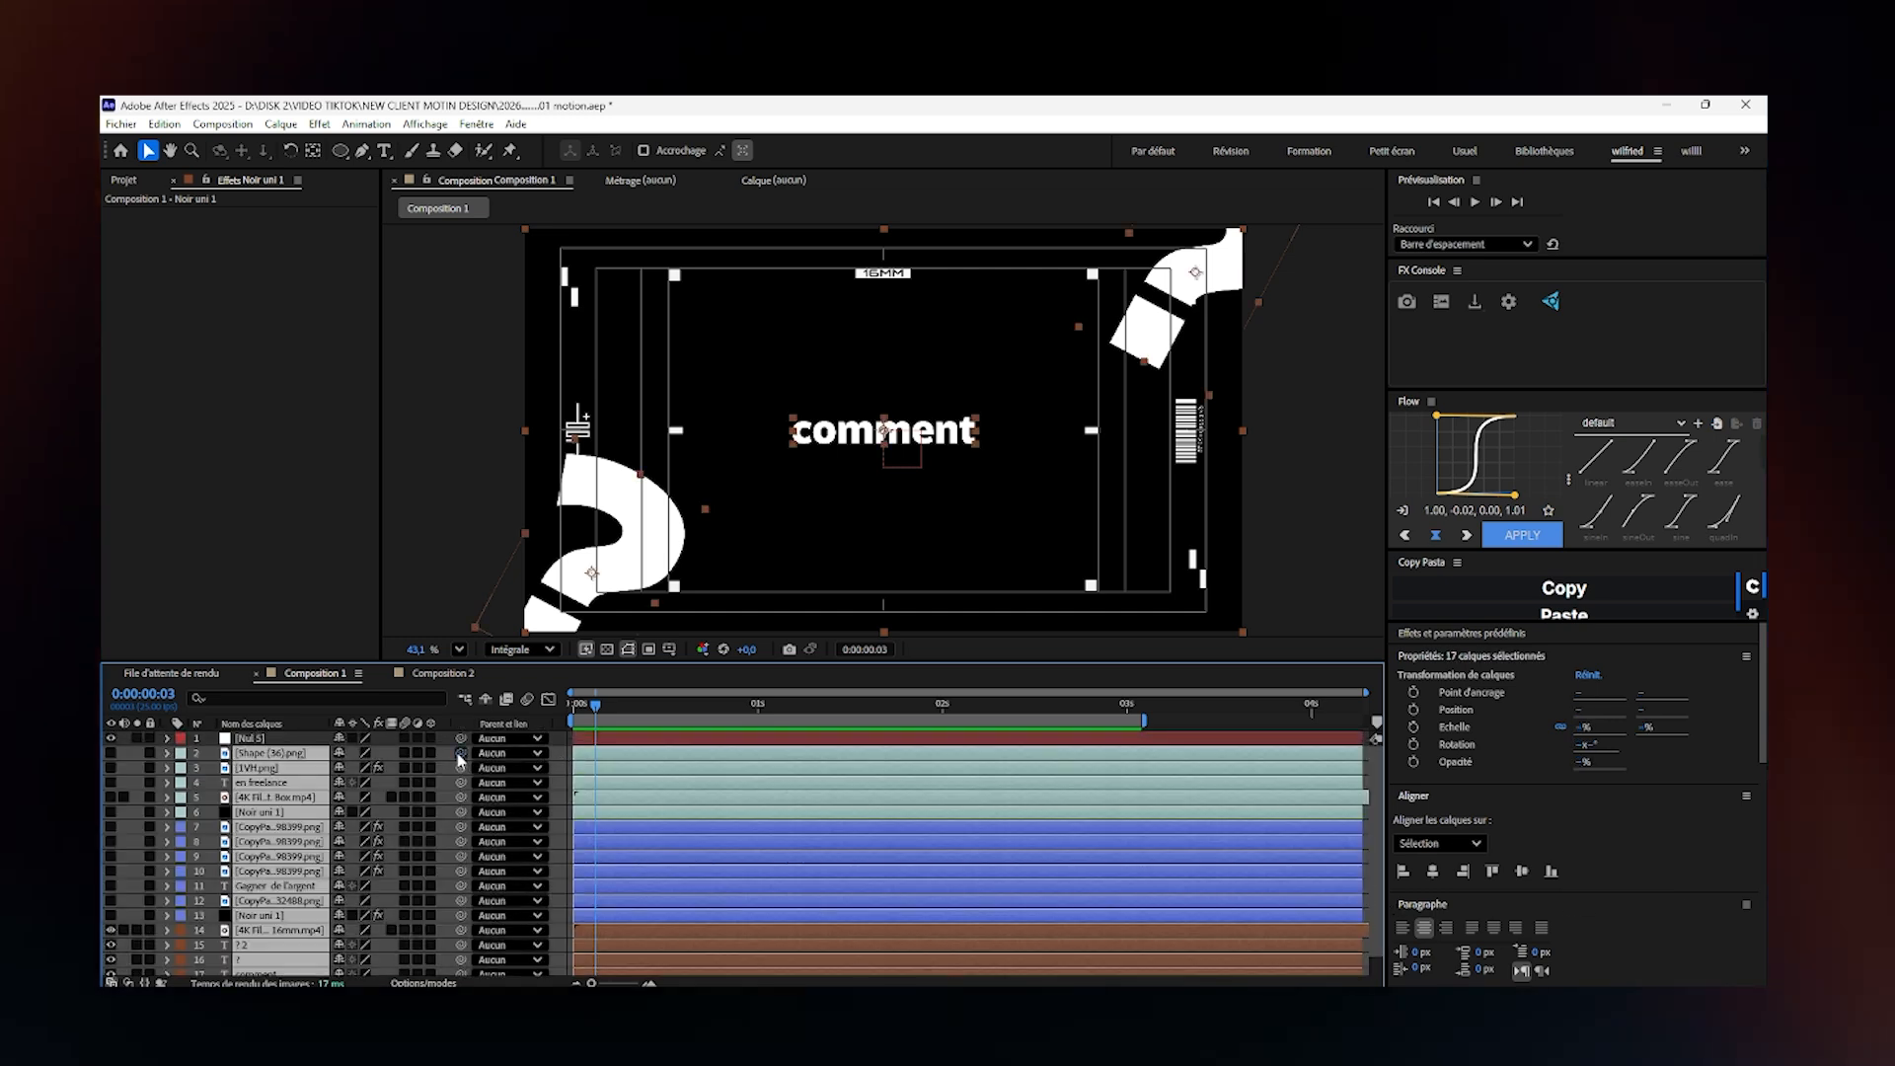
pyautogui.moveTo(460, 759); pyautogui.dragTo(283, 740)
pyautogui.click(283, 740)
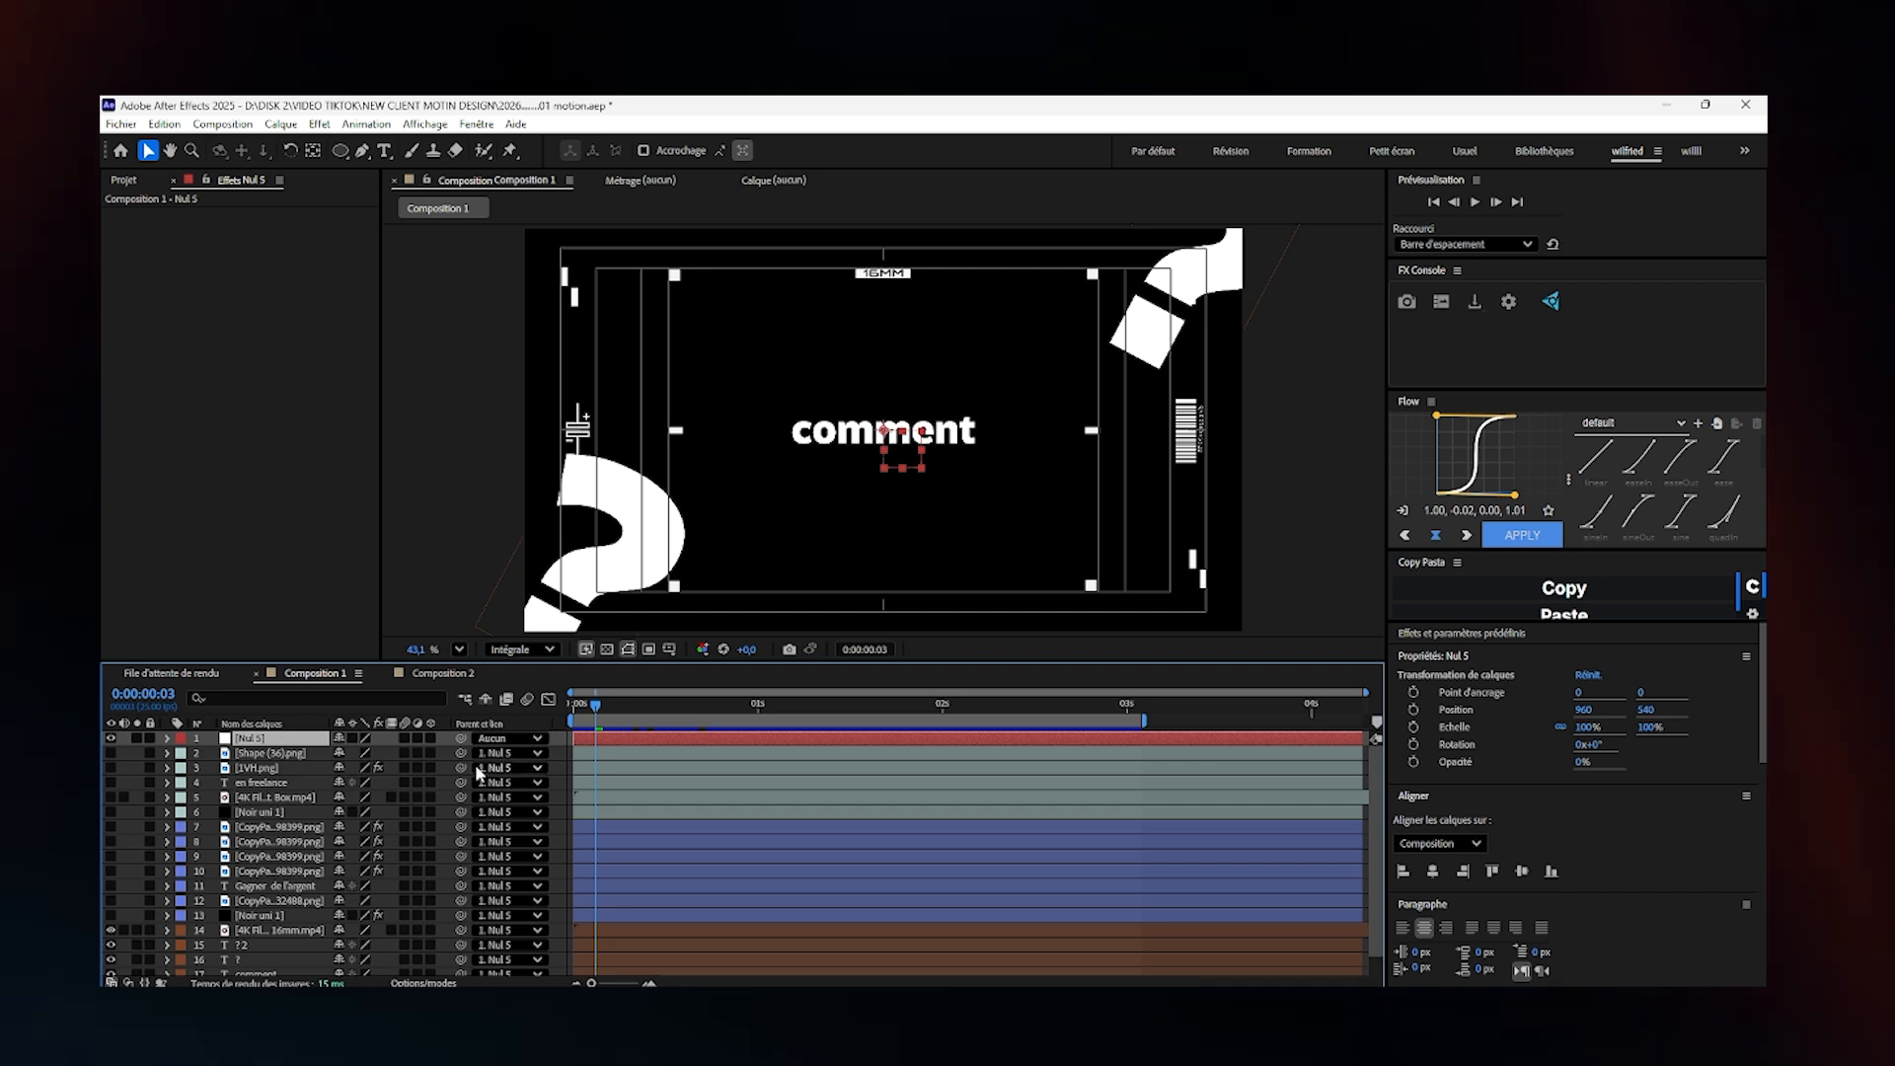
# - Show the seven "Gagner de l'argent" scene layers and shift their positions together about 1920 px to the right
pyautogui.click(282, 916)
pyautogui.moveTo(109, 915); pyautogui.dragTo(110, 827)
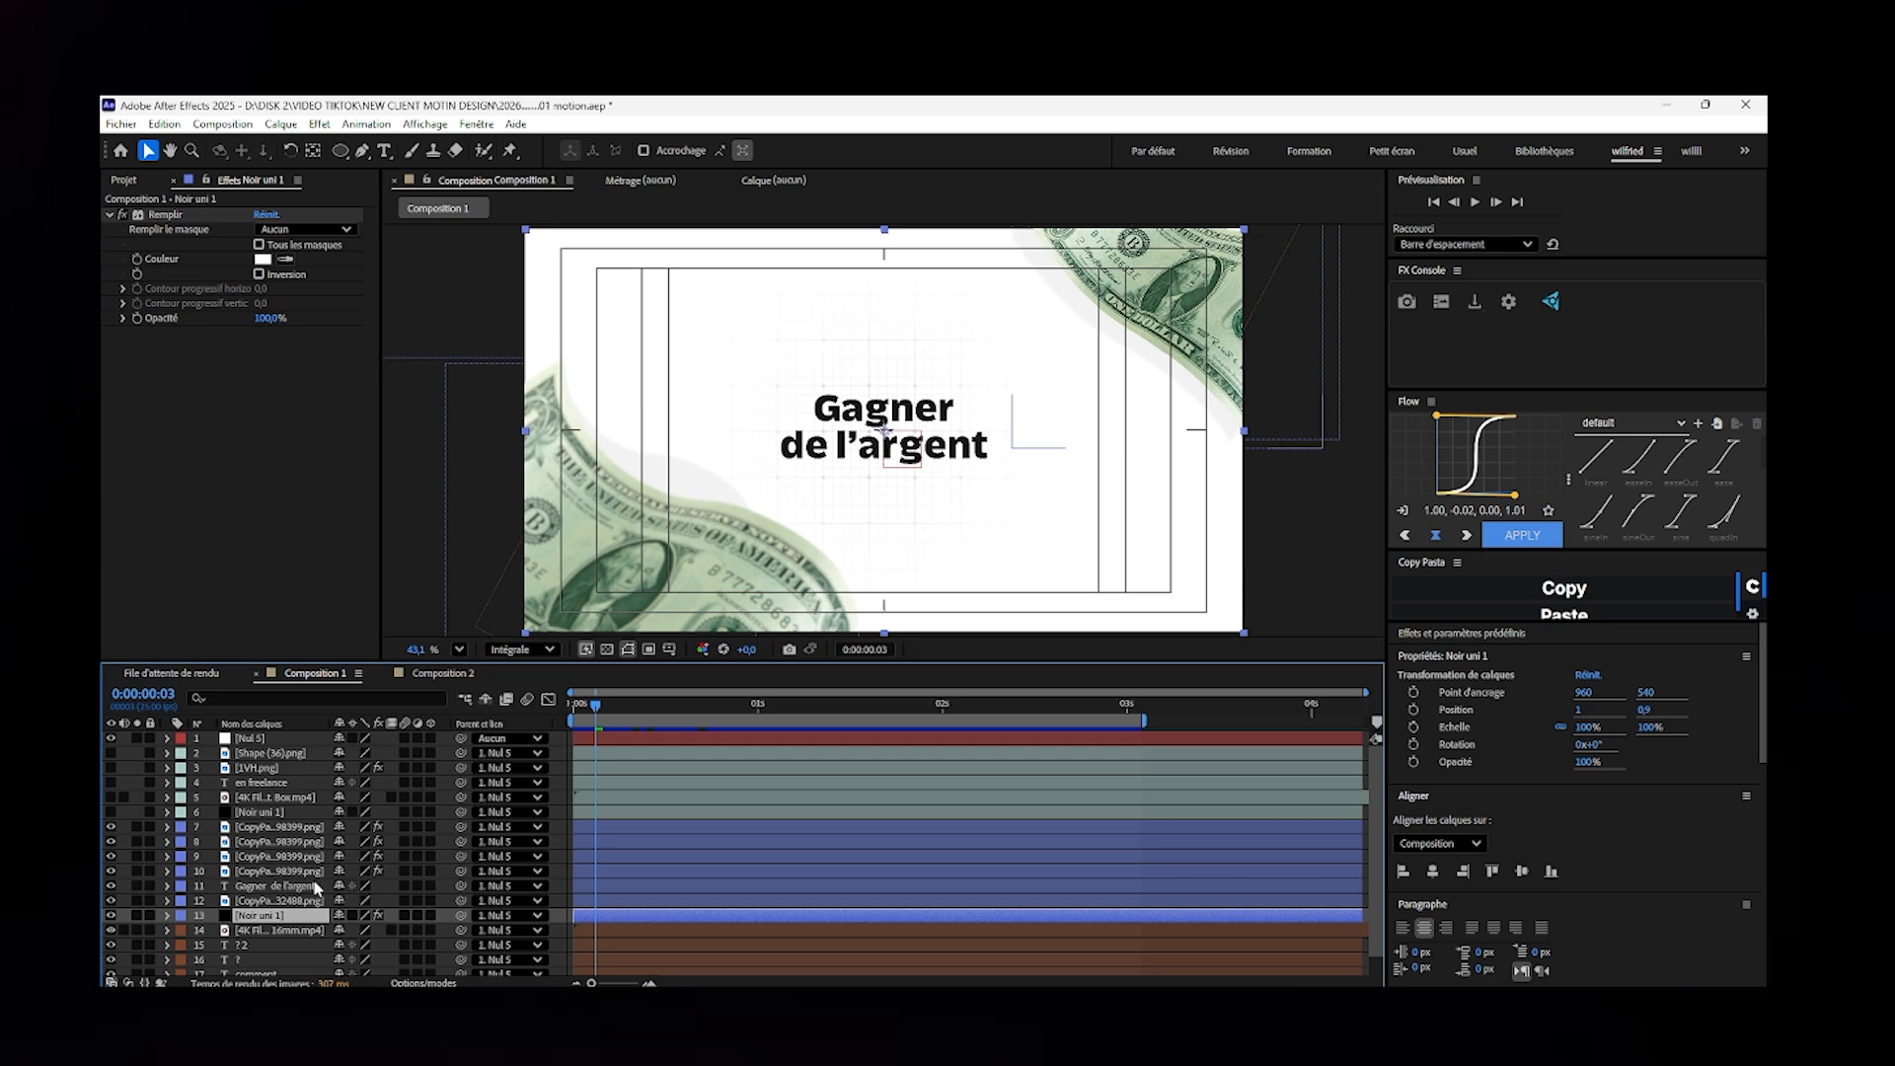
pyautogui.keyDown('shift'); pyautogui.click(279, 829); pyautogui.keyUp('shift')
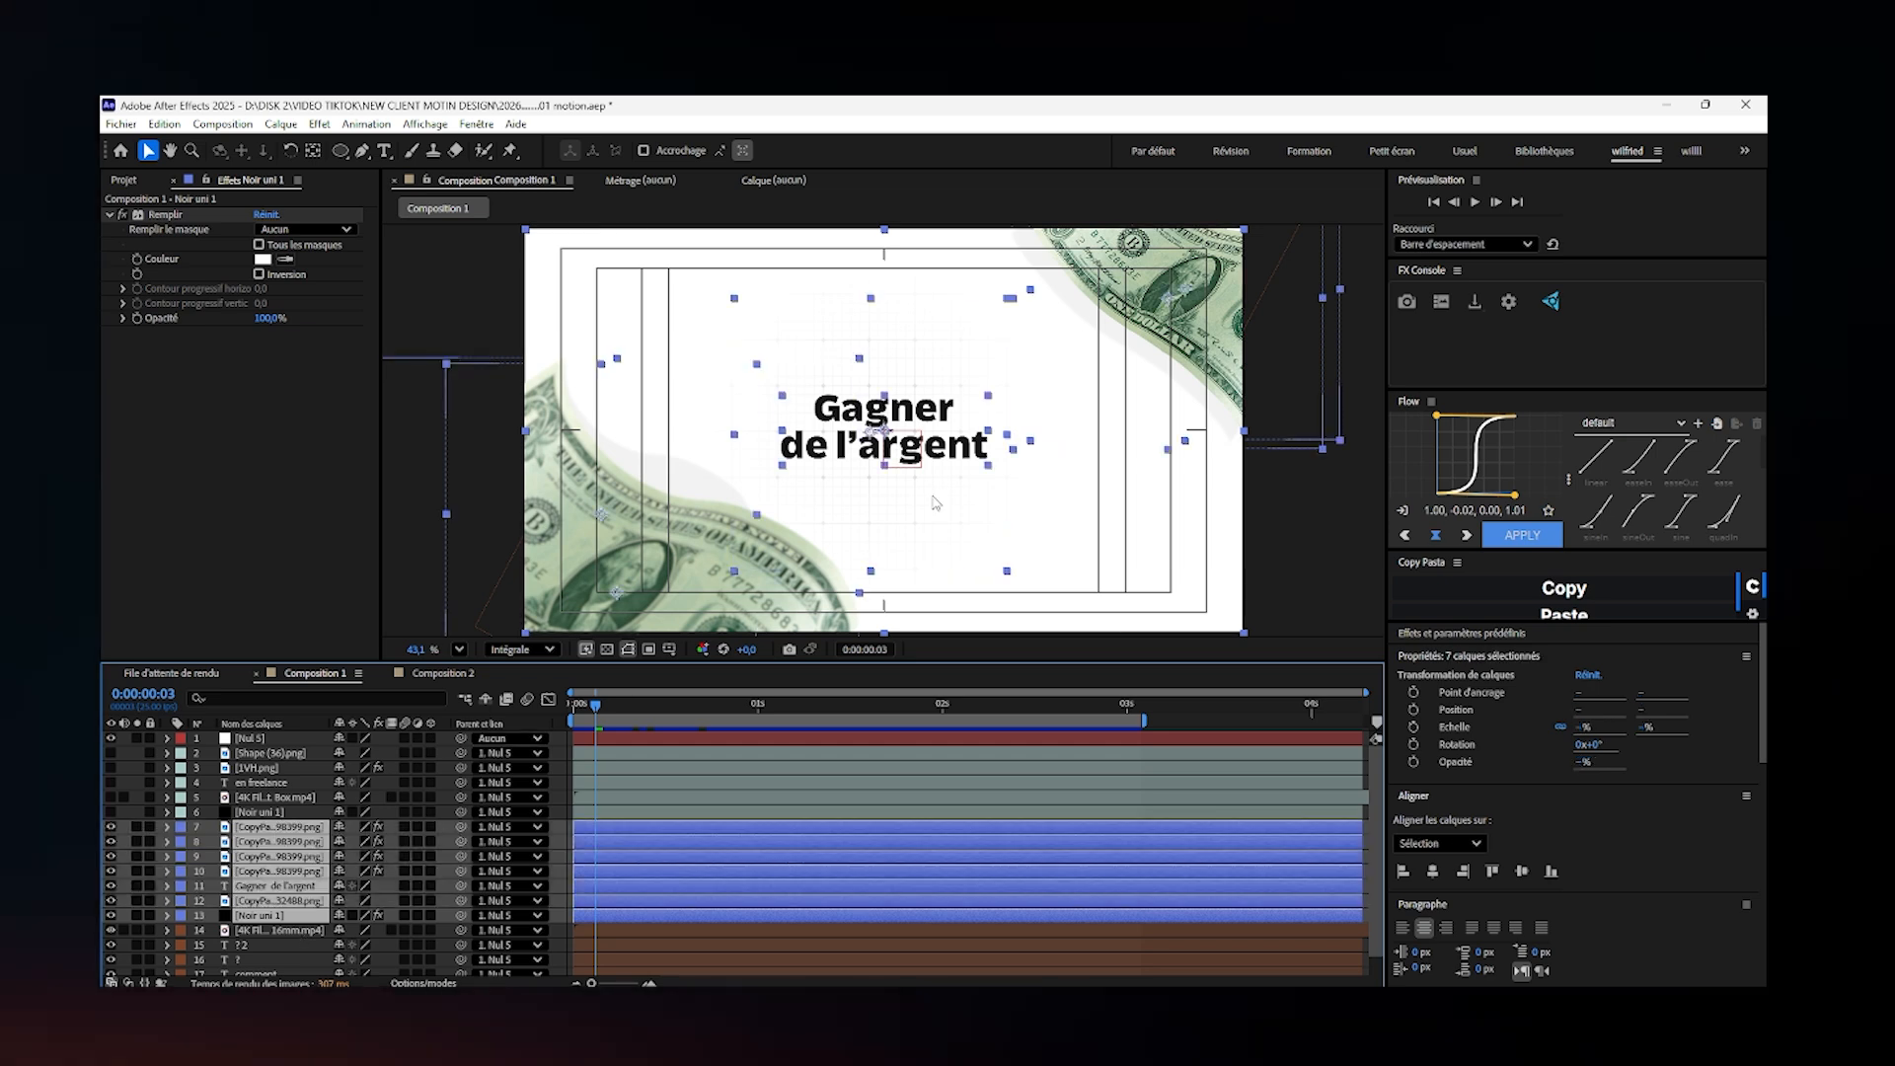
pyautogui.press('p')
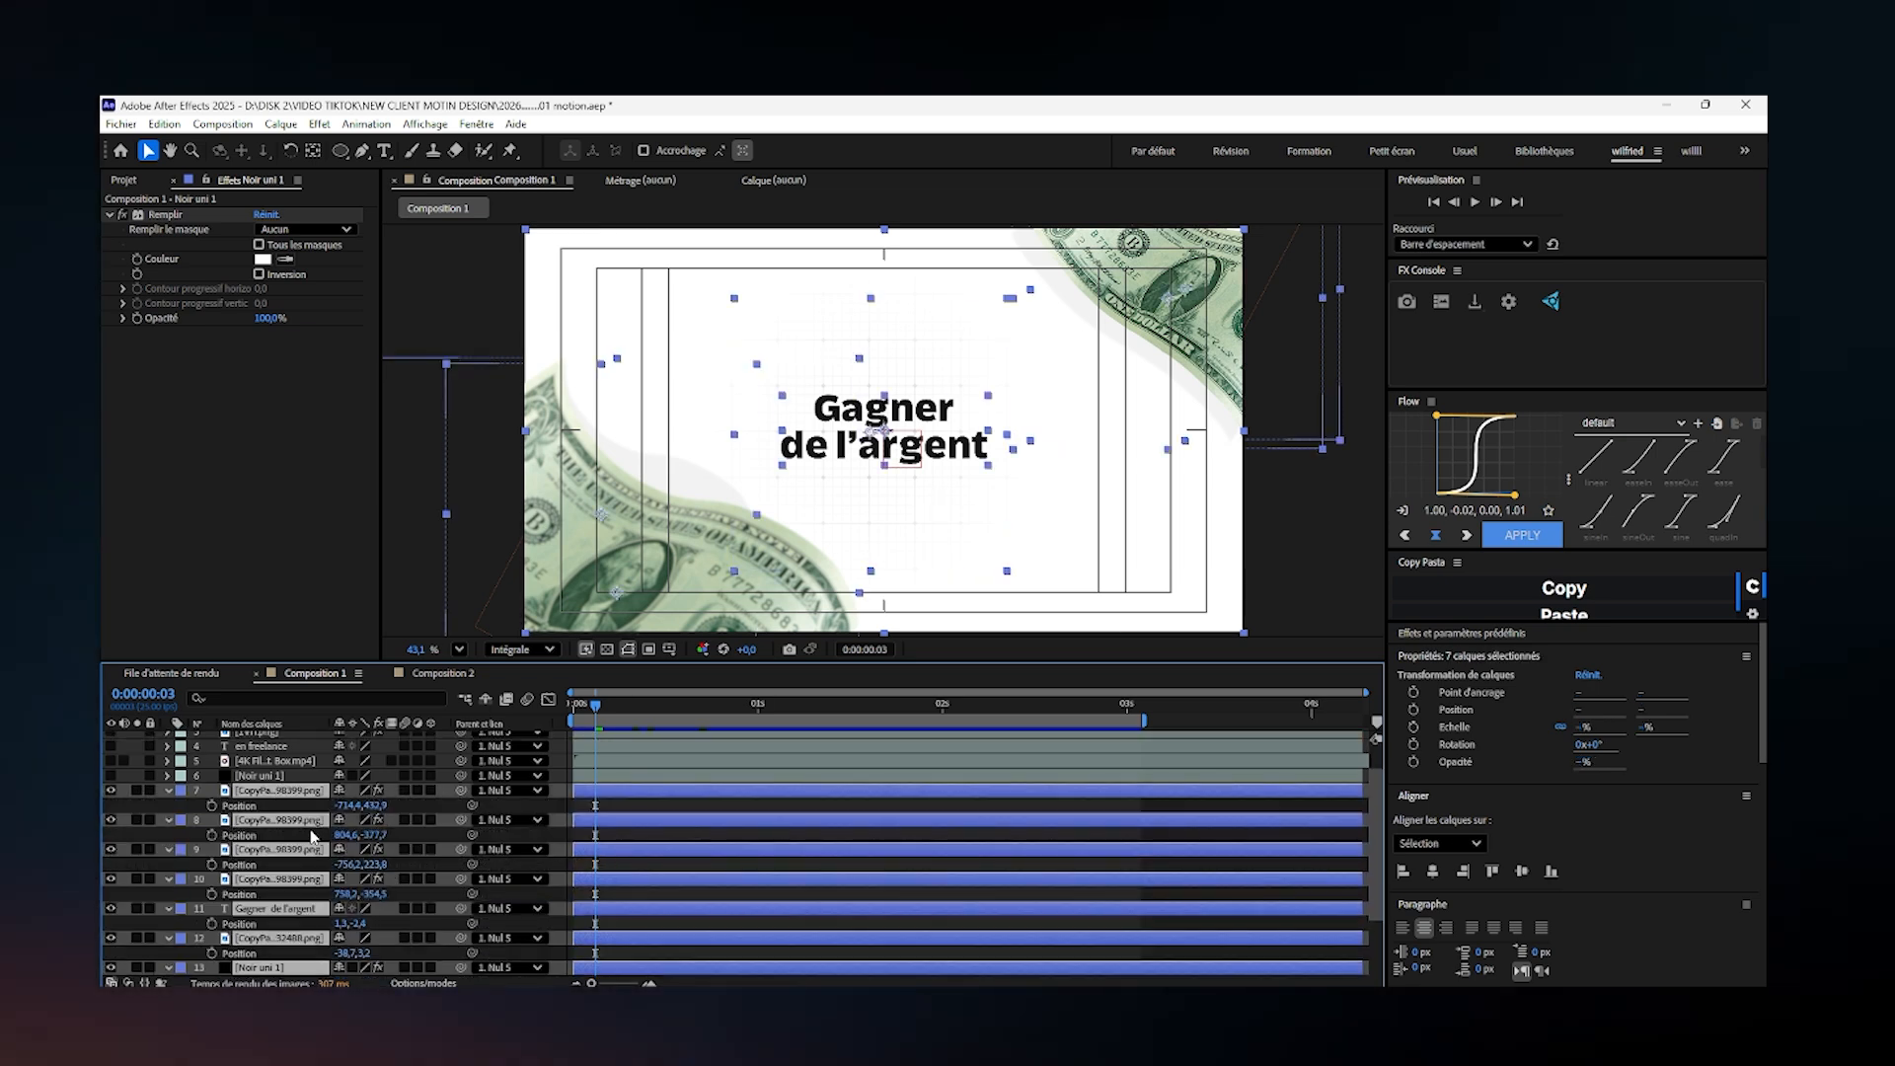
pyautogui.moveTo(693, 823); pyautogui.dragTo(1766, 841)
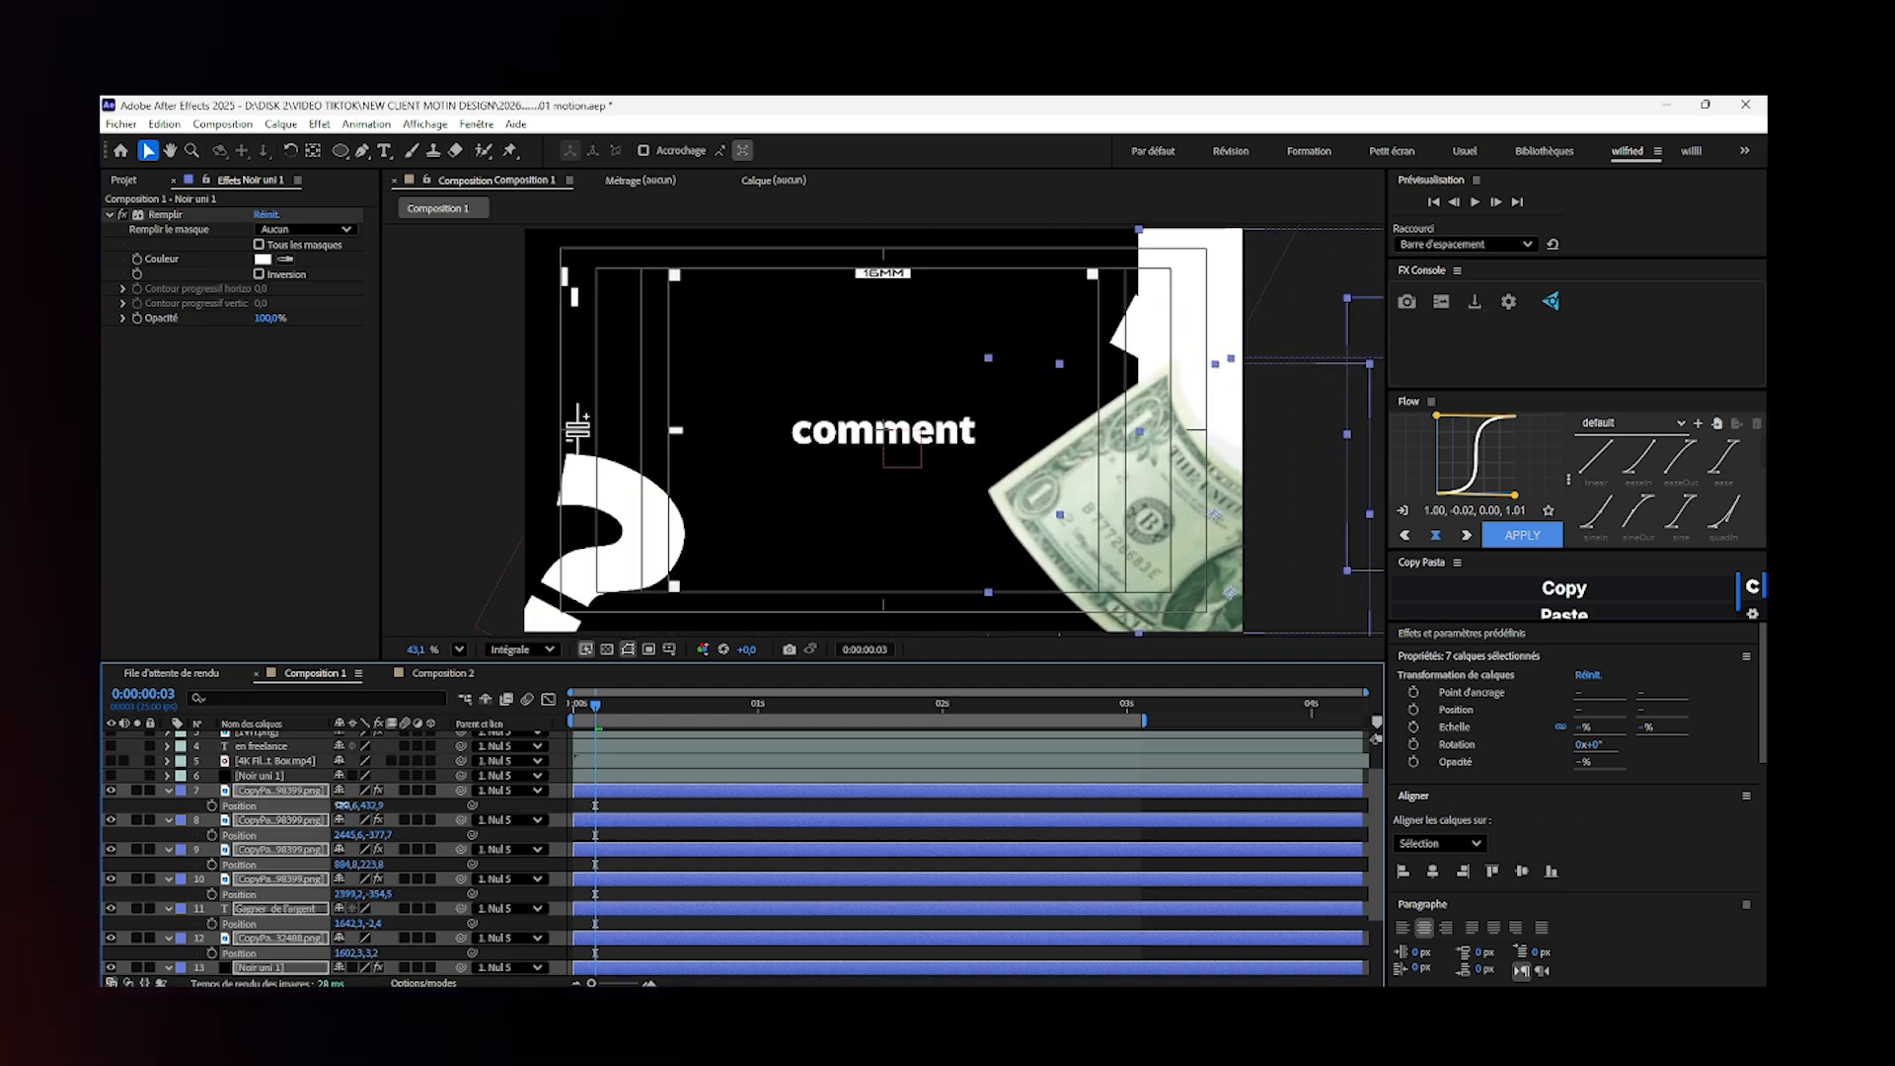
pyautogui.moveTo(344, 805); pyautogui.dragTo(590, 808)
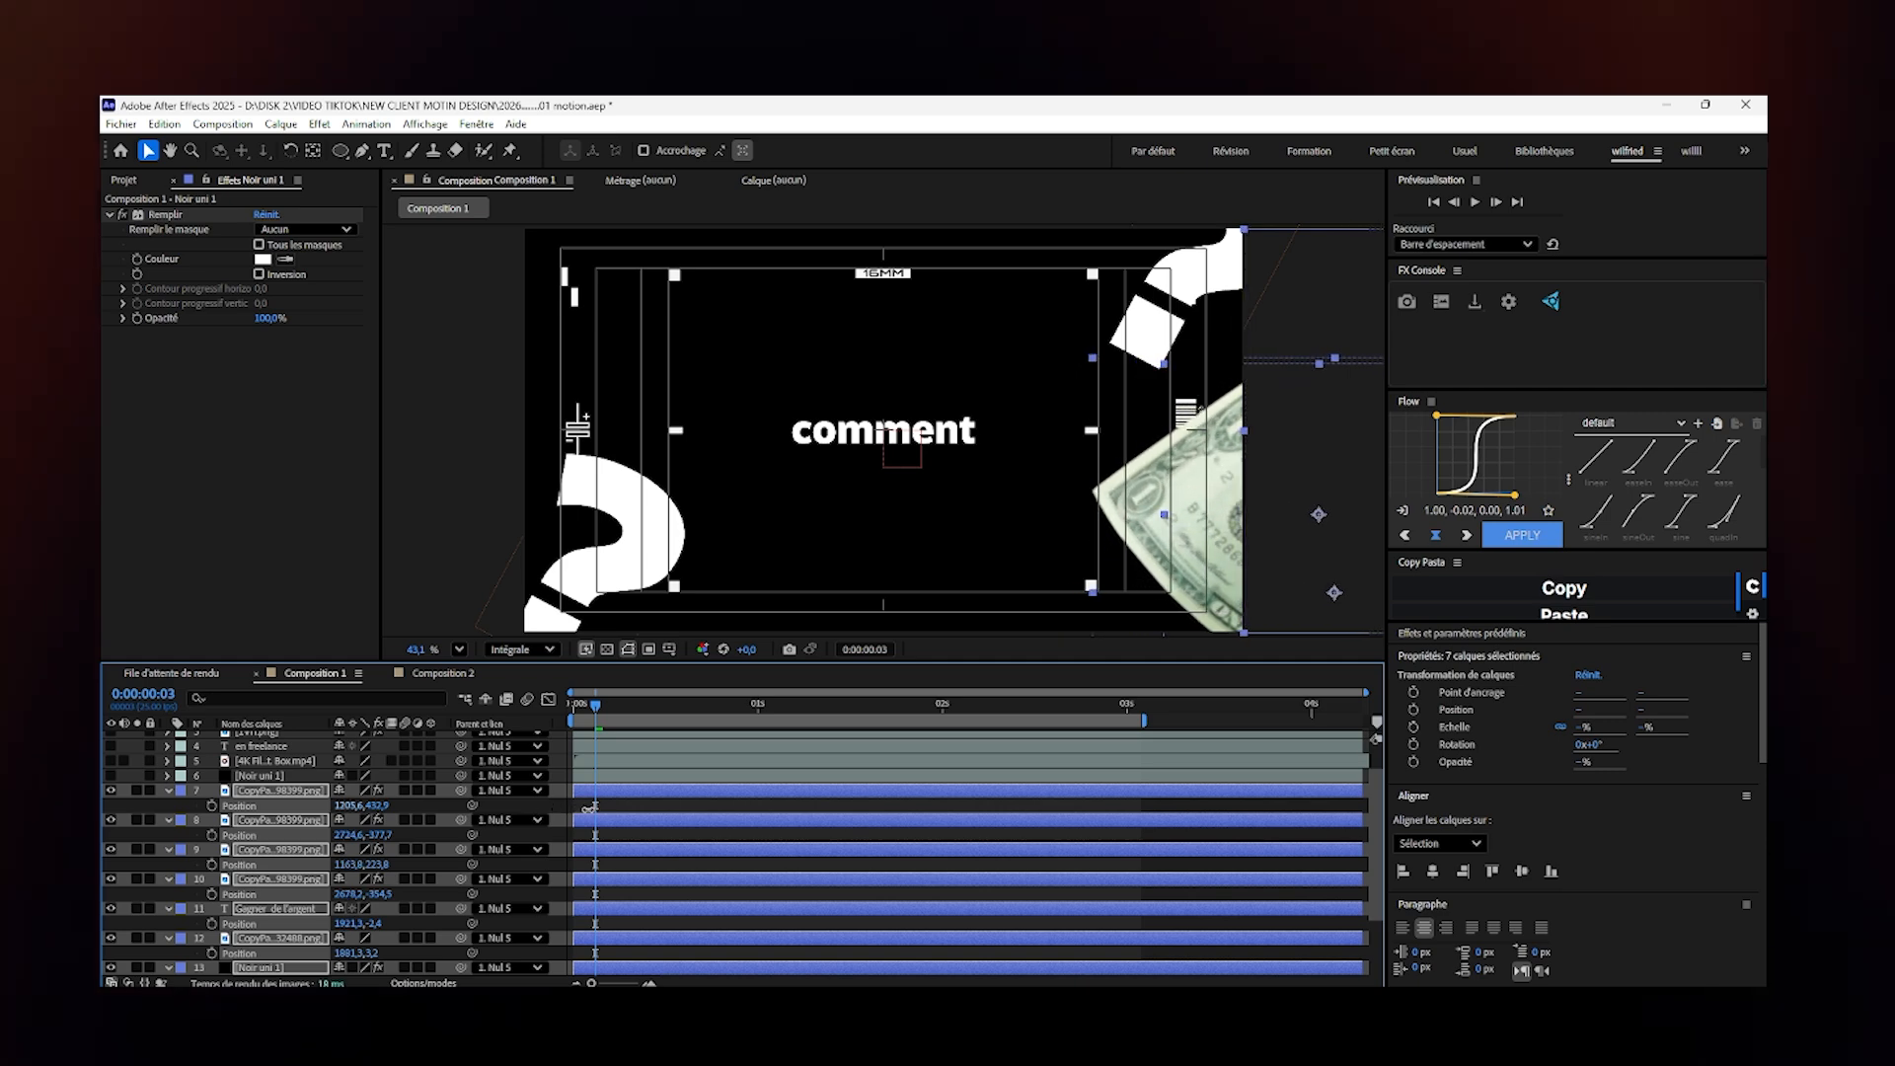
pyautogui.click(168, 790)
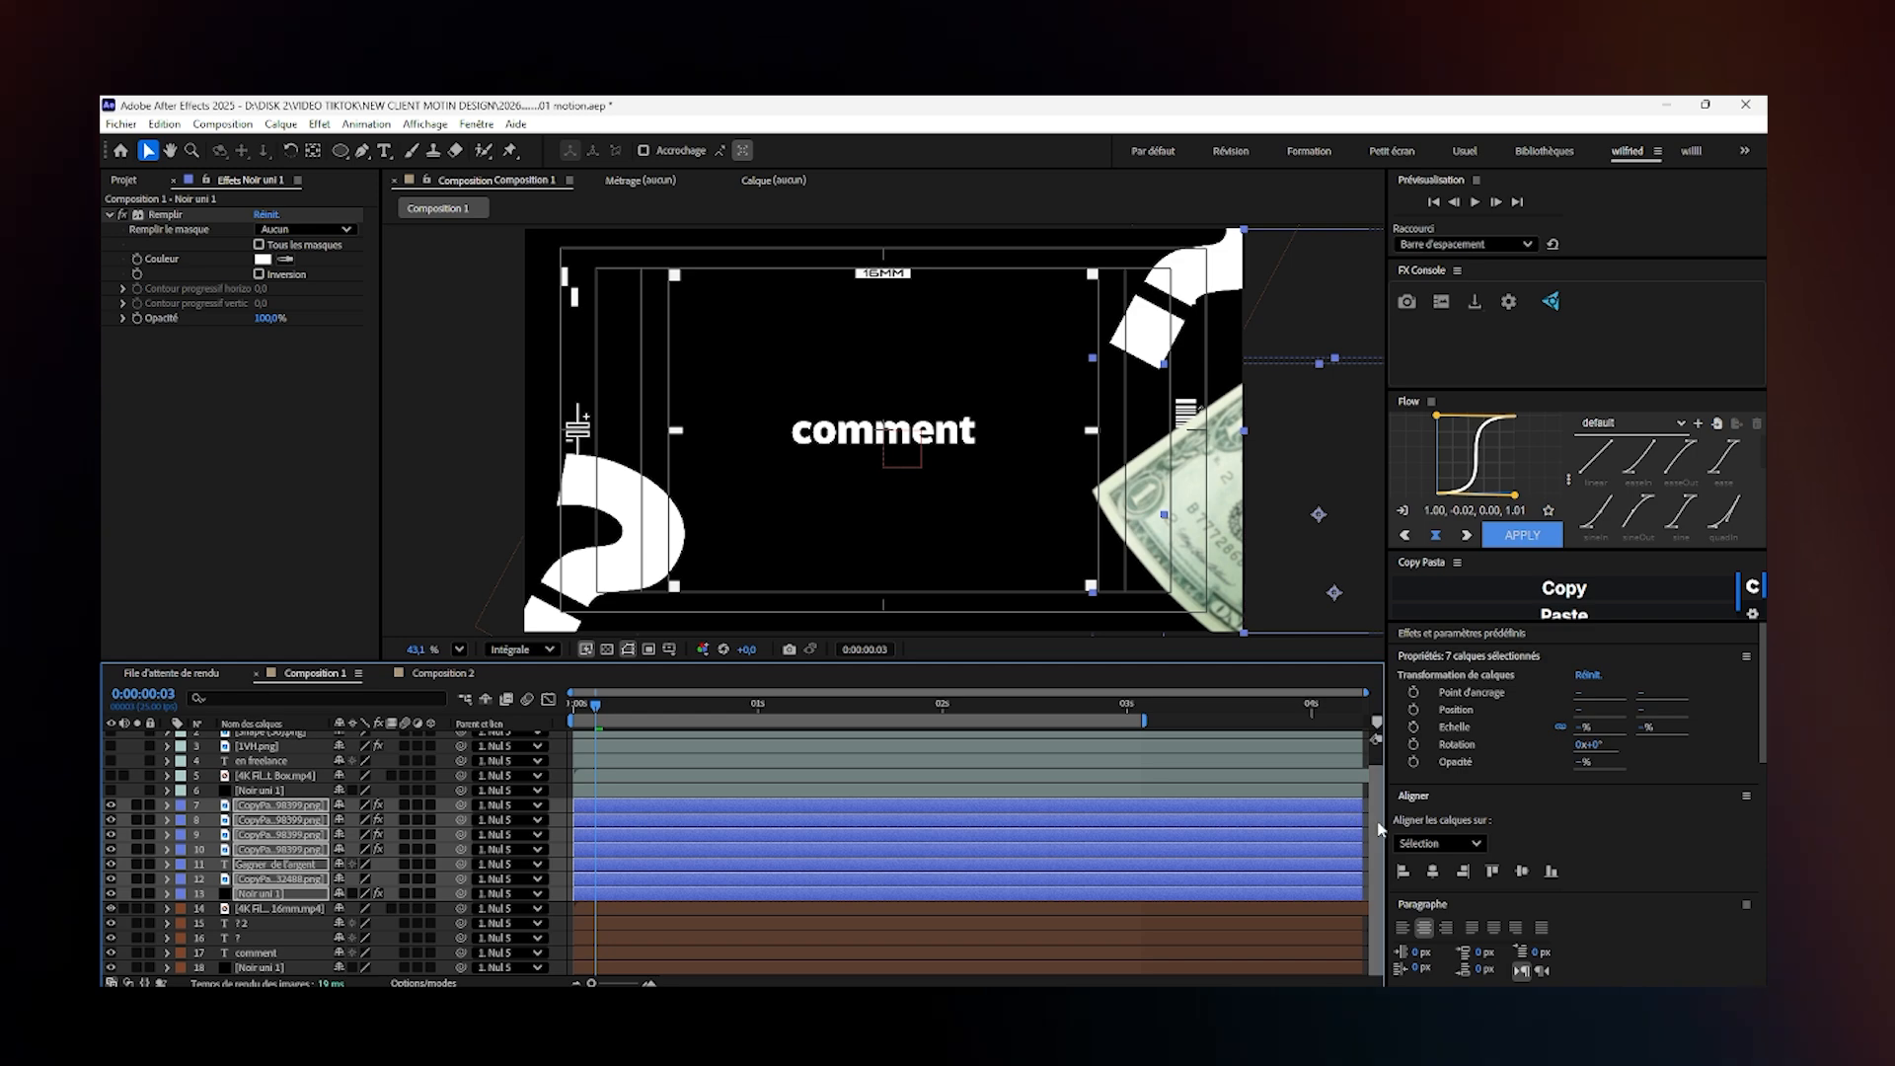
# - Add a second null object at the top of Composition 1's layer stack
pyautogui.scroll(1, 707, 754)
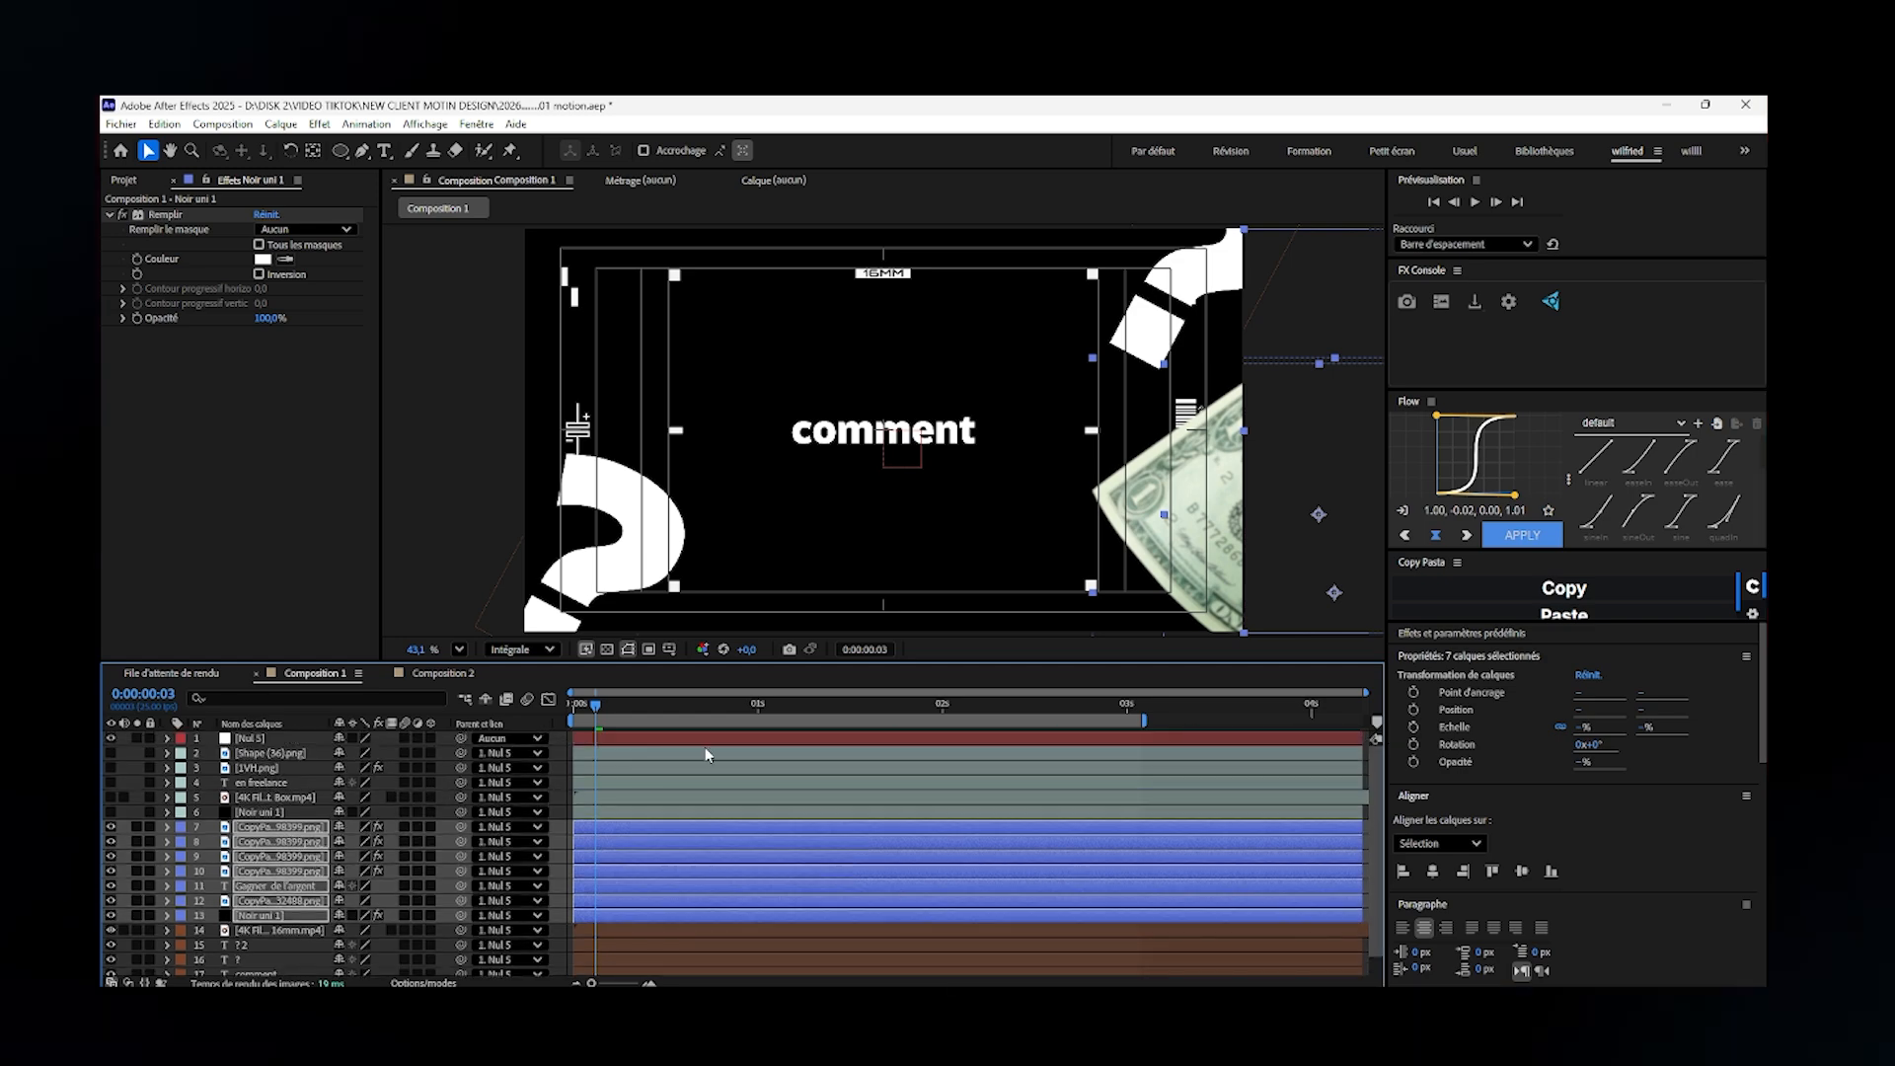
pyautogui.rightClick(129, 740)
pyautogui.click(123, 745)
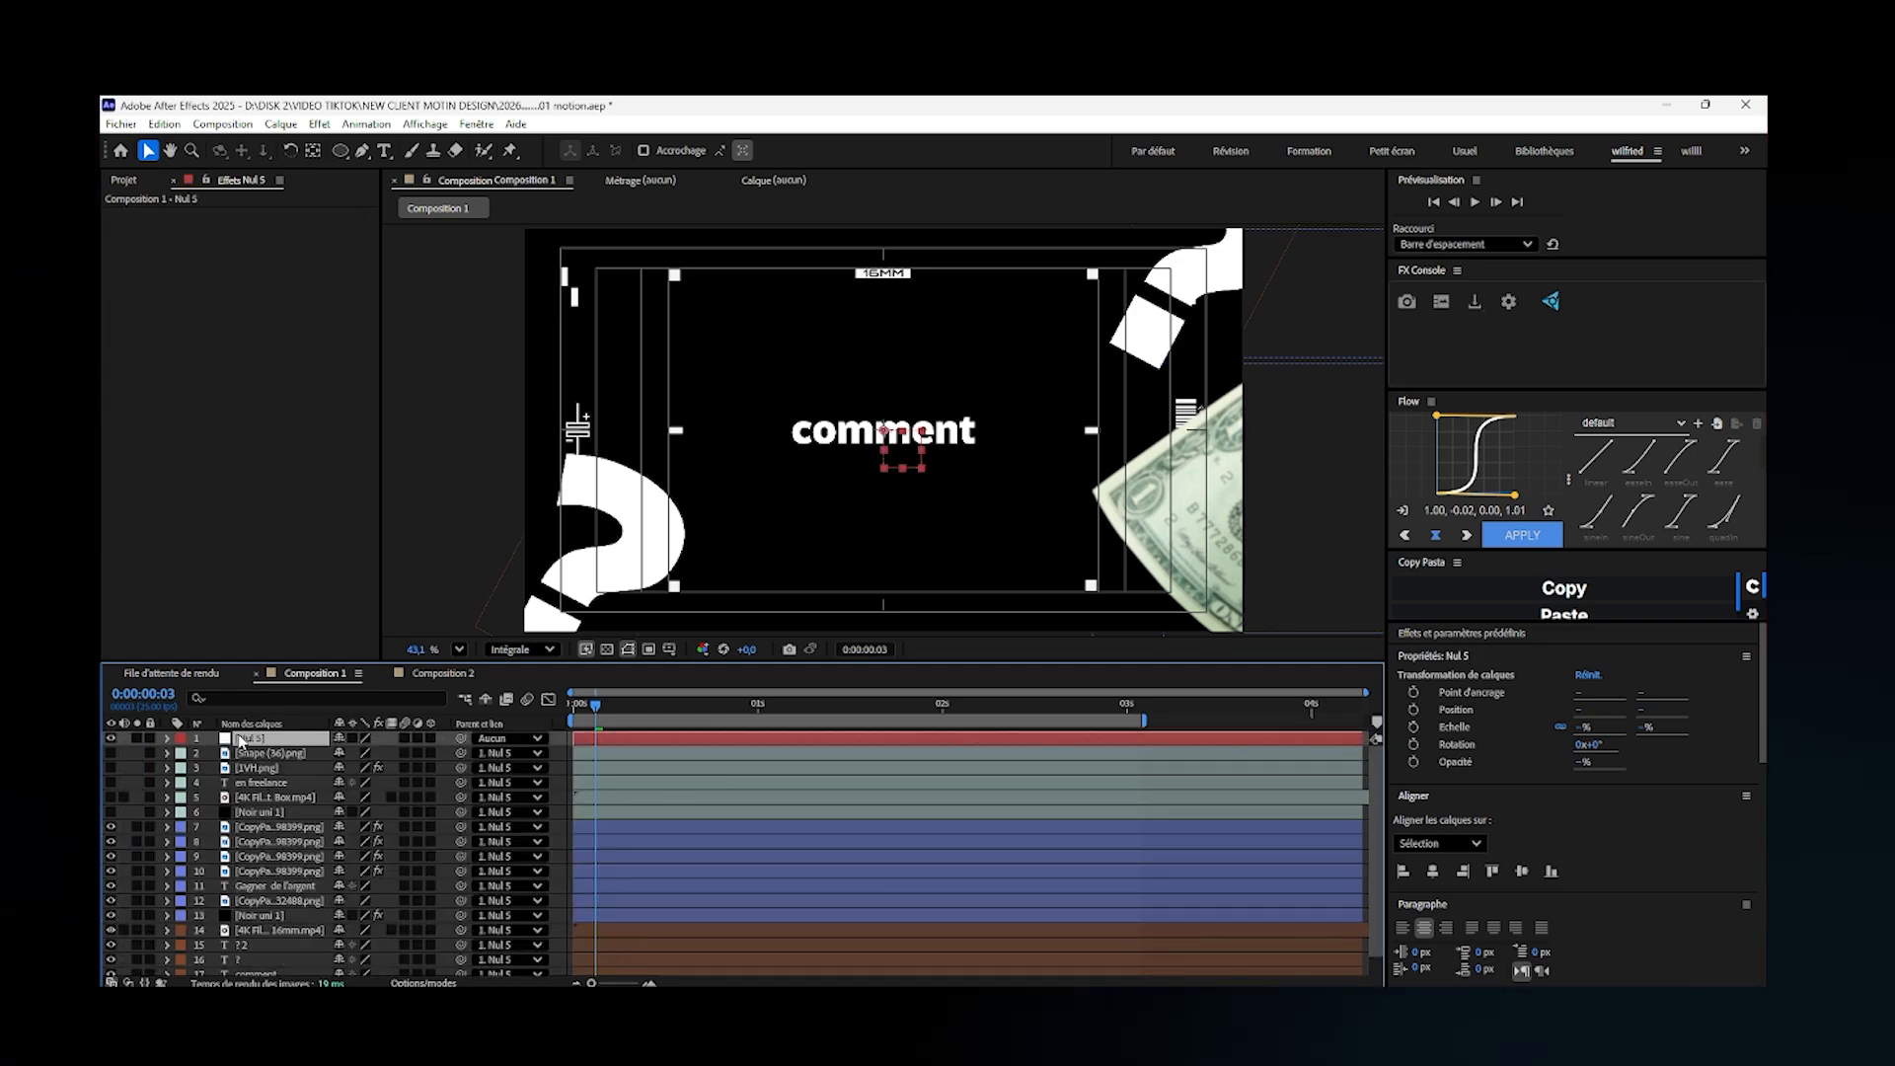
pyautogui.rightClick(125, 745)
pyautogui.moveTo(266, 752)
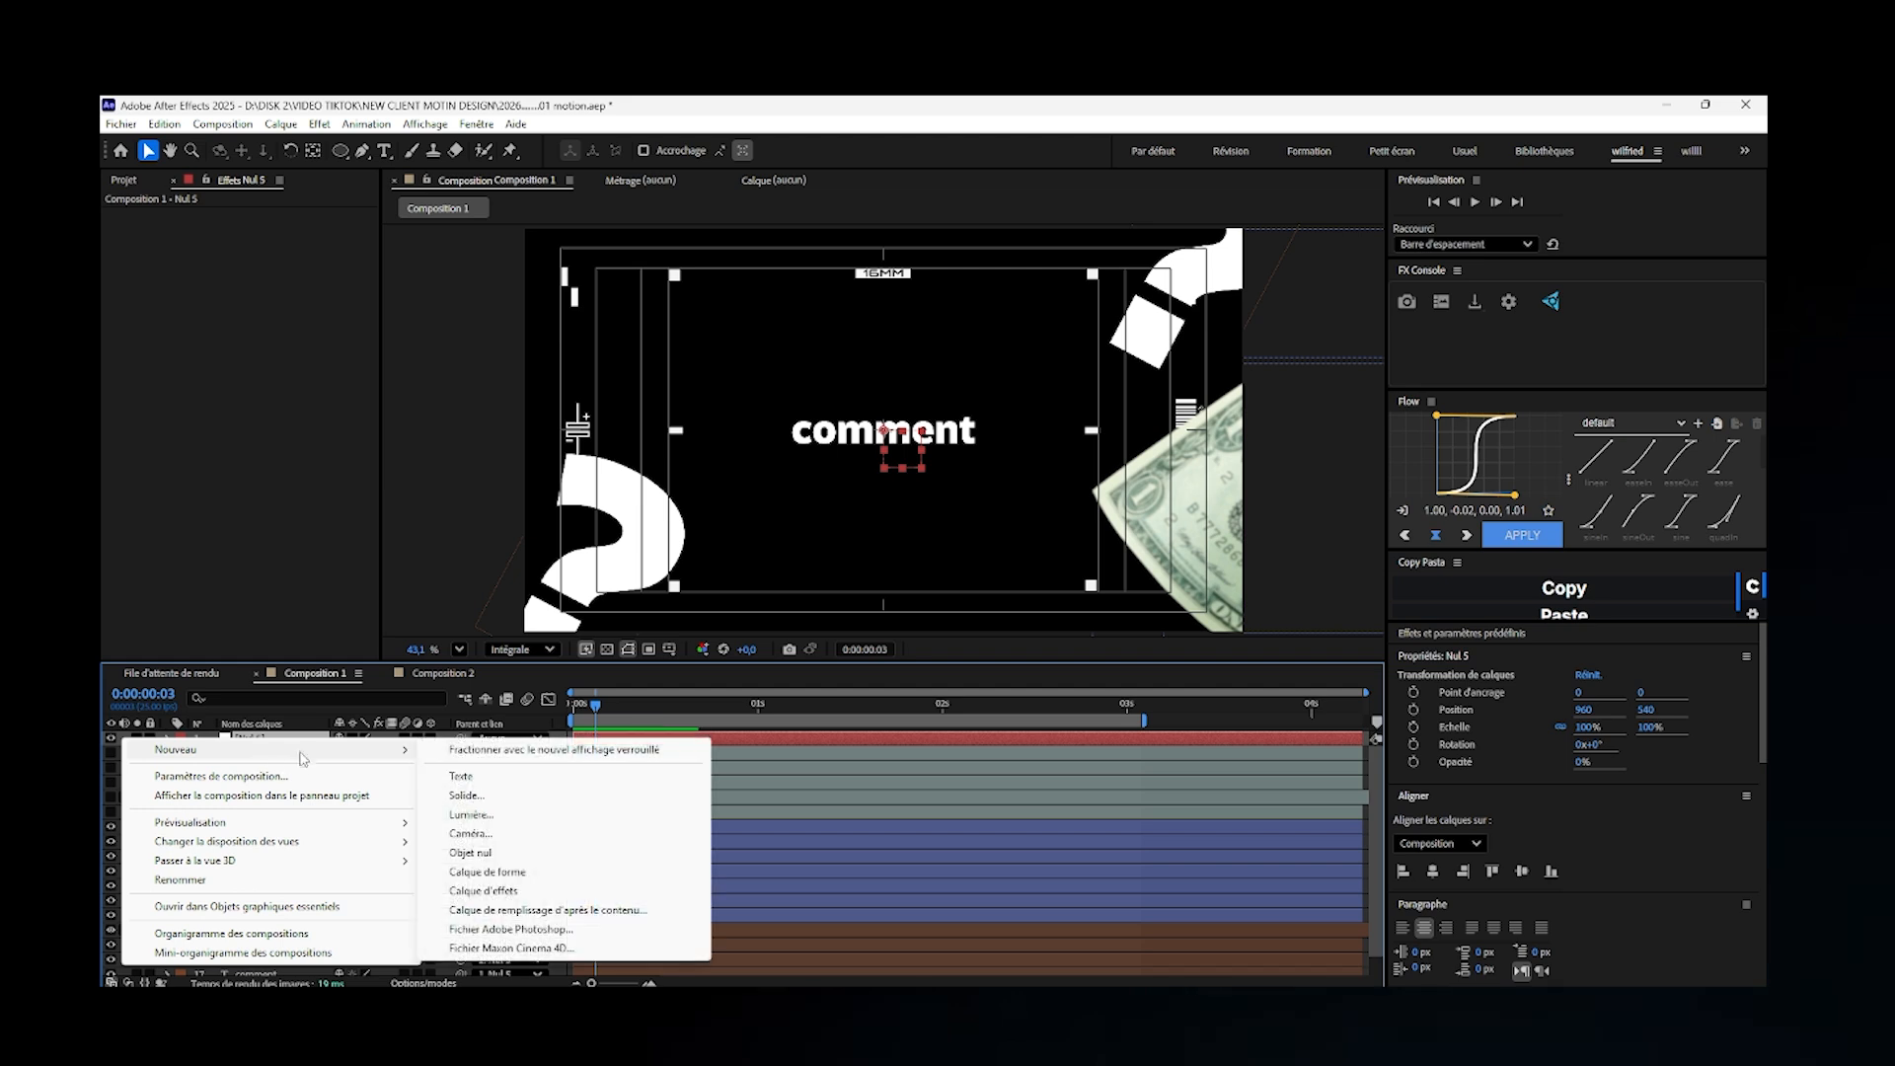
pyautogui.click(508, 854)
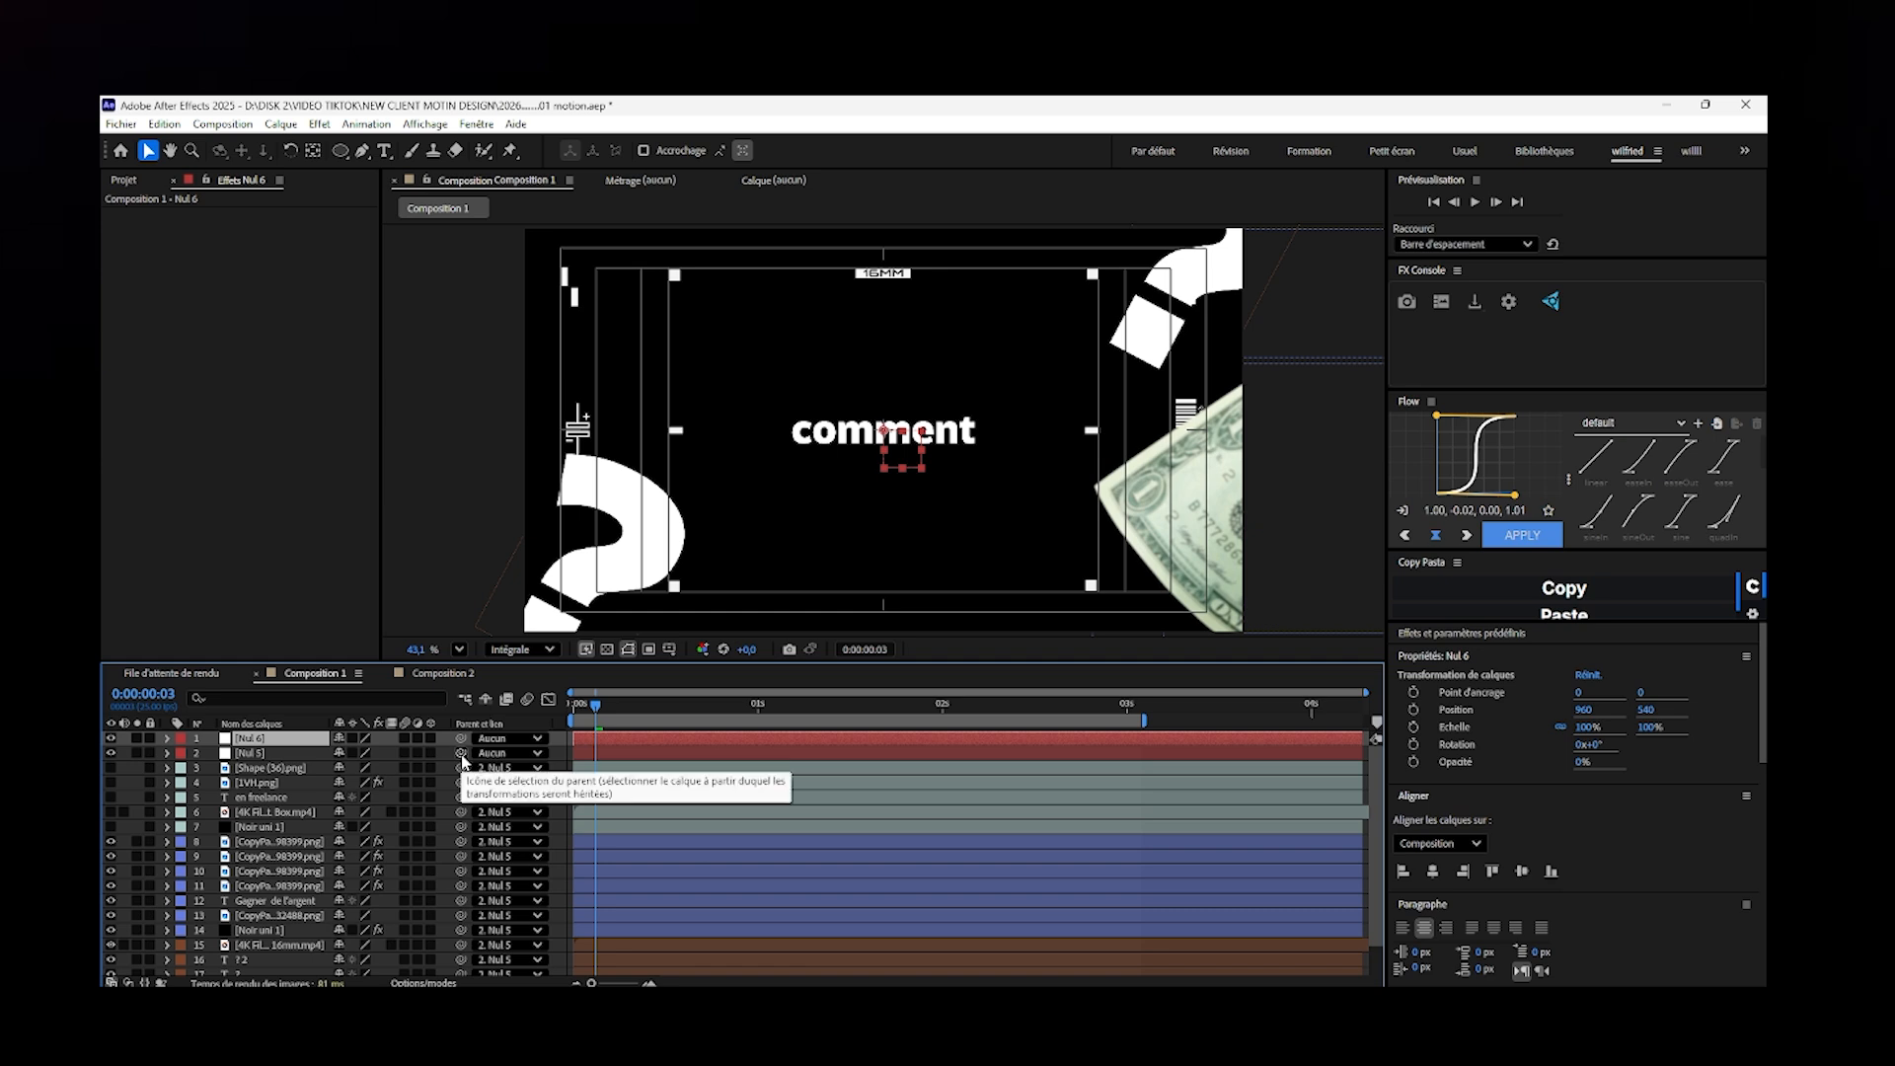
# - Animate the Nul 5 layer's scale from 285% at 0:00:00:00 to 100% at about frame 14
pyautogui.click(295, 754)
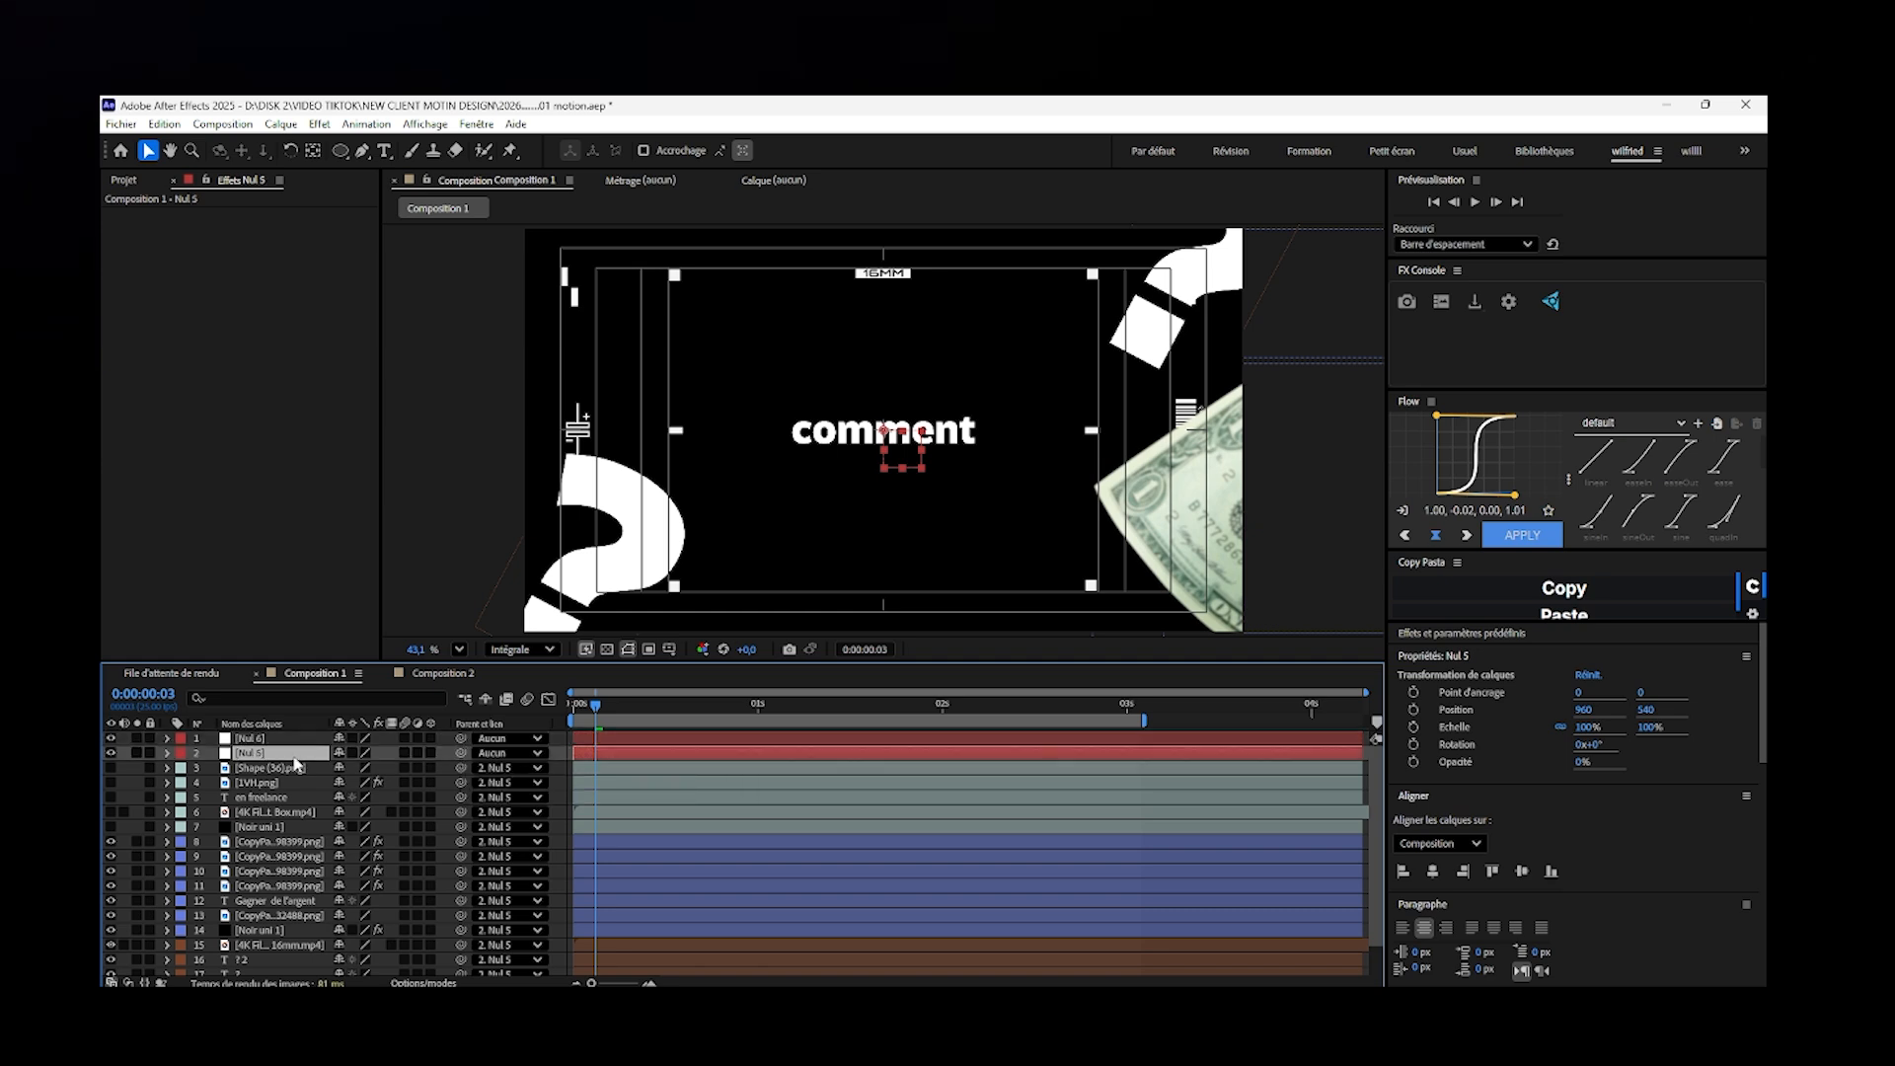
pyautogui.press('s')
pyautogui.click(211, 768)
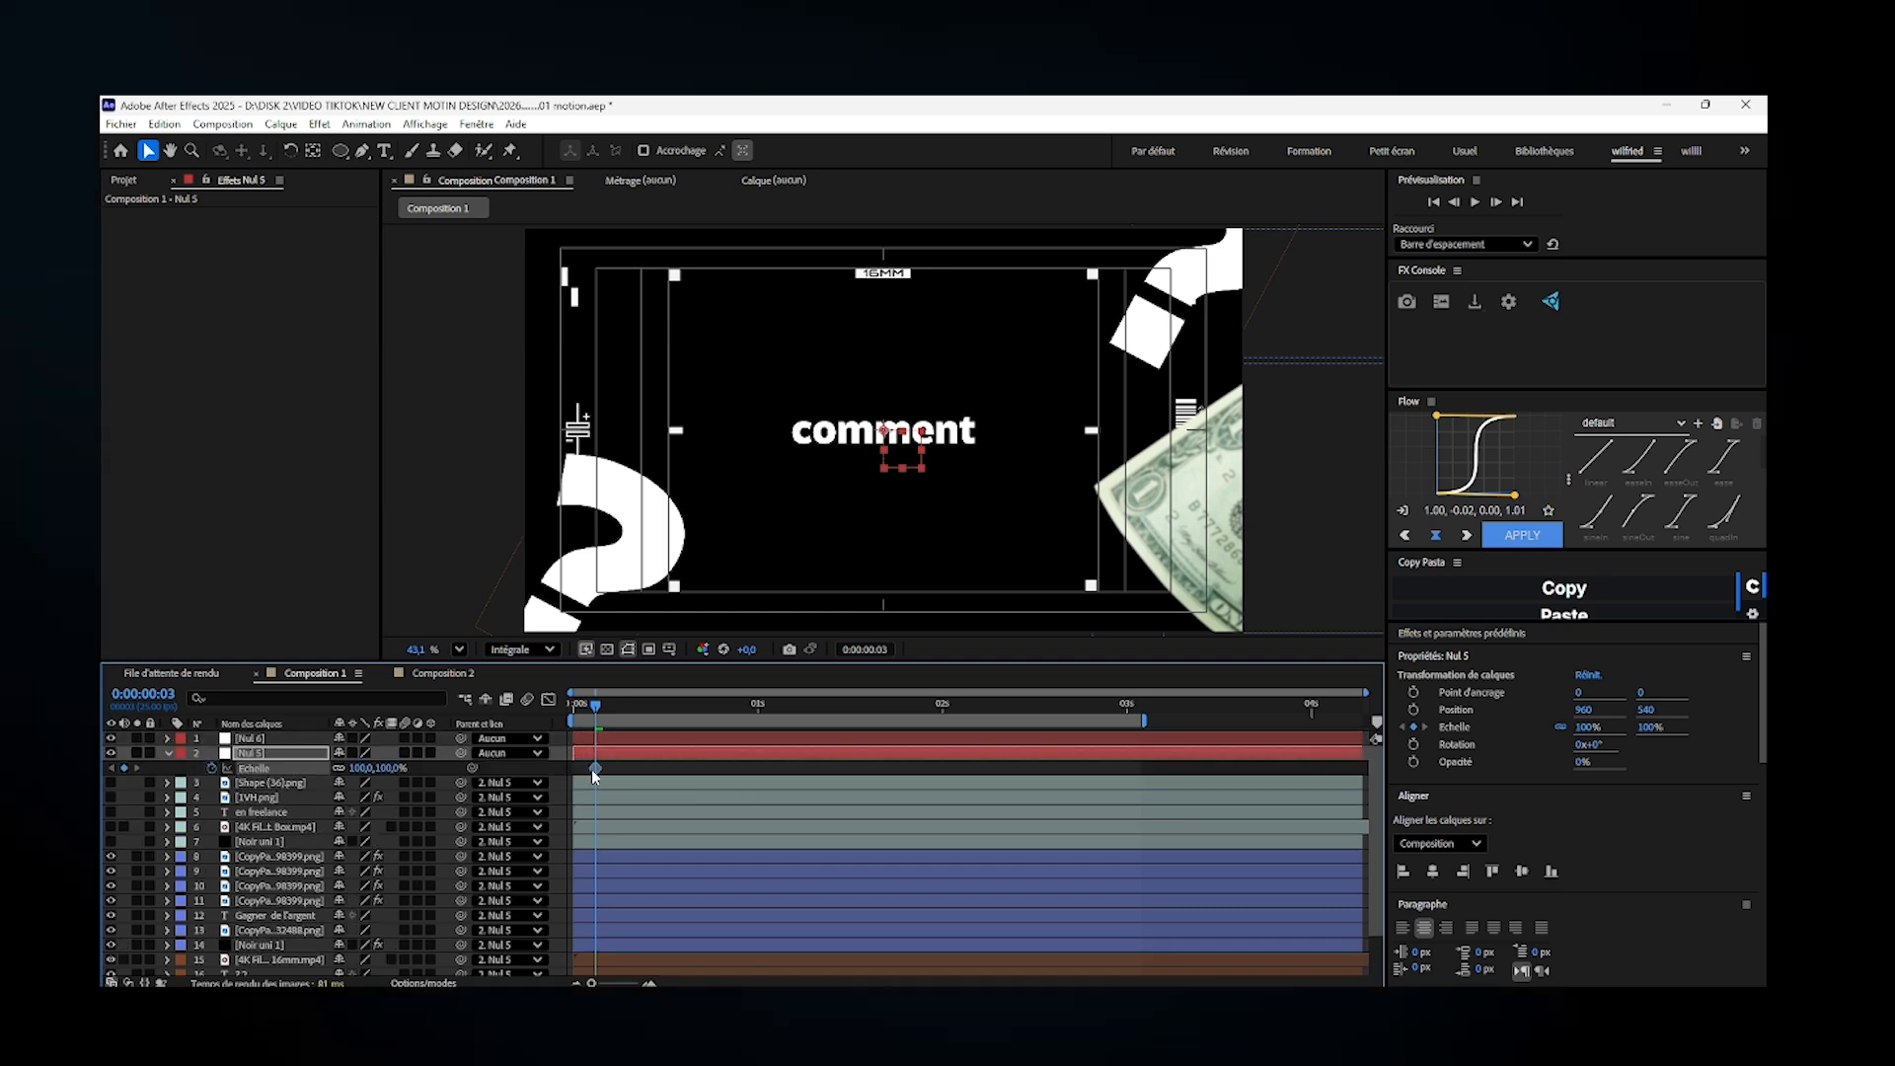
pyautogui.moveTo(594, 768); pyautogui.dragTo(677, 767)
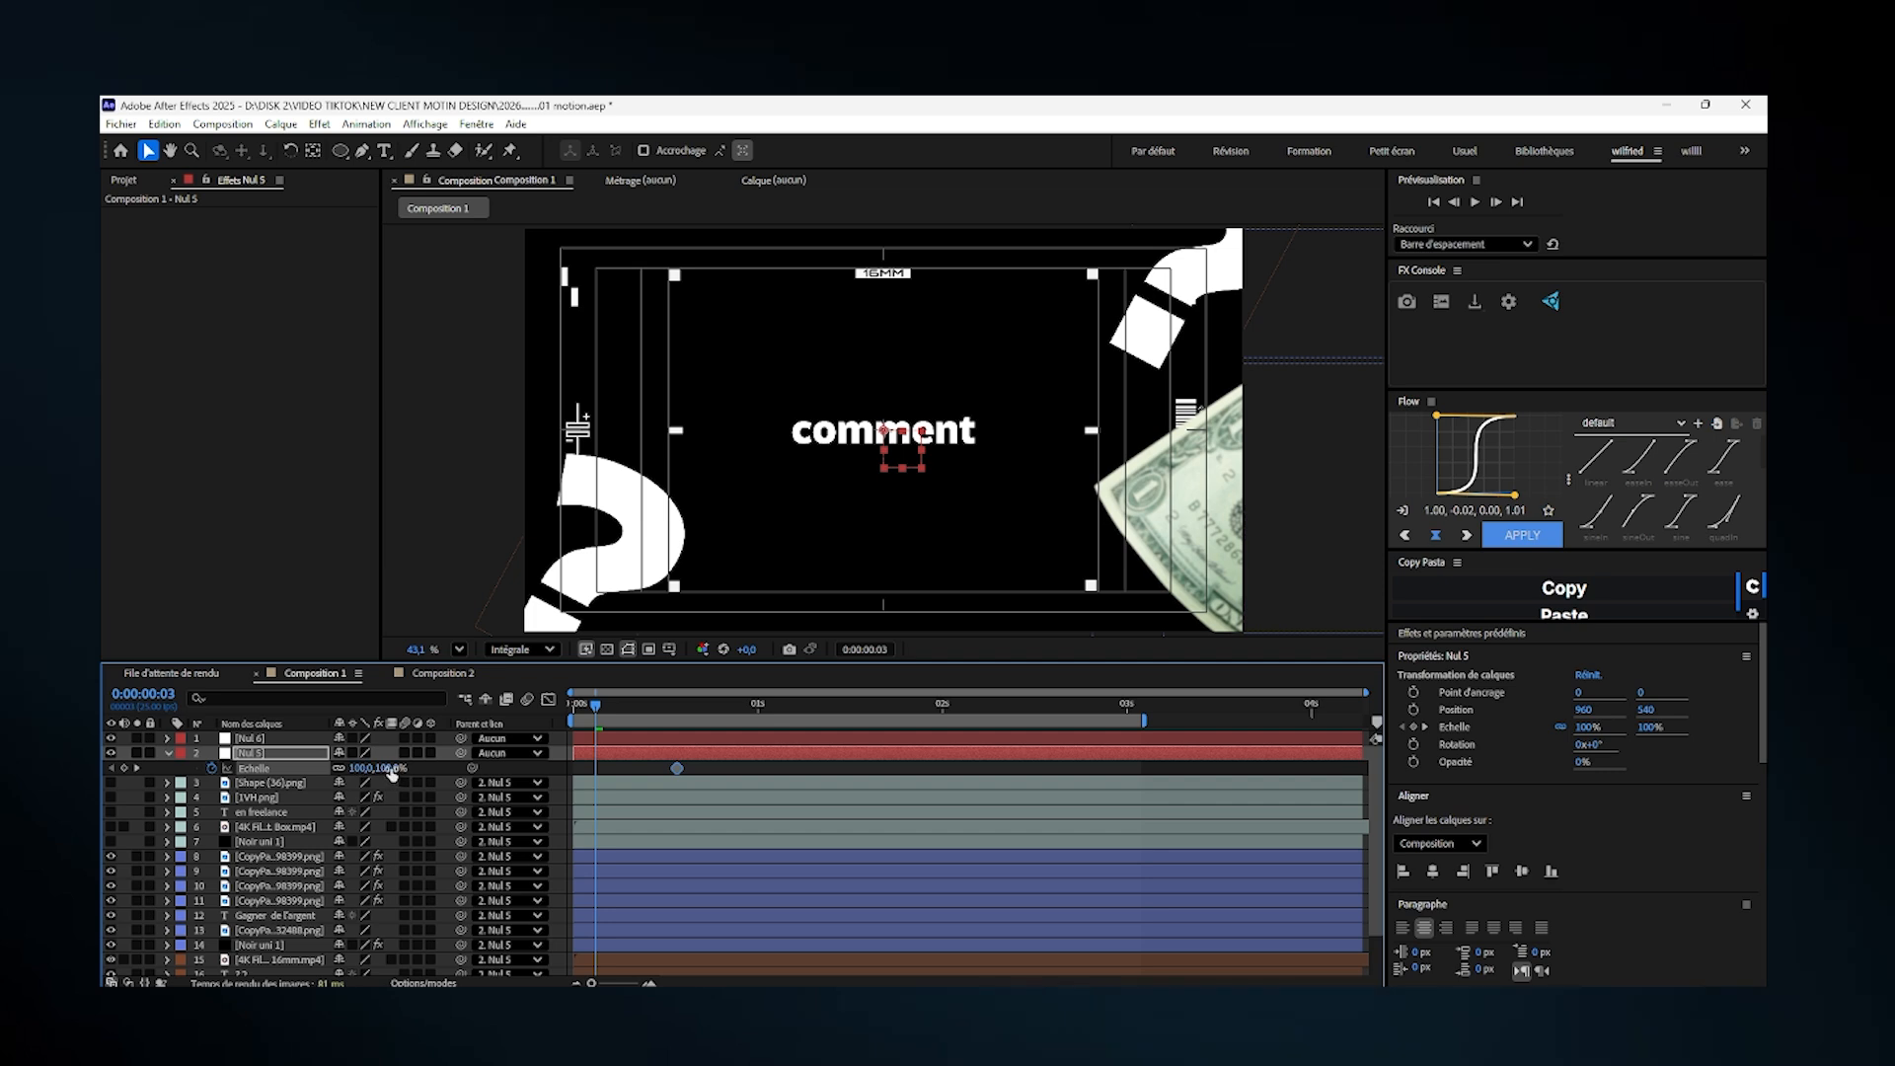
pyautogui.moveTo(392, 772); pyautogui.dragTo(576, 769)
pyautogui.click(577, 771)
pyautogui.click(573, 702)
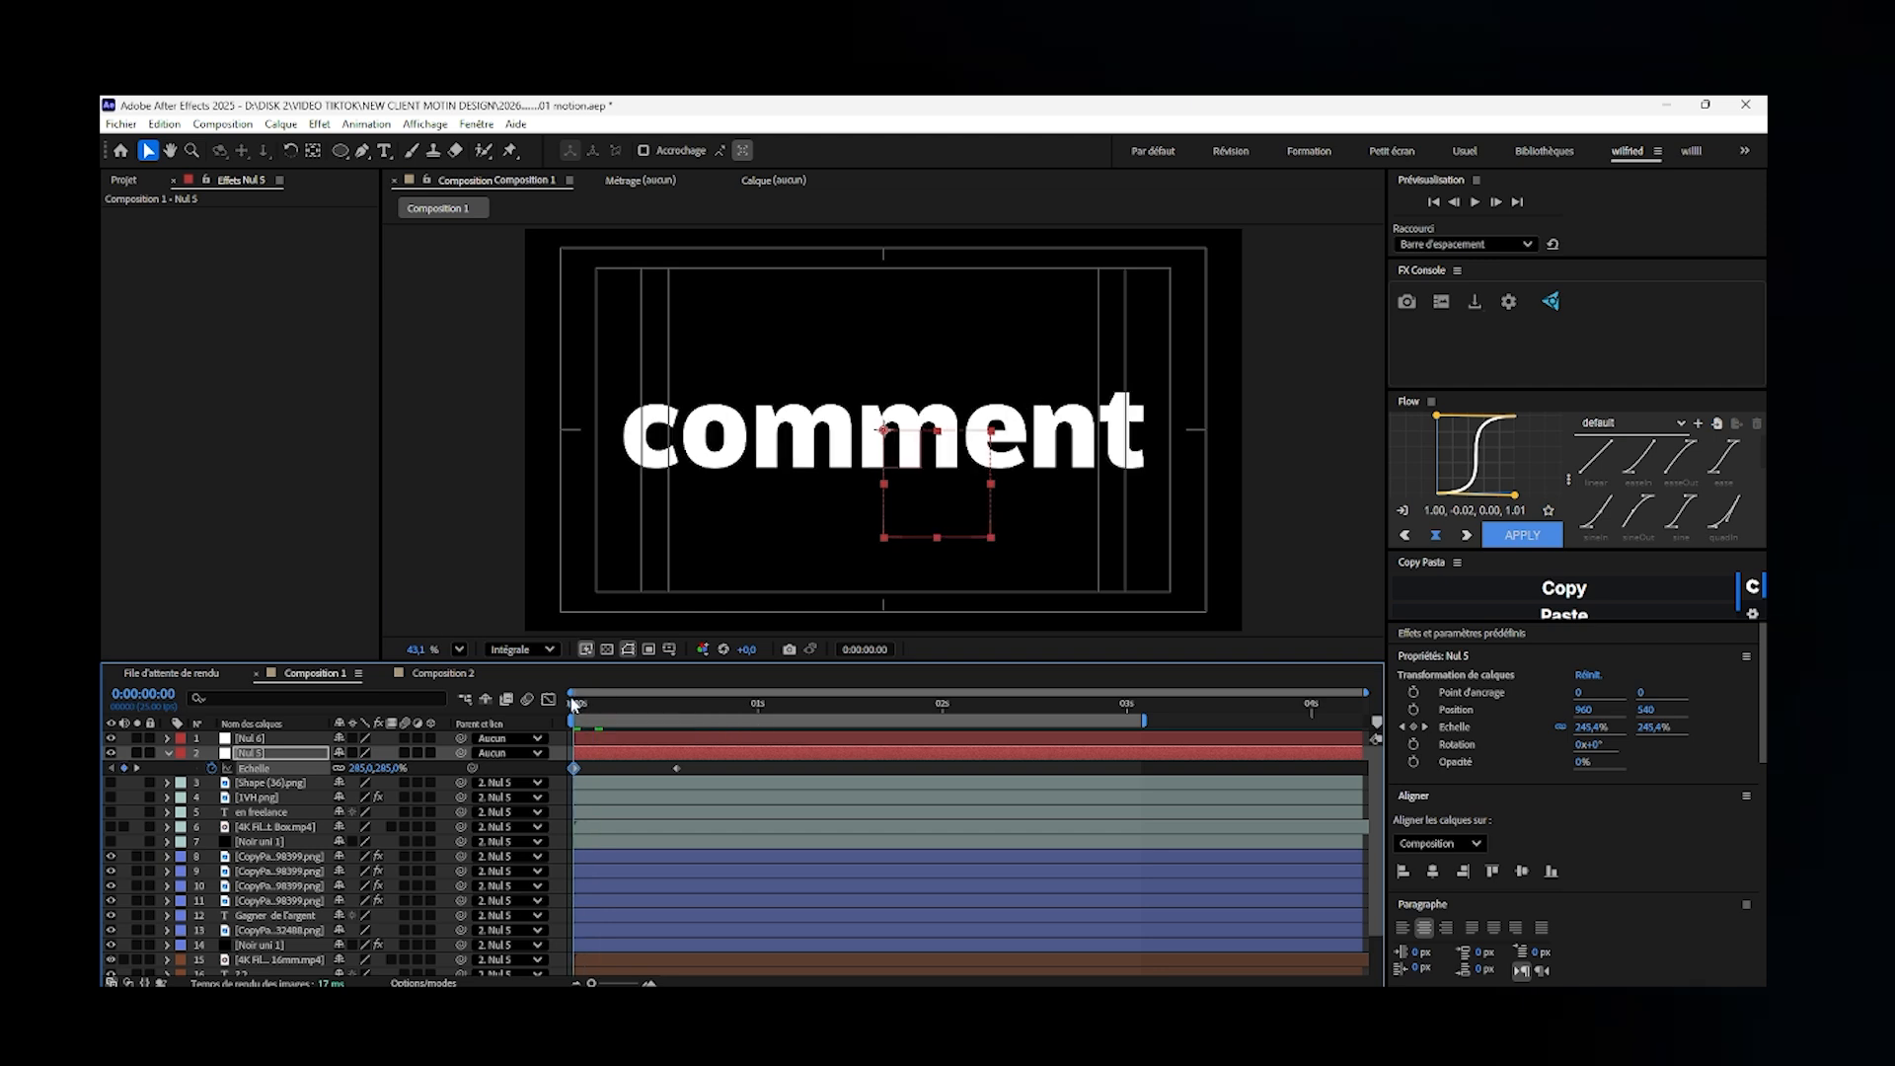
# - Apply the TypeArray_v2.0 animation preset to the "comment" text layer at the start of Composition 1
pyautogui.scroll(-2, 1369, 864)
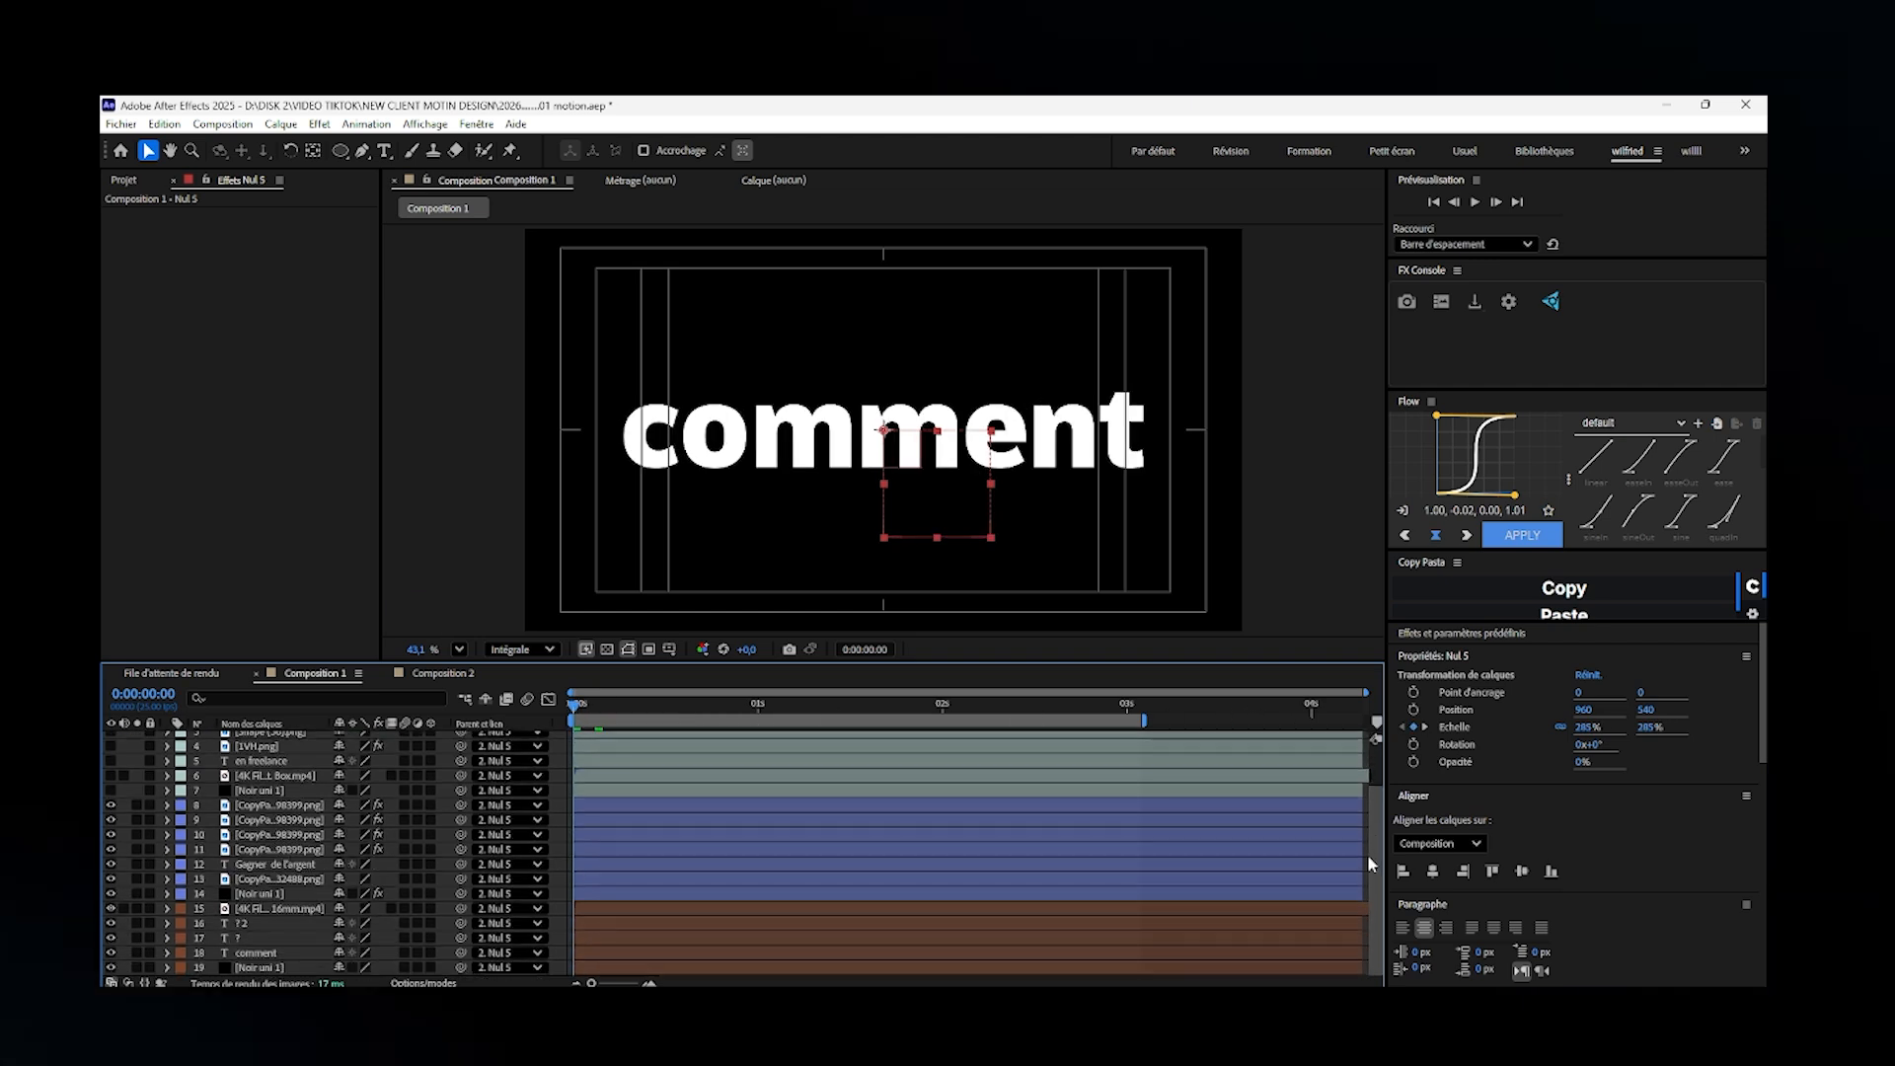
pyautogui.click(655, 953)
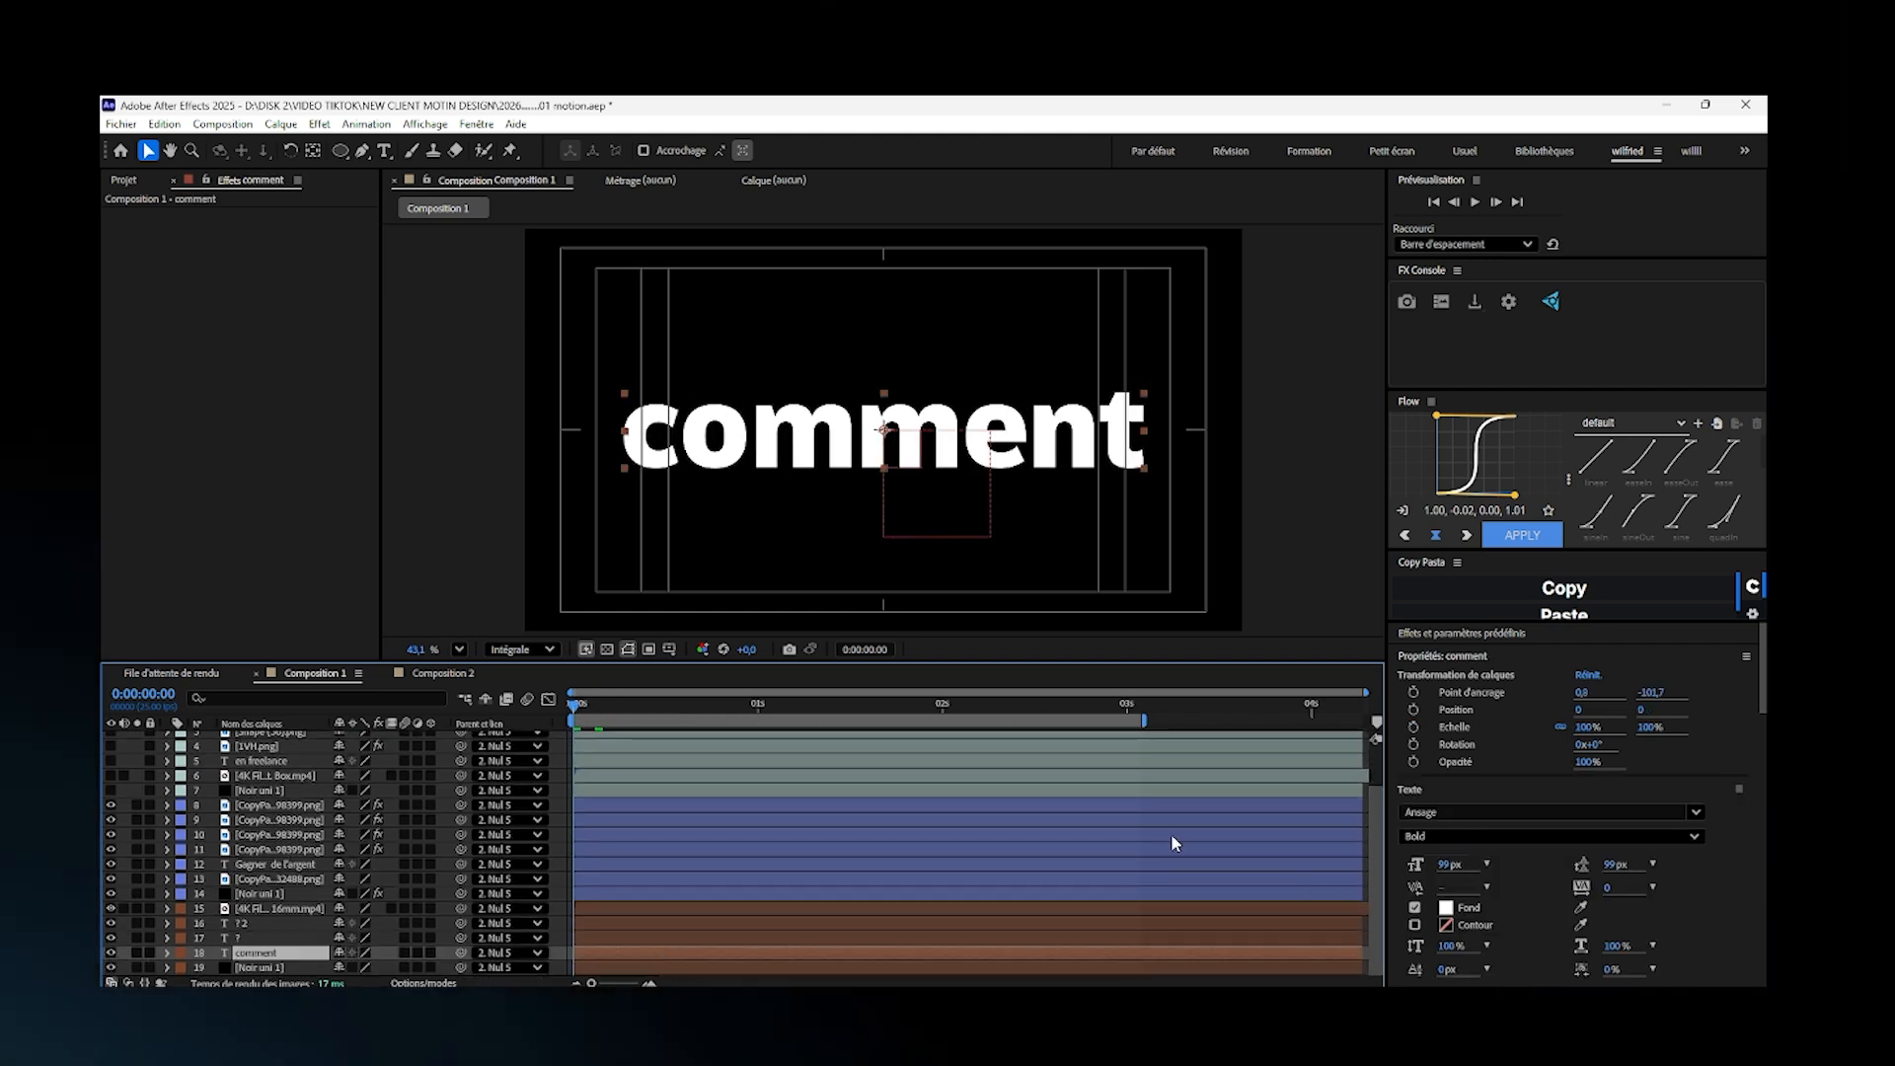
pyautogui.click(1616, 632)
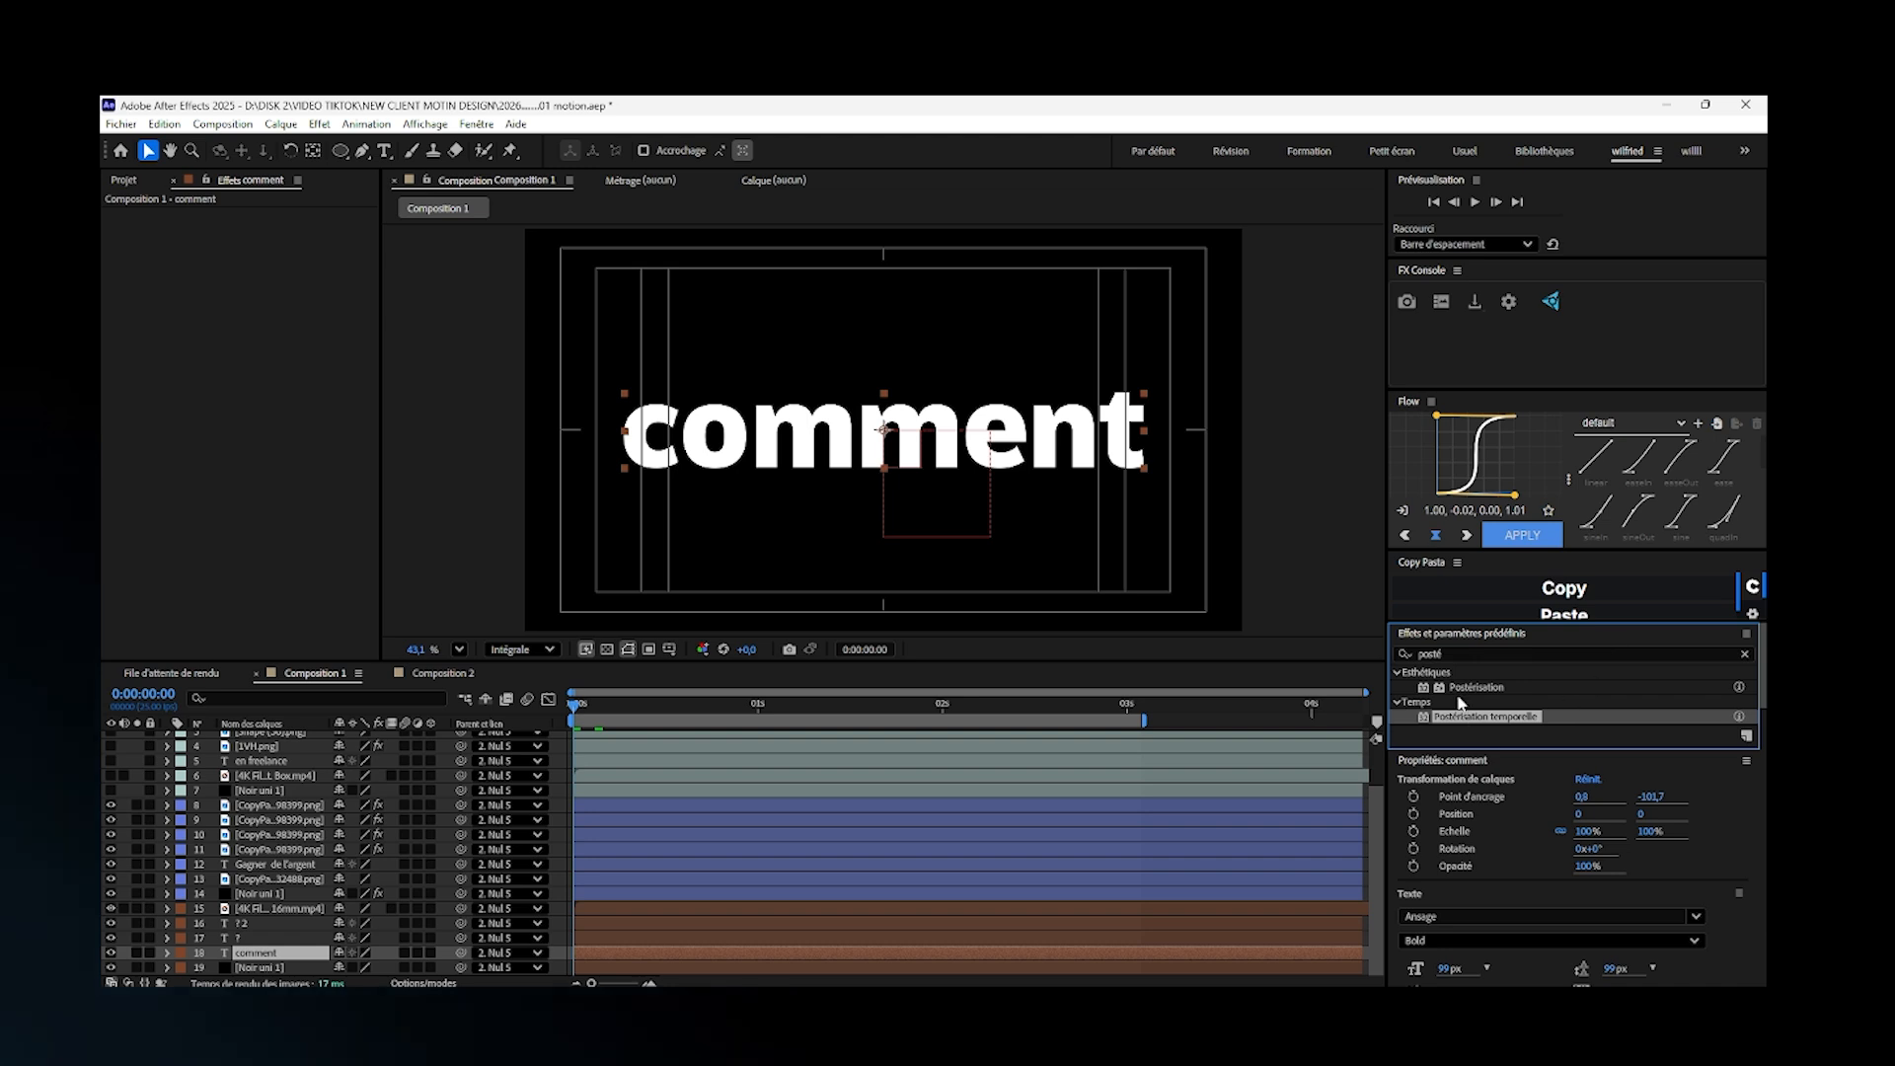
pyautogui.click(1744, 653)
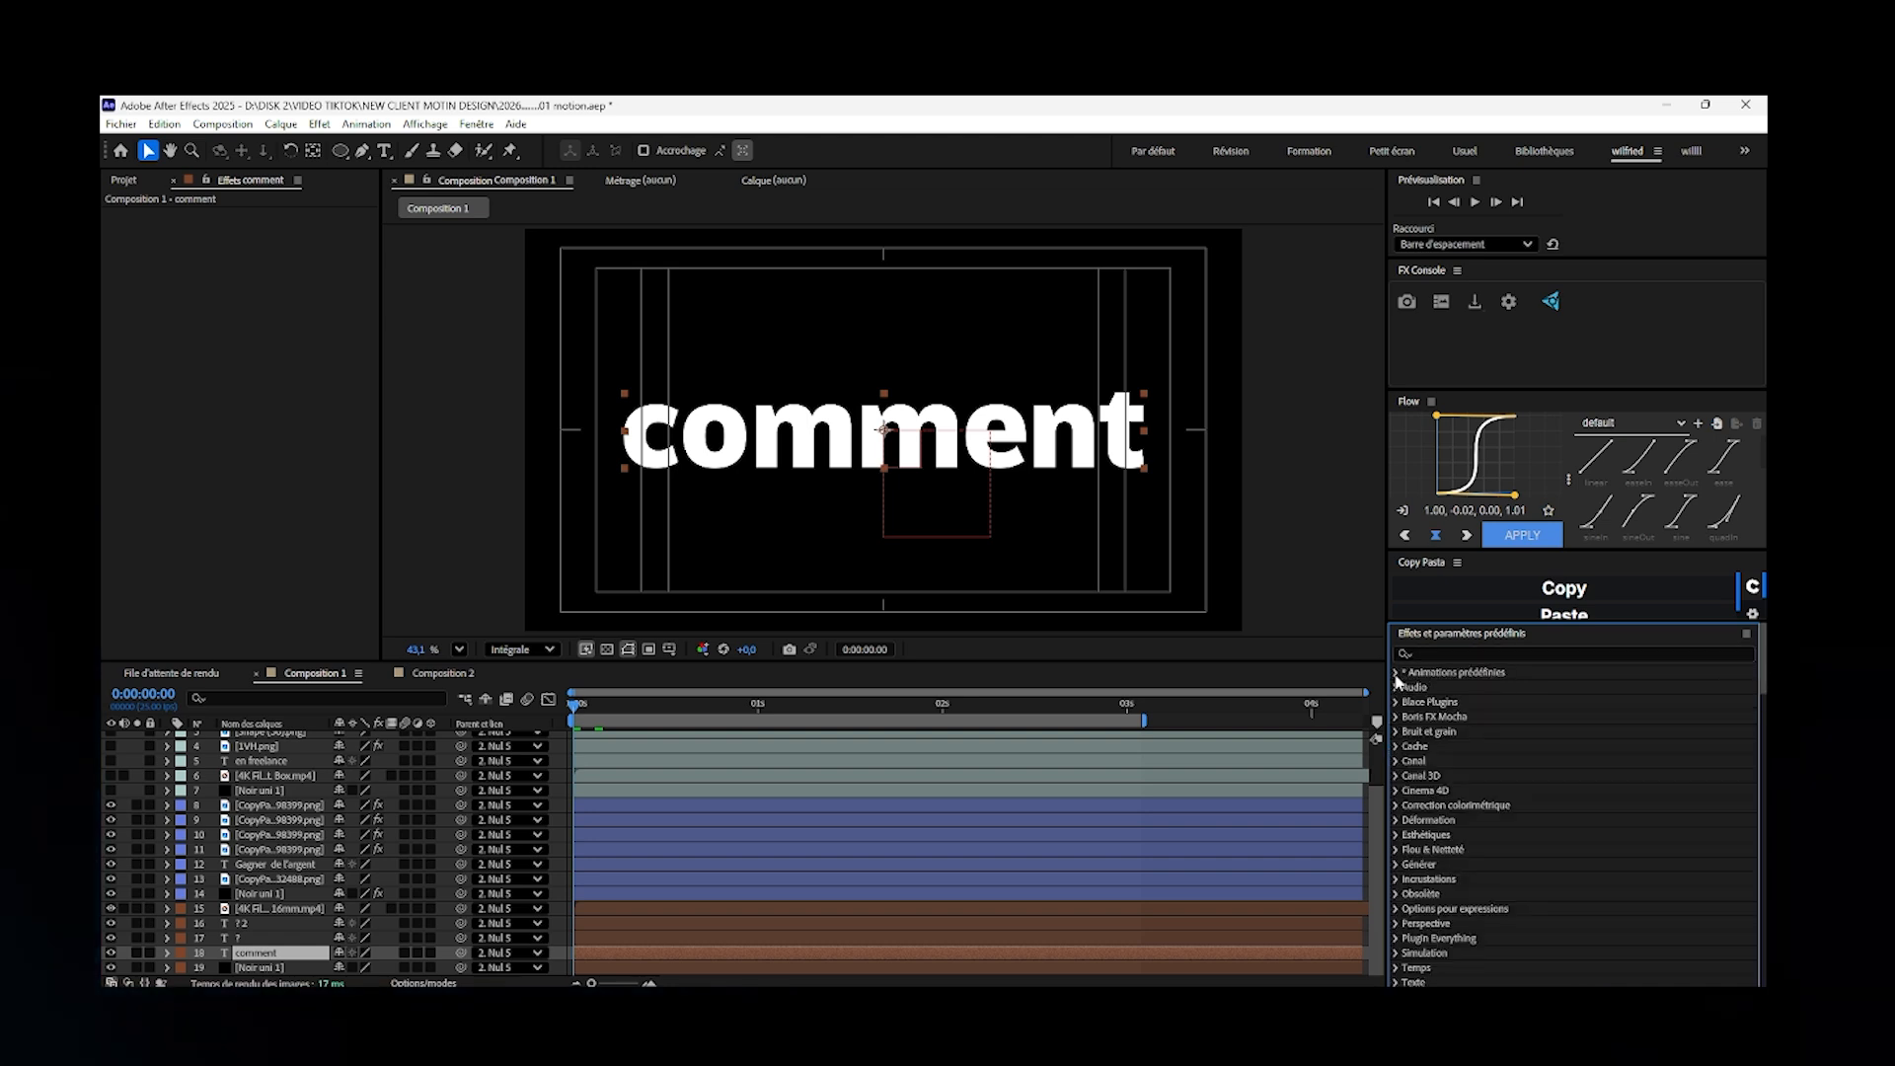
pyautogui.click(1398, 677)
pyautogui.click(1412, 702)
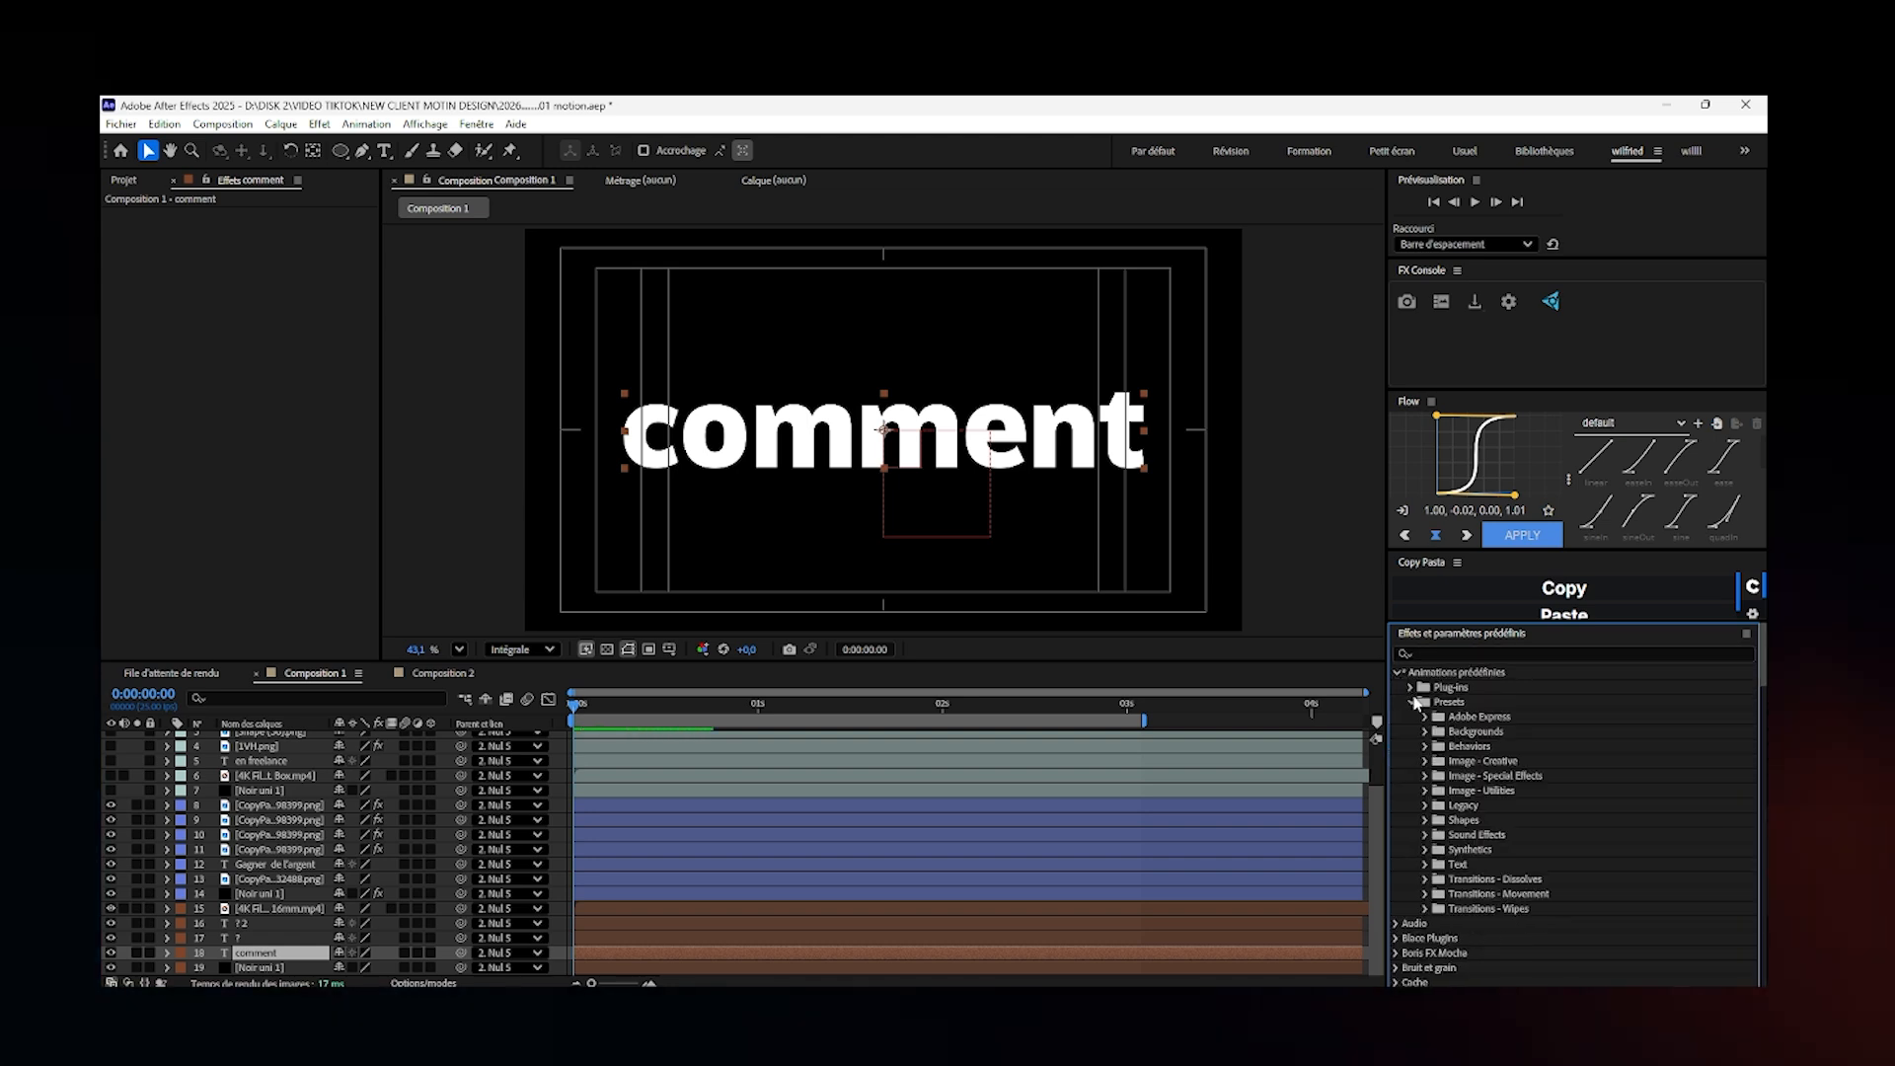
pyautogui.click(1410, 687)
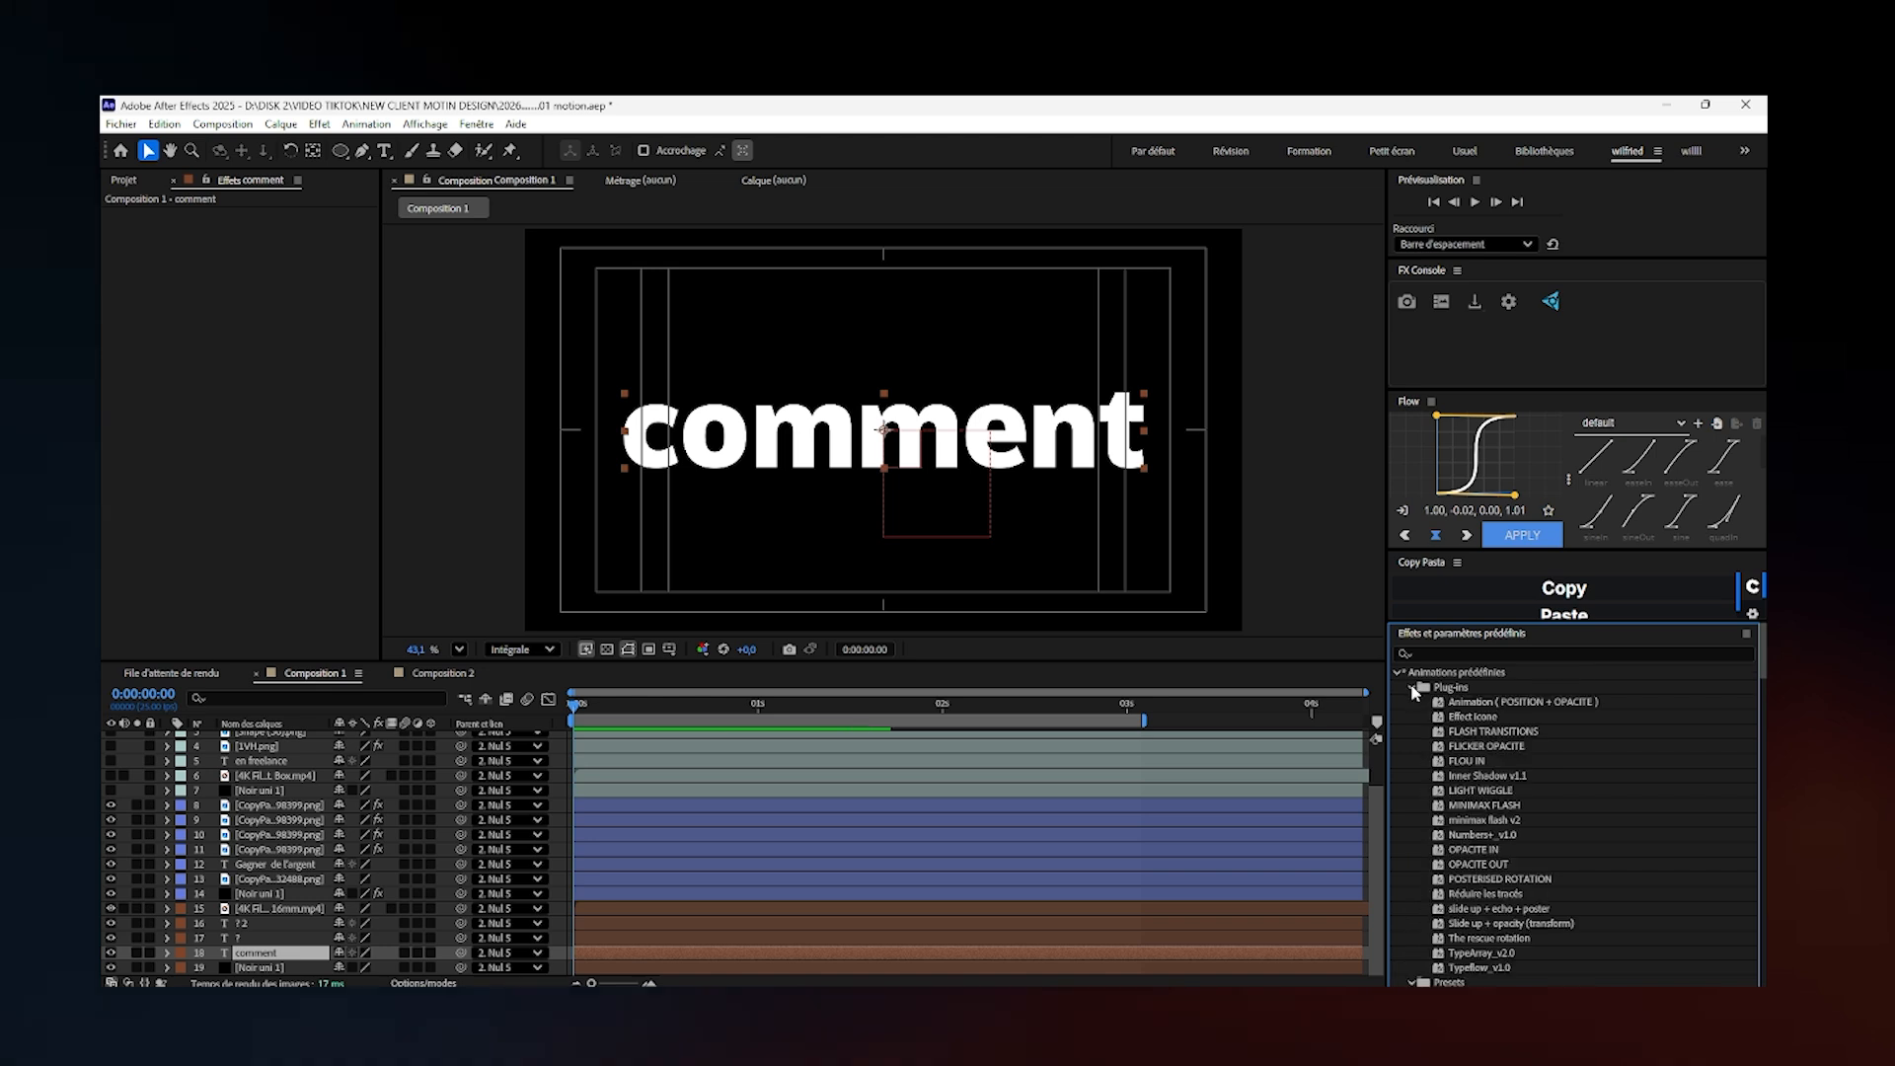
pyautogui.moveTo(1477, 954); pyautogui.dragTo(805, 953)
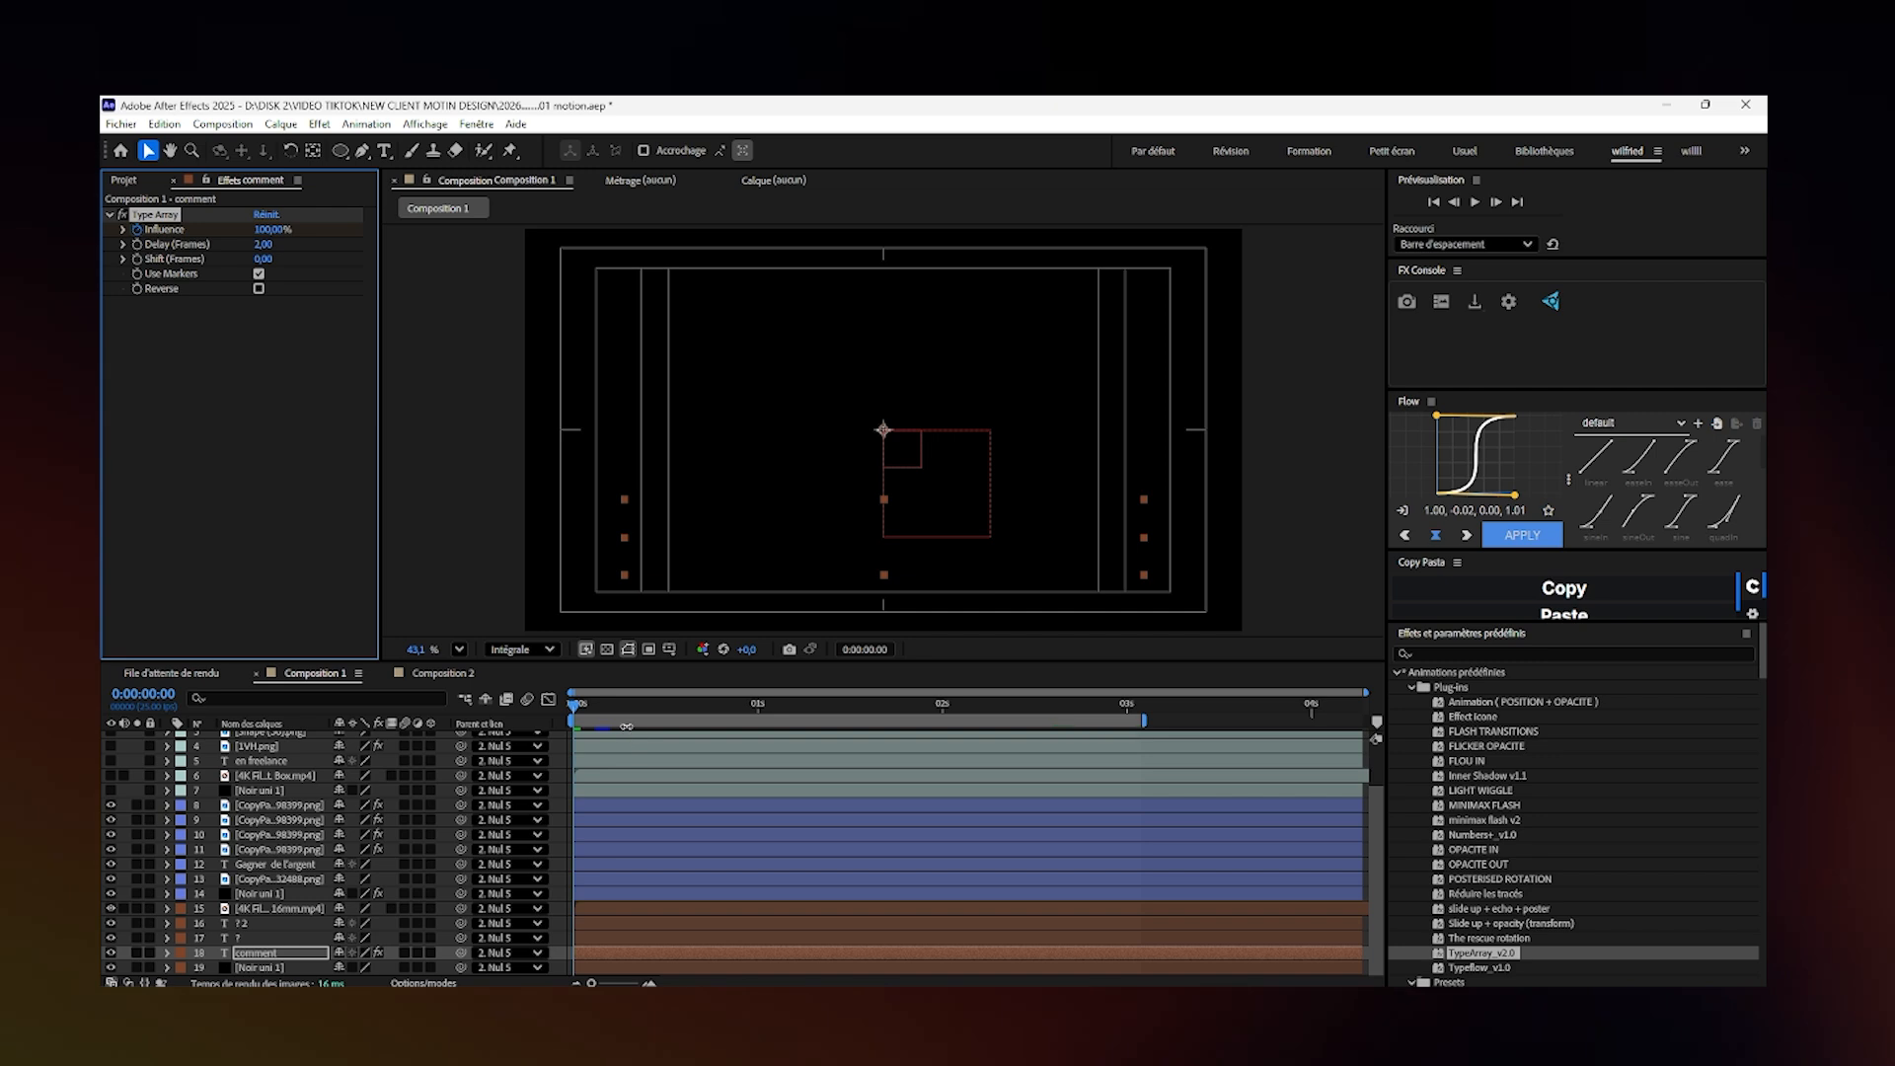
pyautogui.moveTo(582, 705); pyautogui.dragTo(655, 728)
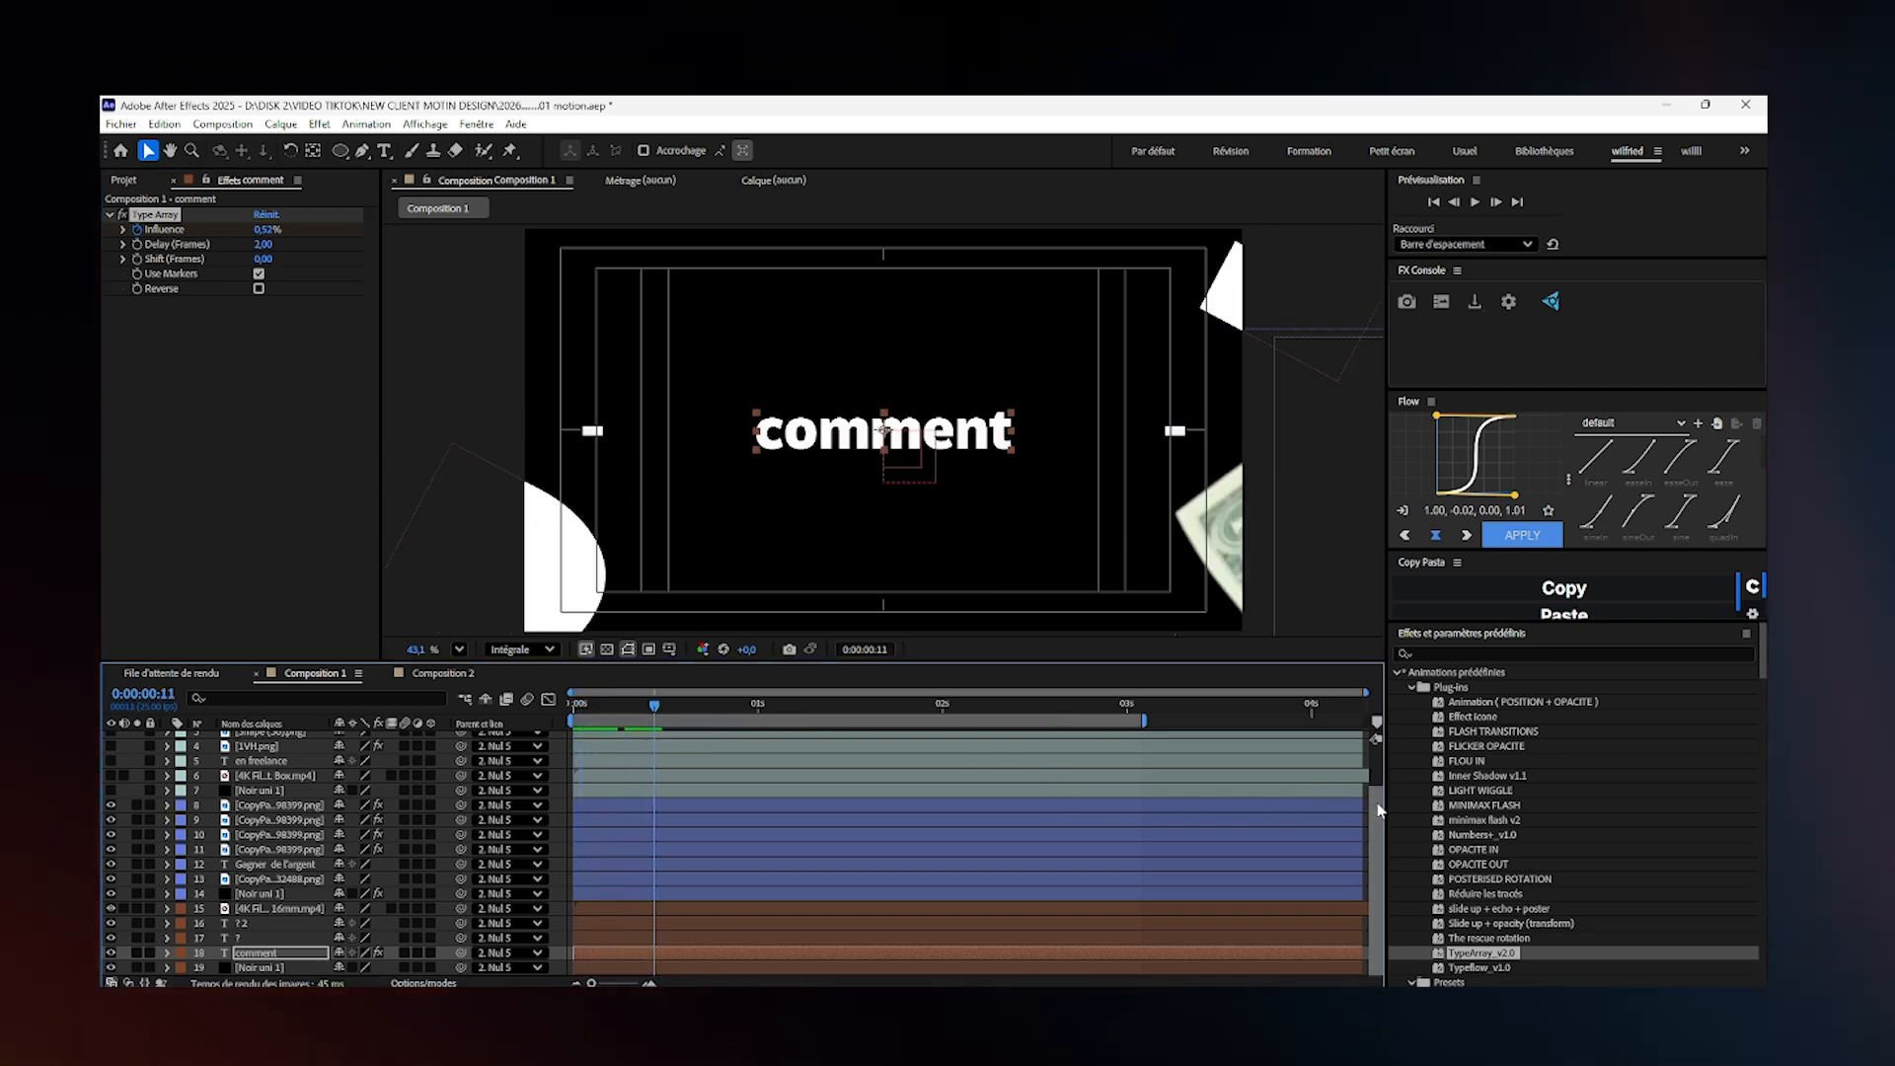
# - Ease both Nul 5 scale keyframes and reshape their speed curve to start fast and slow down gradually
pyautogui.scroll(2, 1379, 809)
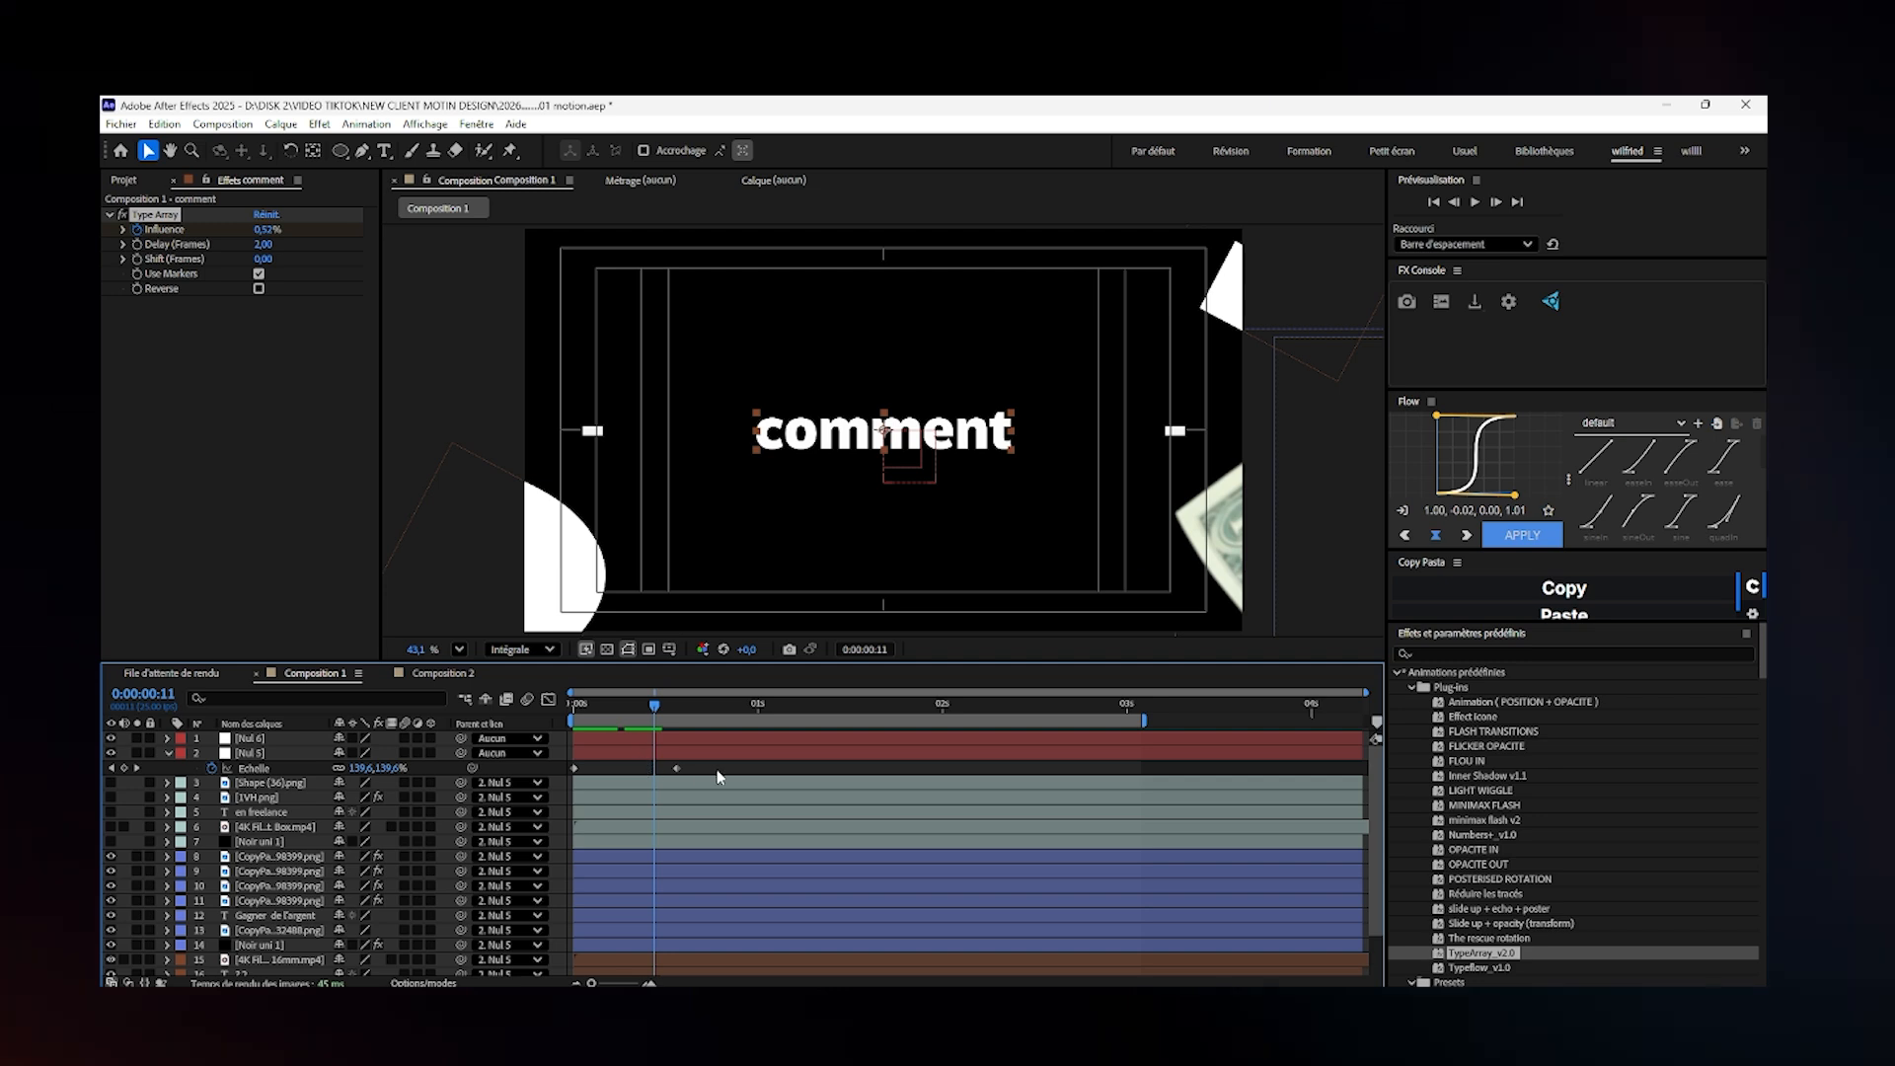
pyautogui.moveTo(717, 769); pyautogui.dragTo(458, 785)
pyautogui.press('F9')
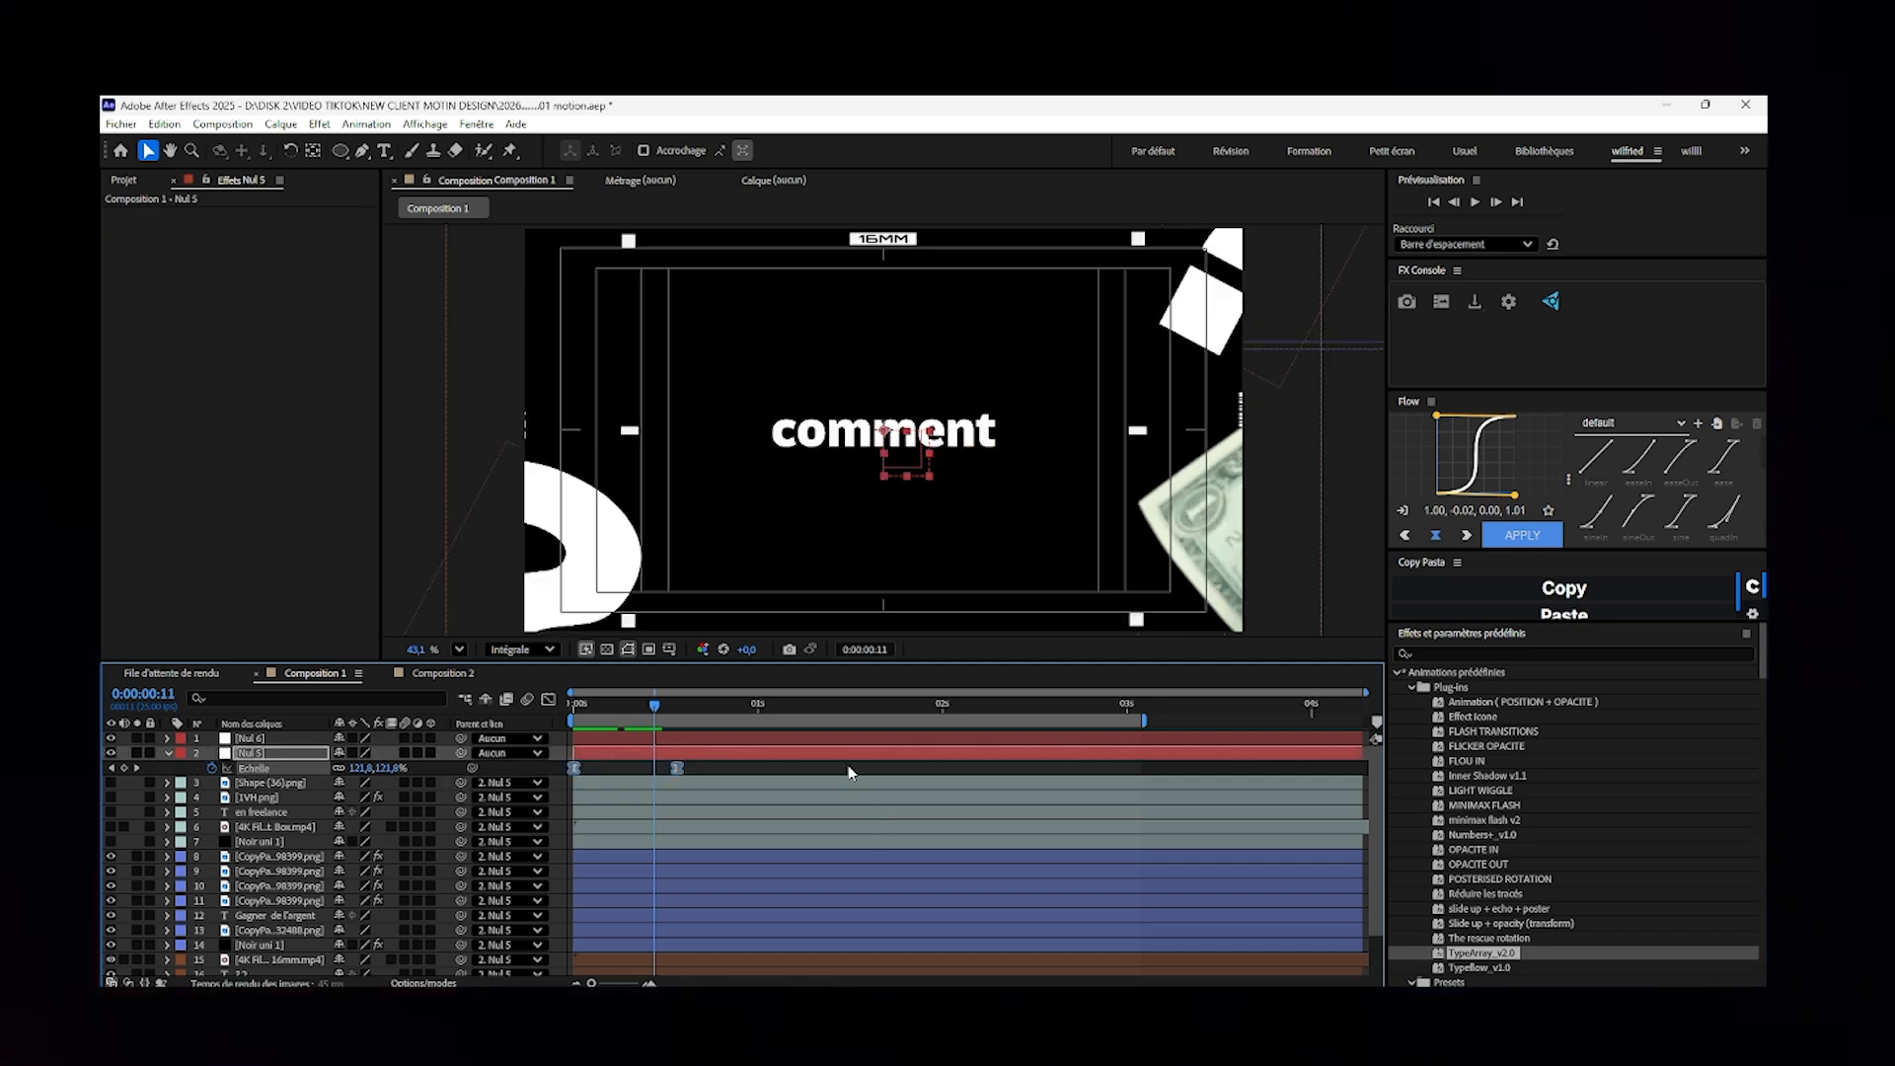
pyautogui.click(548, 700)
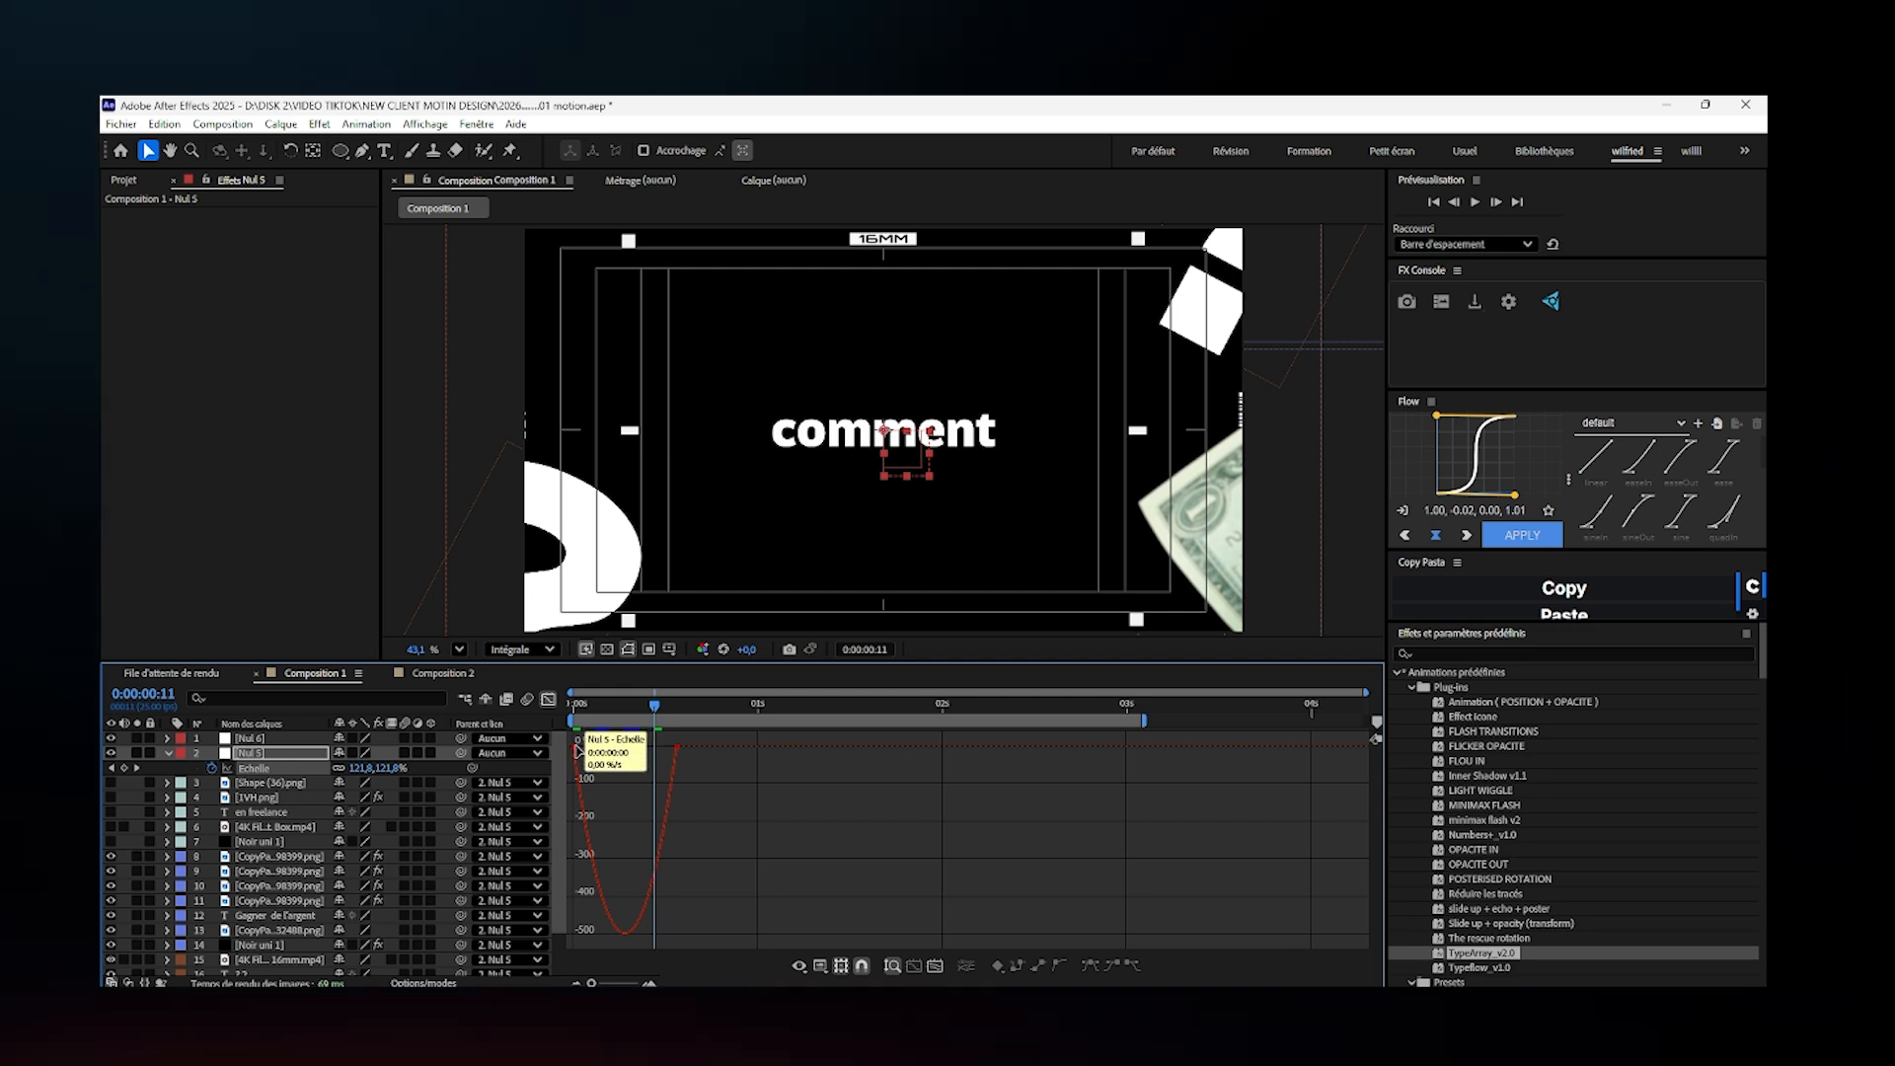
pyautogui.click(577, 752)
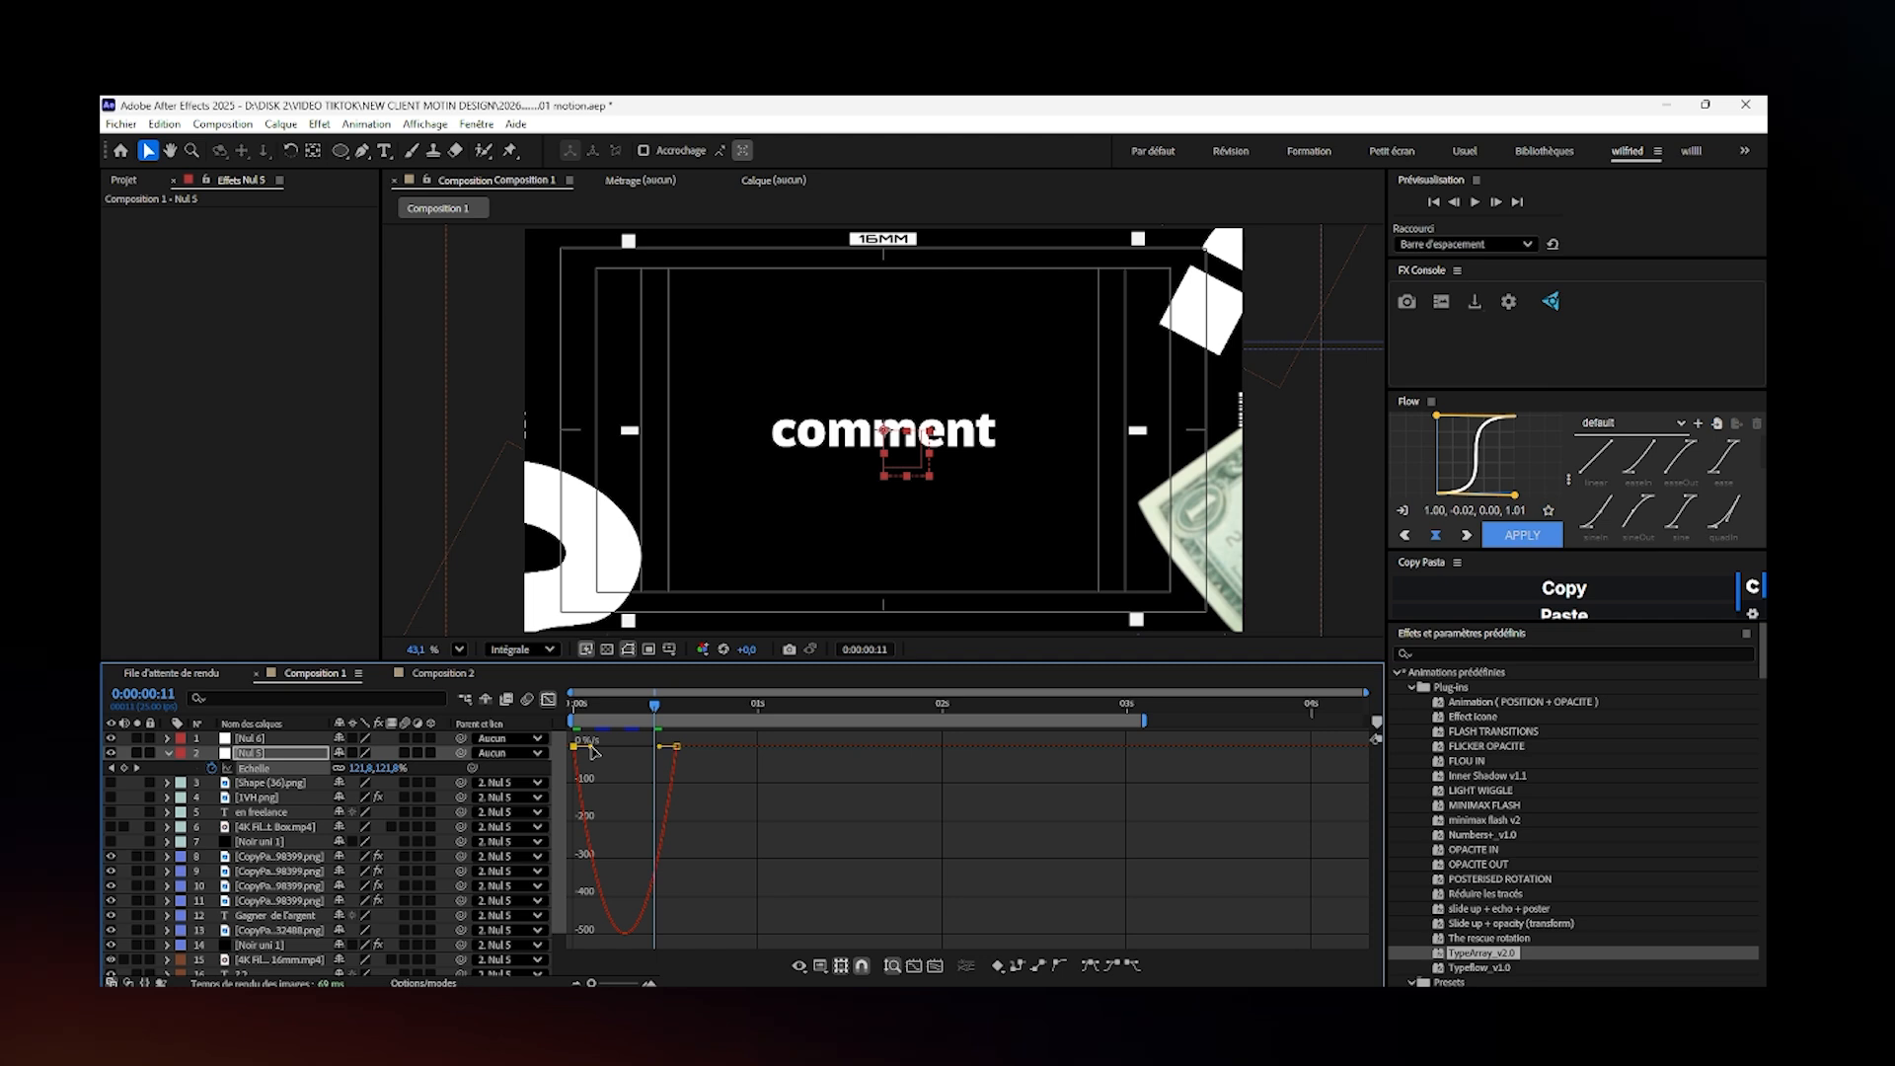
pyautogui.moveTo(590, 753)
pyautogui.mouseDown()
pyautogui.moveTo(569, 755)
pyautogui.moveTo(639, 756)
pyautogui.moveTo(614, 759)
pyautogui.mouseUp()
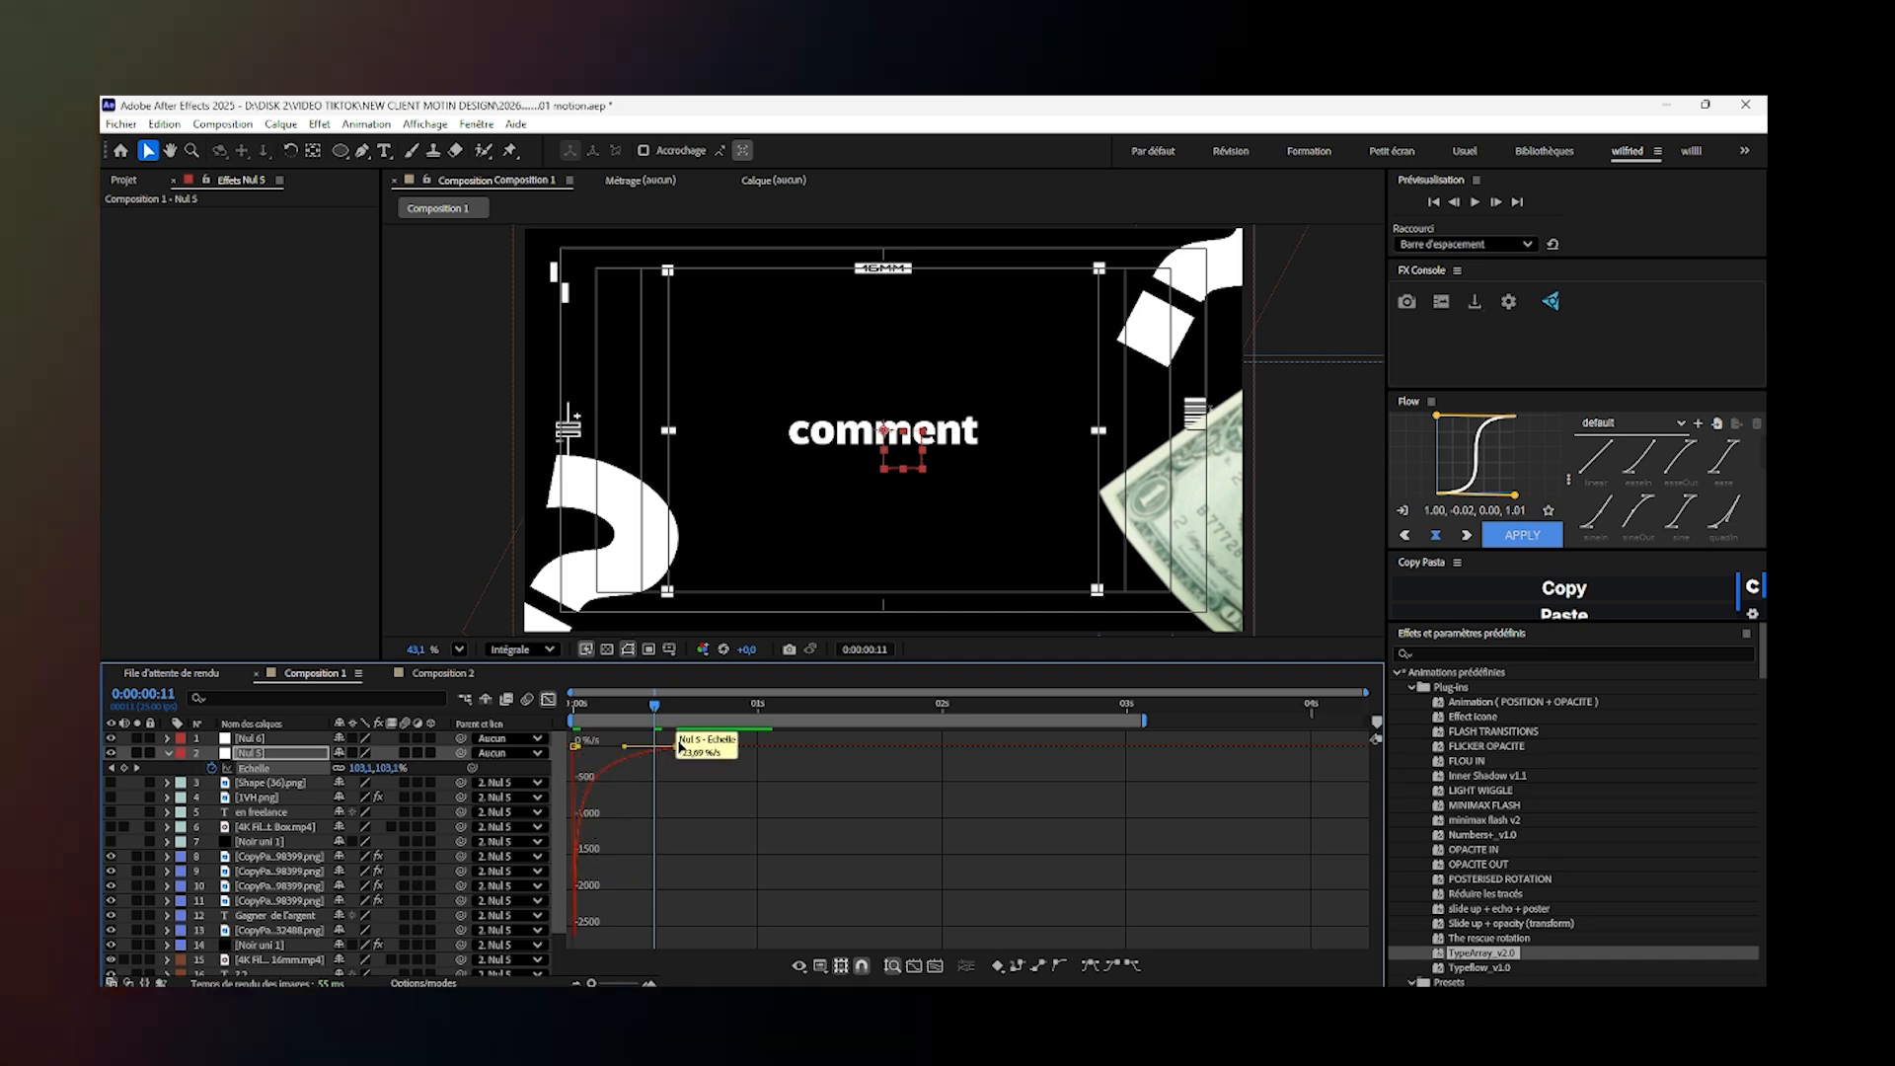
pyautogui.click(548, 699)
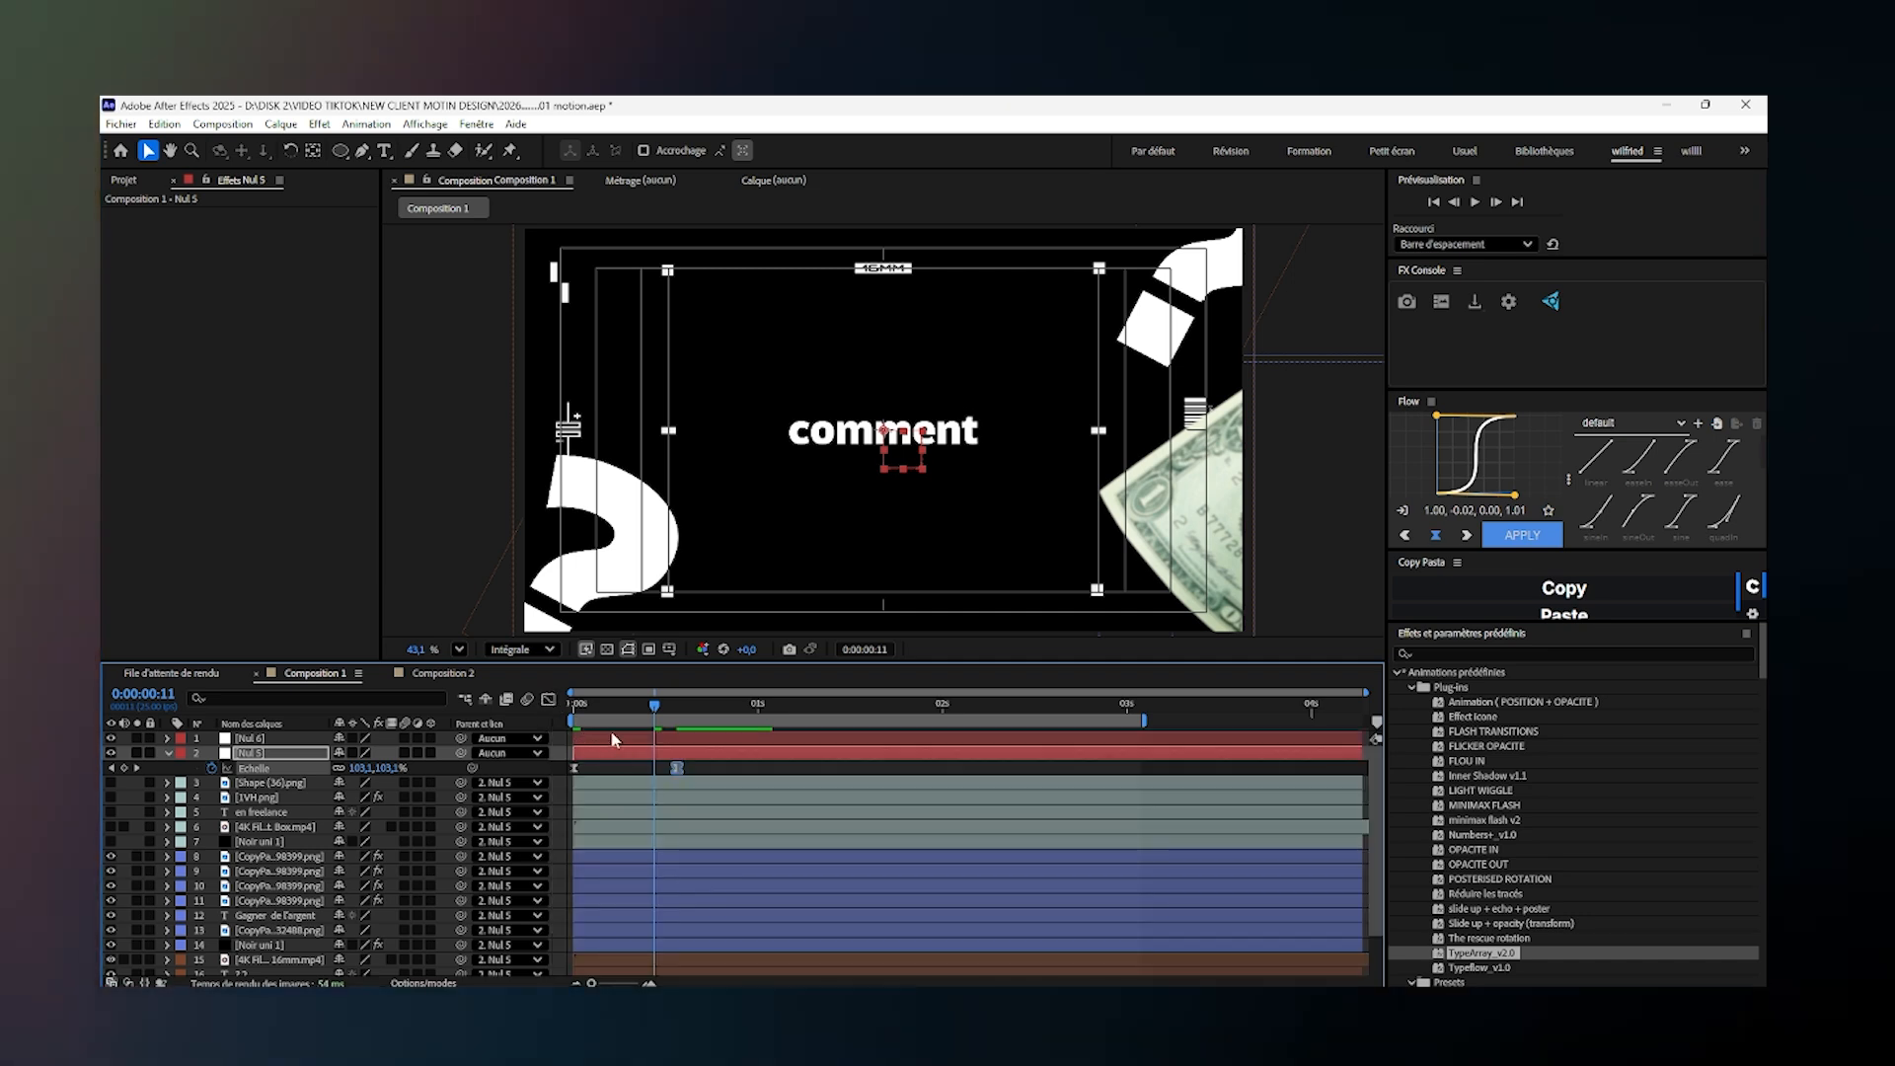
# - Preview the text reveal and zoom-out from the start of the composition
pyautogui.press('Home')
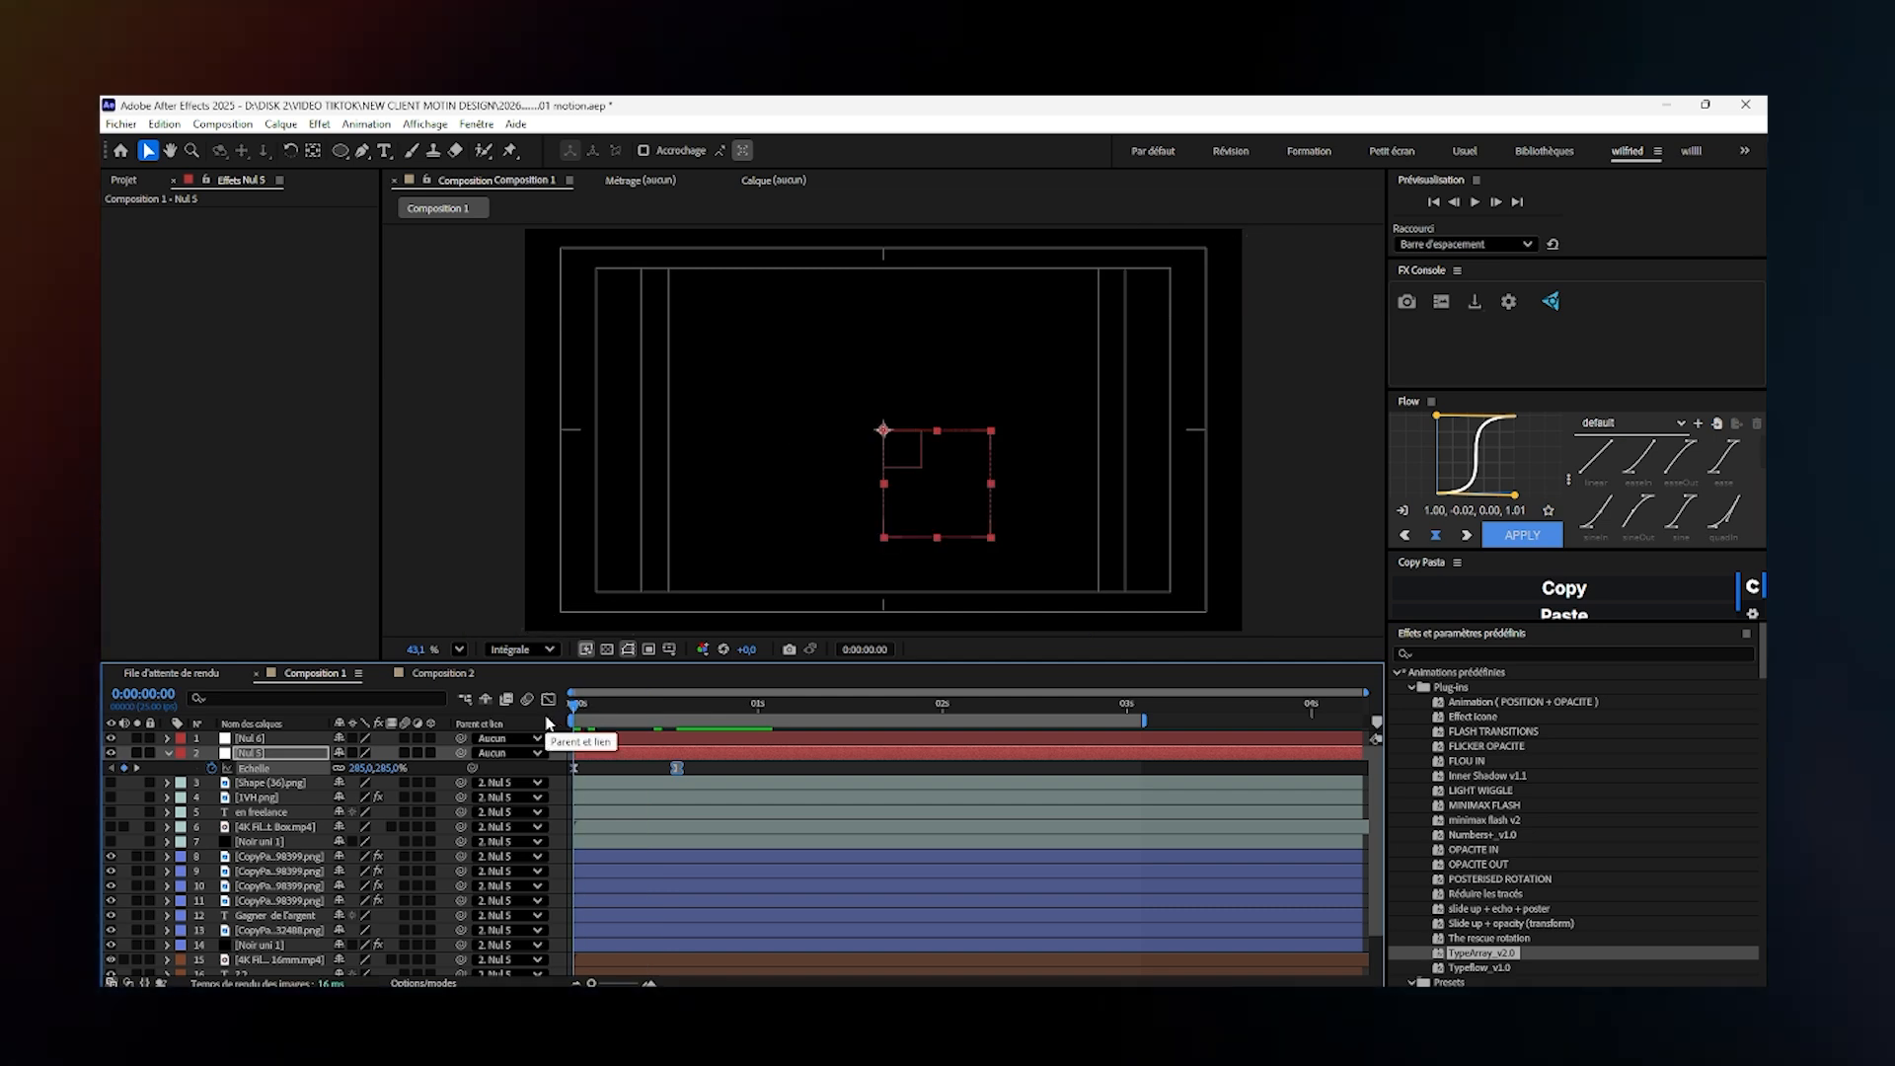
pyautogui.press('space')
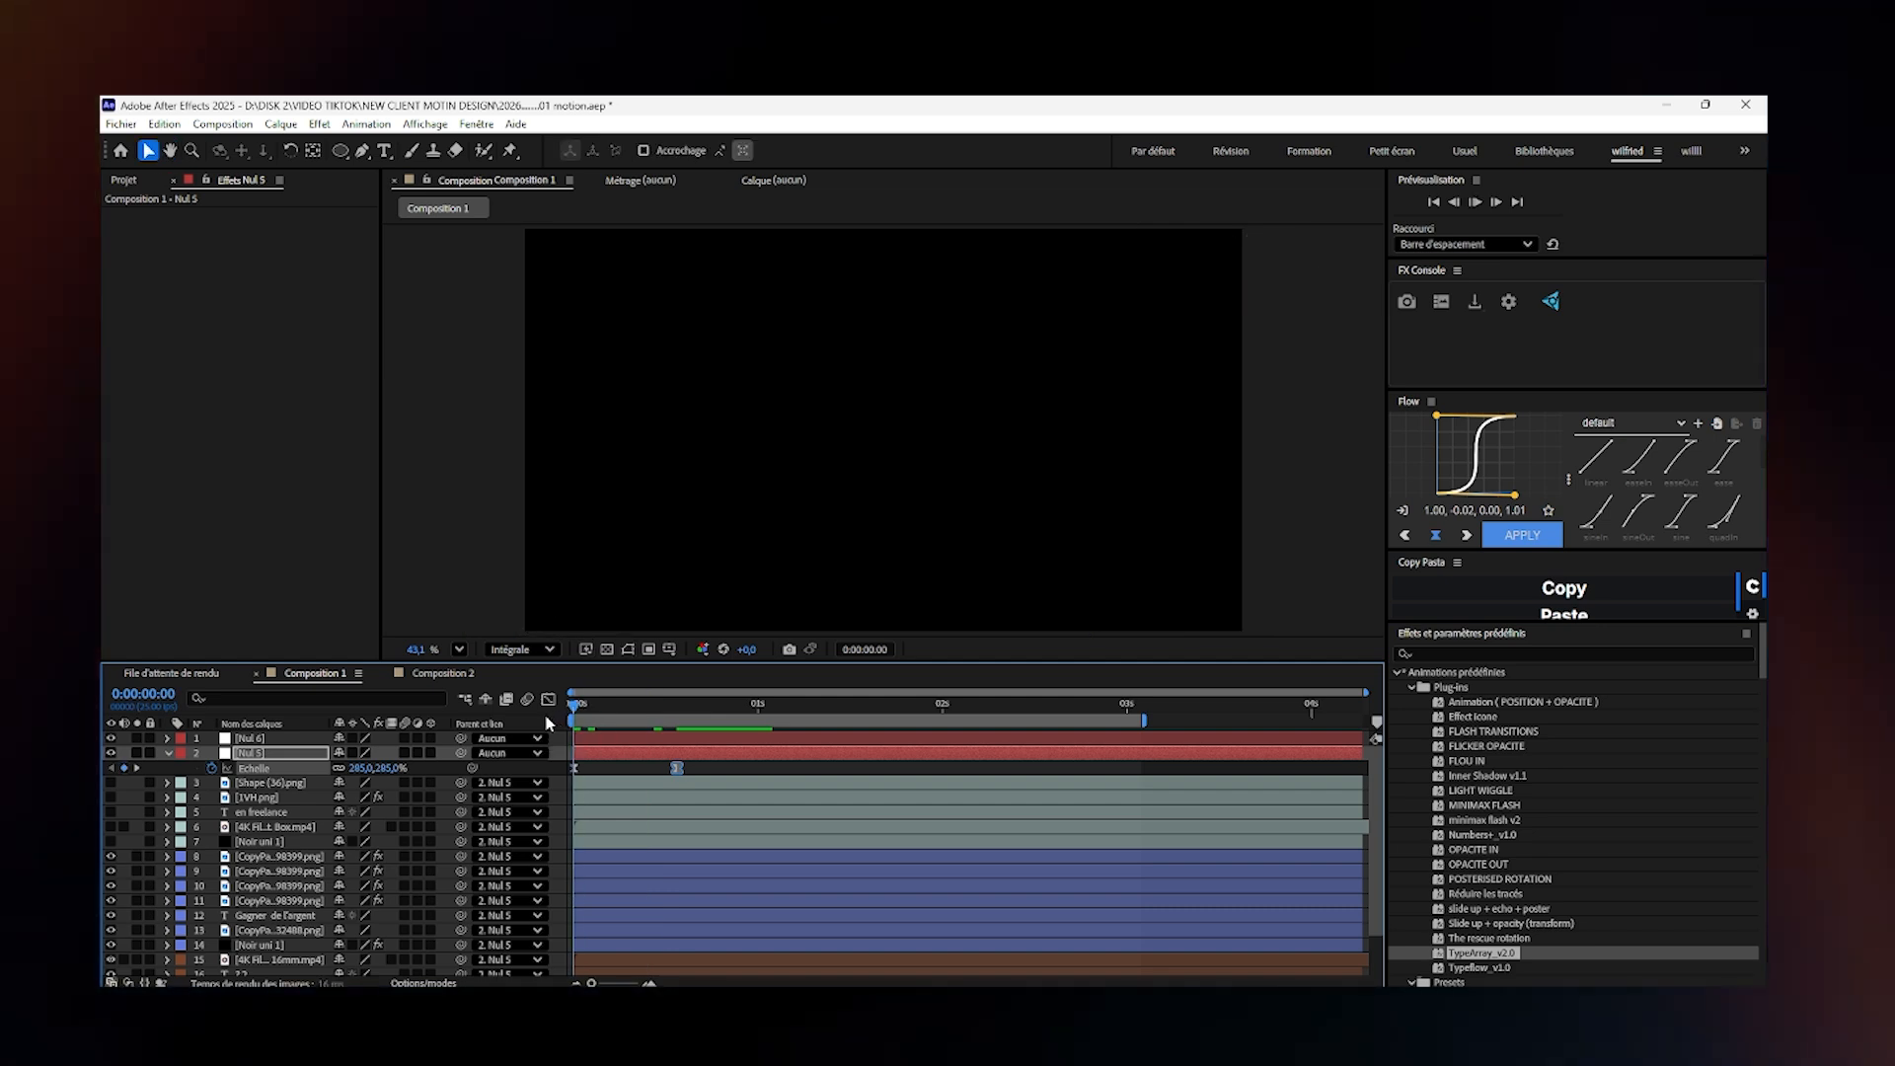
pyautogui.press('space')
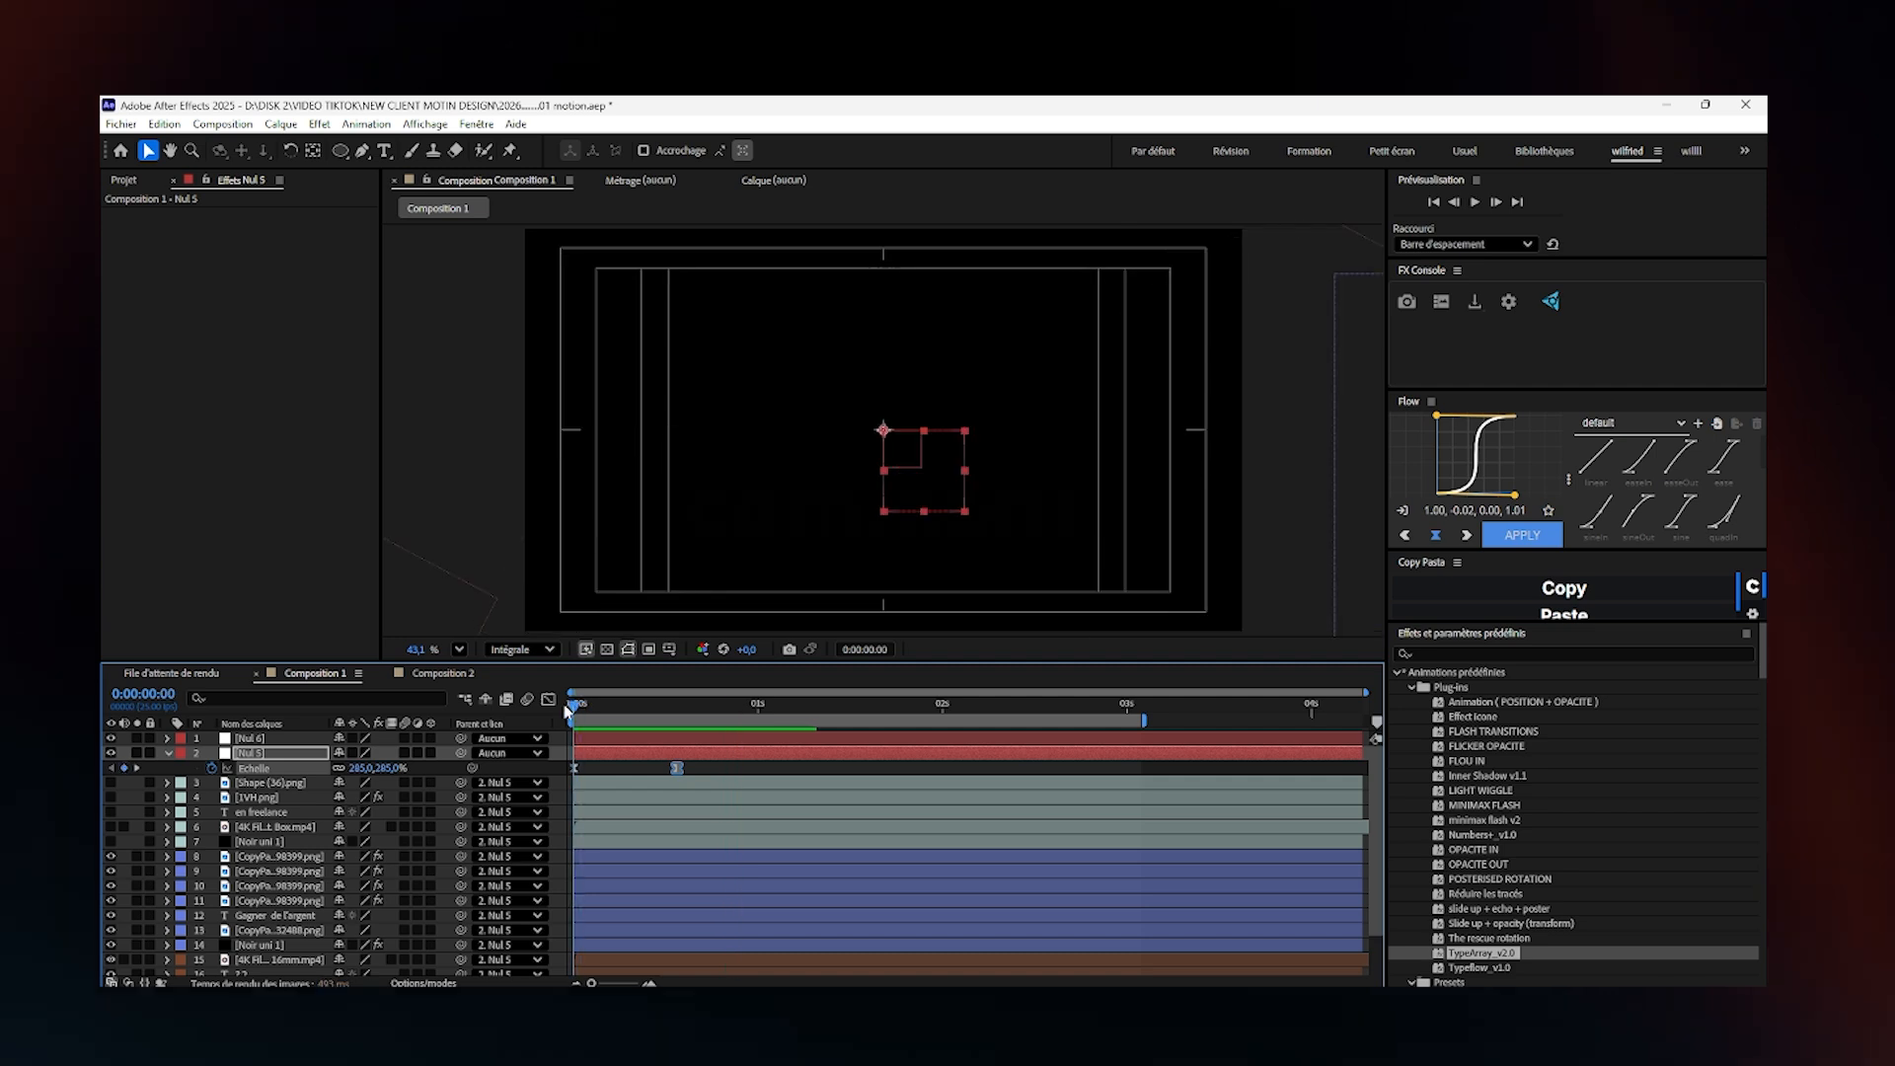
pyautogui.press('space')
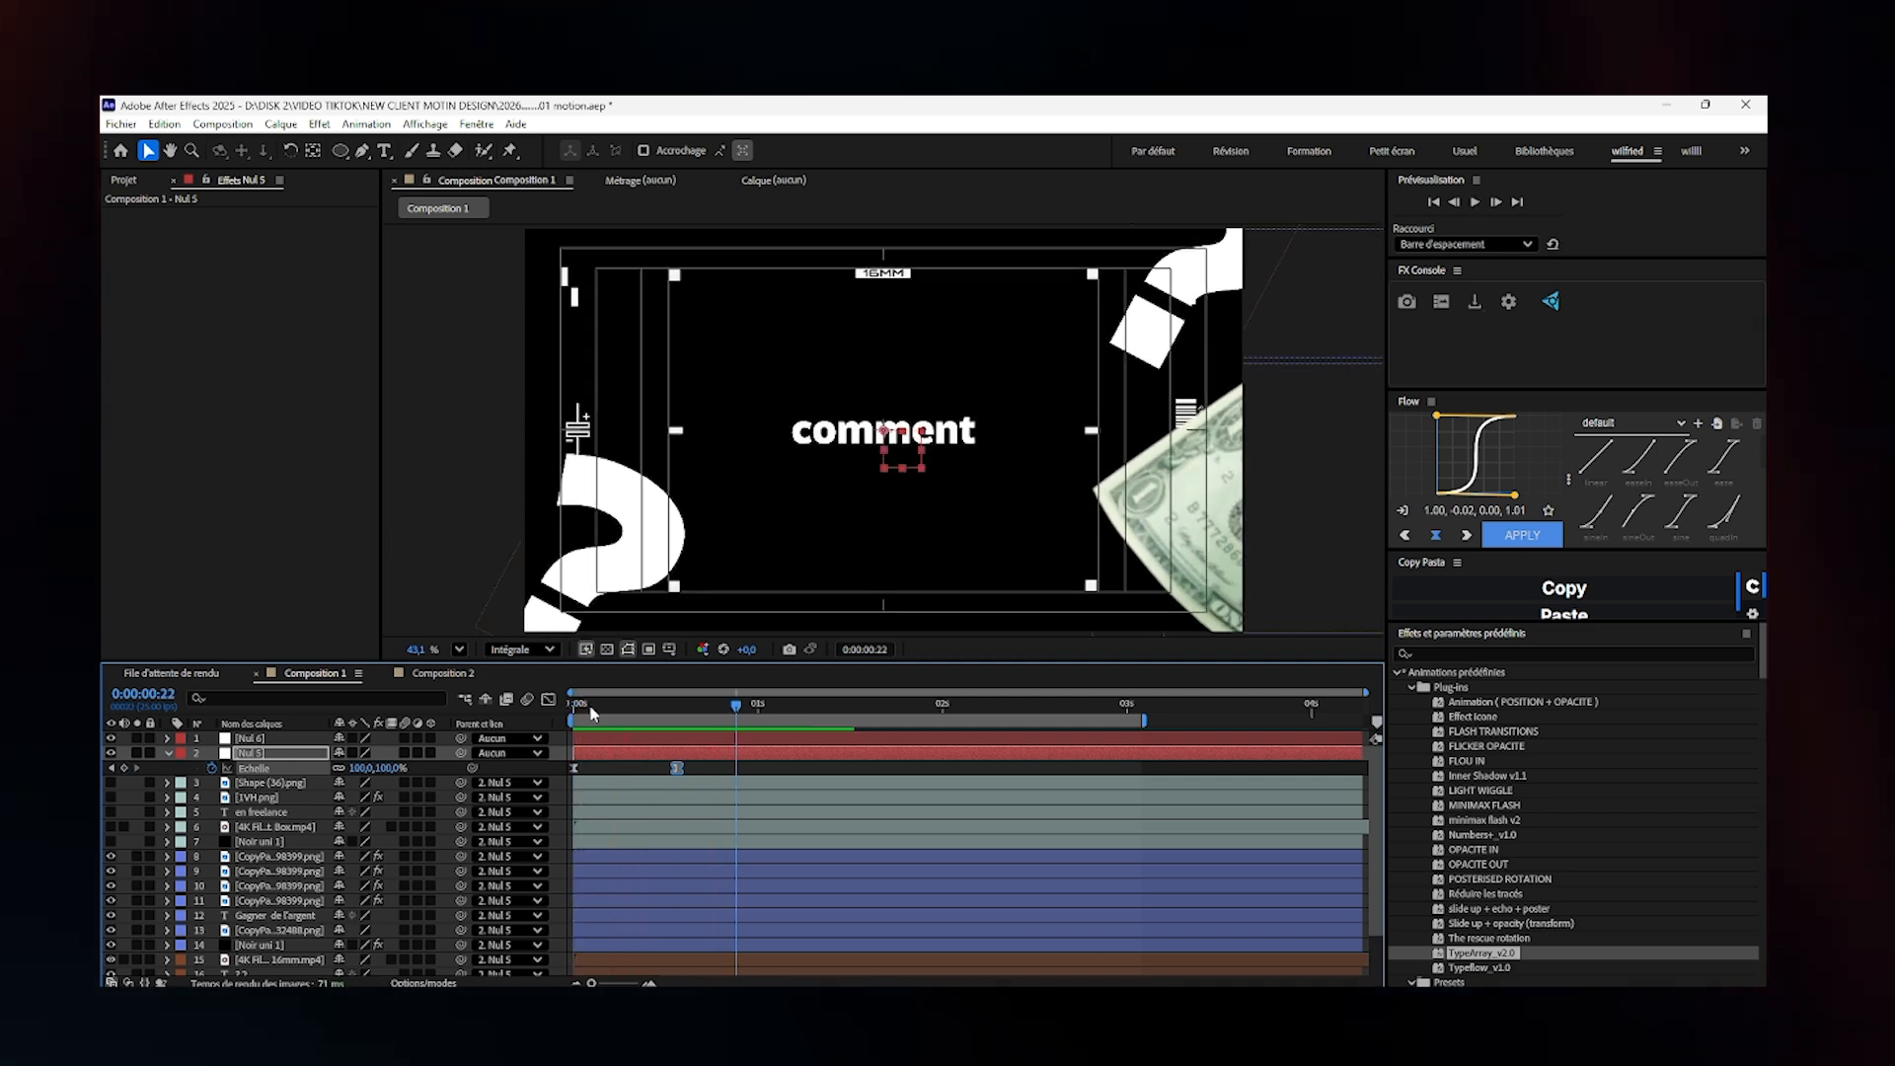
pyautogui.press('space')
pyautogui.press('space')
pyautogui.press('space')
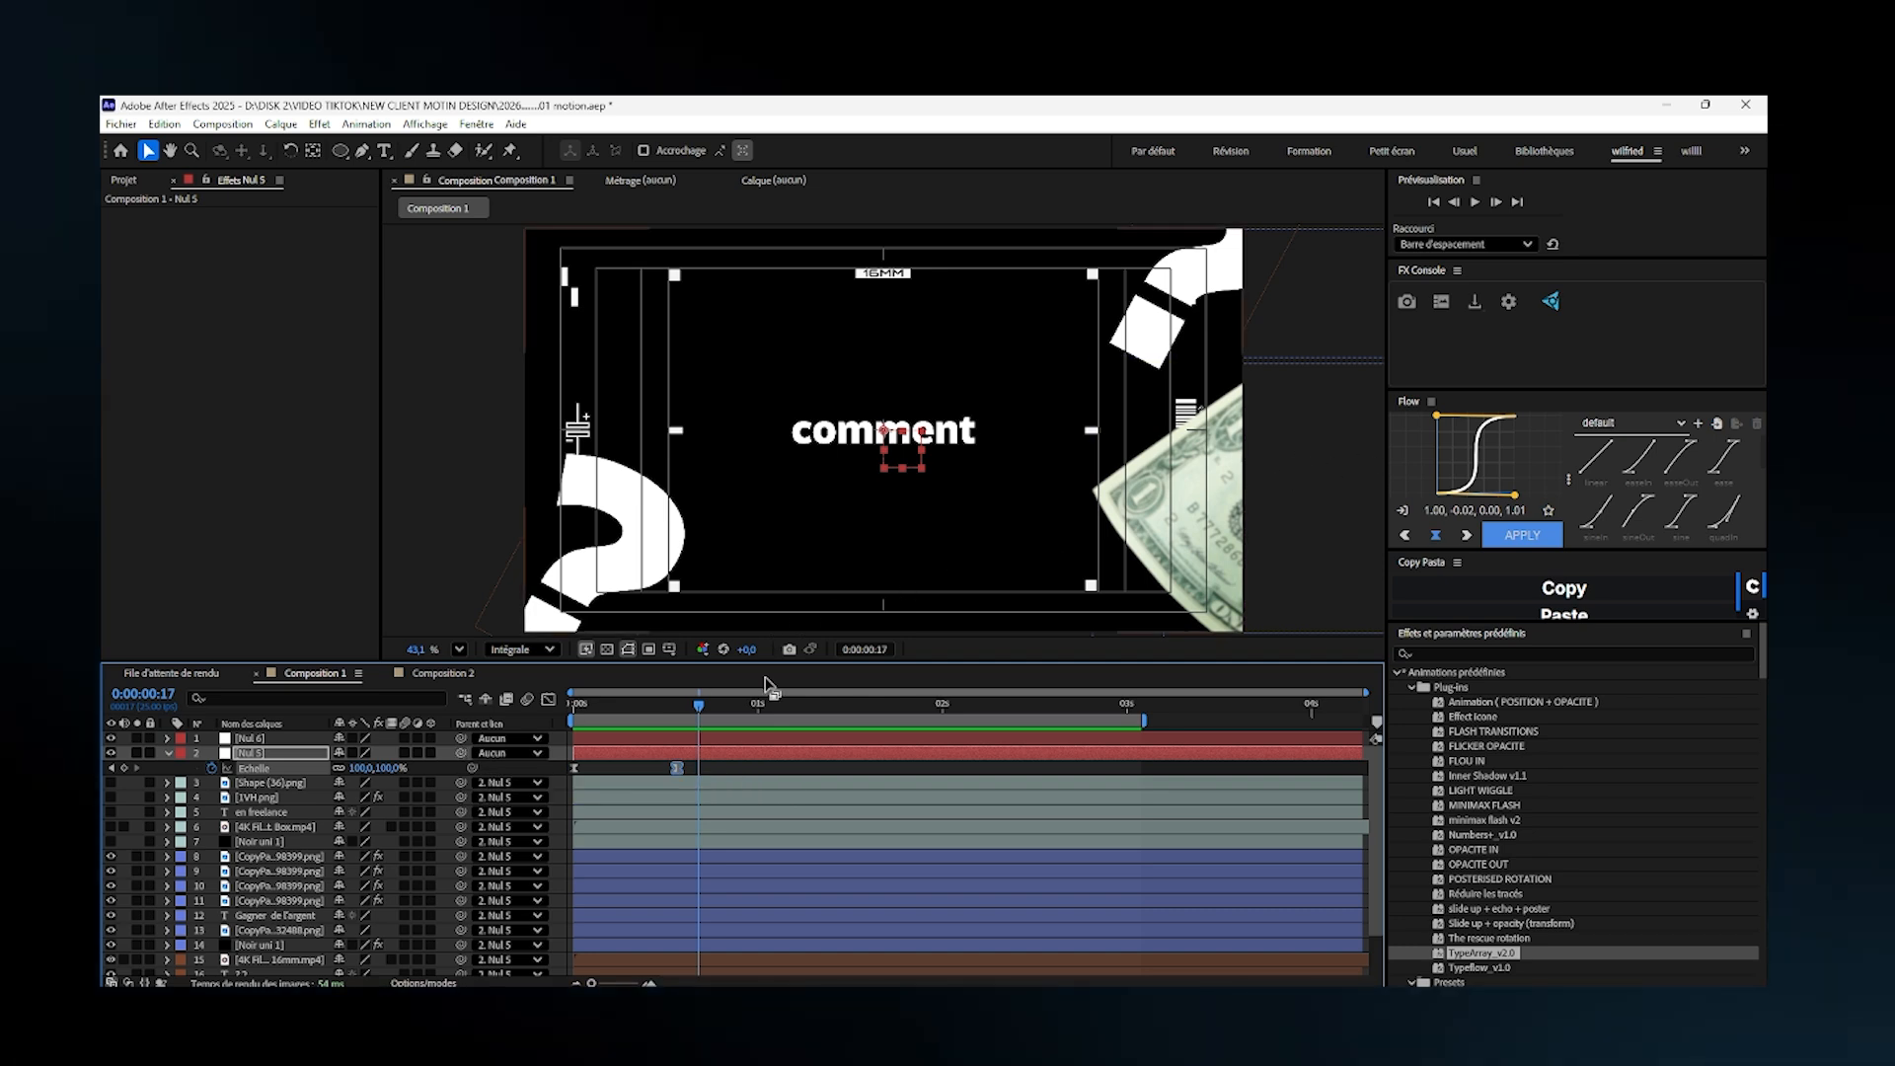
# - Parent Nul 5 to Nul 6 and keyframe Nul 6's starting position of 960, 540 at about frame 4
pyautogui.moveTo(461, 754); pyautogui.dragTo(276, 742)
pyautogui.click(581, 741)
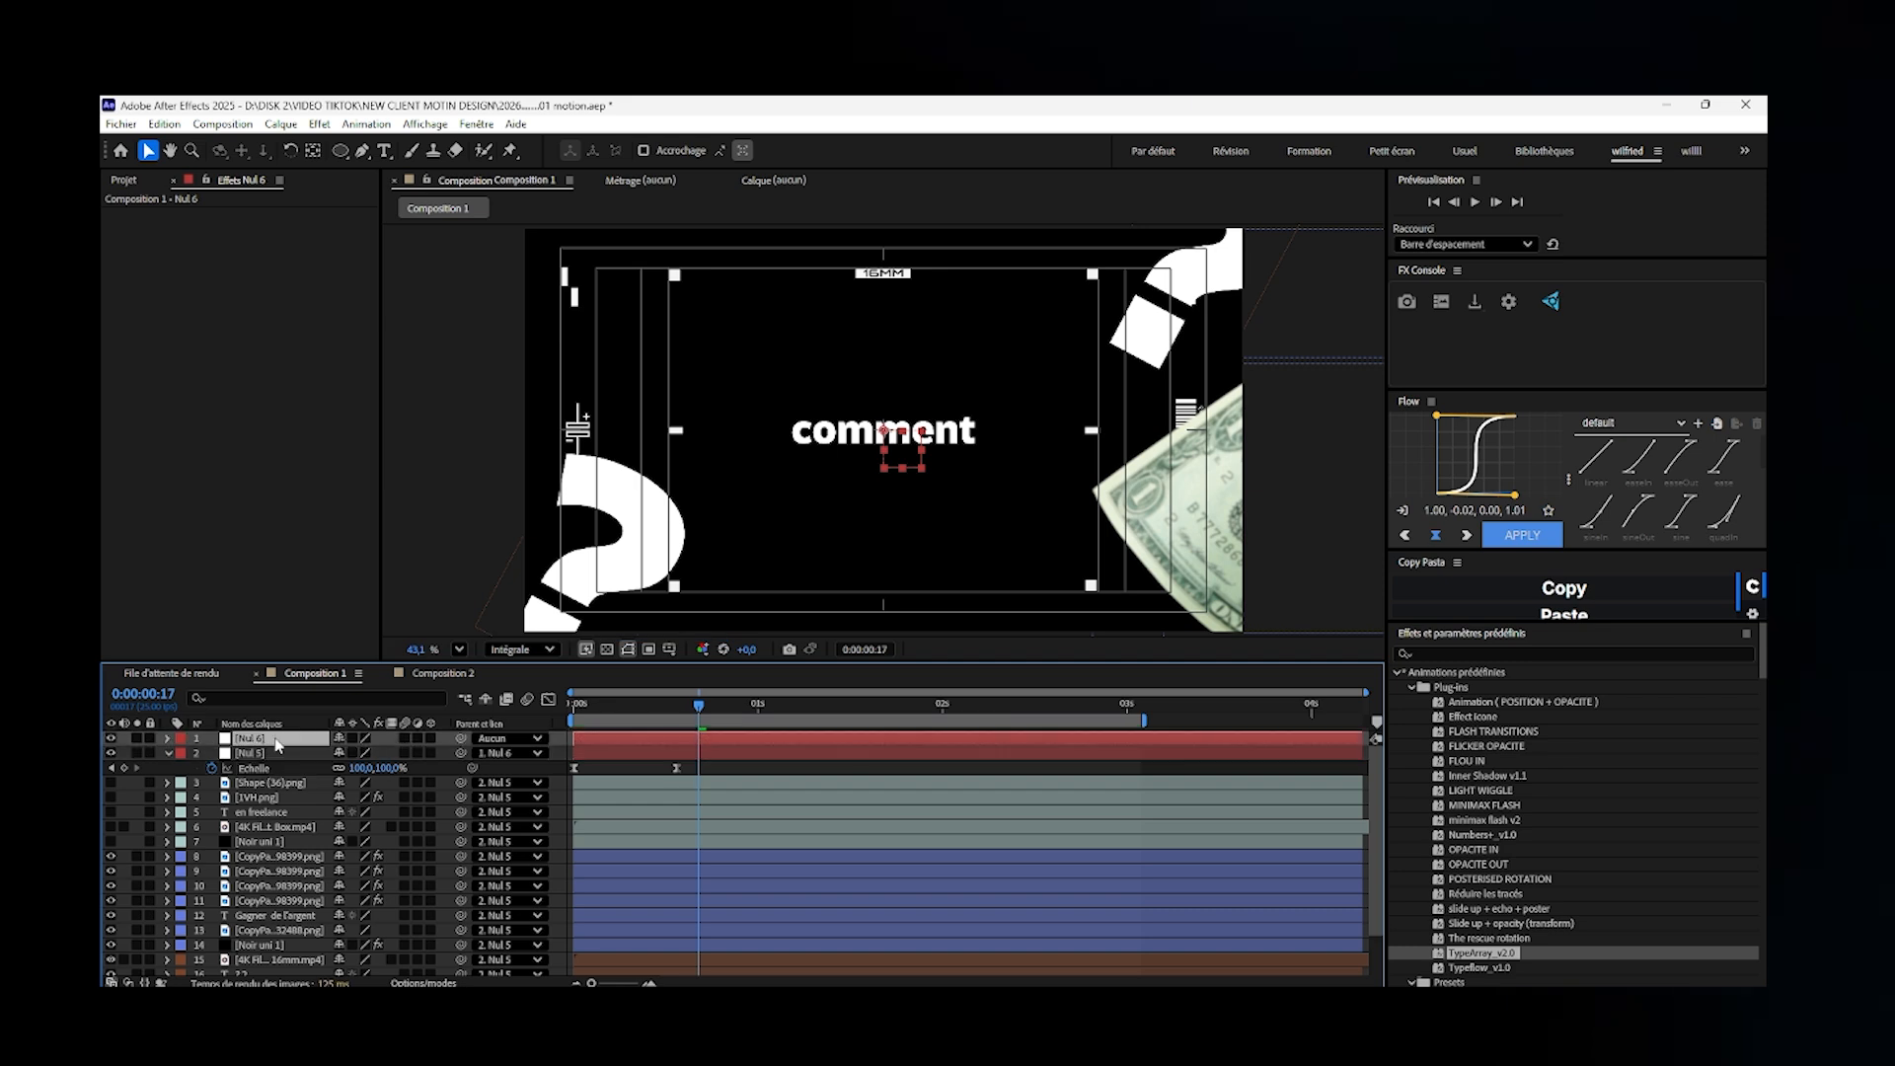
pyautogui.press('p')
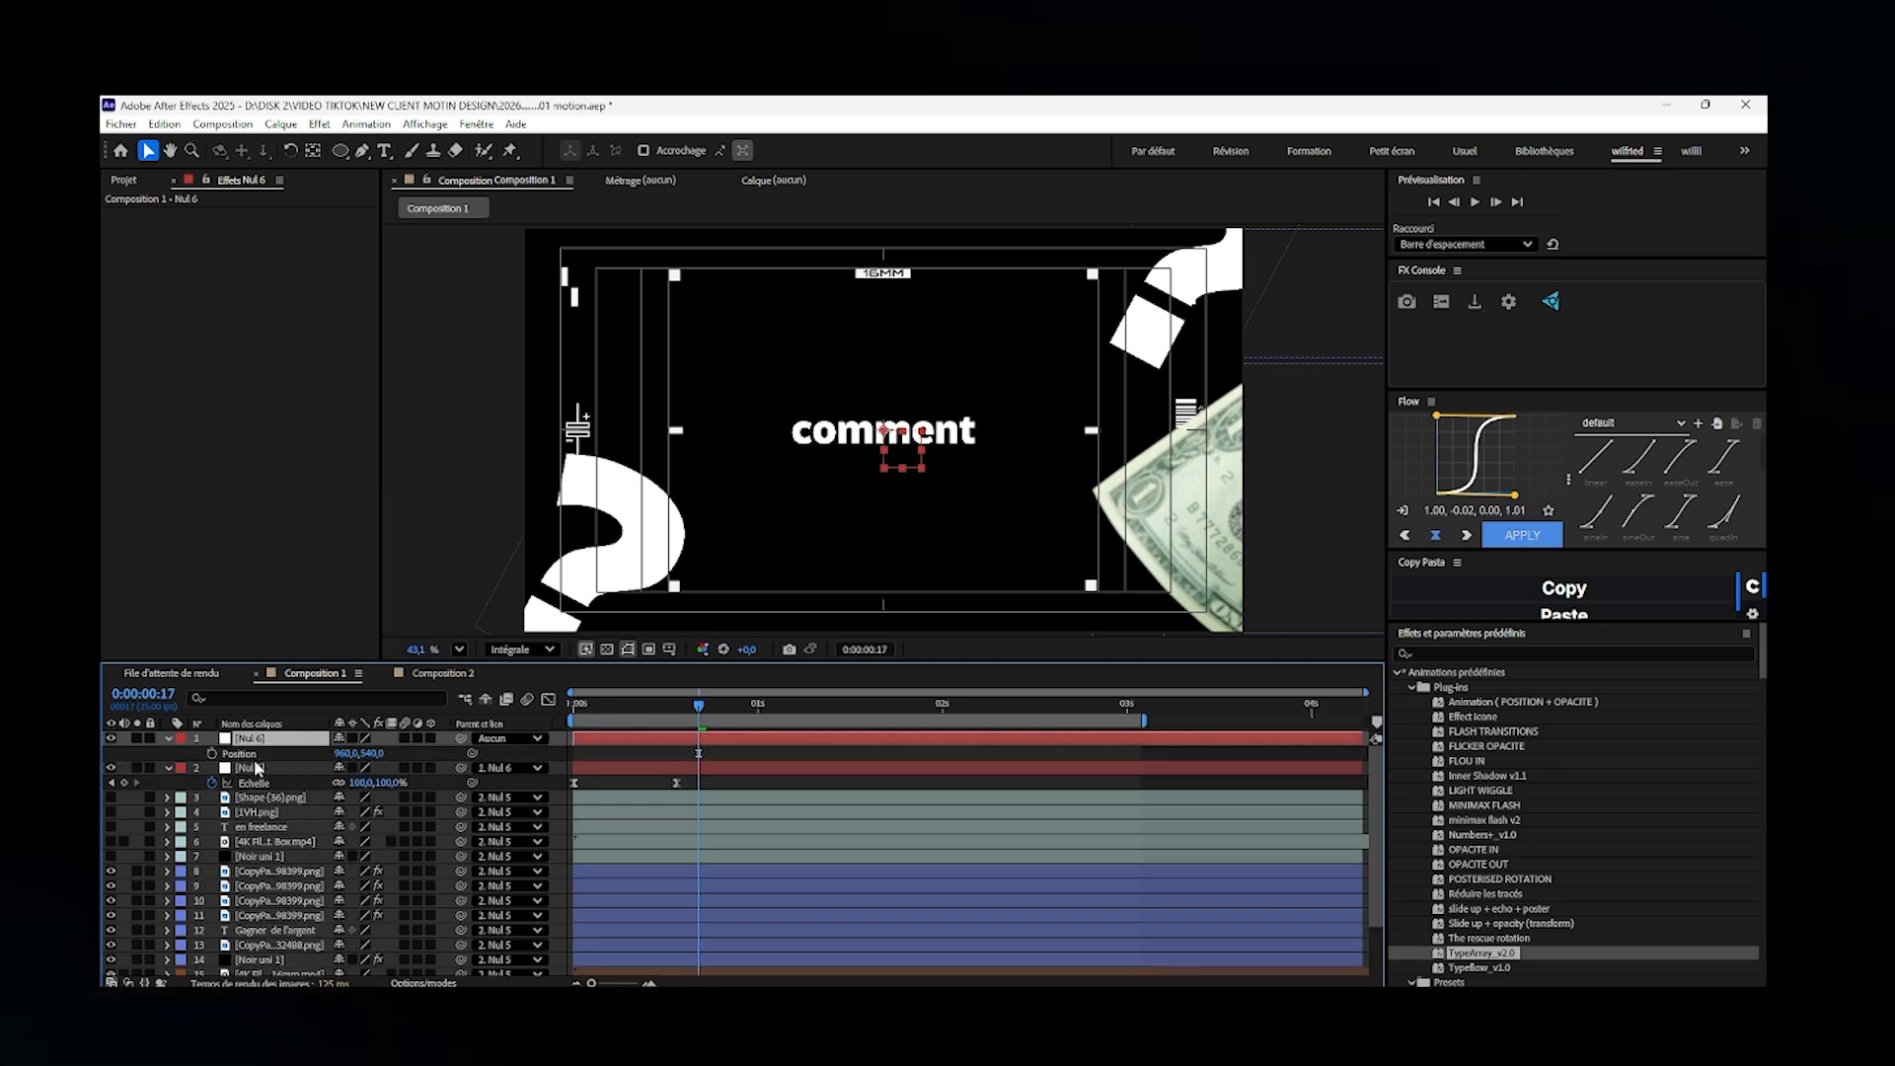
pyautogui.click(211, 753)
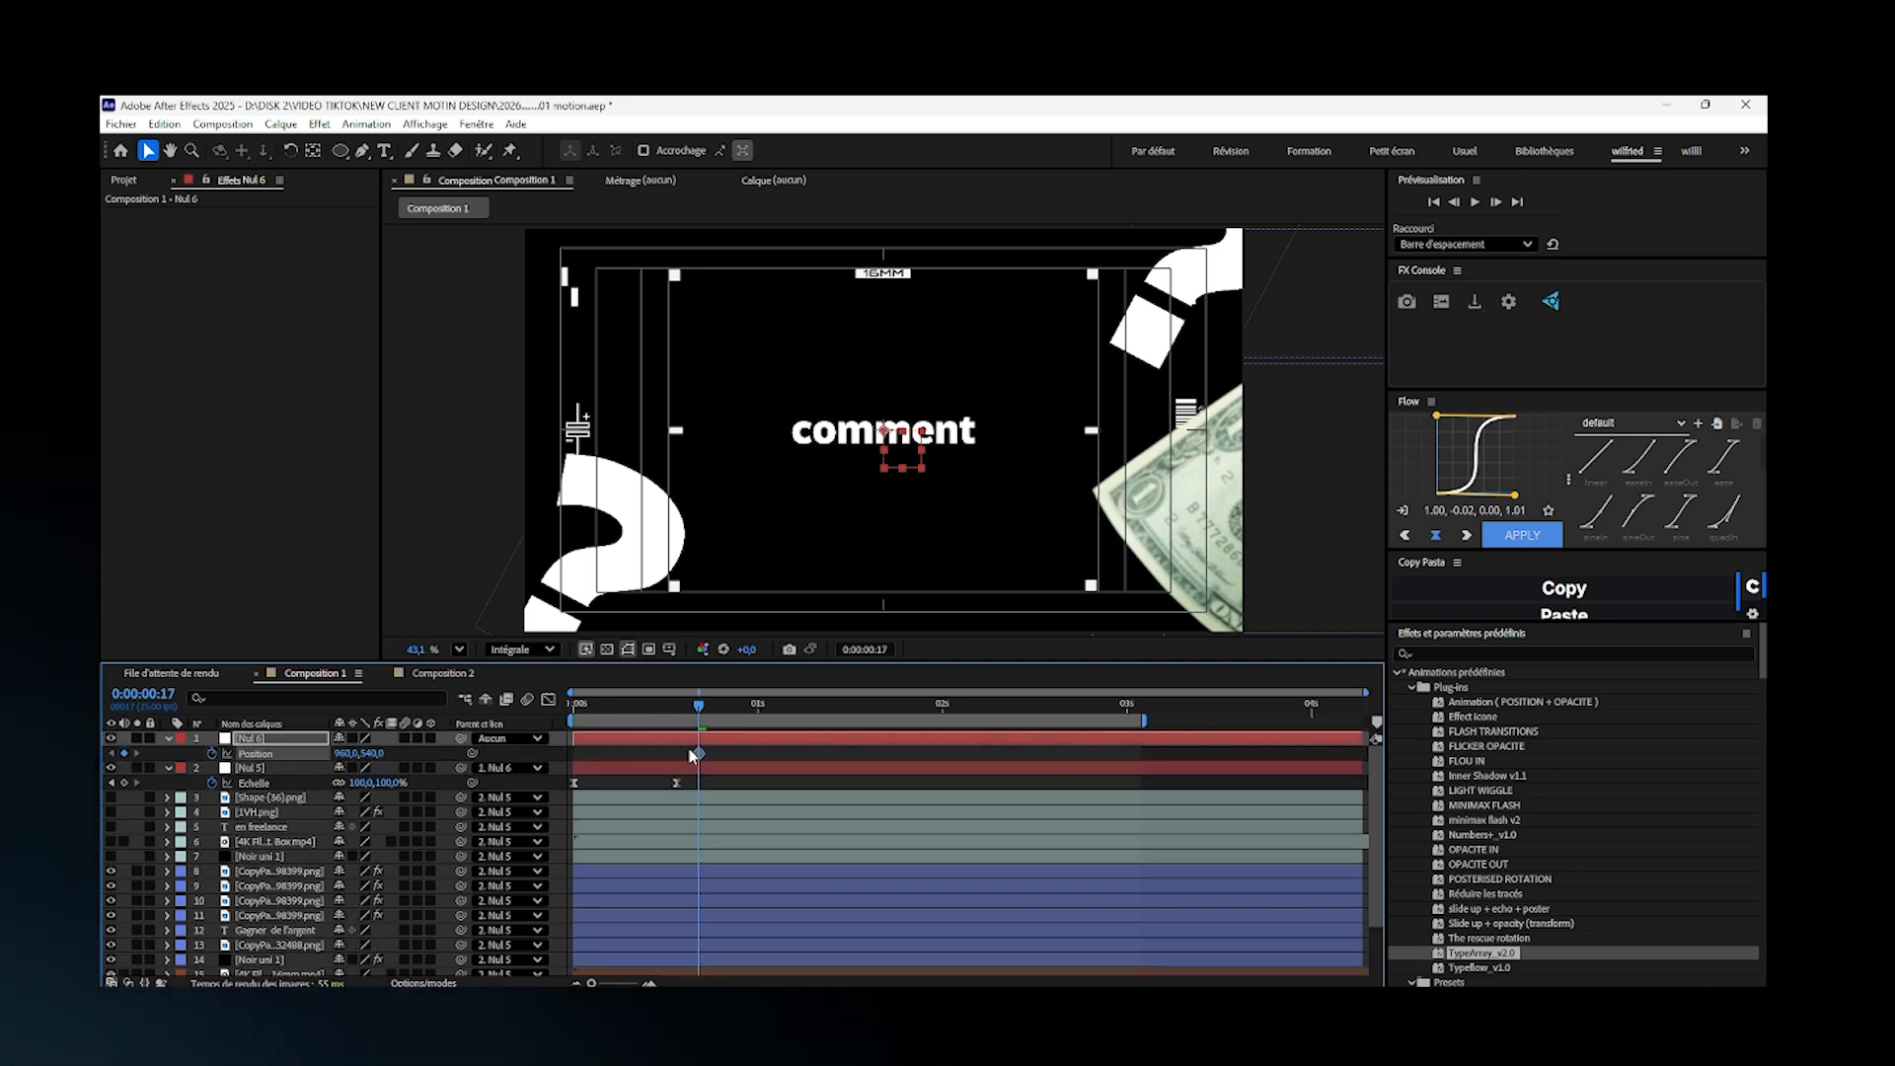
pyautogui.moveTo(692, 753); pyautogui.dragTo(603, 753)
# - Set Nul 6's position to -958, 531 at frame 17, centring the "Gagner de l'argent" scene
pyautogui.moveTo(348, 756); pyautogui.dragTo(128, 870)
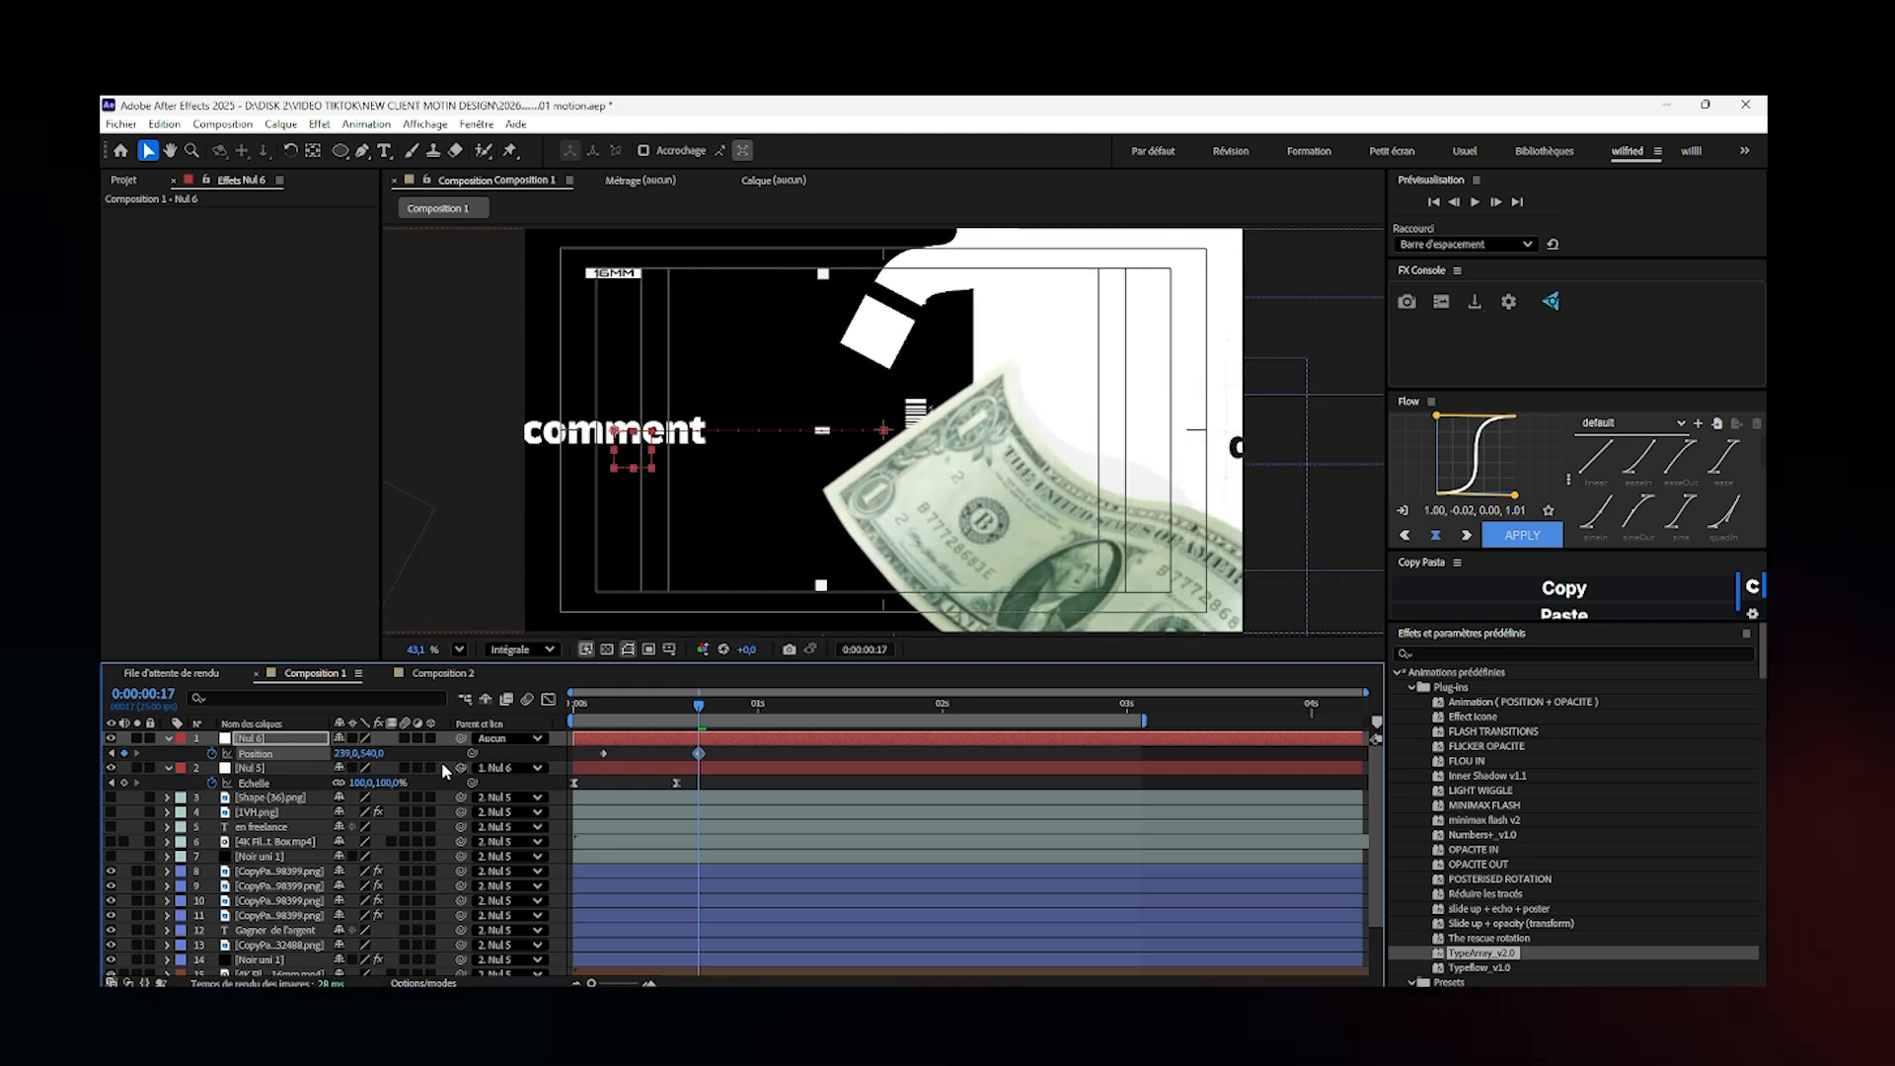
pyautogui.moveTo(340, 753); pyautogui.dragTo(15, 923)
pyautogui.moveTo(158, 802); pyautogui.dragTo(403, 866)
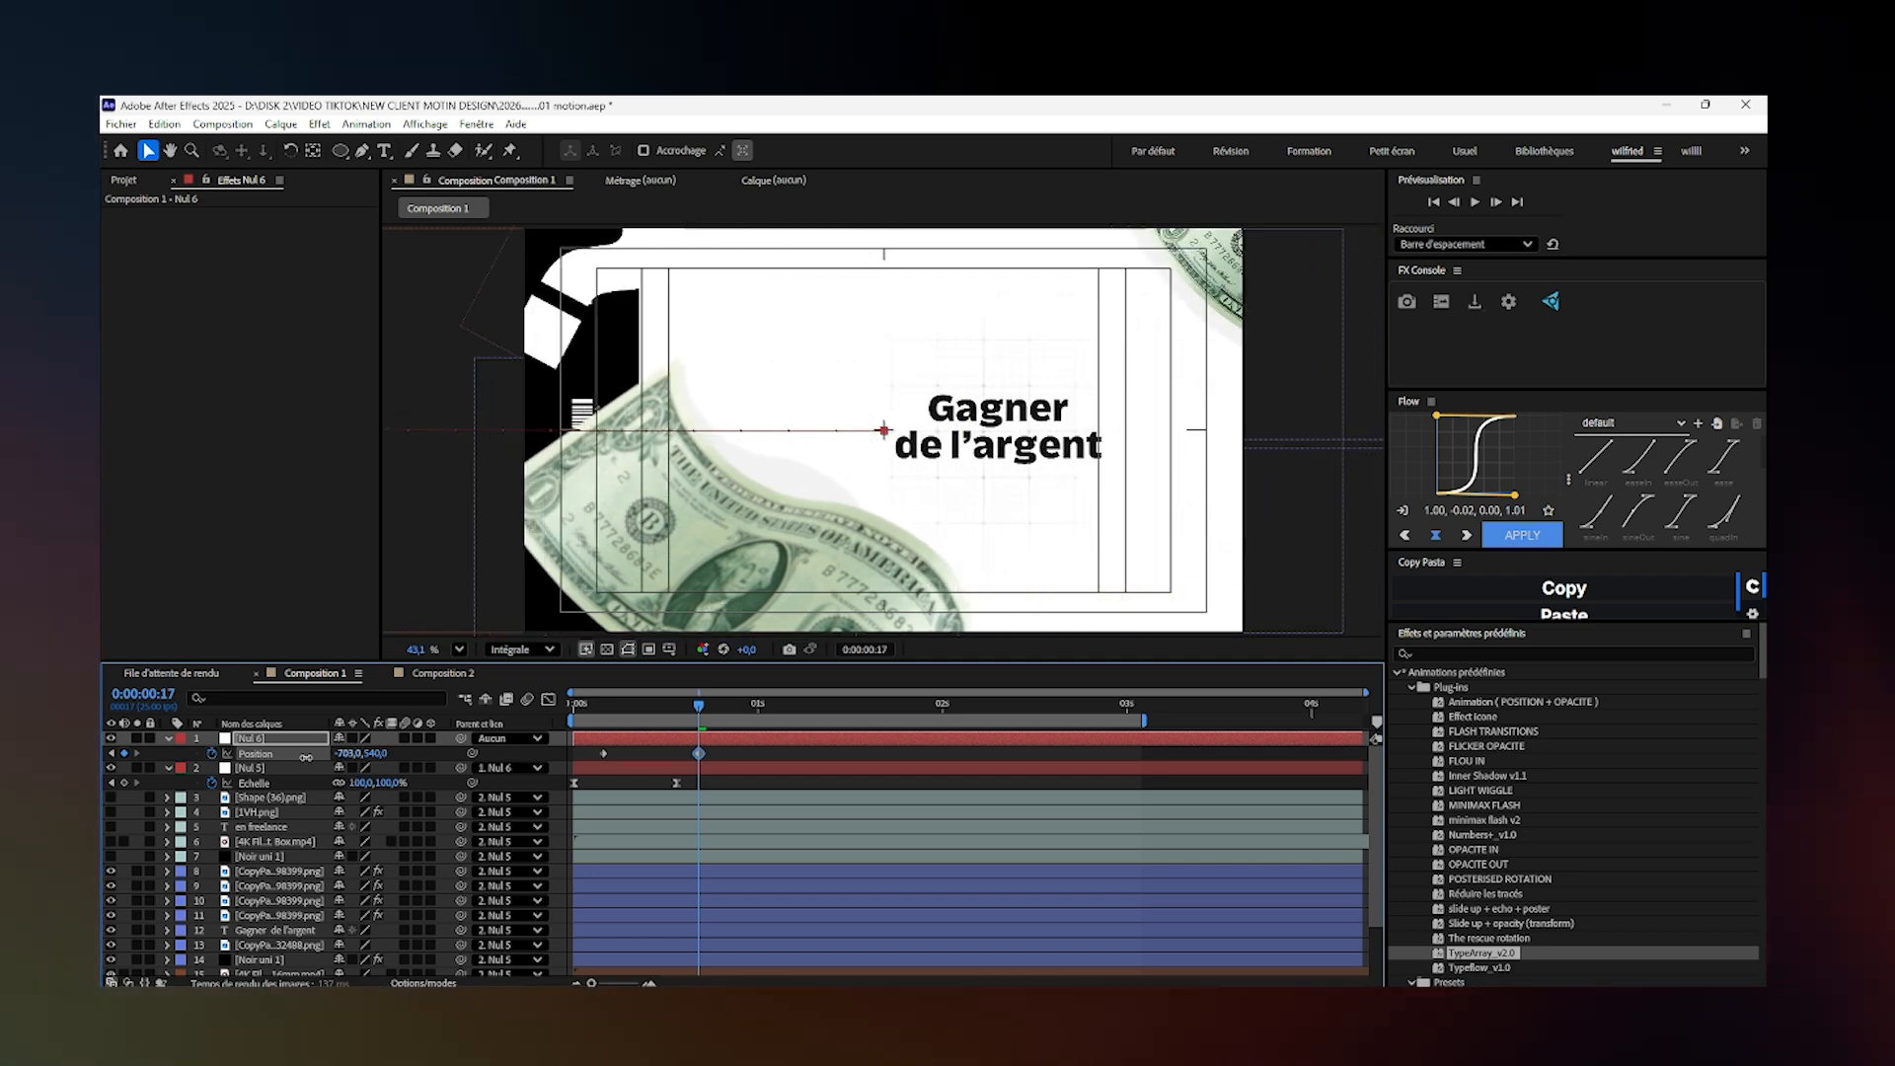
pyautogui.moveTo(351, 753); pyautogui.dragTo(154, 817)
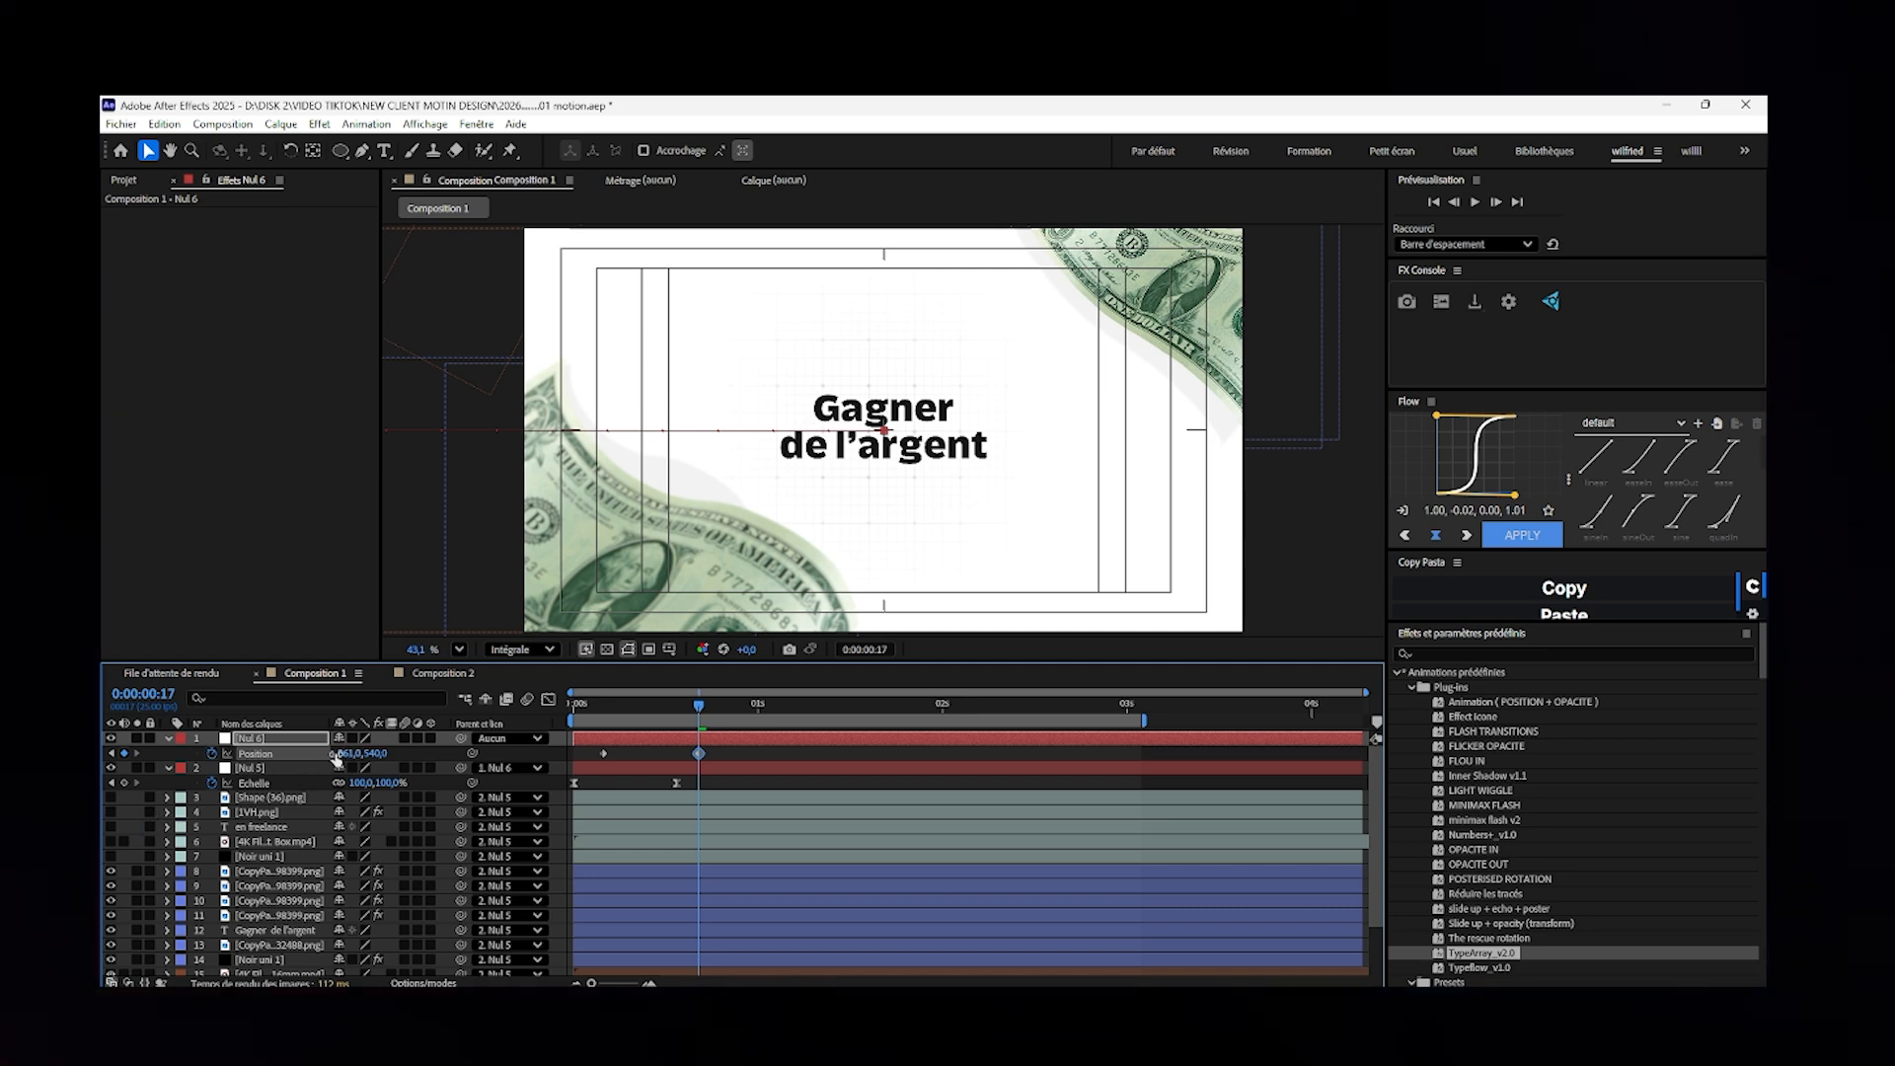
pyautogui.moveTo(331, 753); pyautogui.dragTo(371, 753)
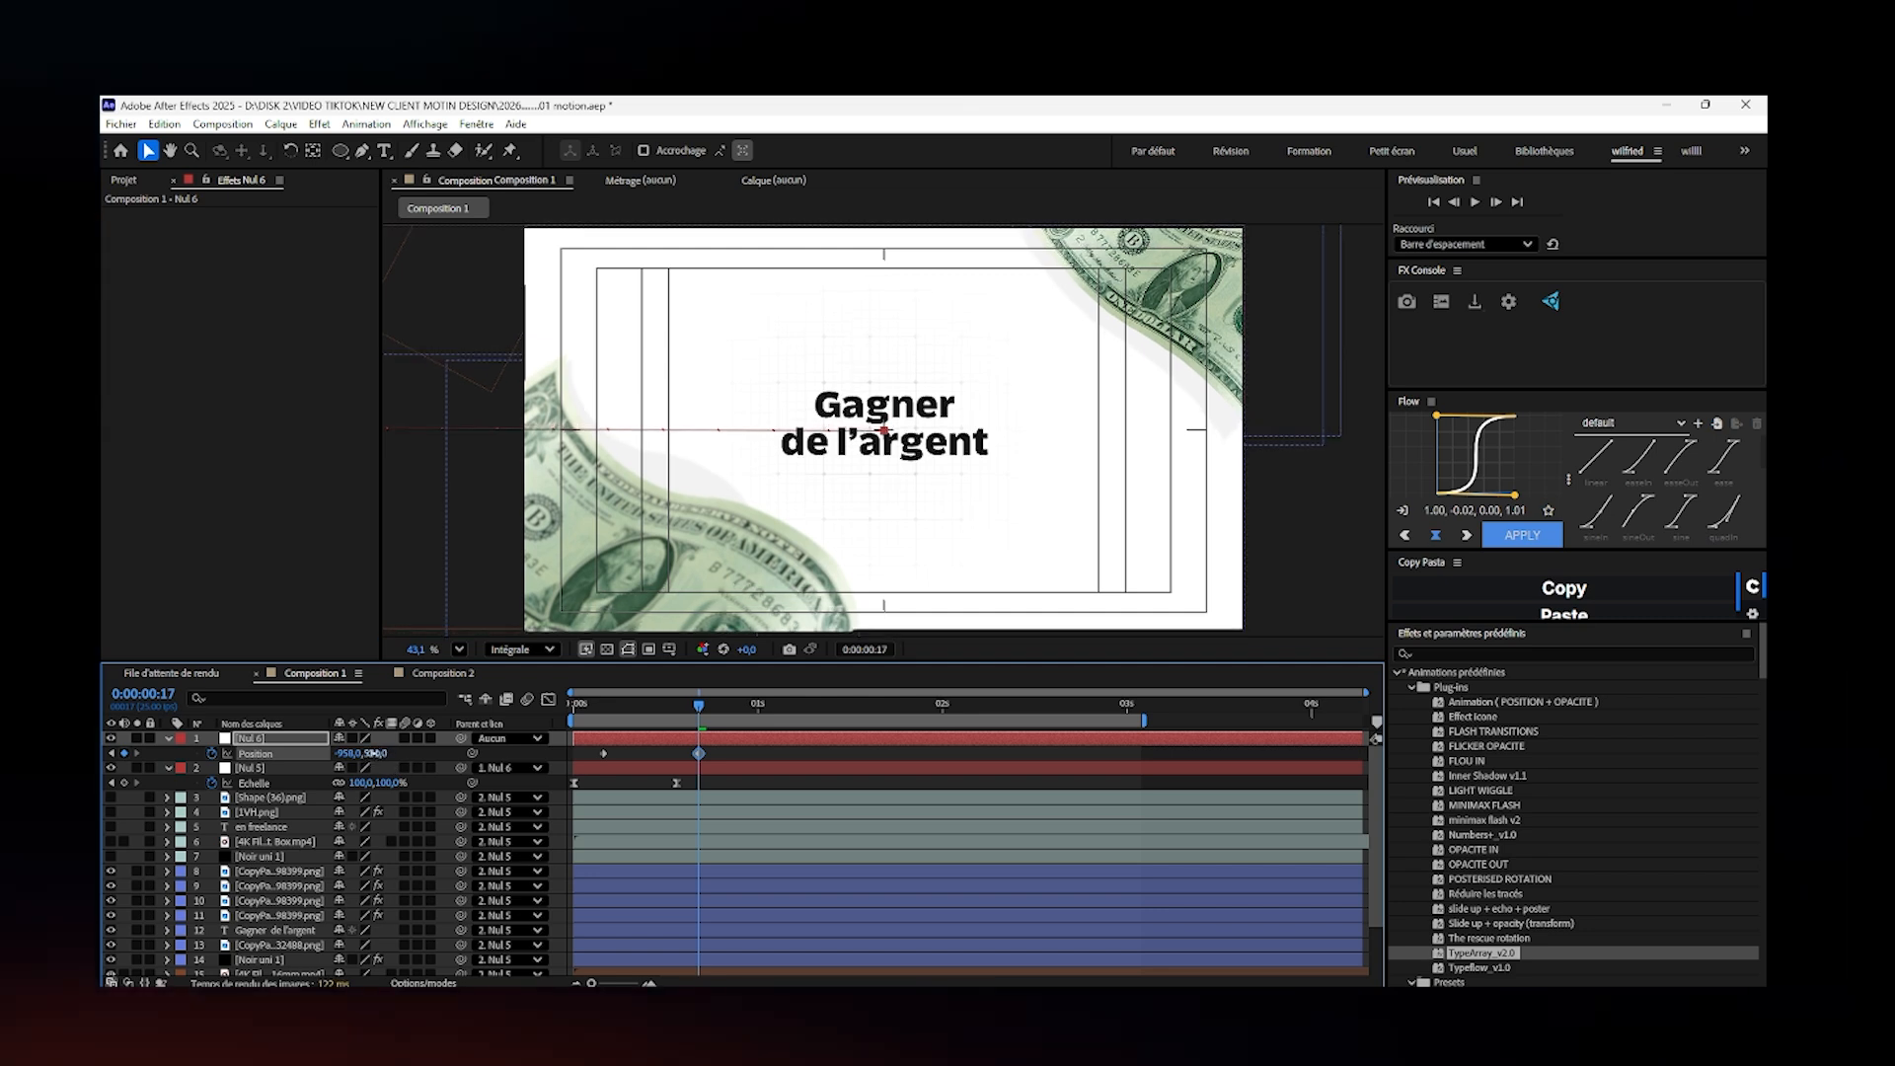
pyautogui.click(374, 753)
# - Ease both Nul 6 position keyframes and shift them together to start at about frame 10
pyautogui.moveTo(744, 756); pyautogui.dragTo(583, 771)
pyautogui.press('F9')
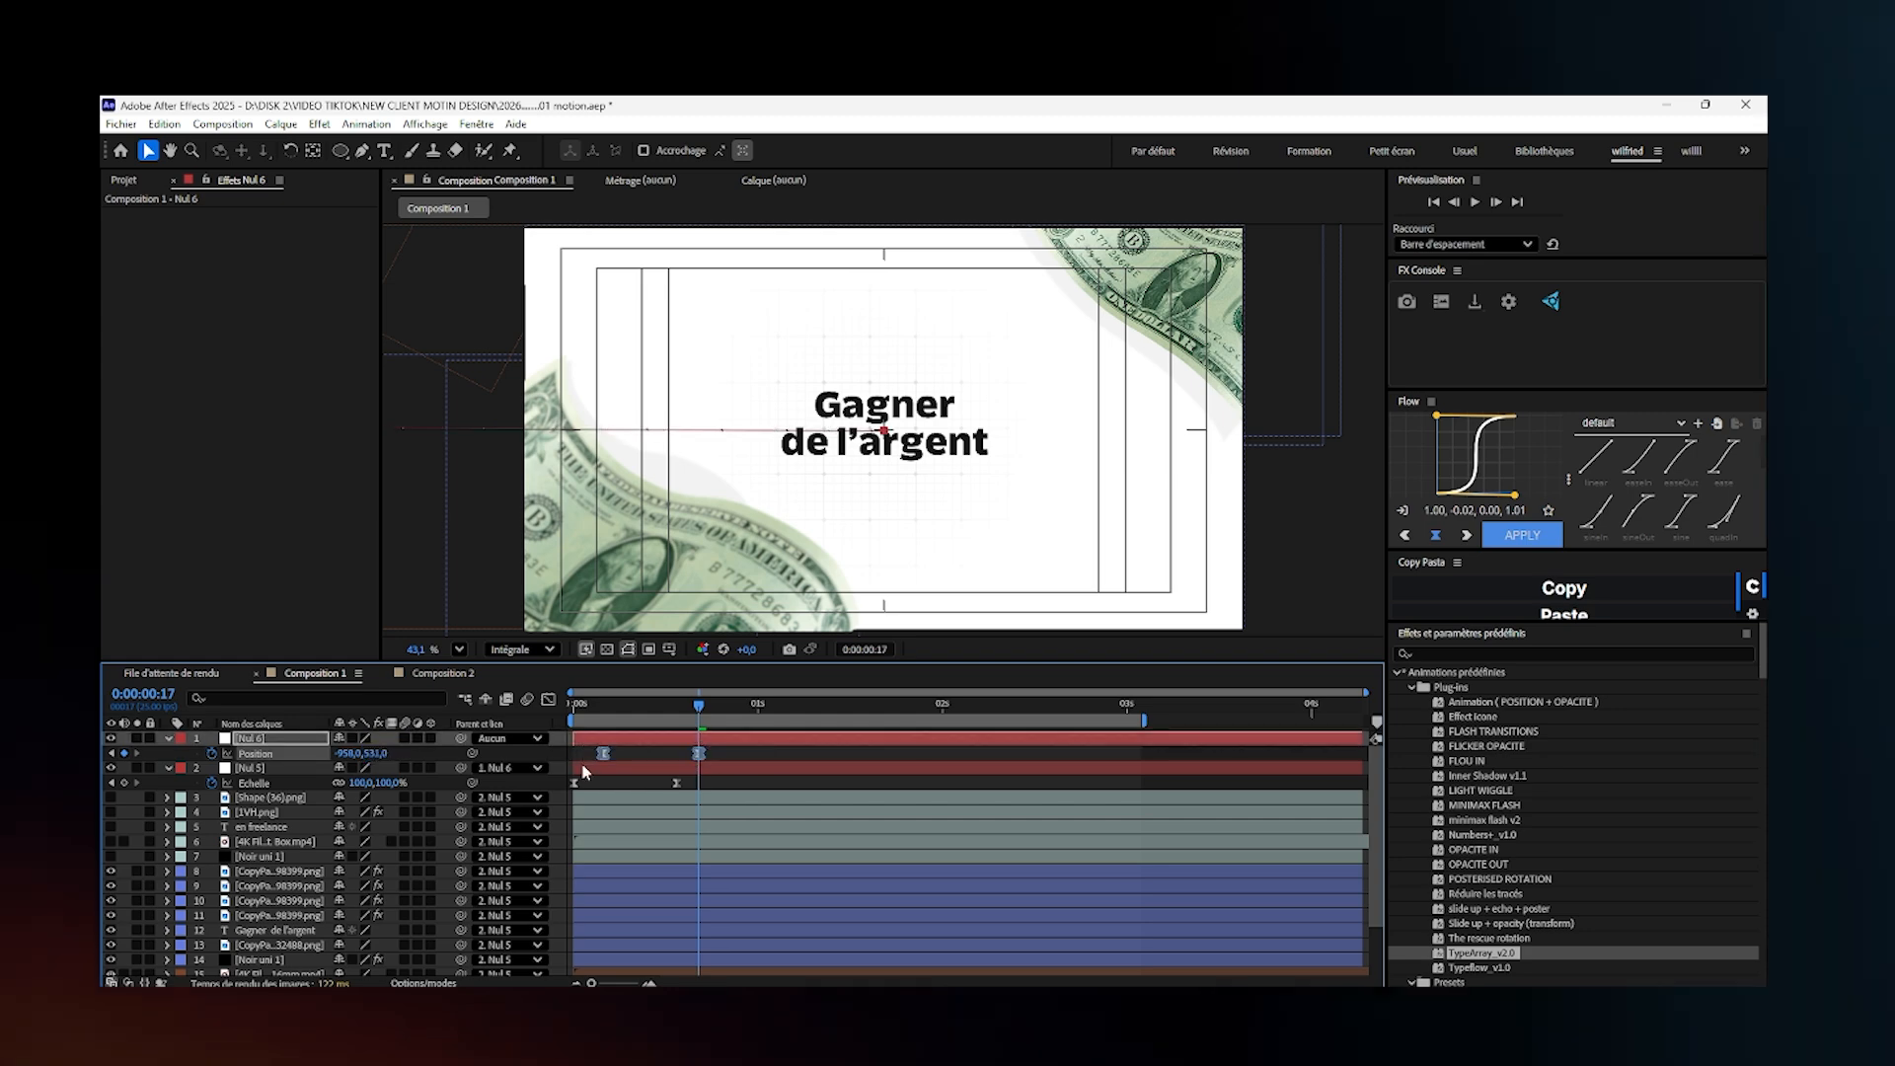
pyautogui.moveTo(706, 760); pyautogui.dragTo(647, 756)
# - Reshape Nul 6's position speed curve into a sharp central peak, with the last keyframe at about 0:00:01:14
pyautogui.click(549, 700)
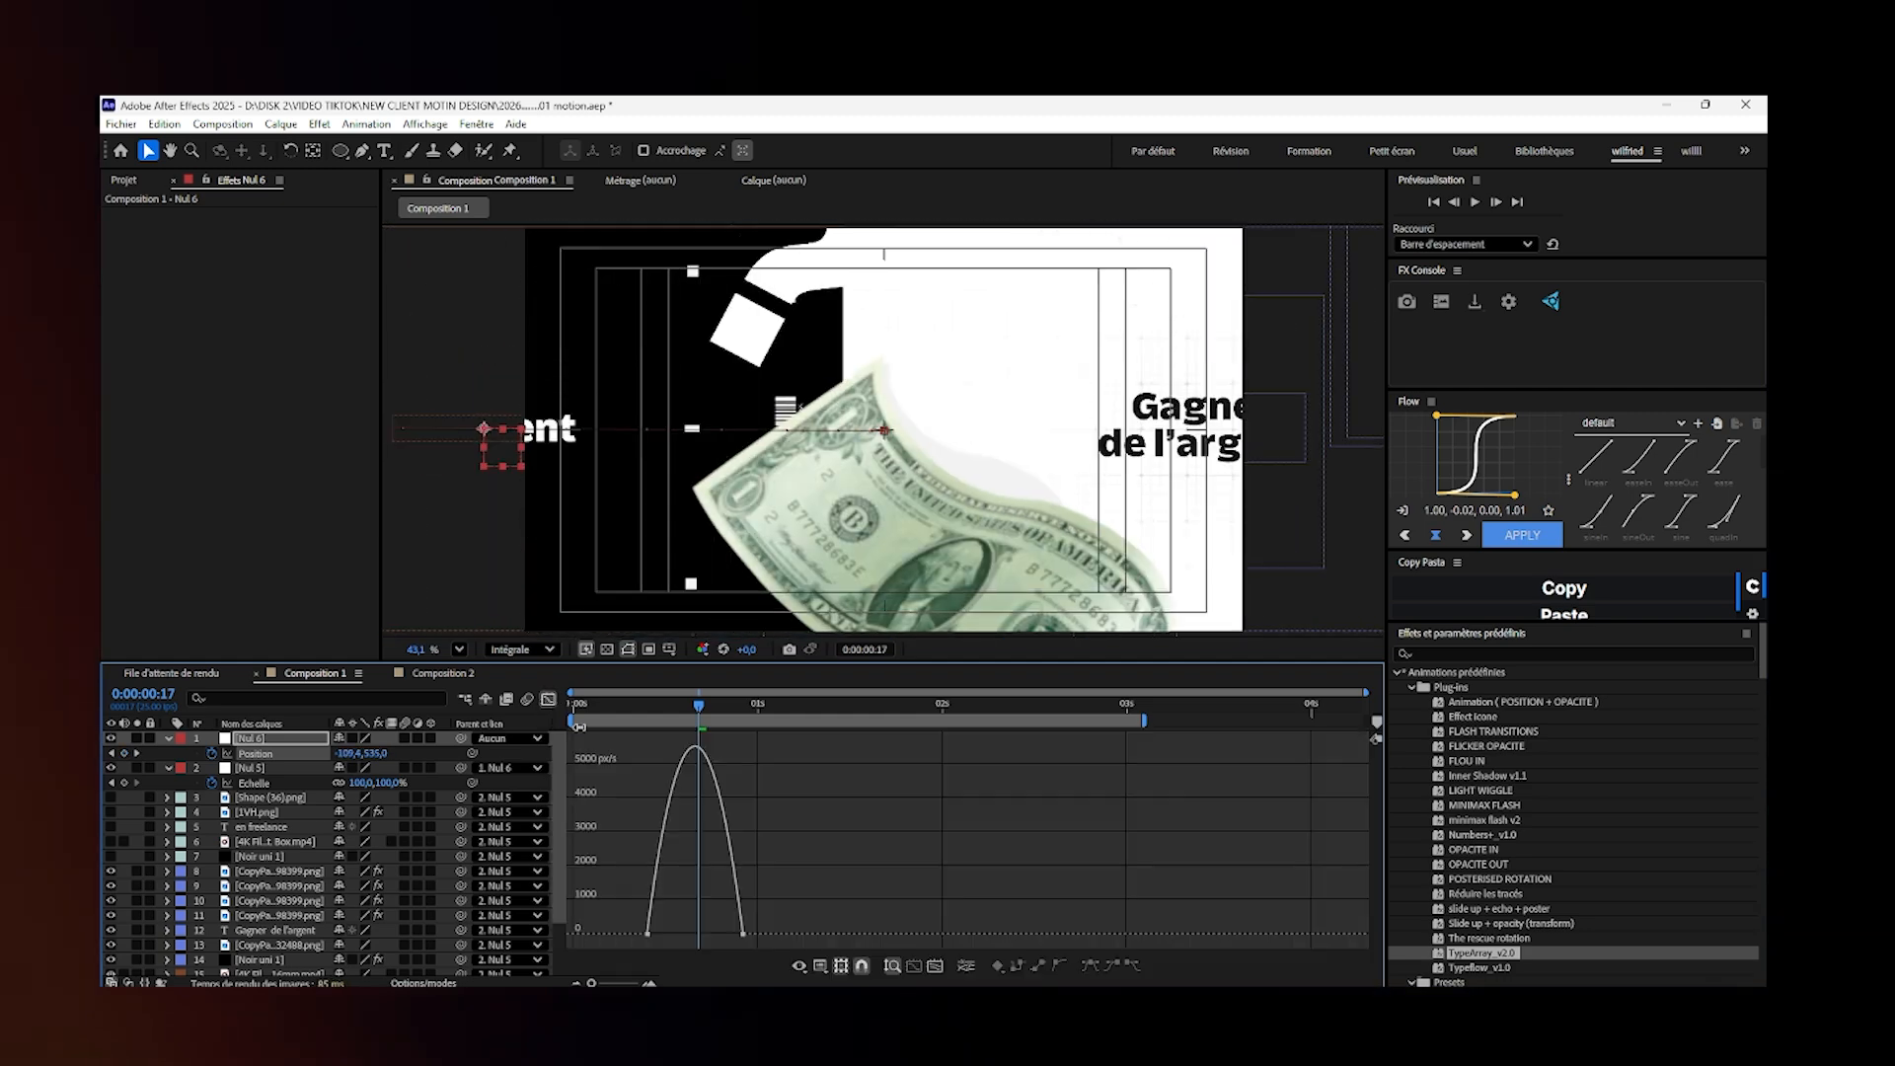
pyautogui.click(648, 933)
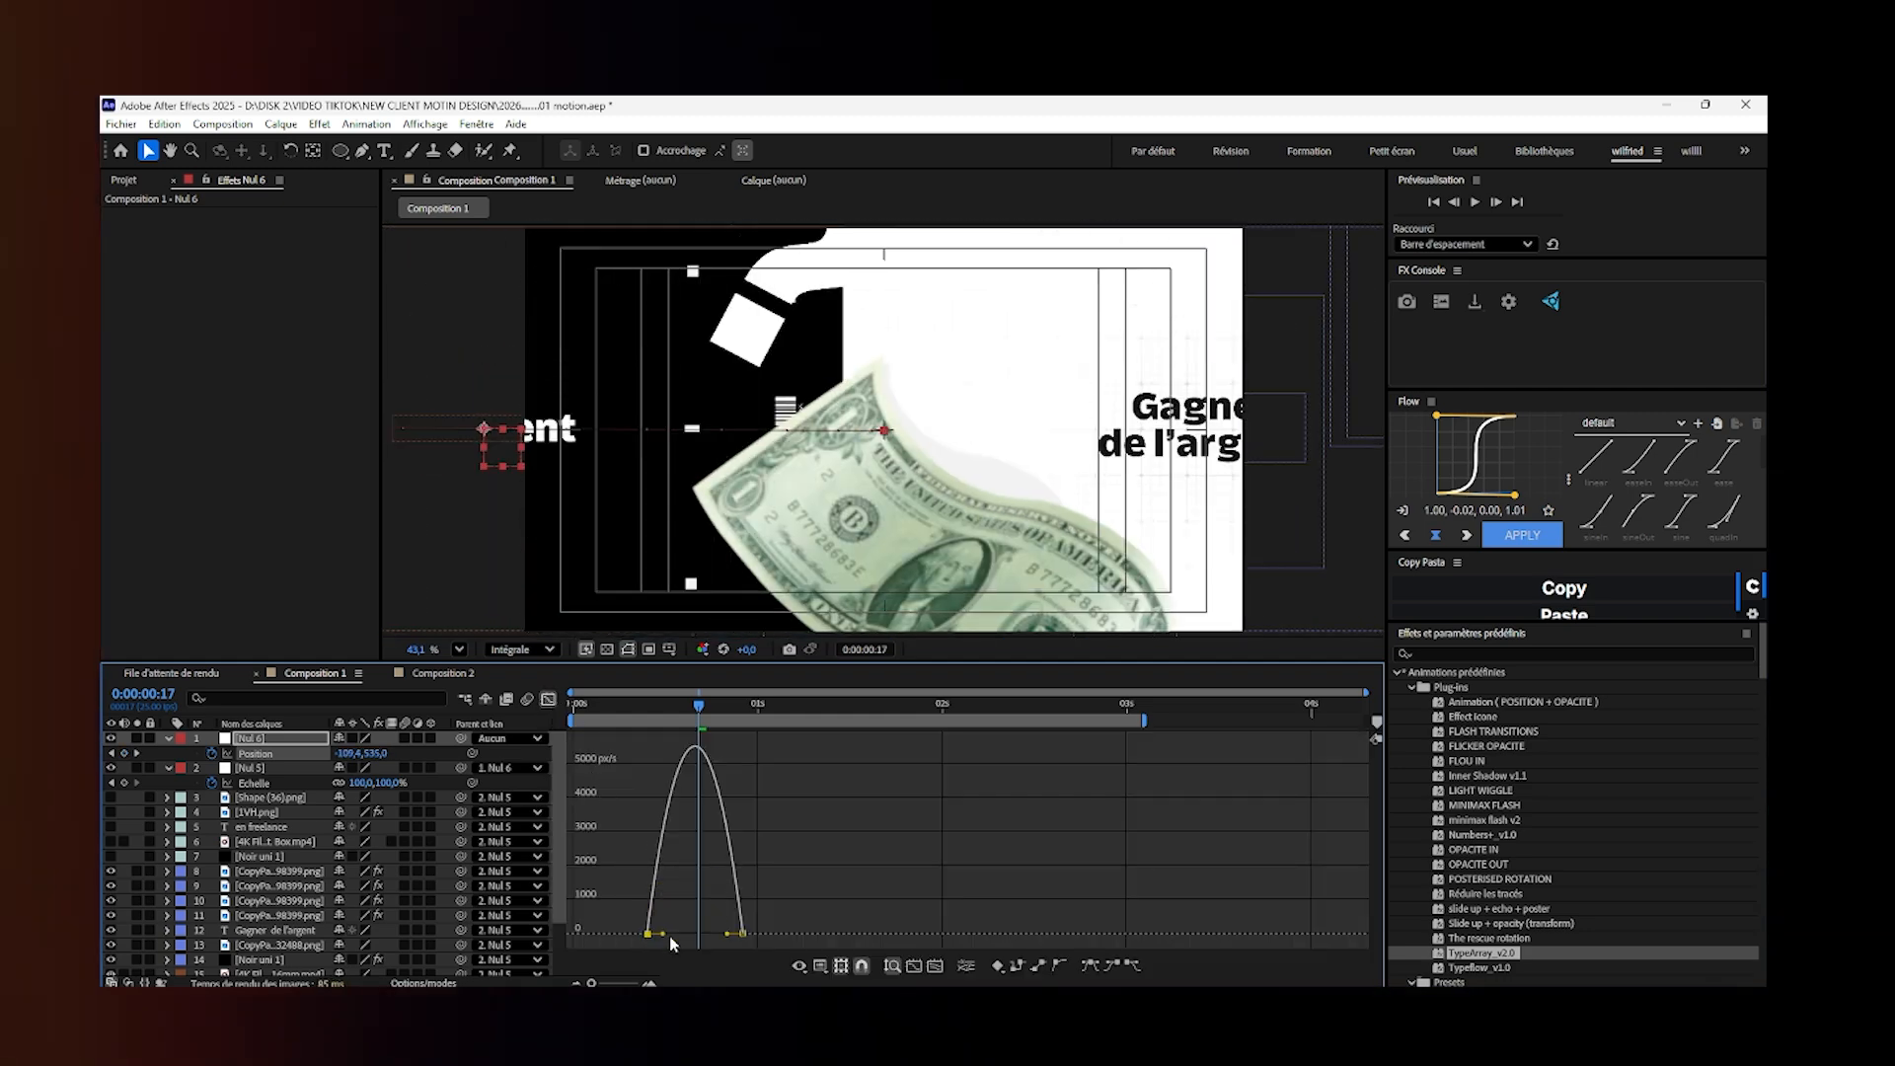
pyautogui.moveTo(661, 935); pyautogui.dragTo(659, 913)
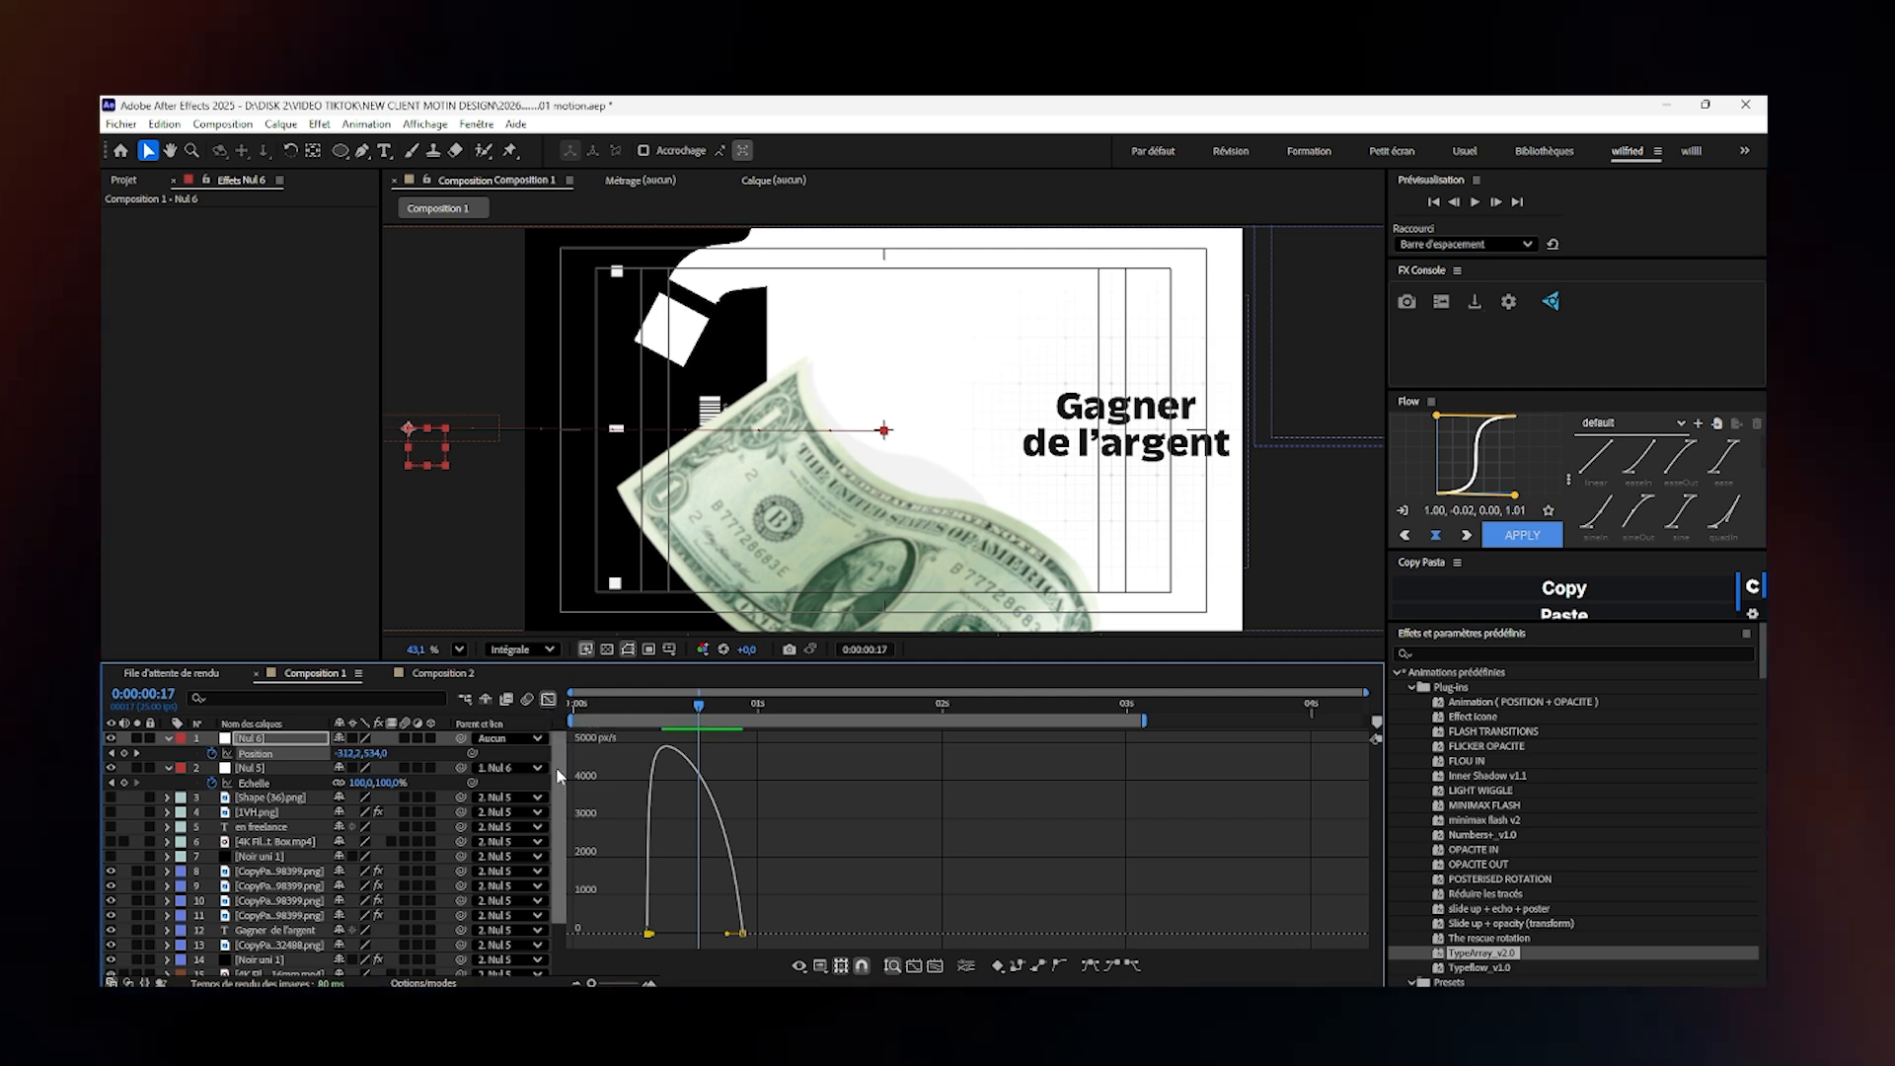
pyautogui.moveTo(651, 846)
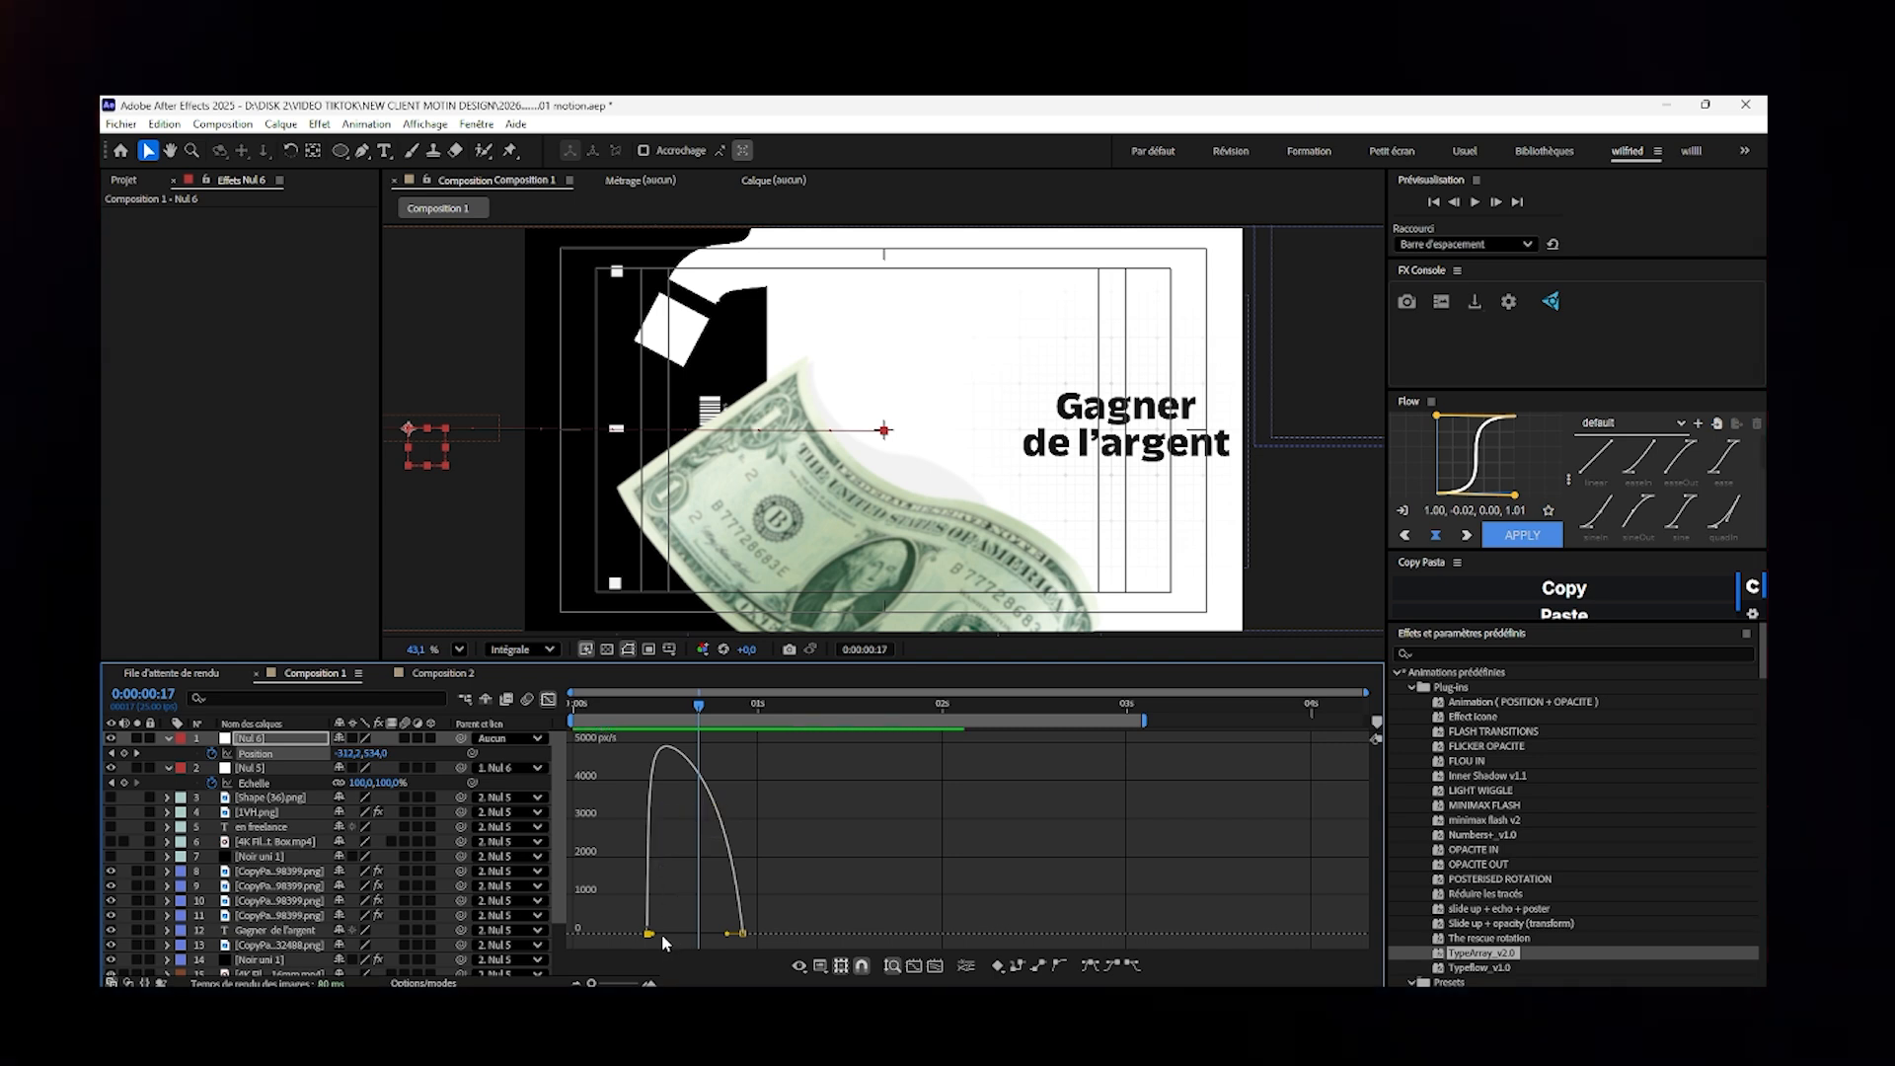
pyautogui.moveTo(653, 935); pyautogui.dragTo(865, 944)
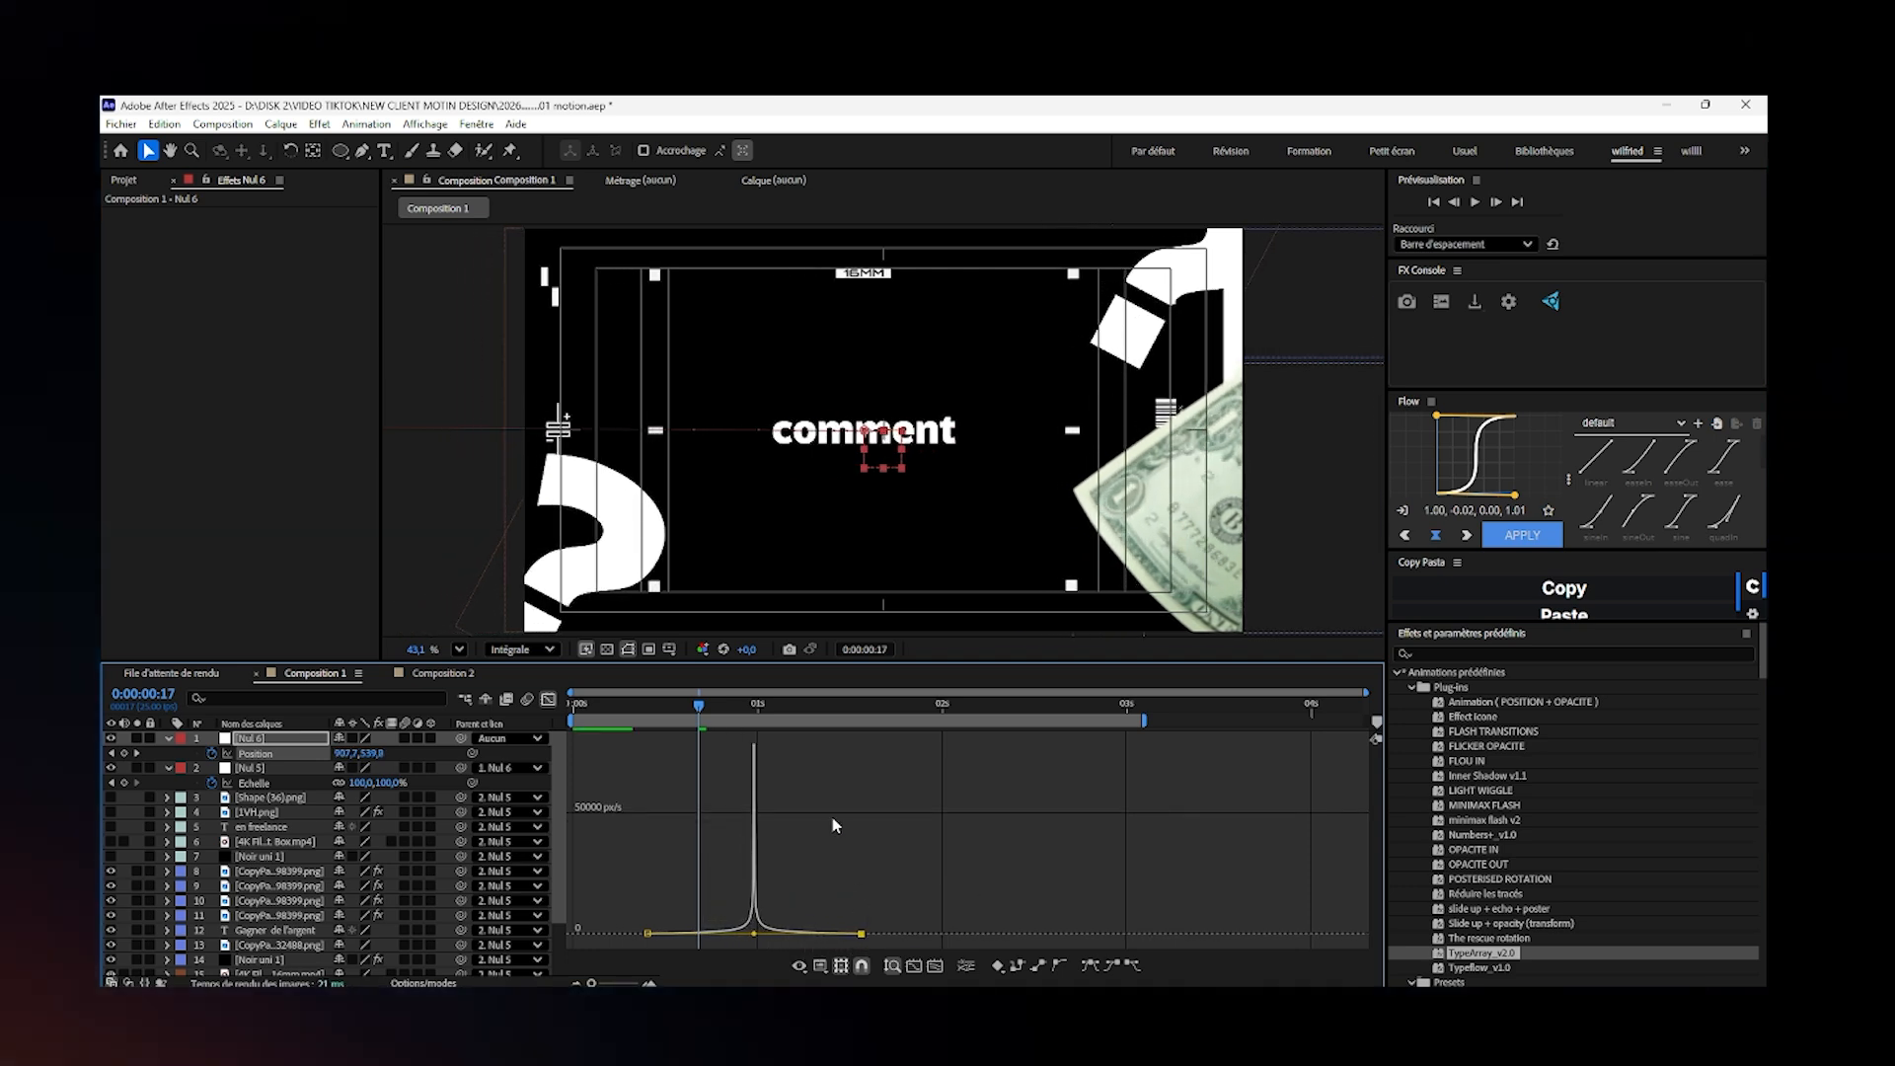
# - Leave the speed graph and preview the slide from the "comment" scene to the "Gagner de l'argent" scene
pyautogui.click(754, 707)
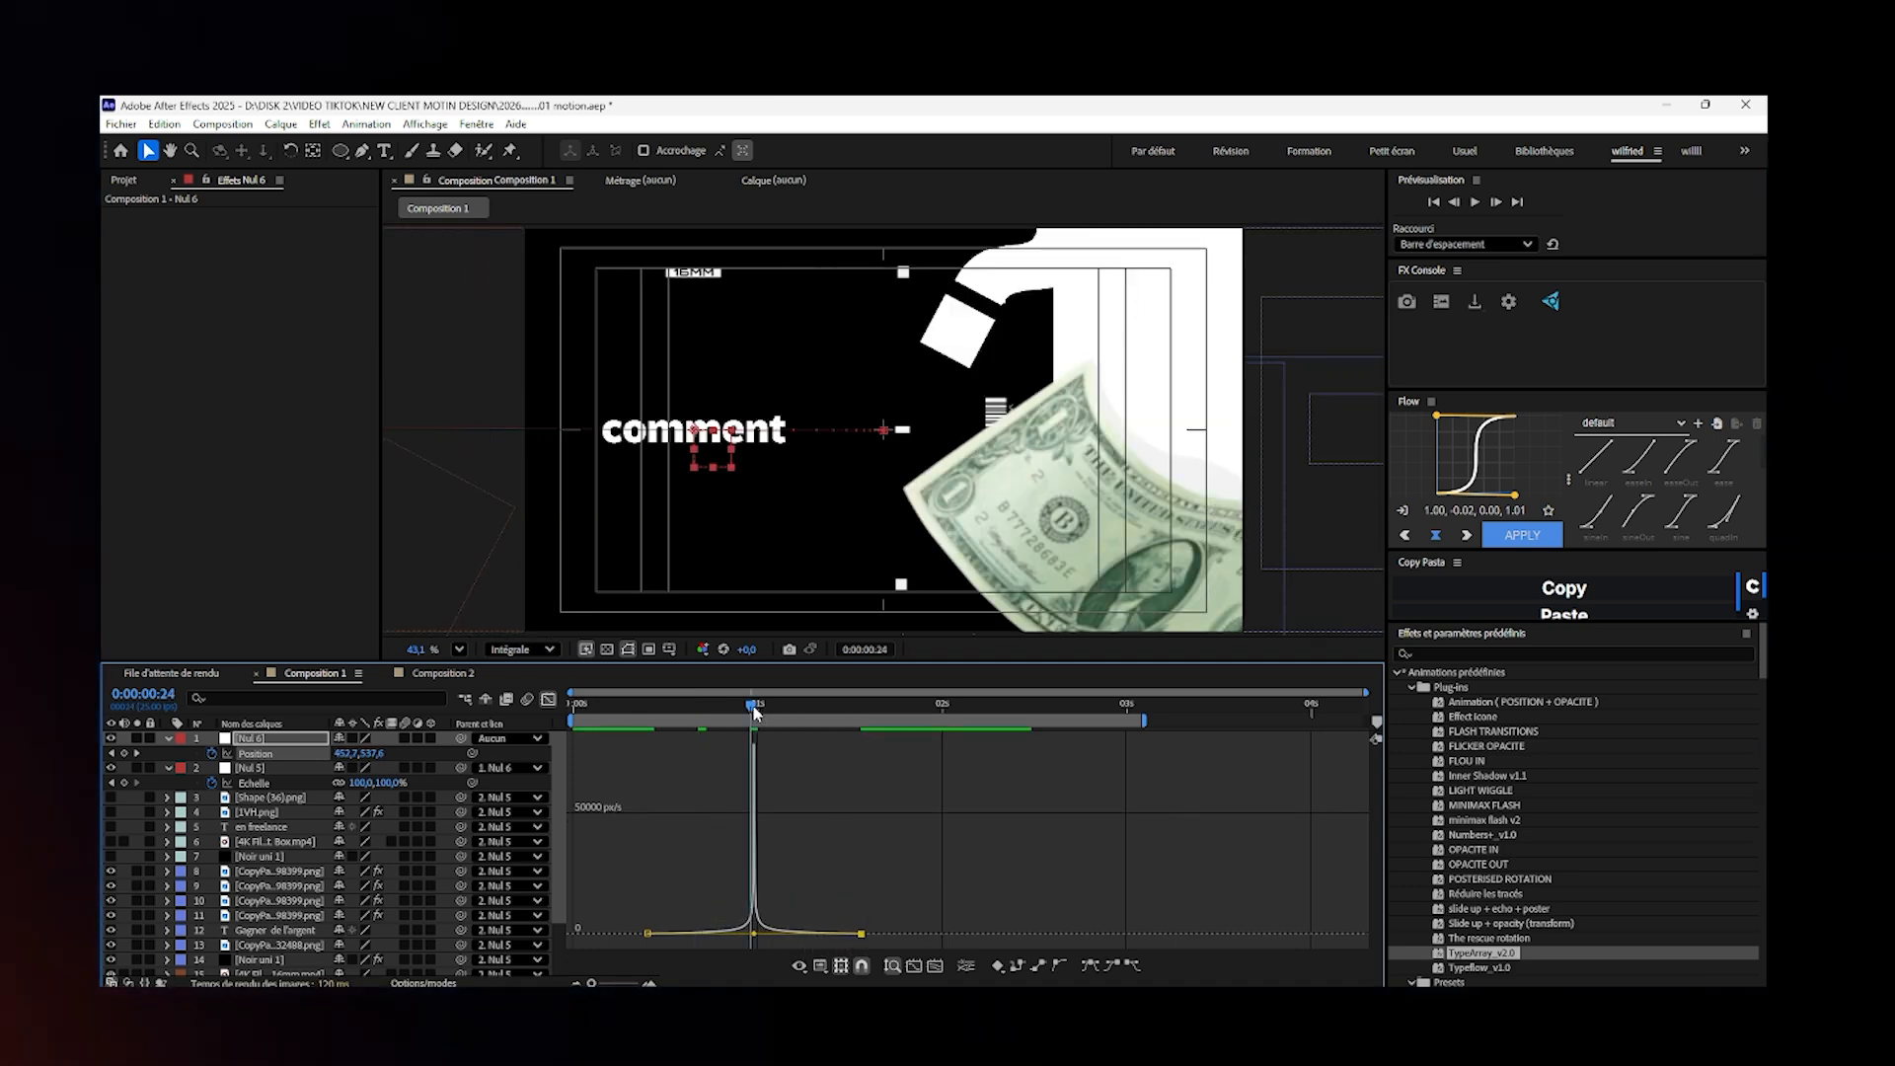
pyautogui.click(549, 700)
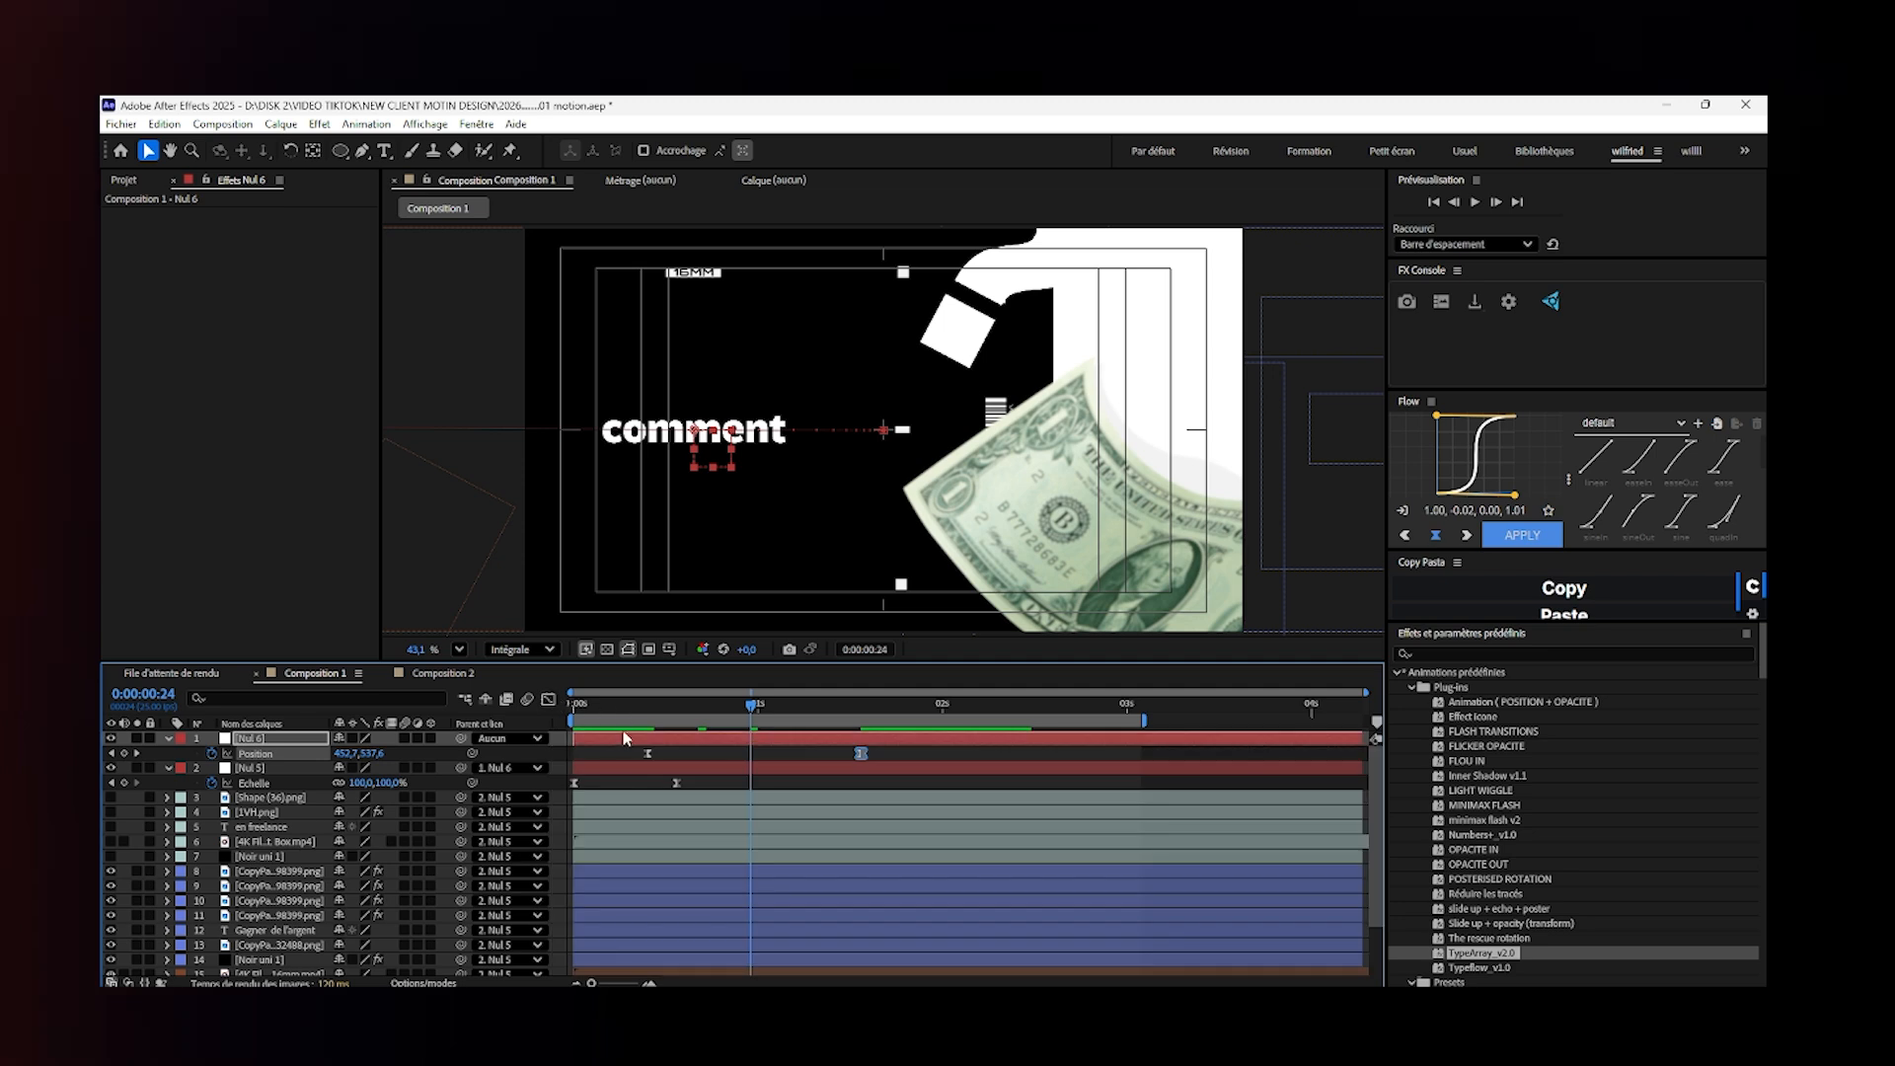
pyautogui.moveTo(586, 717); pyautogui.dragTo(855, 765)
pyautogui.press('Home')
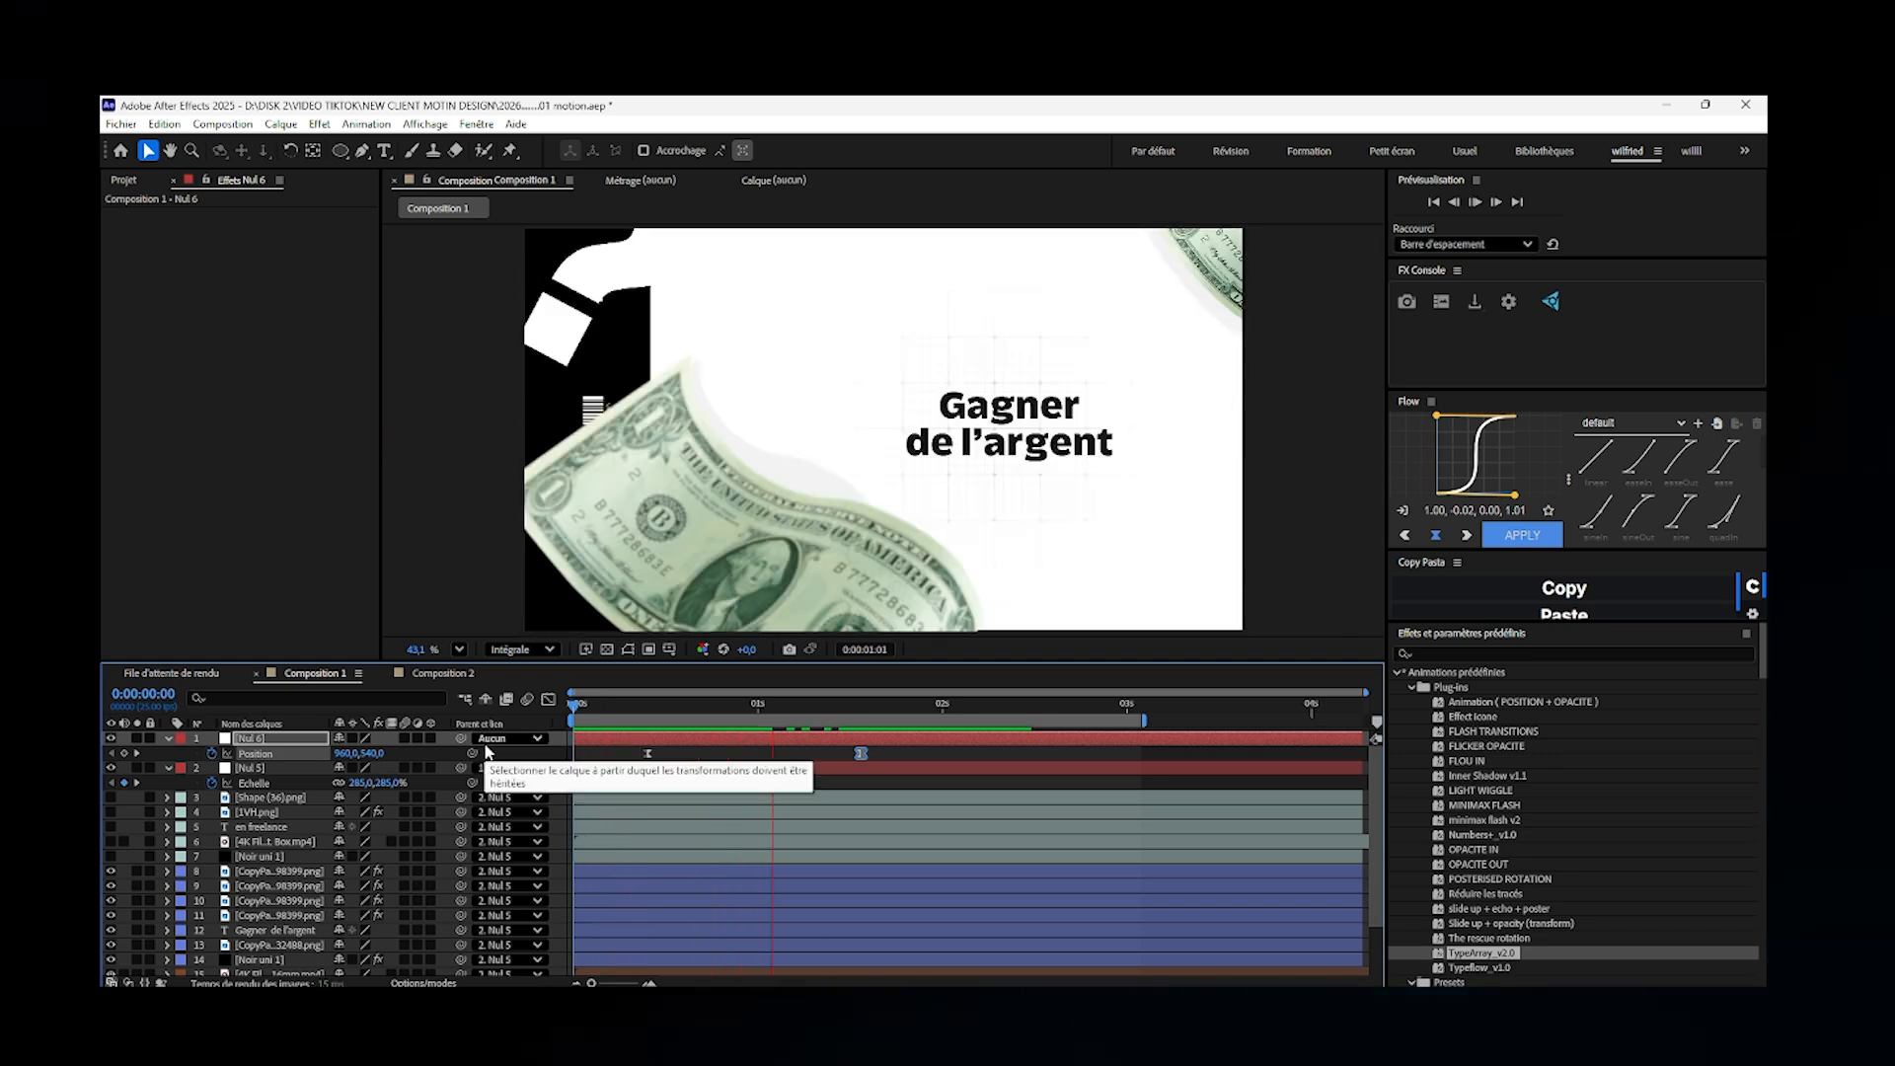
# - Go to 0:00:01:10 and inspect the lower banknote layer's effects, including its Gaussian blur, and the Nul 5 and Nul 6 layers
pyautogui.moveTo(635, 708); pyautogui.dragTo(833, 754)
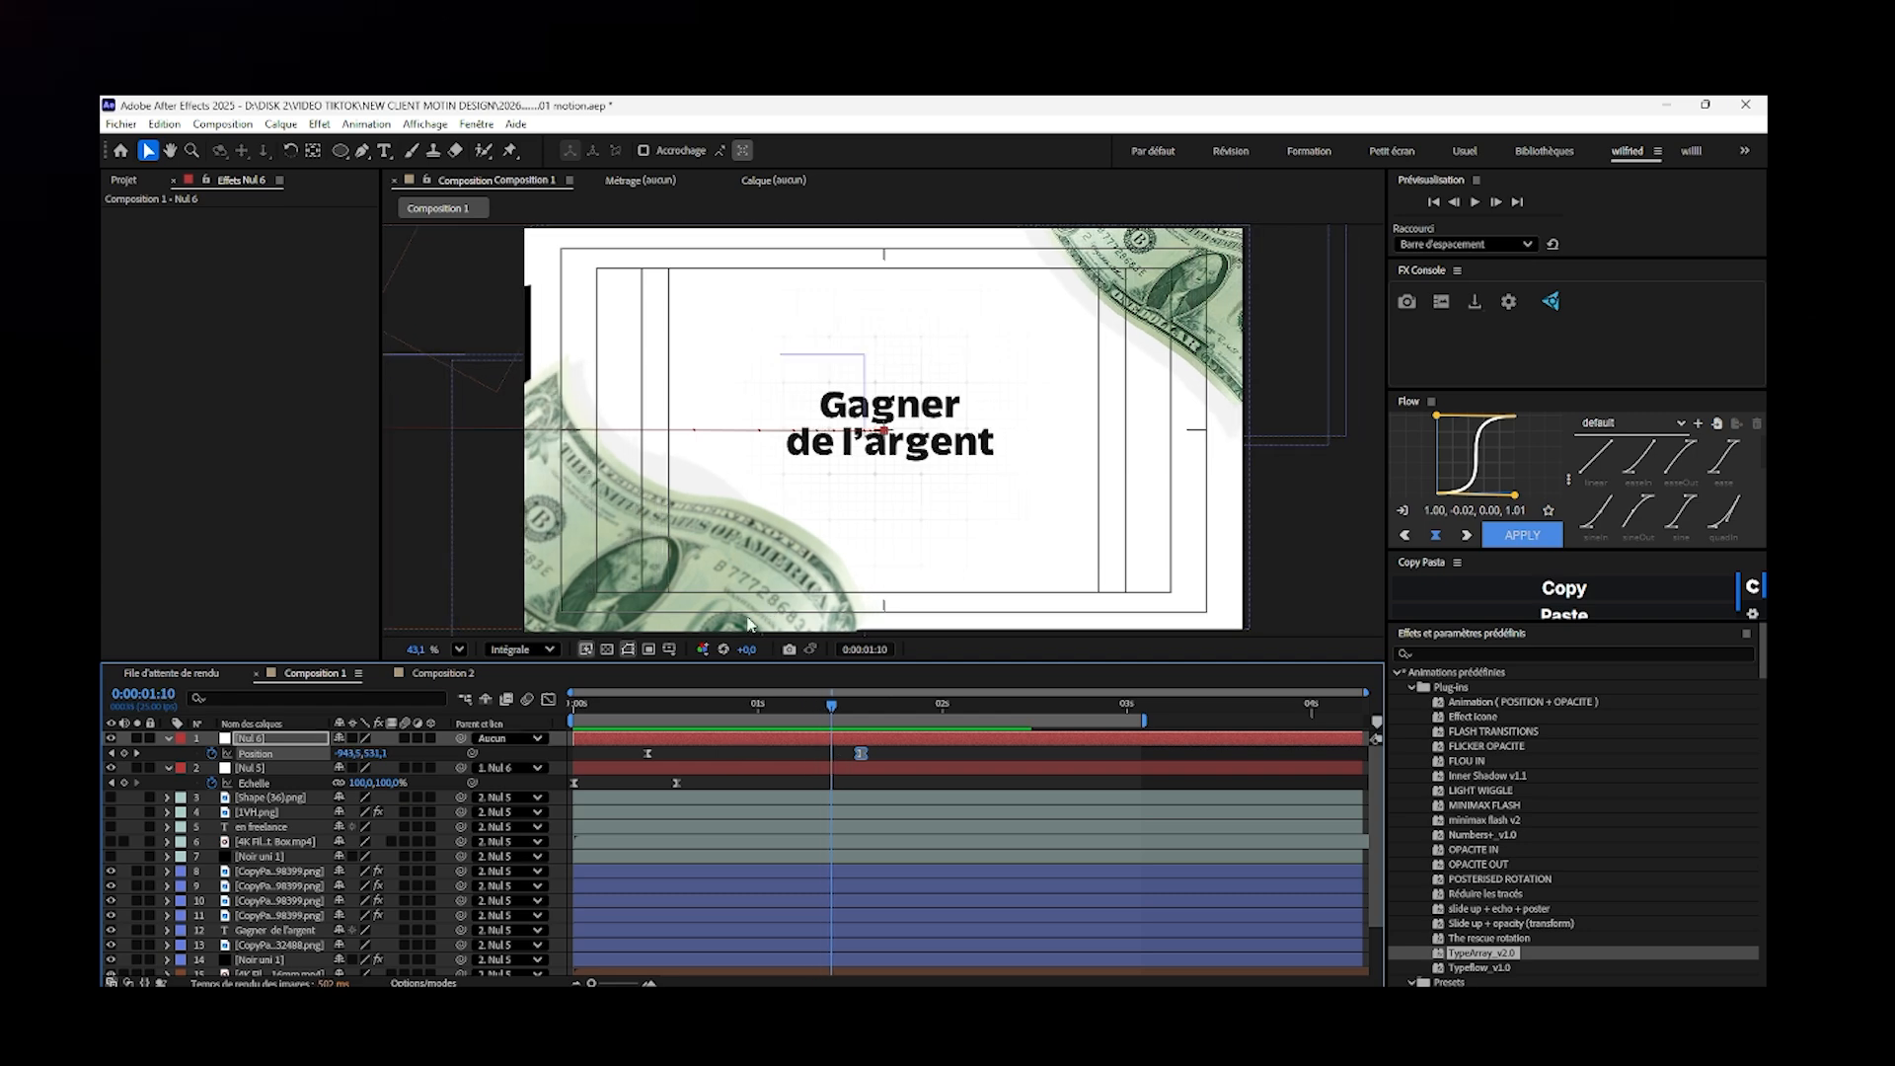
pyautogui.click(724, 585)
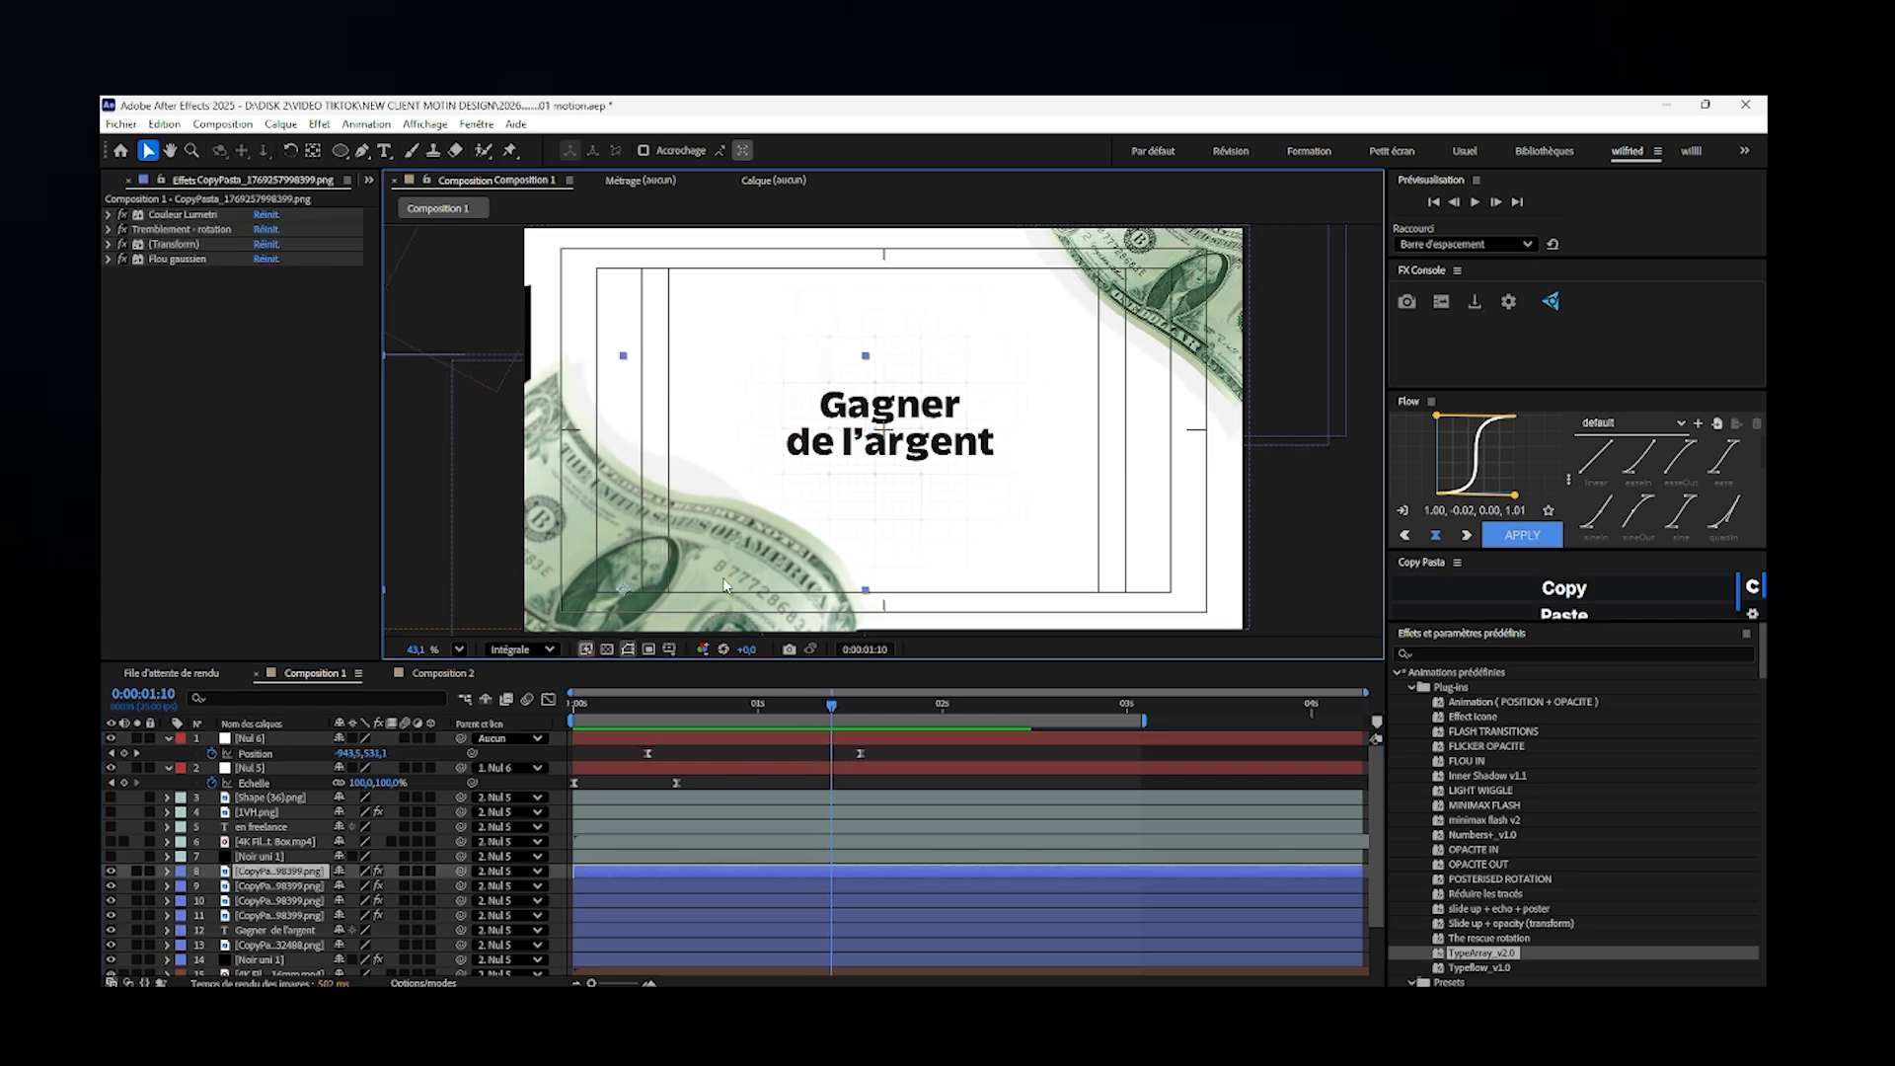
pyautogui.click(187, 259)
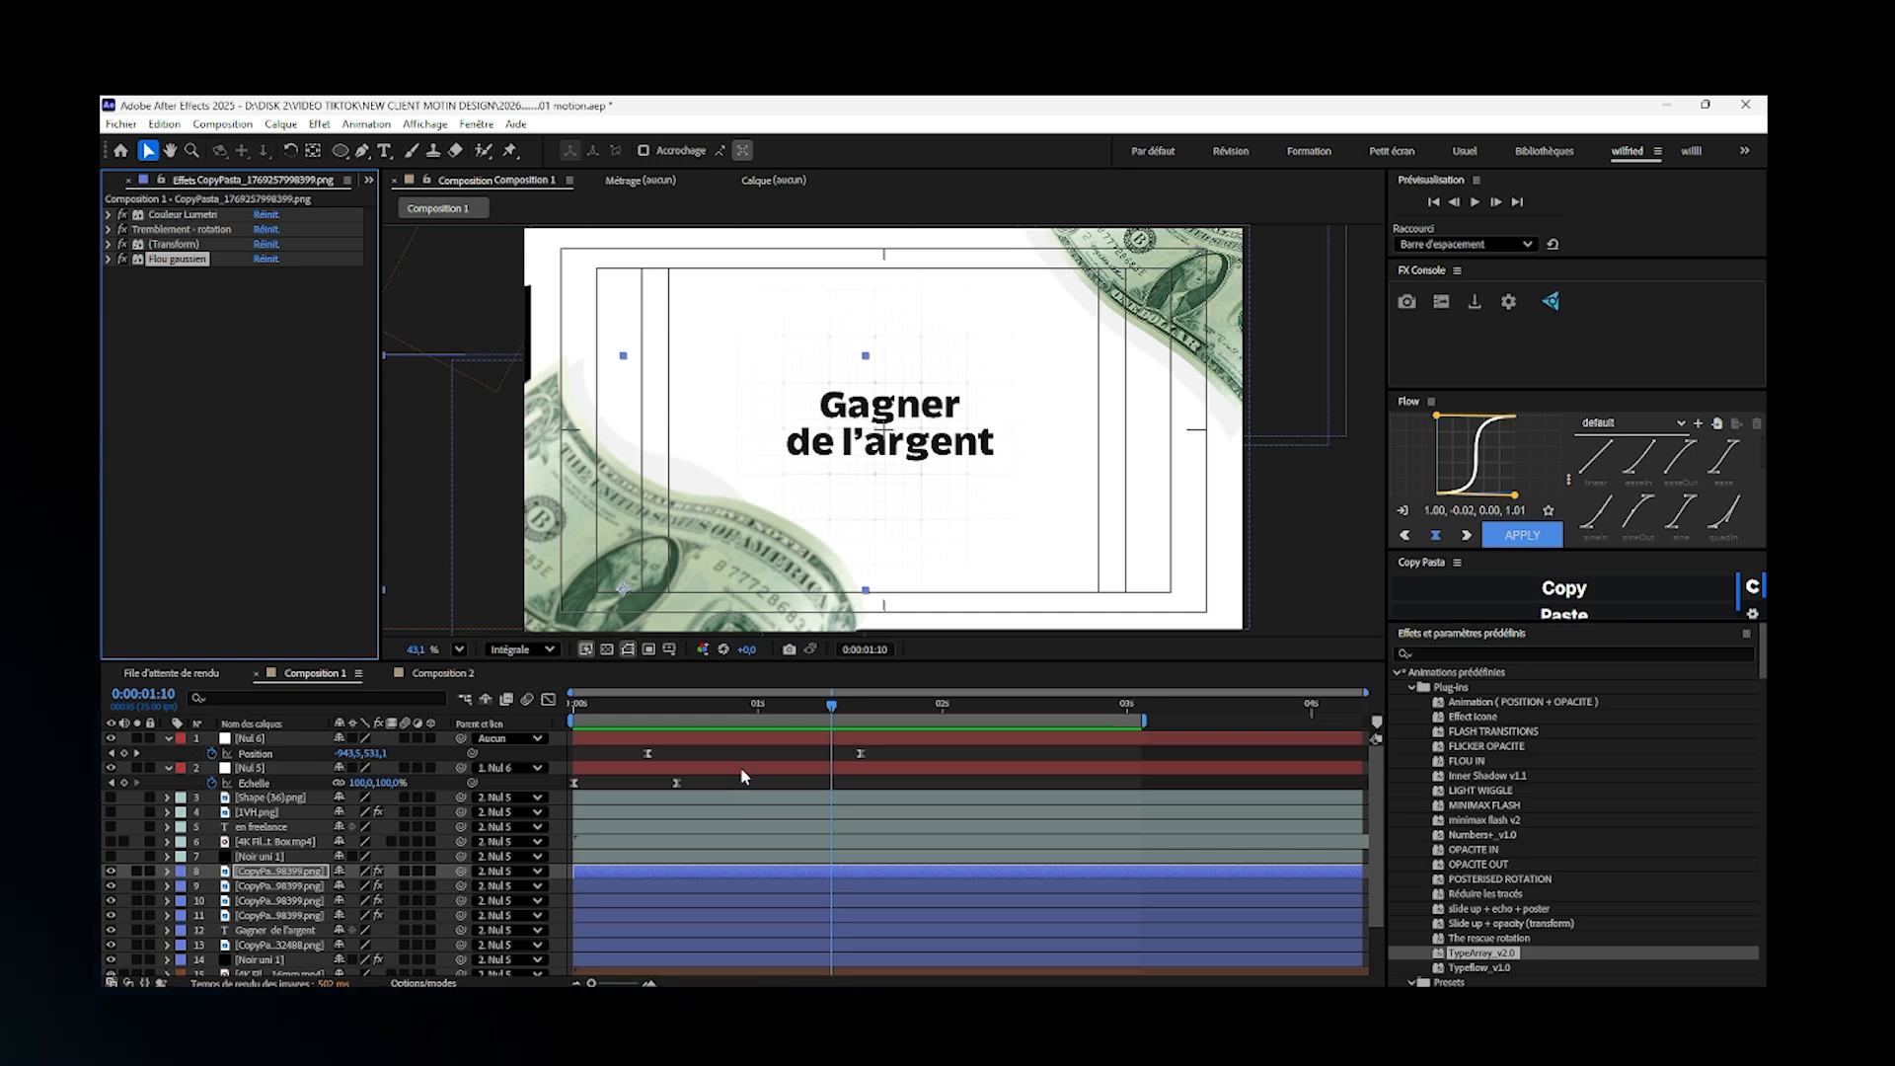
pyautogui.click(742, 769)
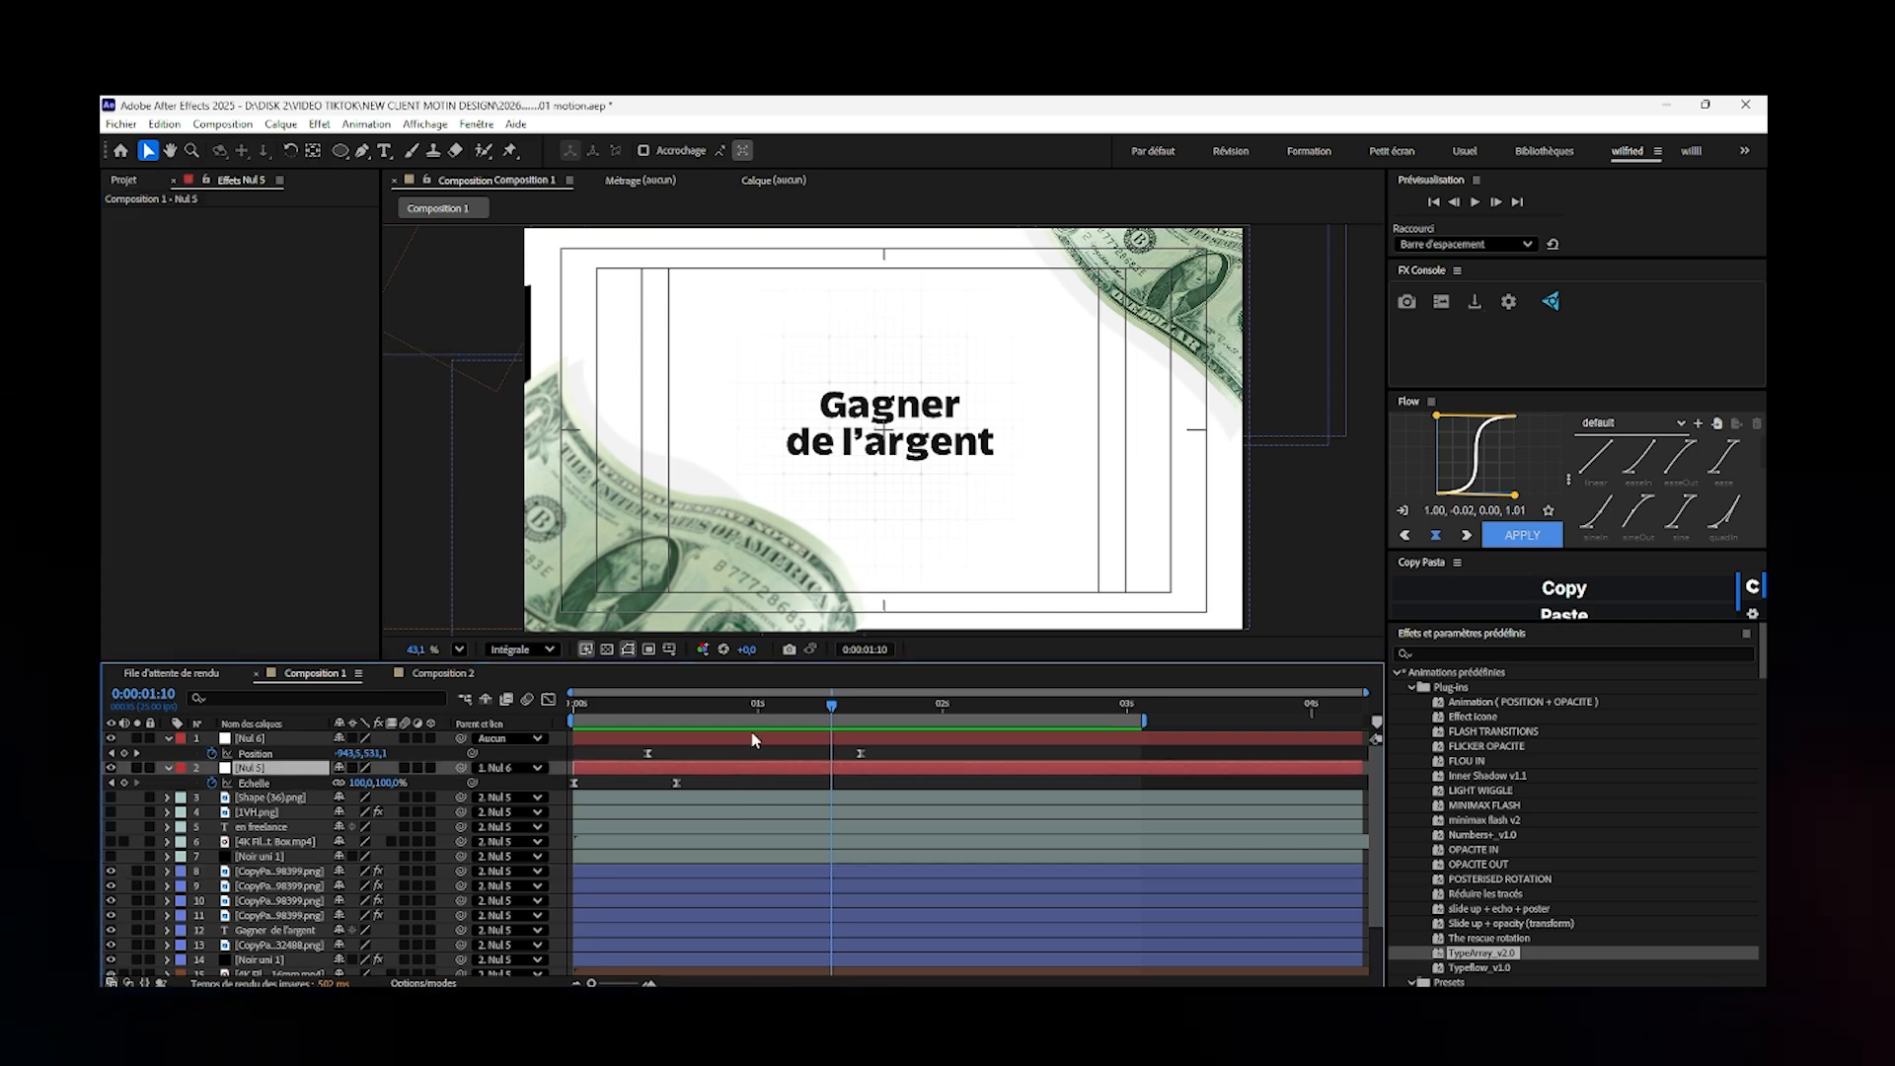
pyautogui.click(751, 740)
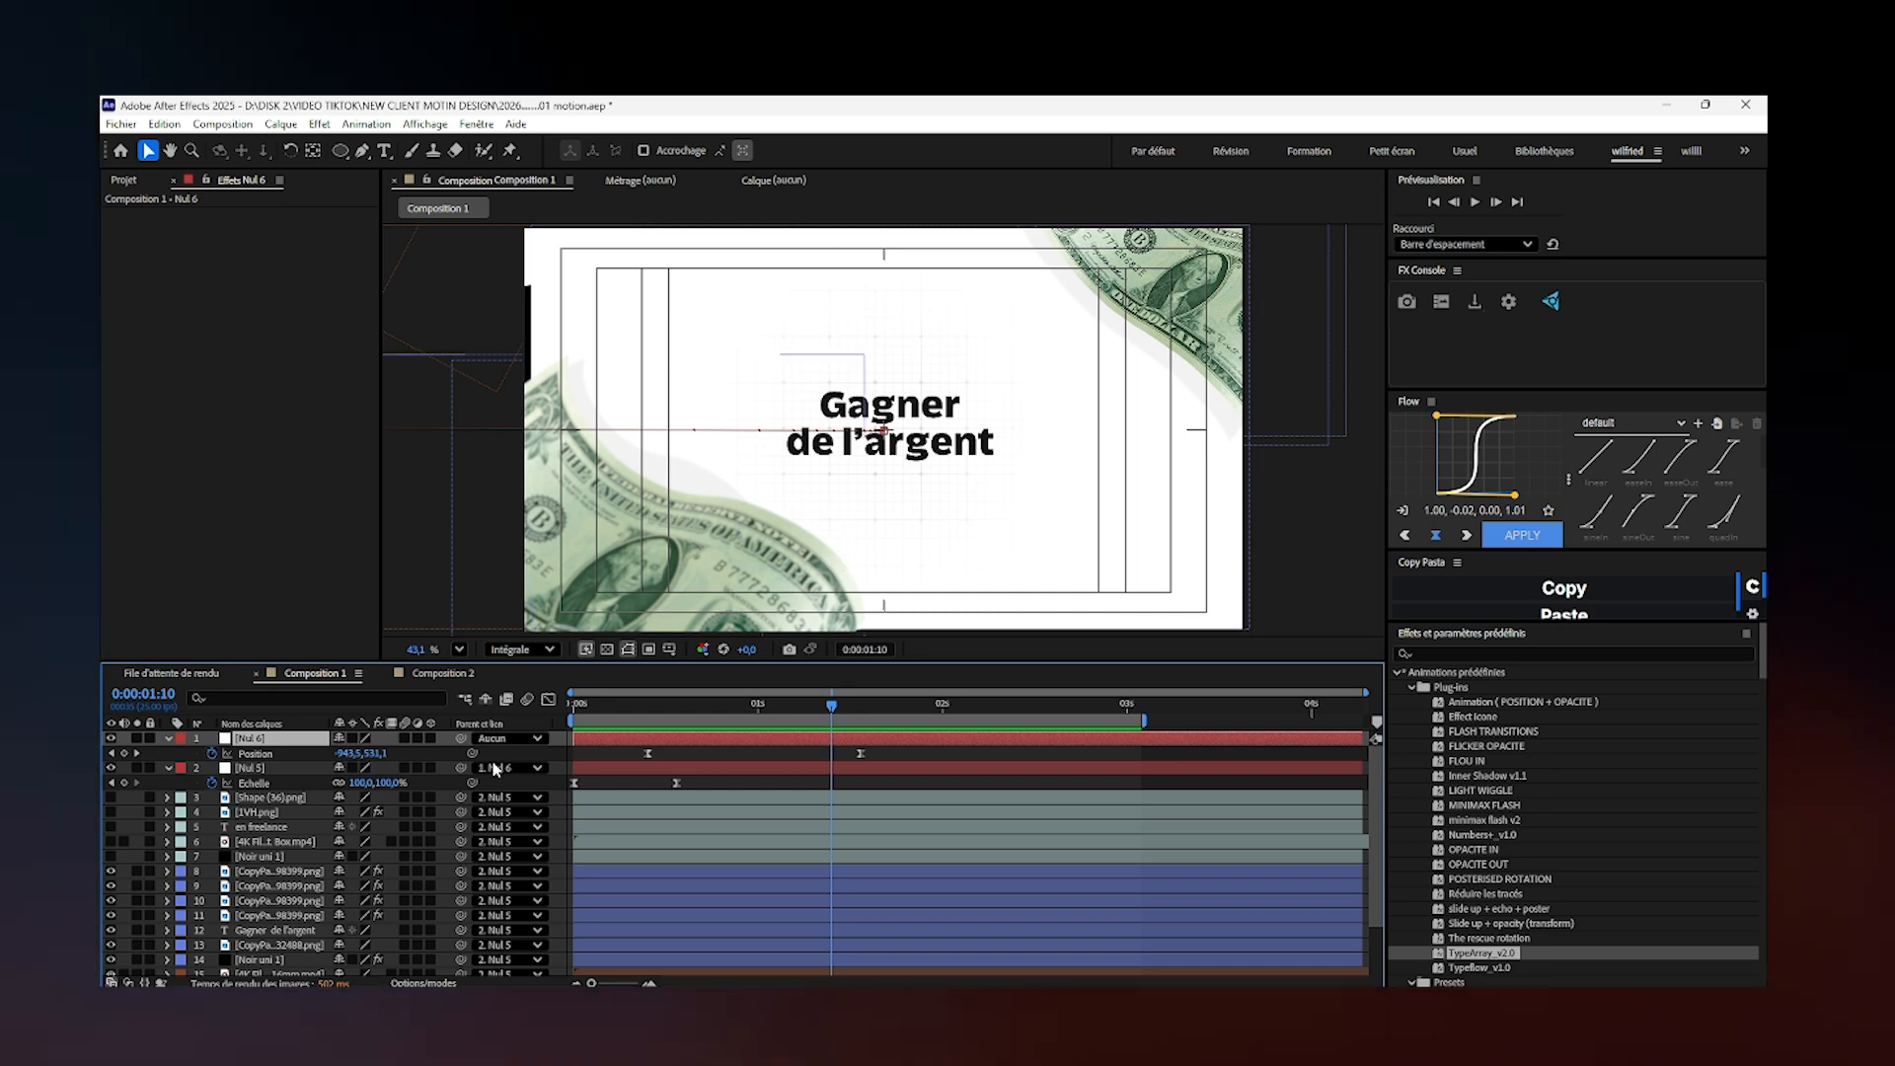
# - Turn on the visibility of the five "en freelance" scene layers, from Shape (36).png down to Noir uni 1
pyautogui.click(111, 856)
pyautogui.click(110, 798)
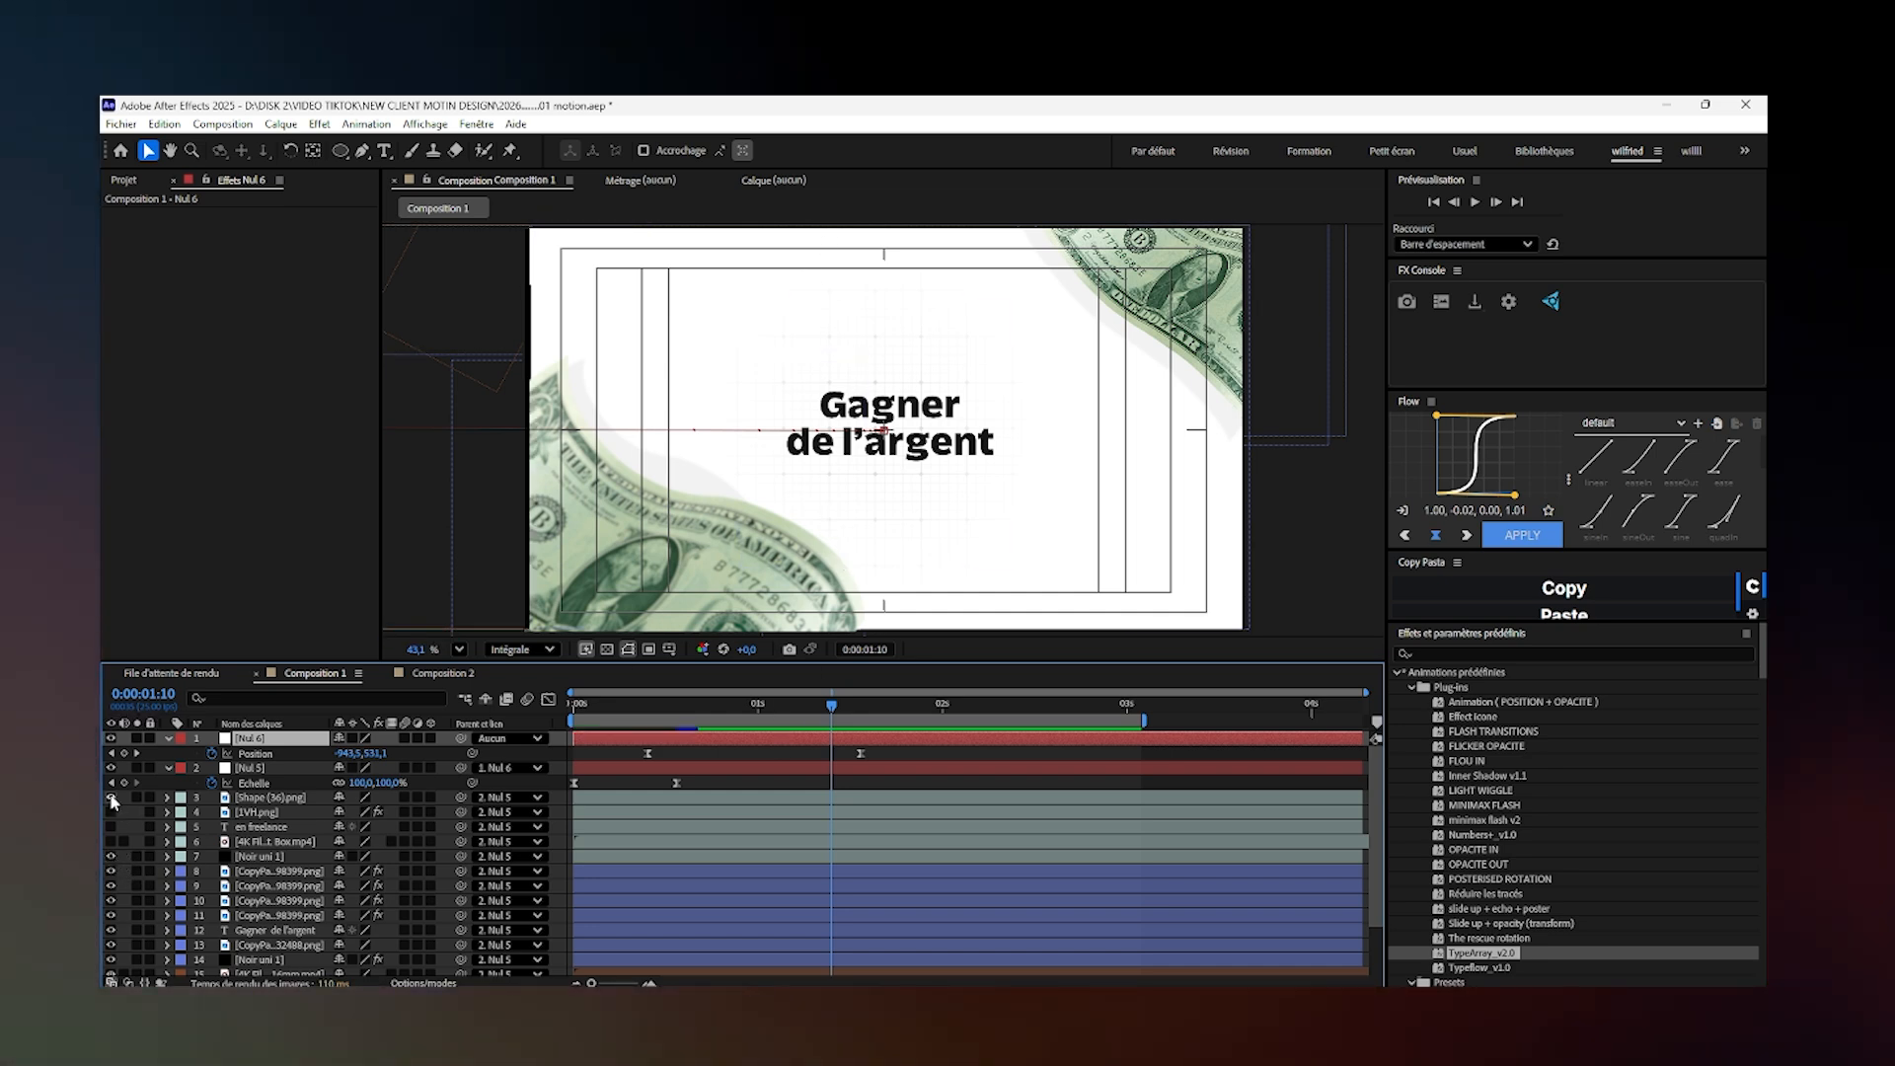
pyautogui.click(111, 800)
pyautogui.click(111, 842)
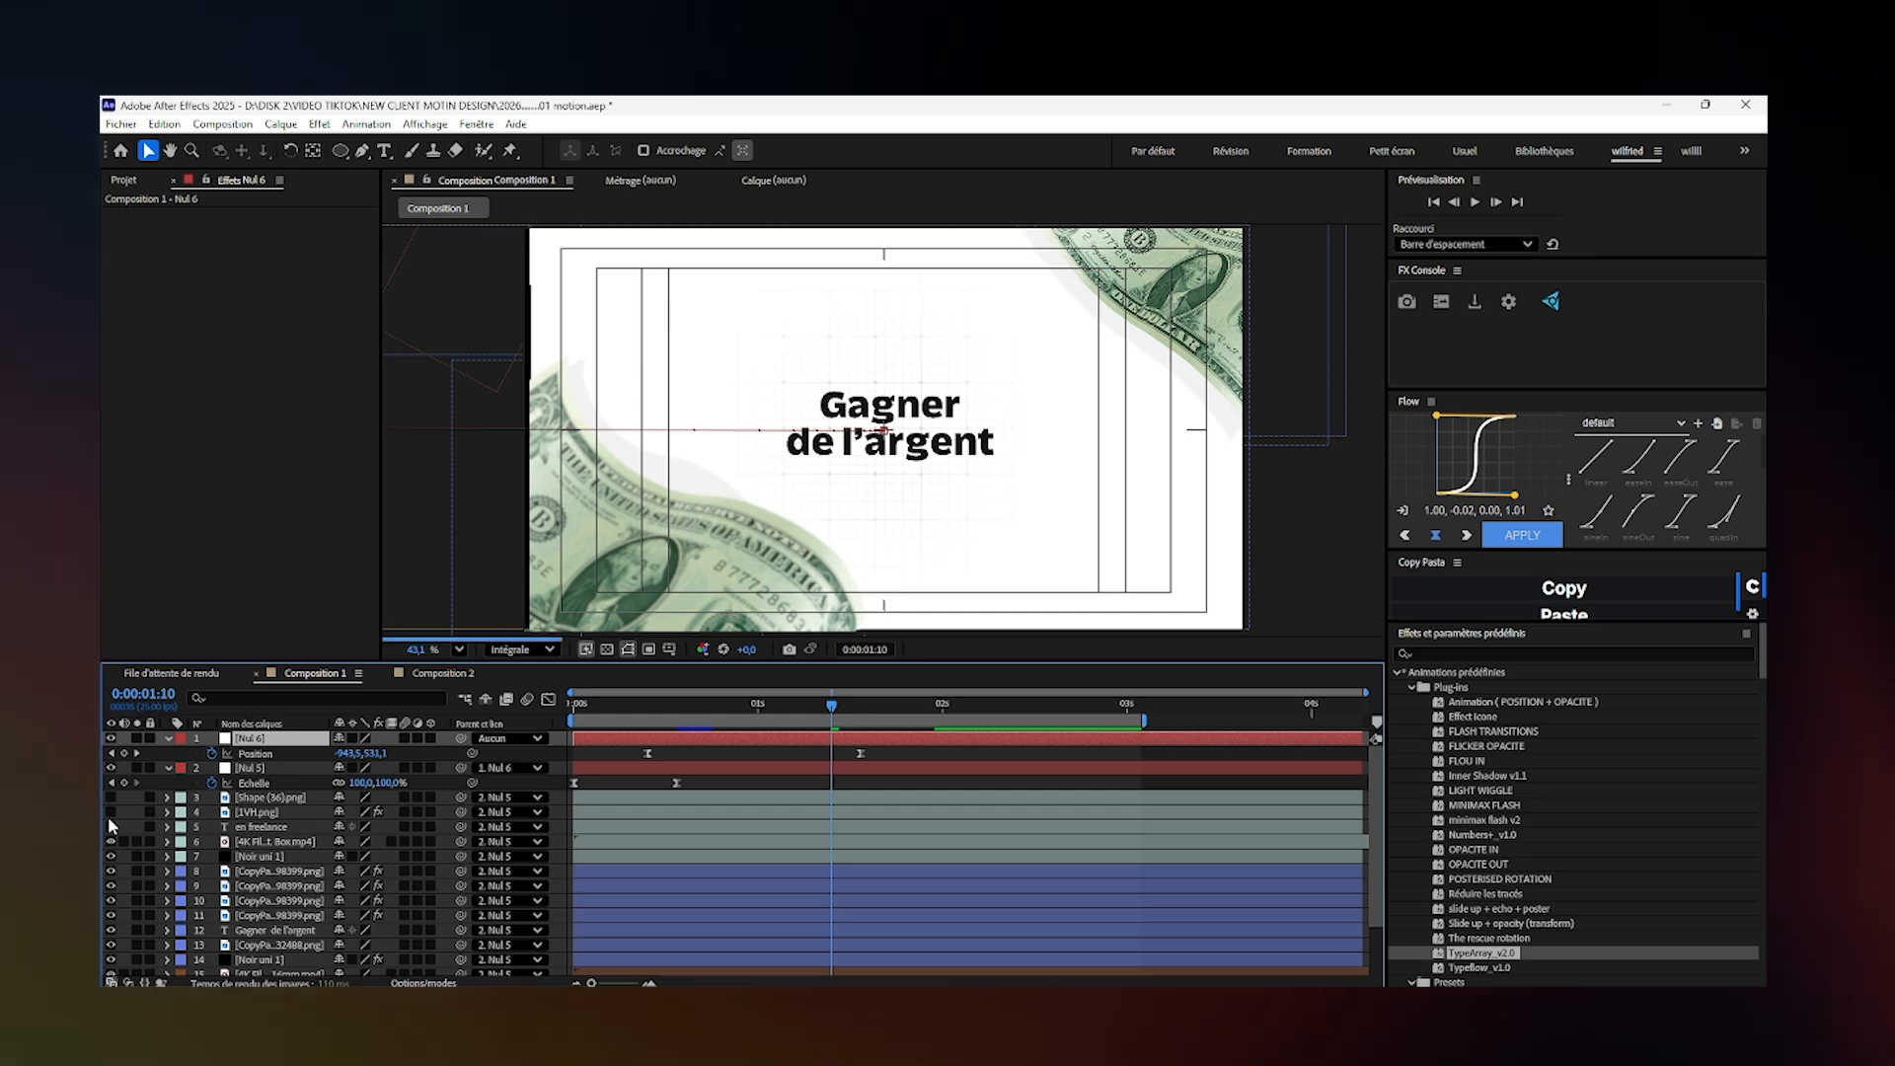
pyautogui.click(110, 816)
pyautogui.click(110, 811)
pyautogui.click(109, 826)
pyautogui.click(111, 797)
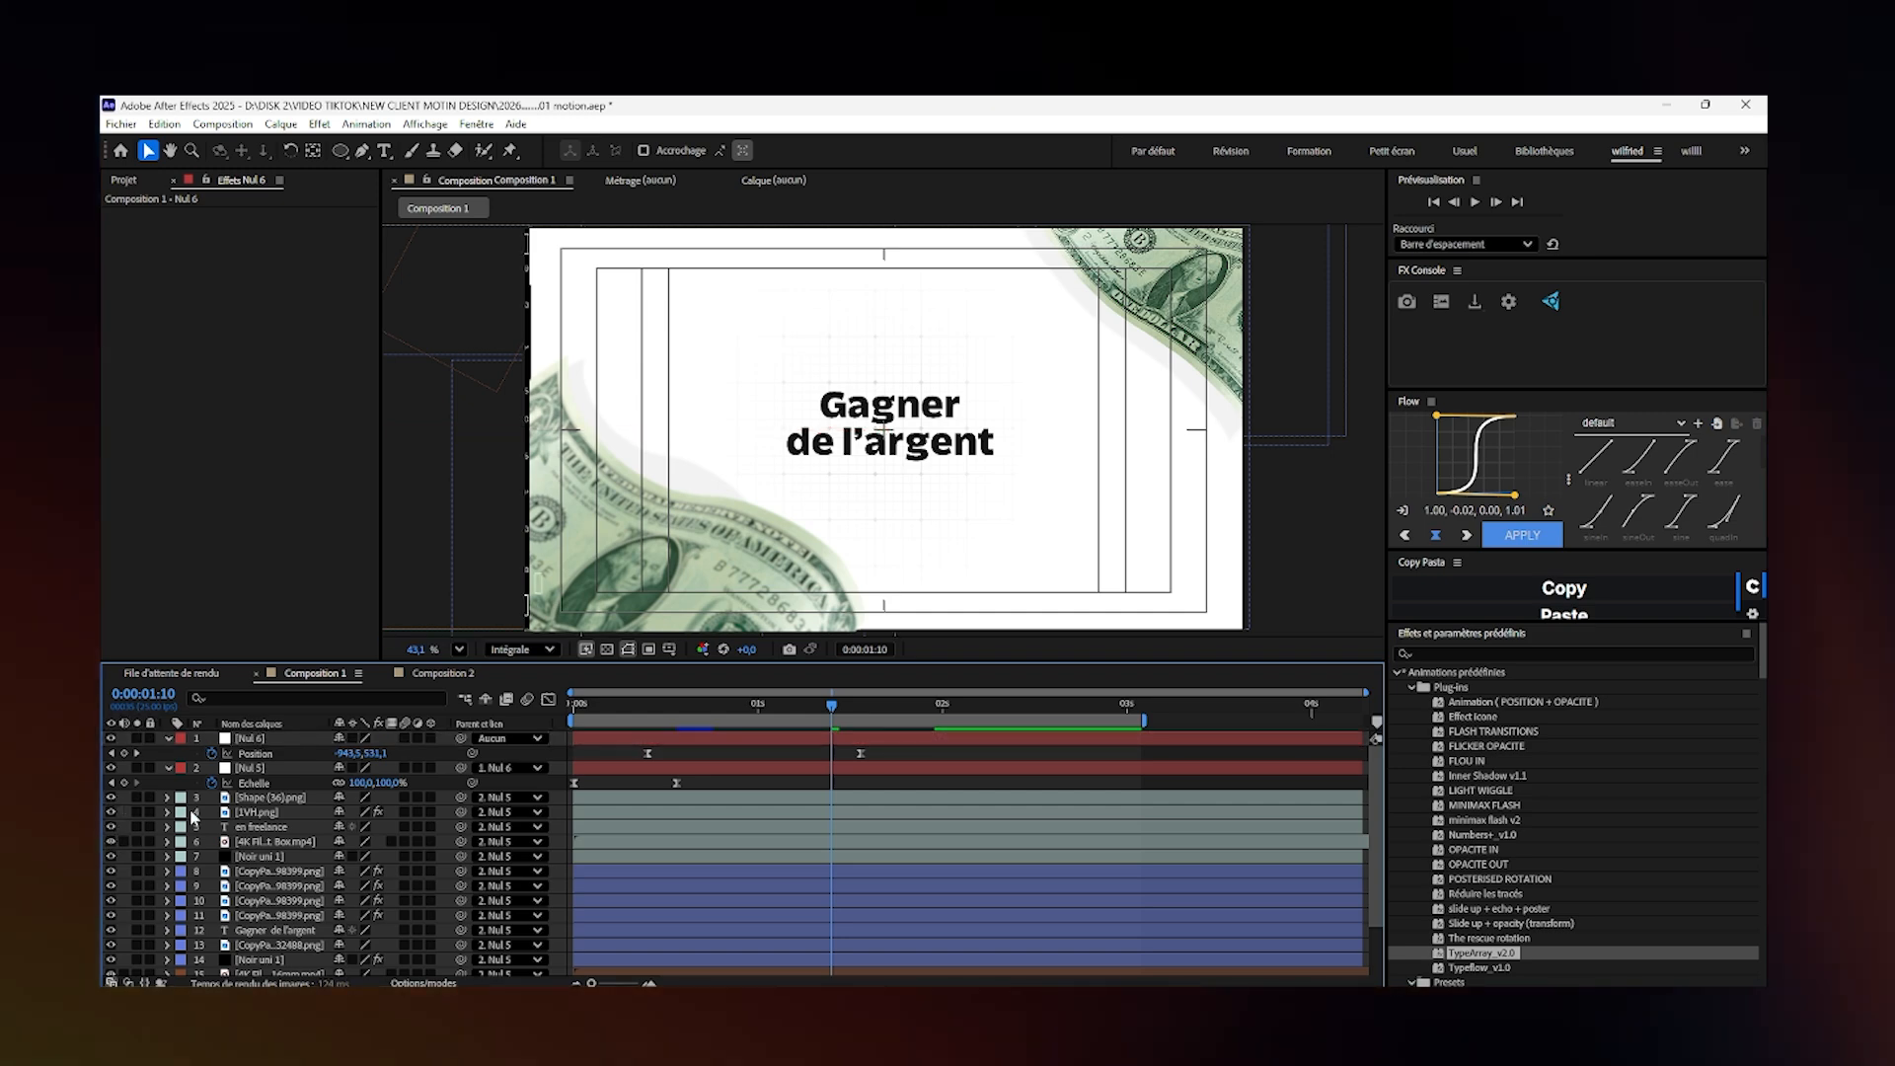
# - Place the five "en freelance" layers directly above the "Gagner de l'argent" scene and reorder them beneath that scene's layers in the stack
pyautogui.click(717, 856)
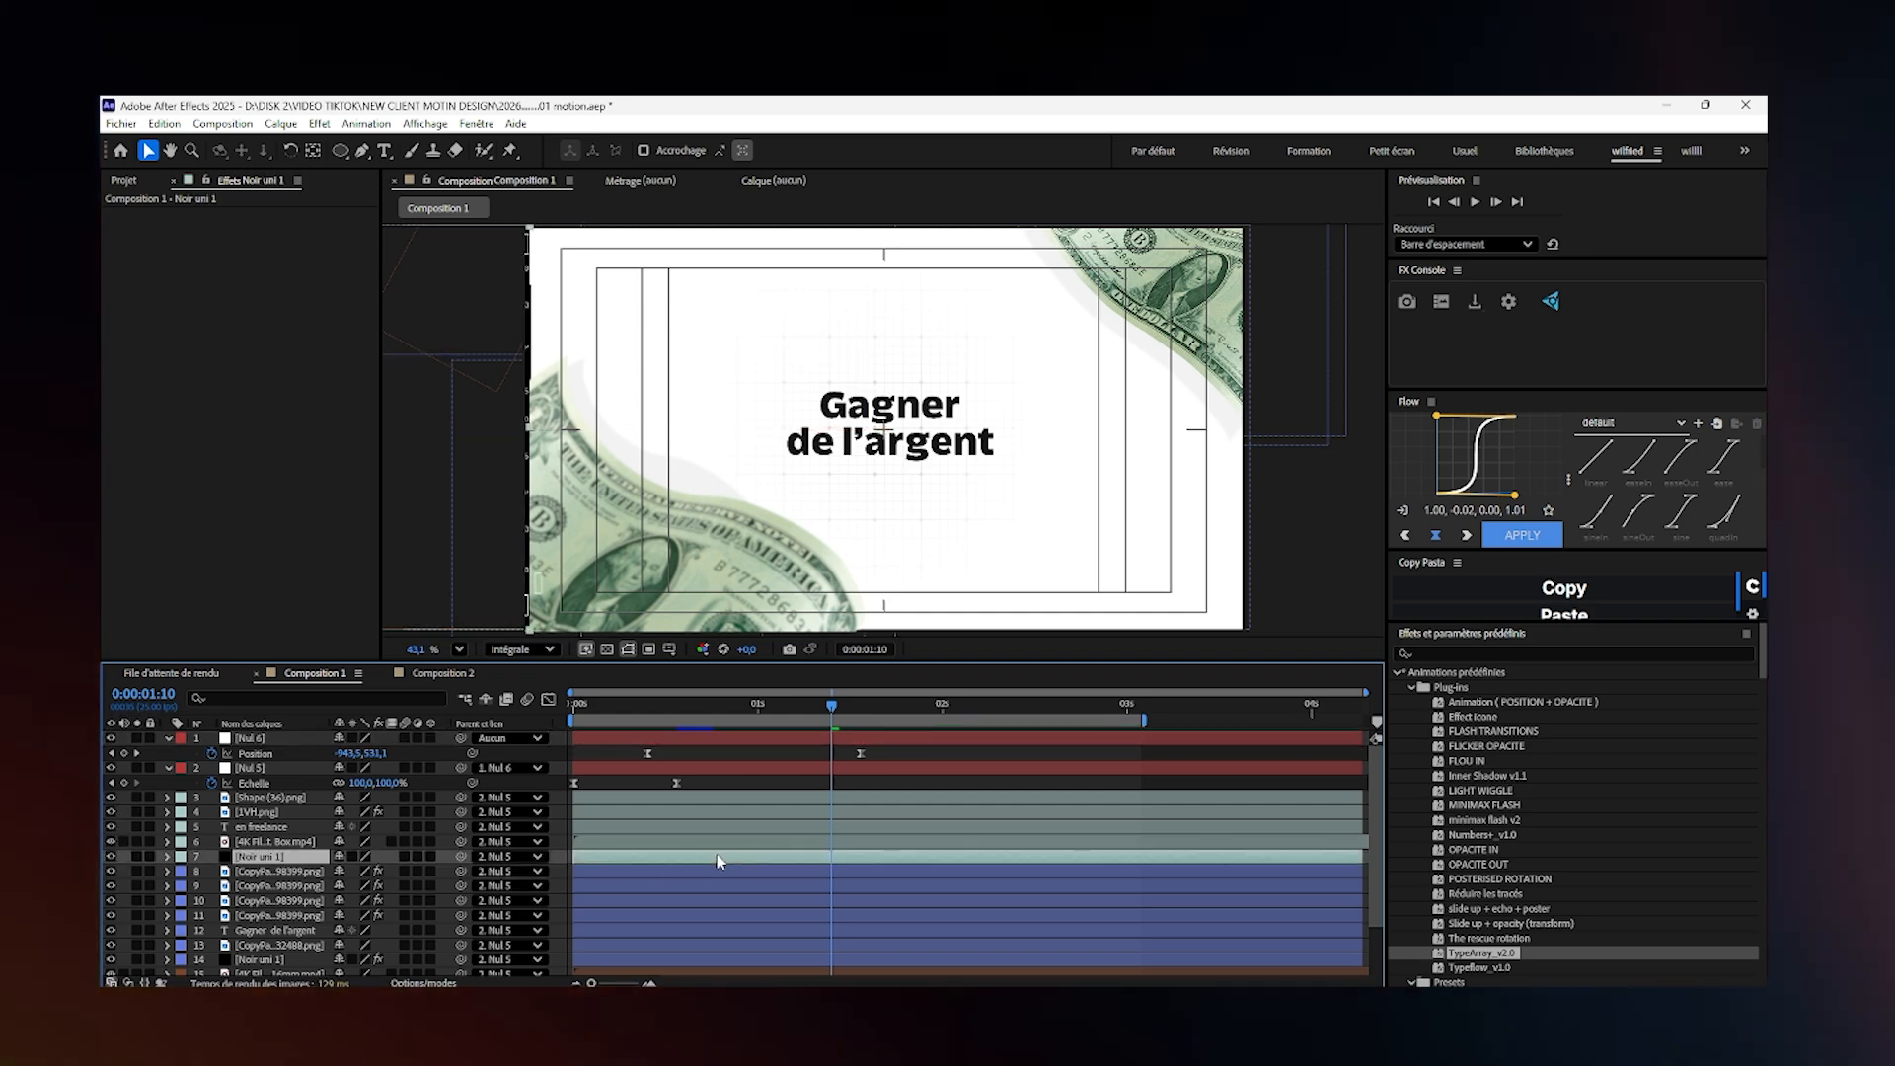
pyautogui.keyDown('shift'); pyautogui.click(722, 801); pyautogui.keyUp('shift')
pyautogui.scroll(2, 599, 570)
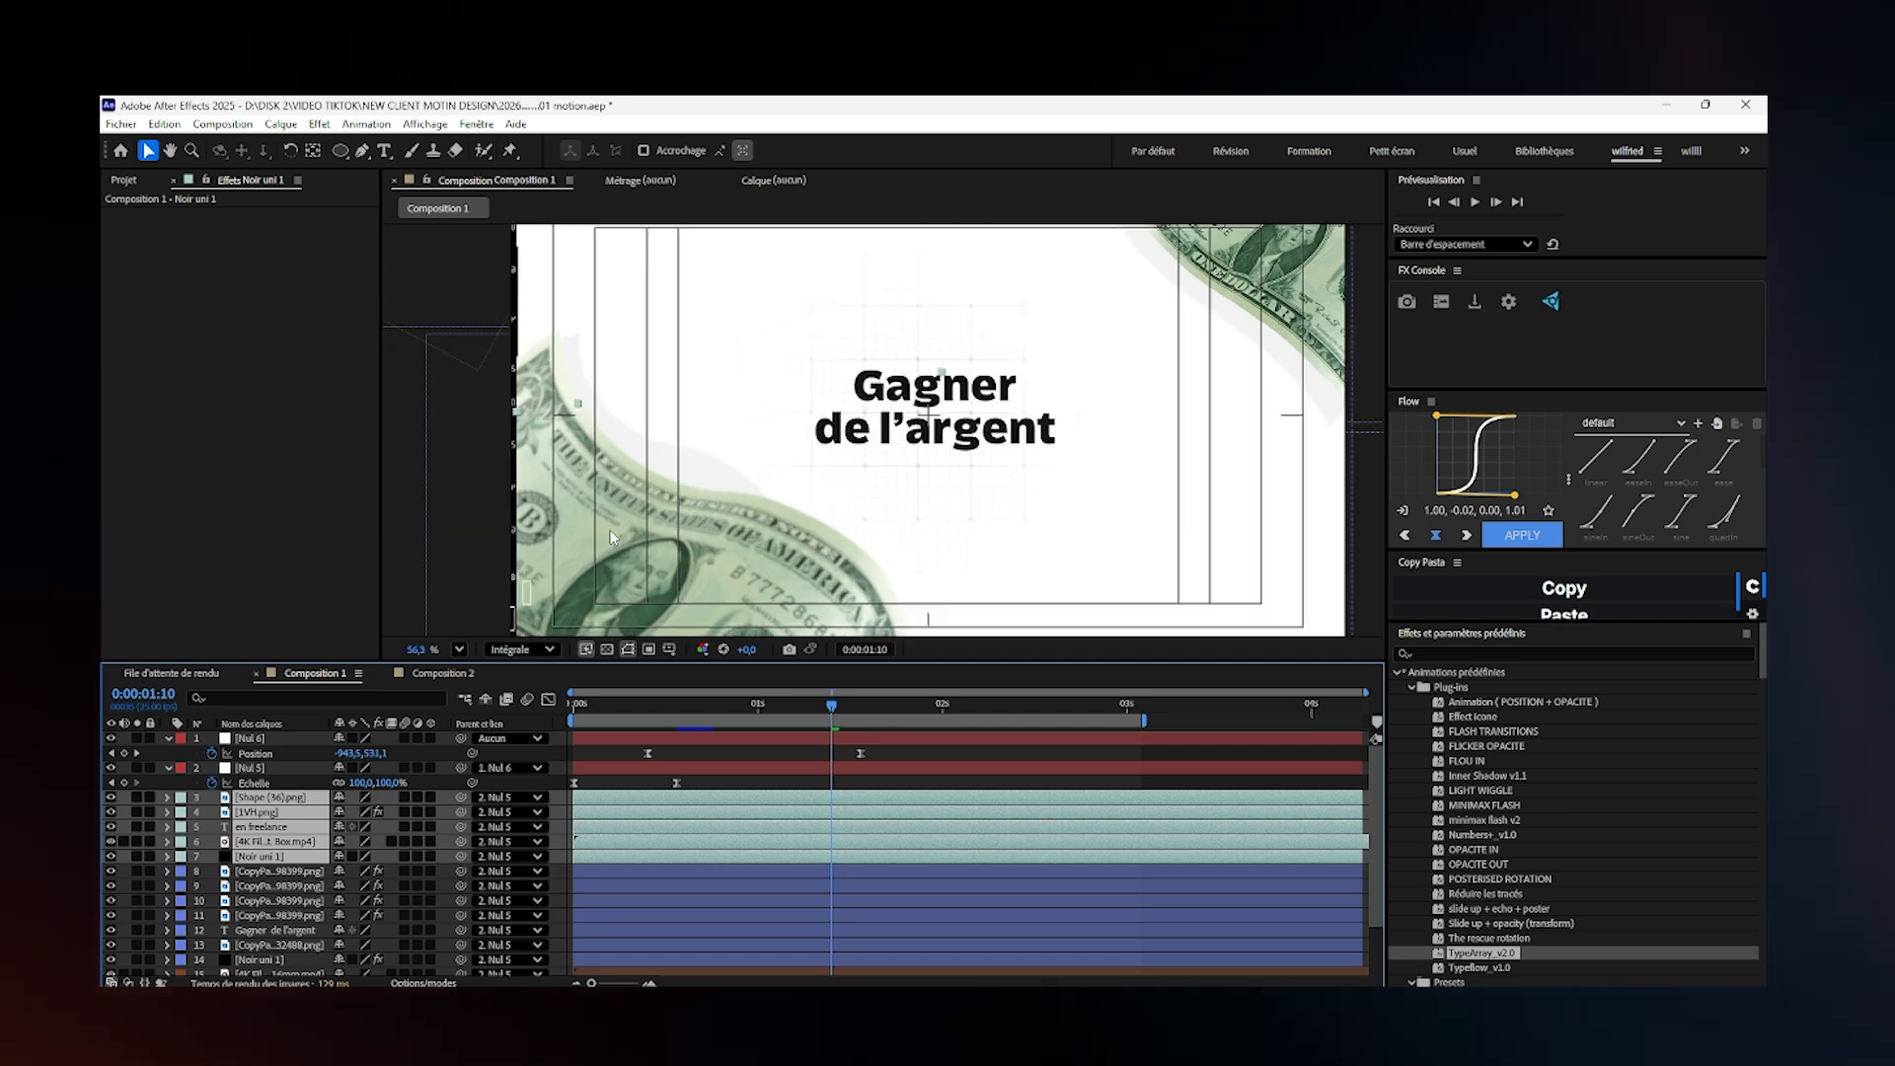
pyautogui.click(459, 648)
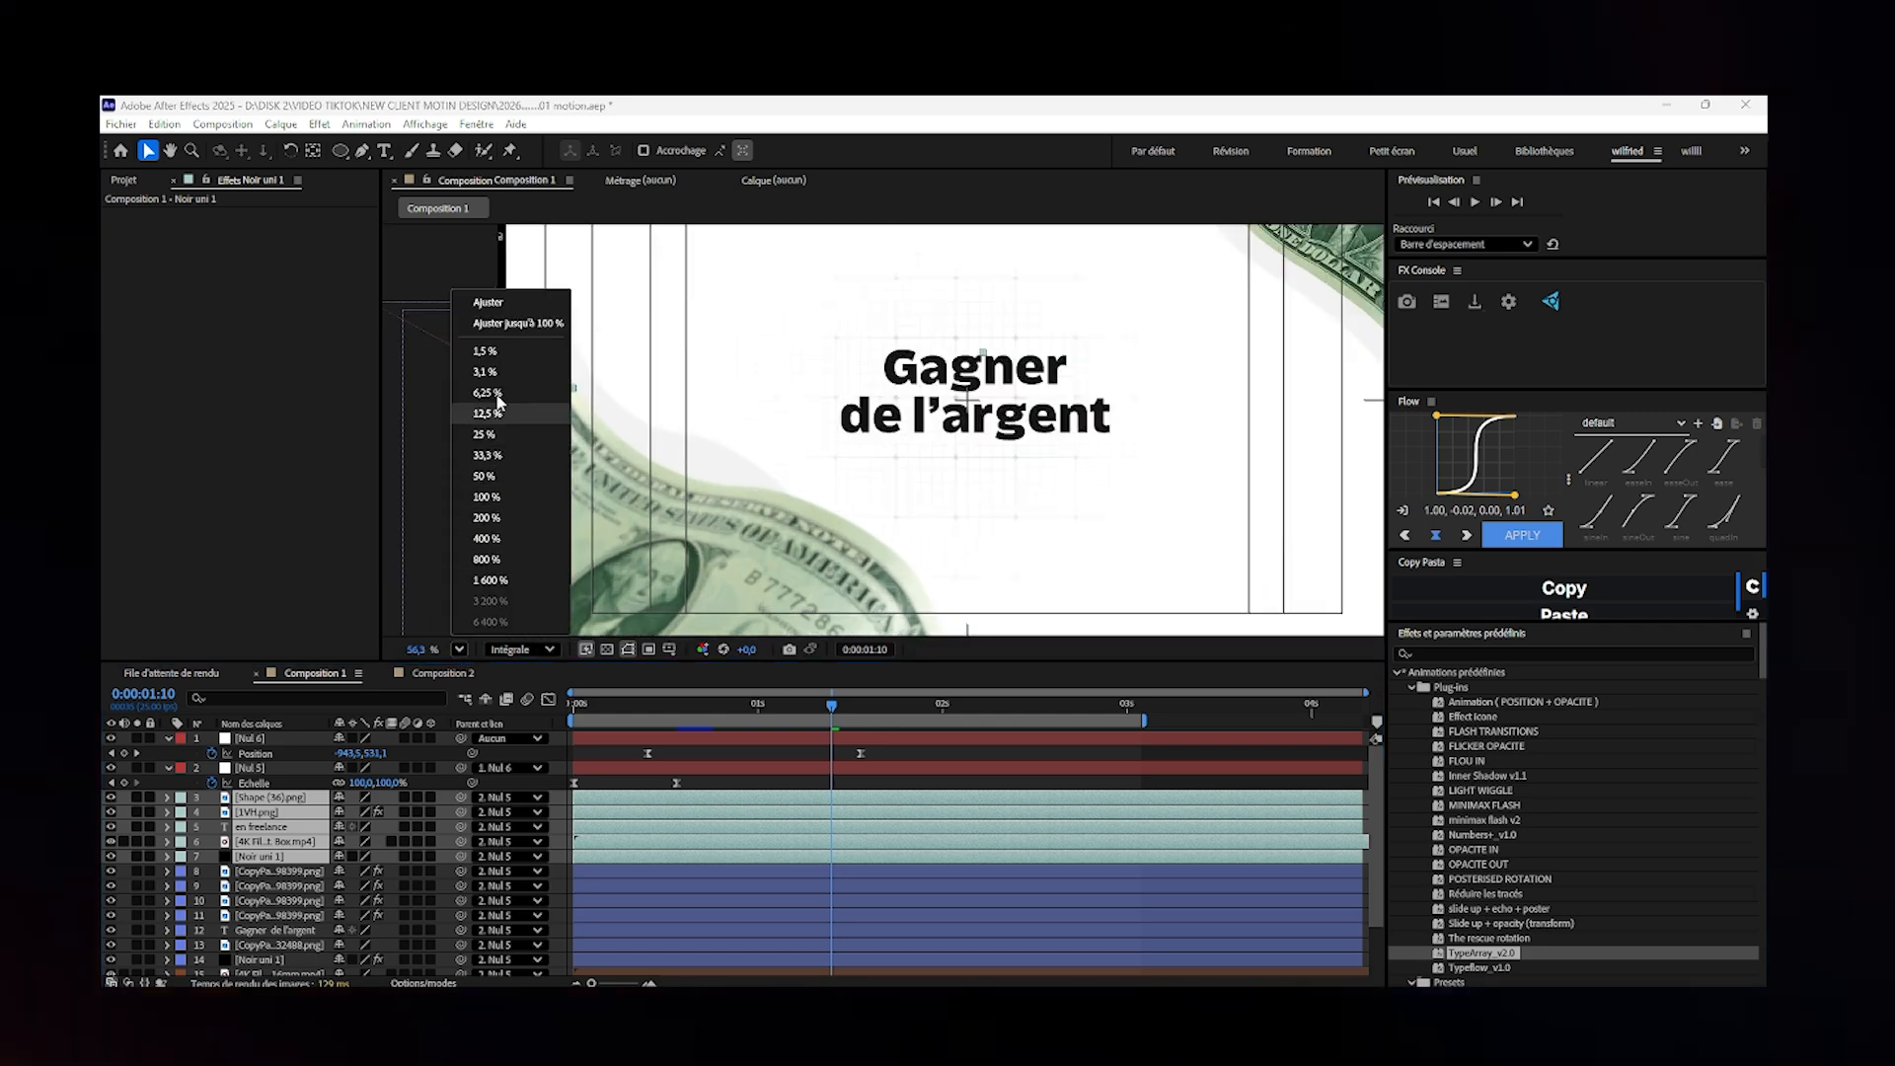
pyautogui.click(485, 372)
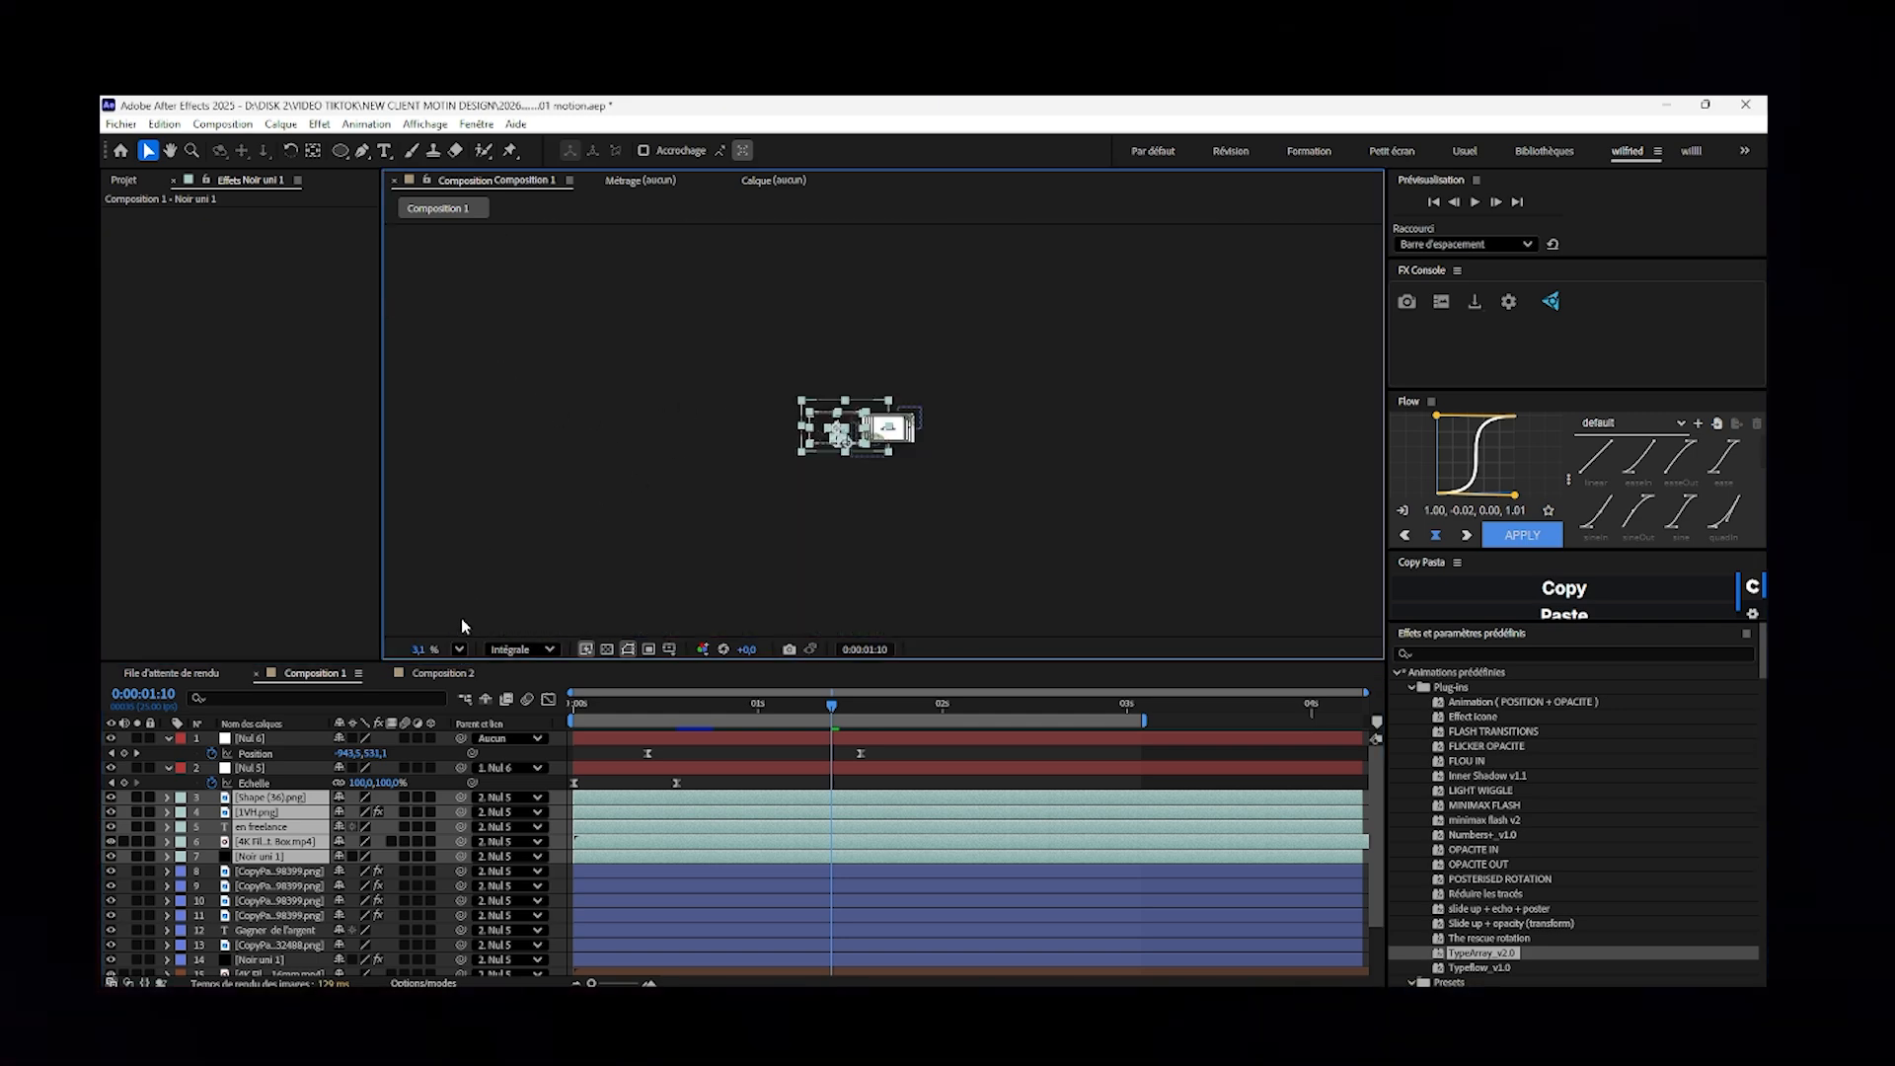
pyautogui.click(459, 648)
pyautogui.click(493, 434)
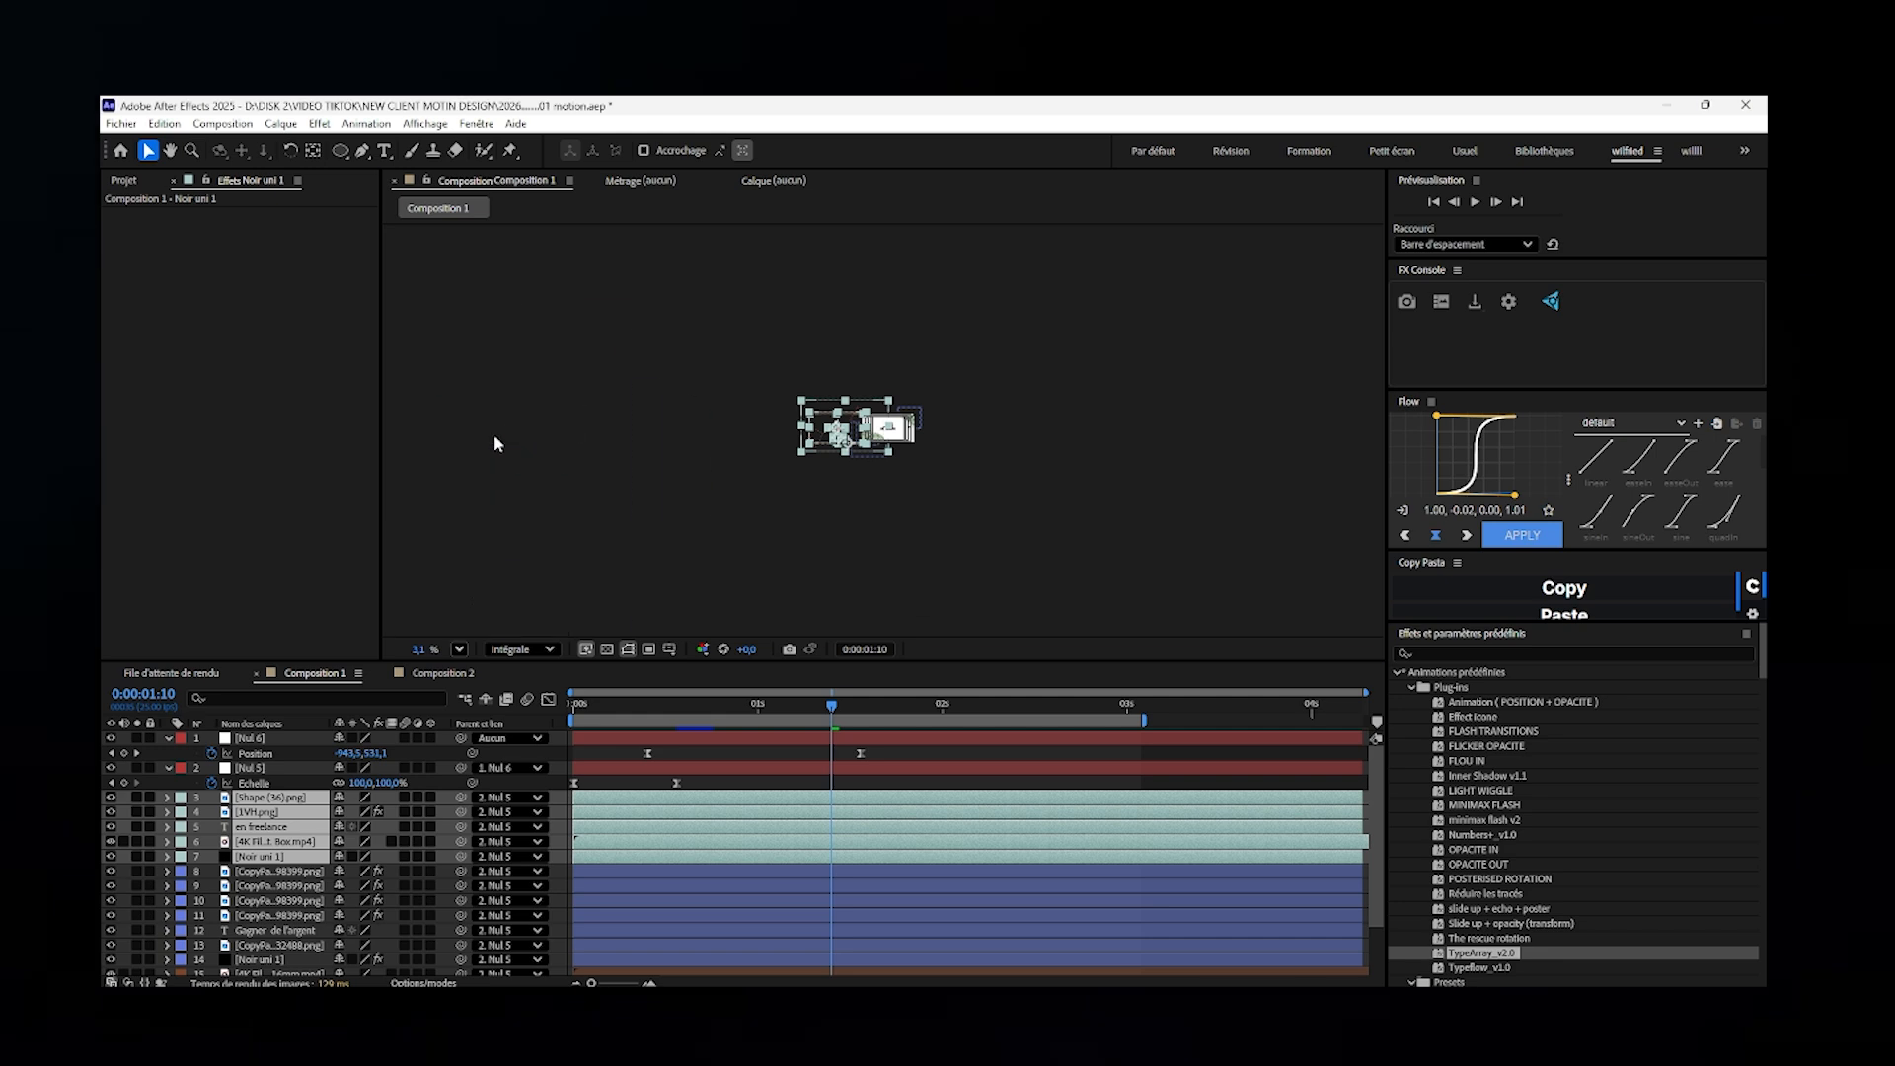
pyautogui.moveTo(507, 421); pyautogui.dragTo(924, 201)
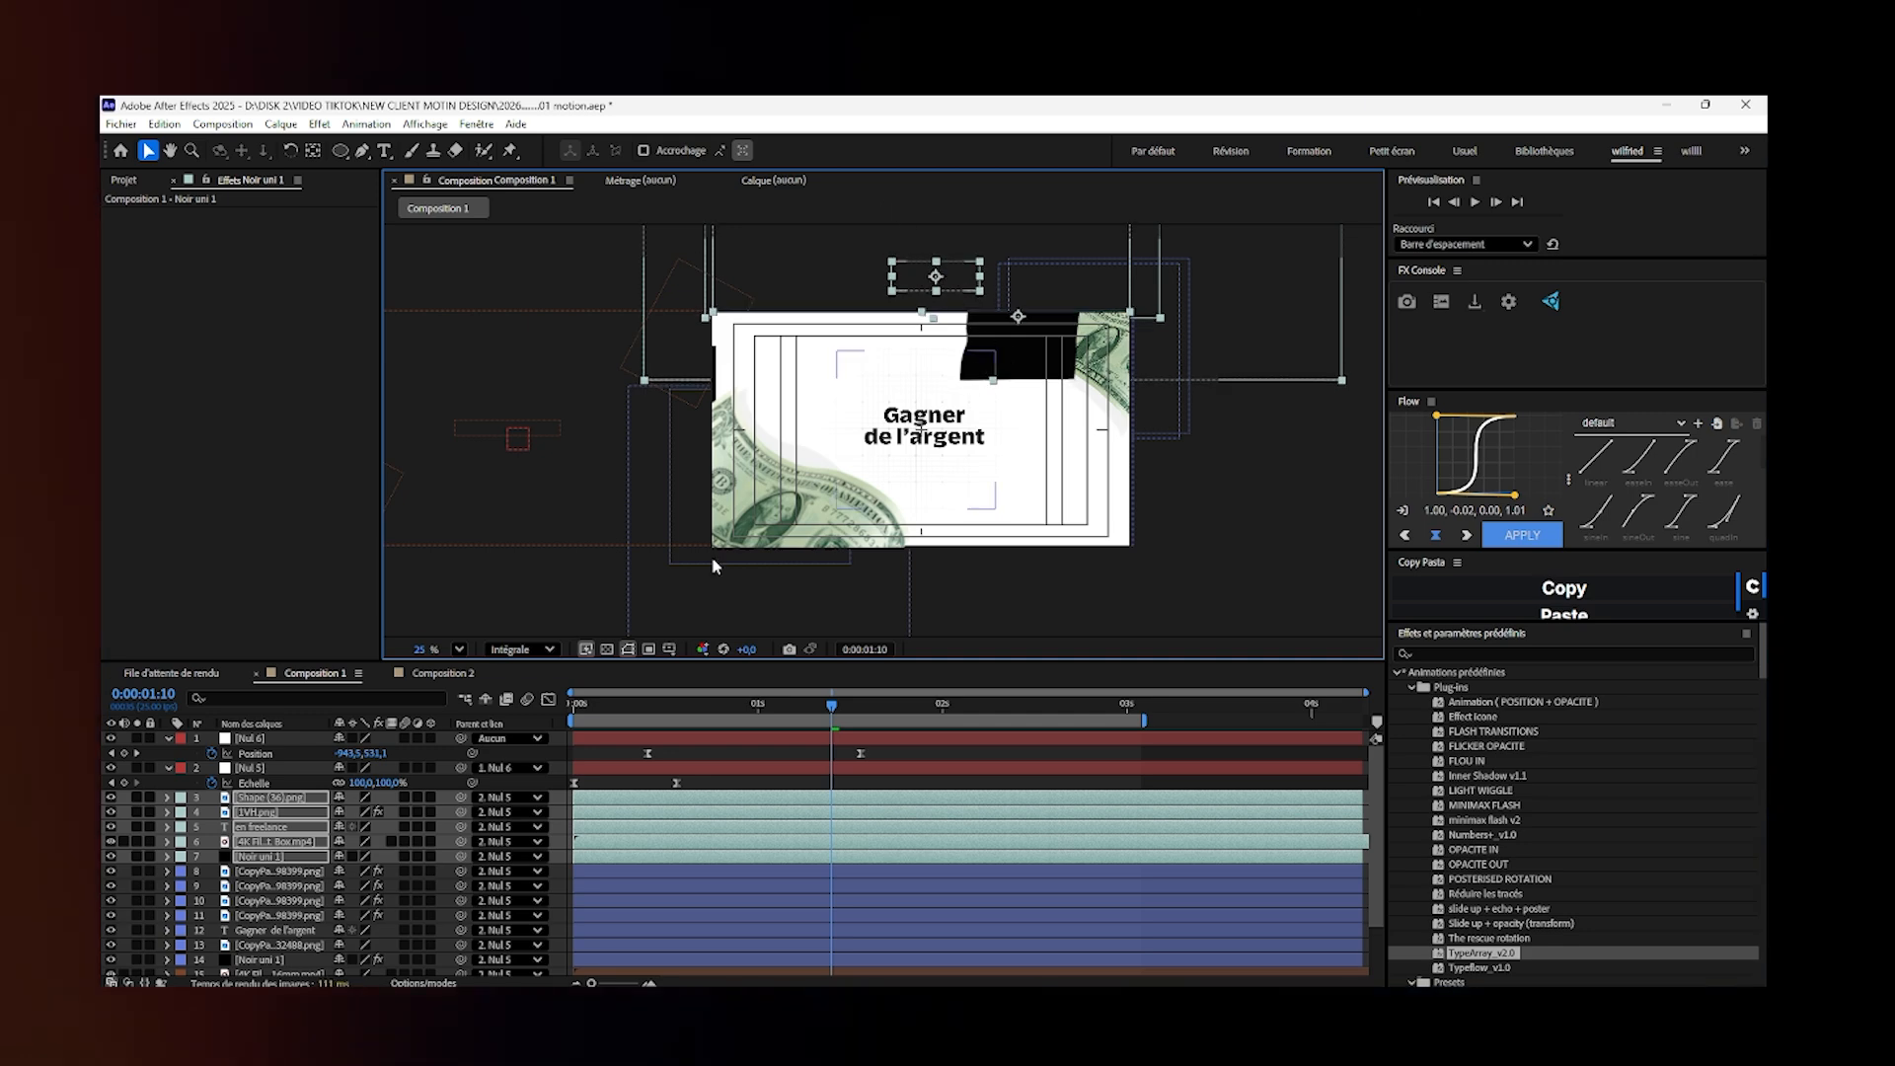
pyautogui.moveTo(282, 857); pyautogui.dragTo(283, 968)
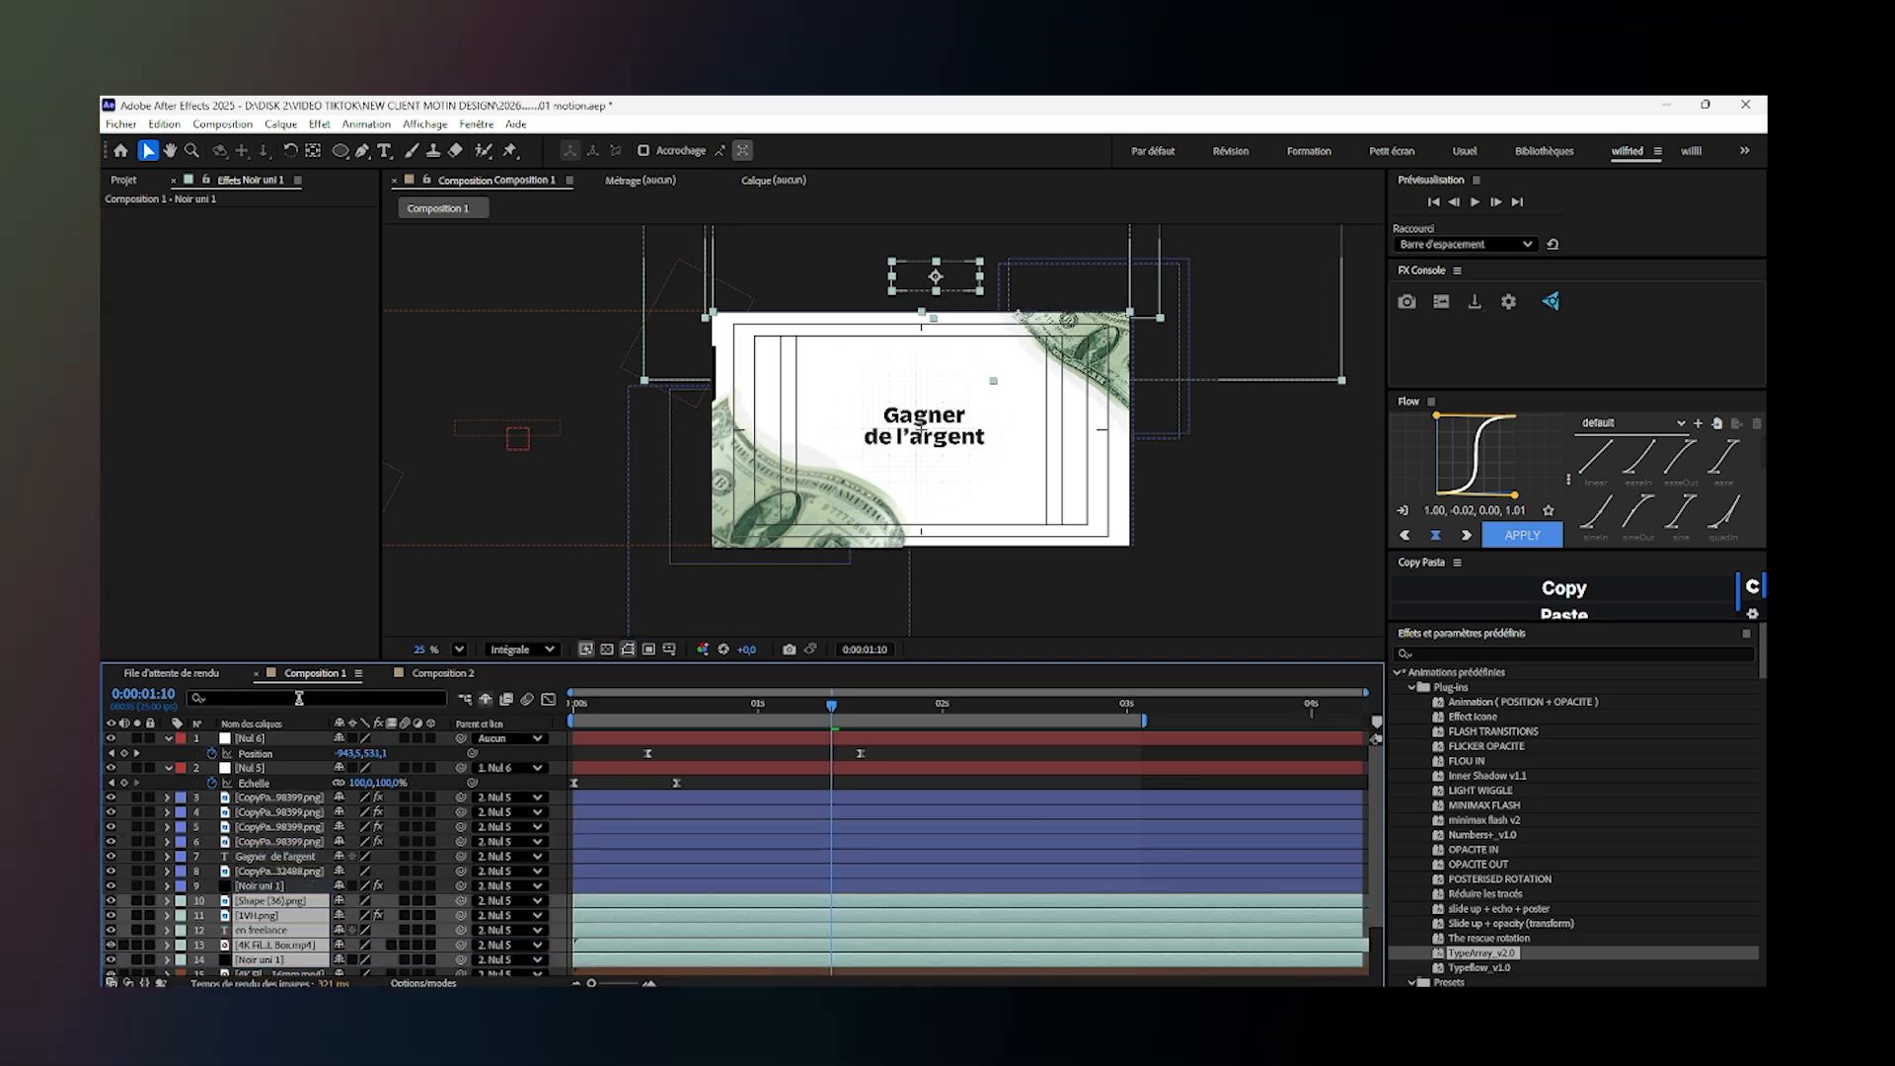
# - Create a new null object above Nul 6 and parent Nul 6 to it
pyautogui.click(260, 738)
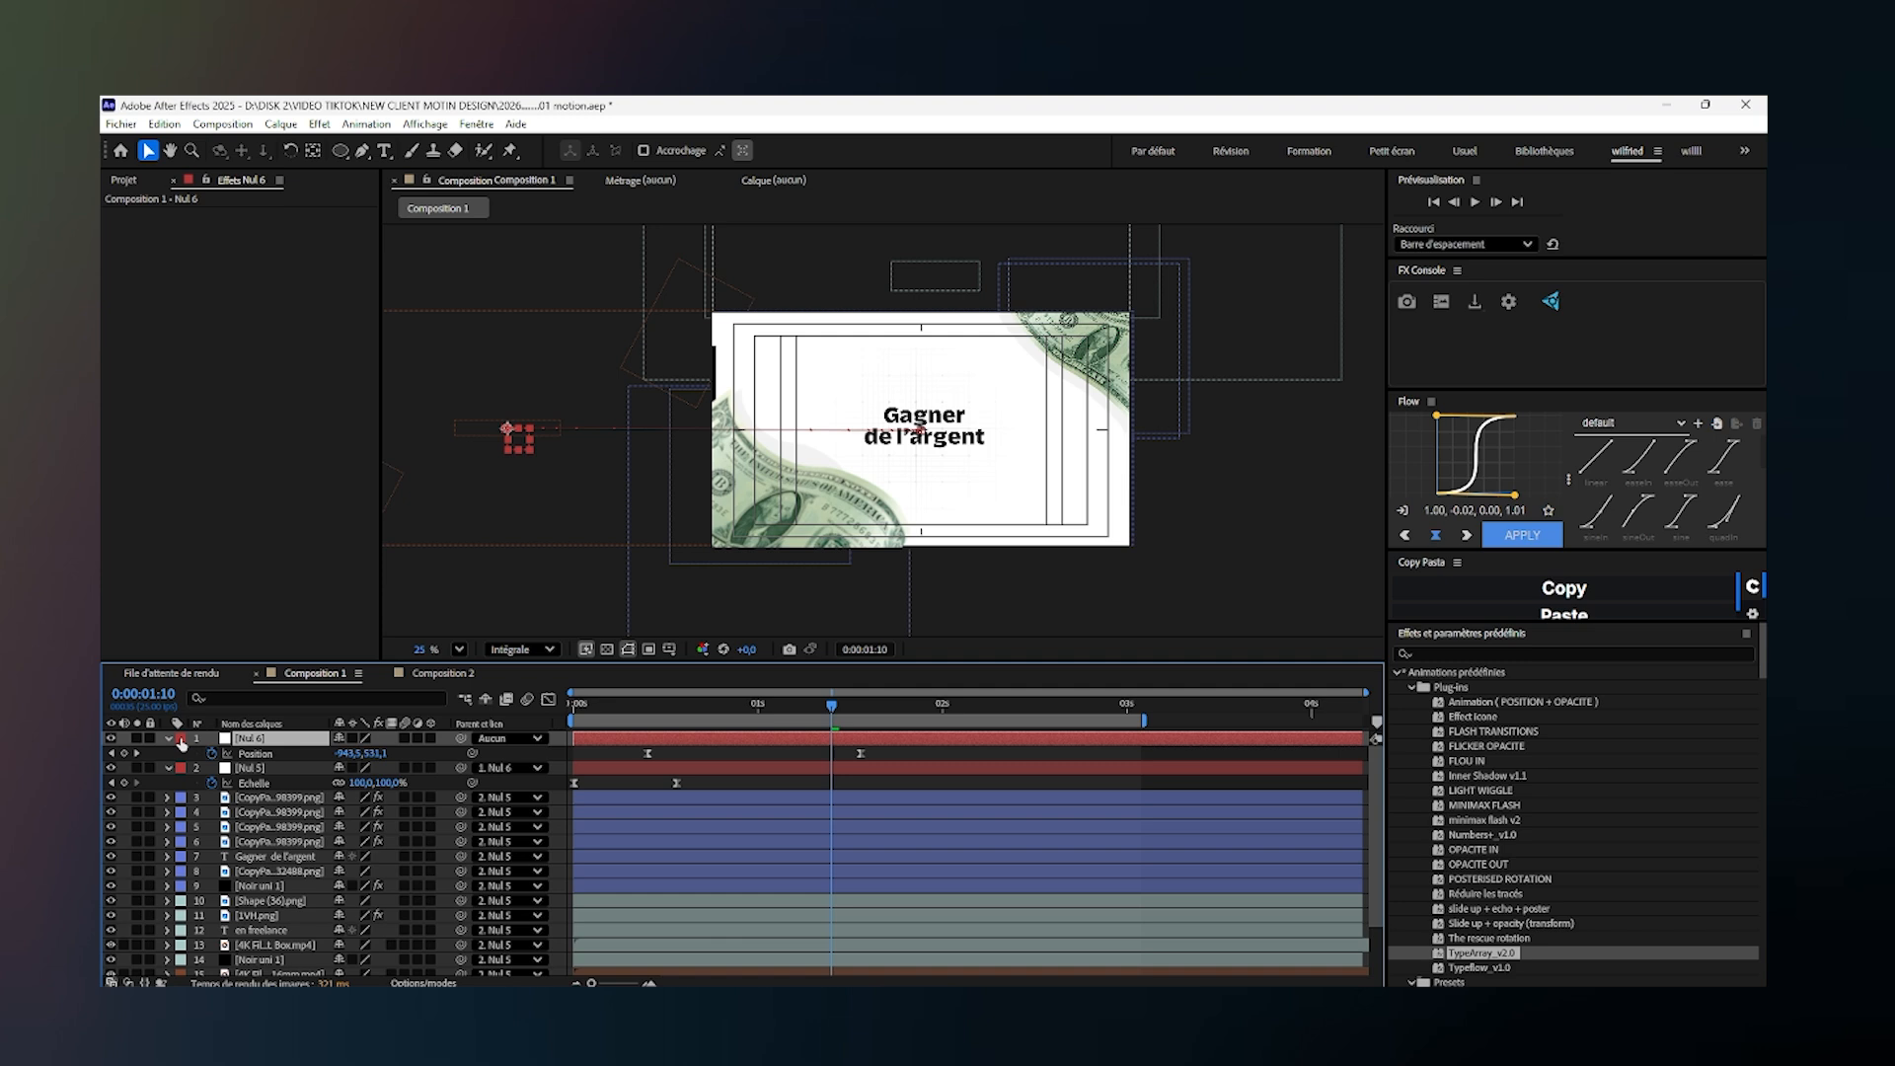
pyautogui.rightClick(129, 750)
pyautogui.moveTo(296, 753)
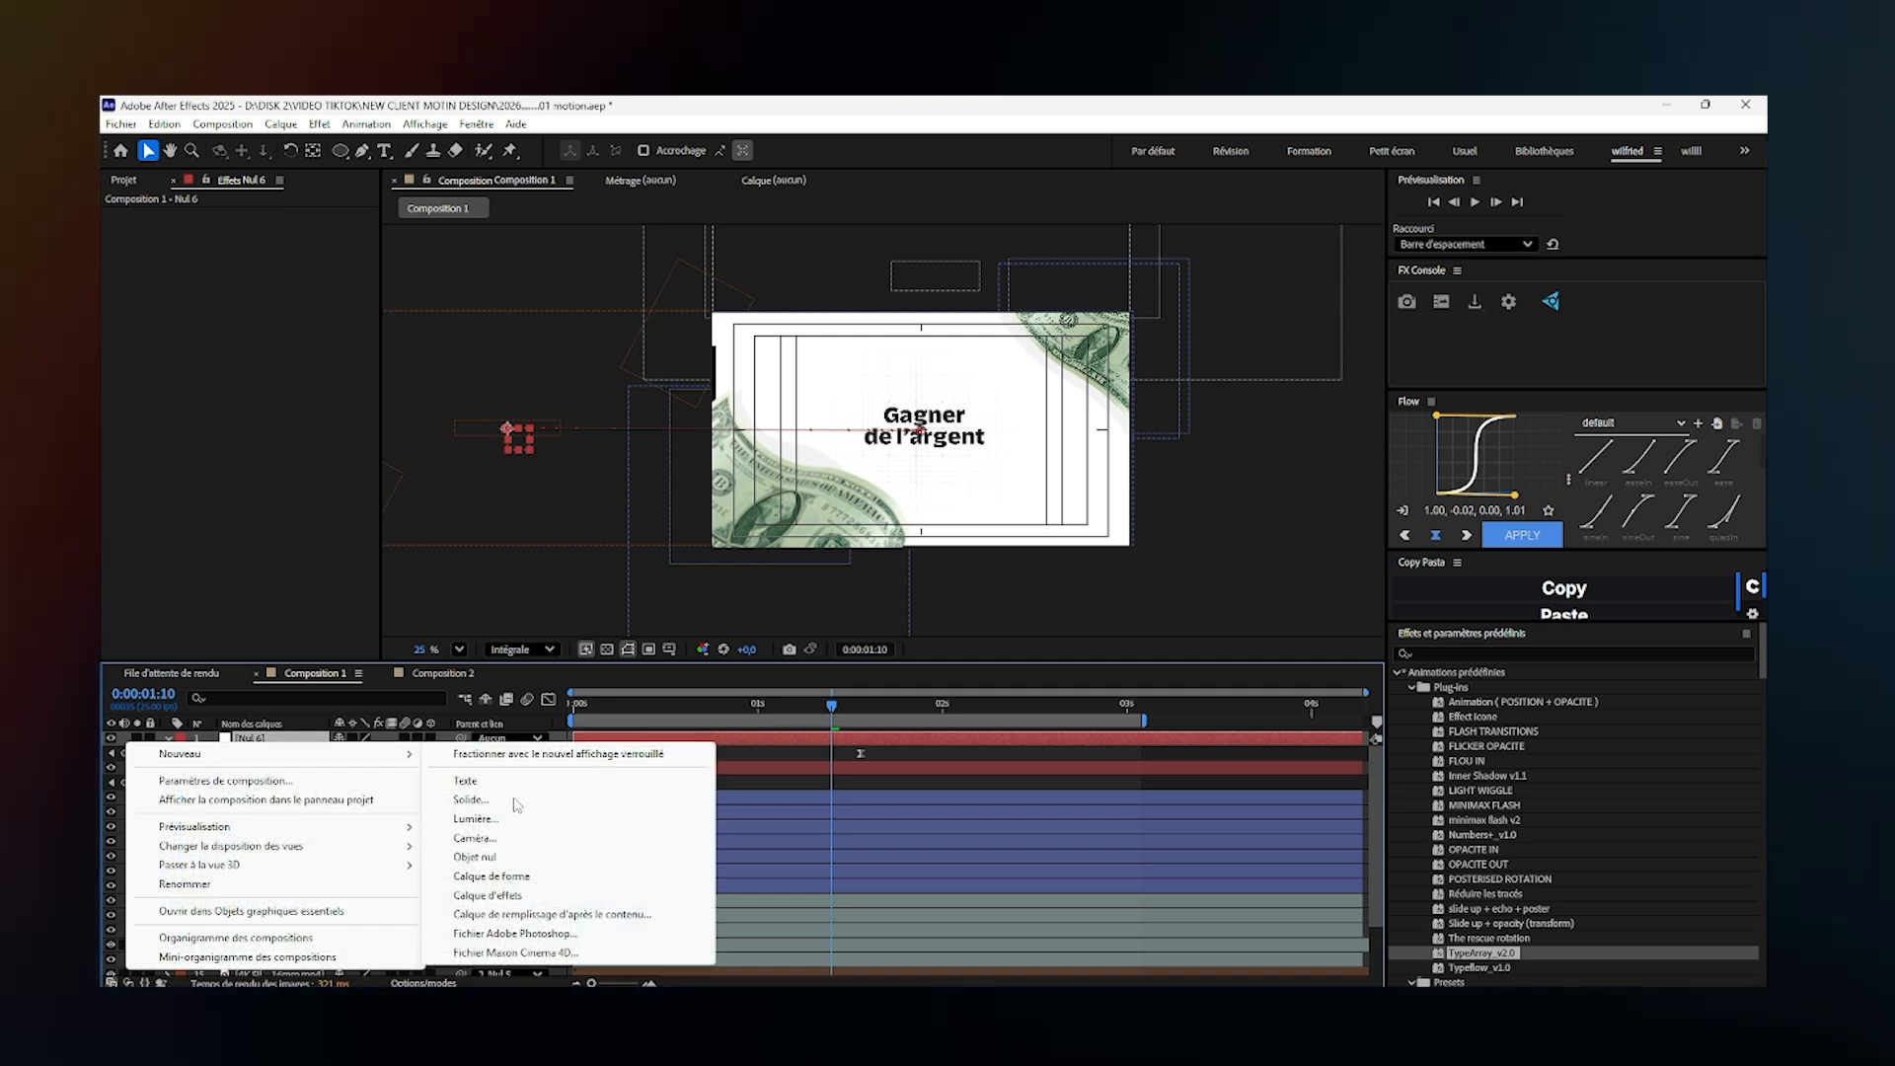
pyautogui.click(602, 856)
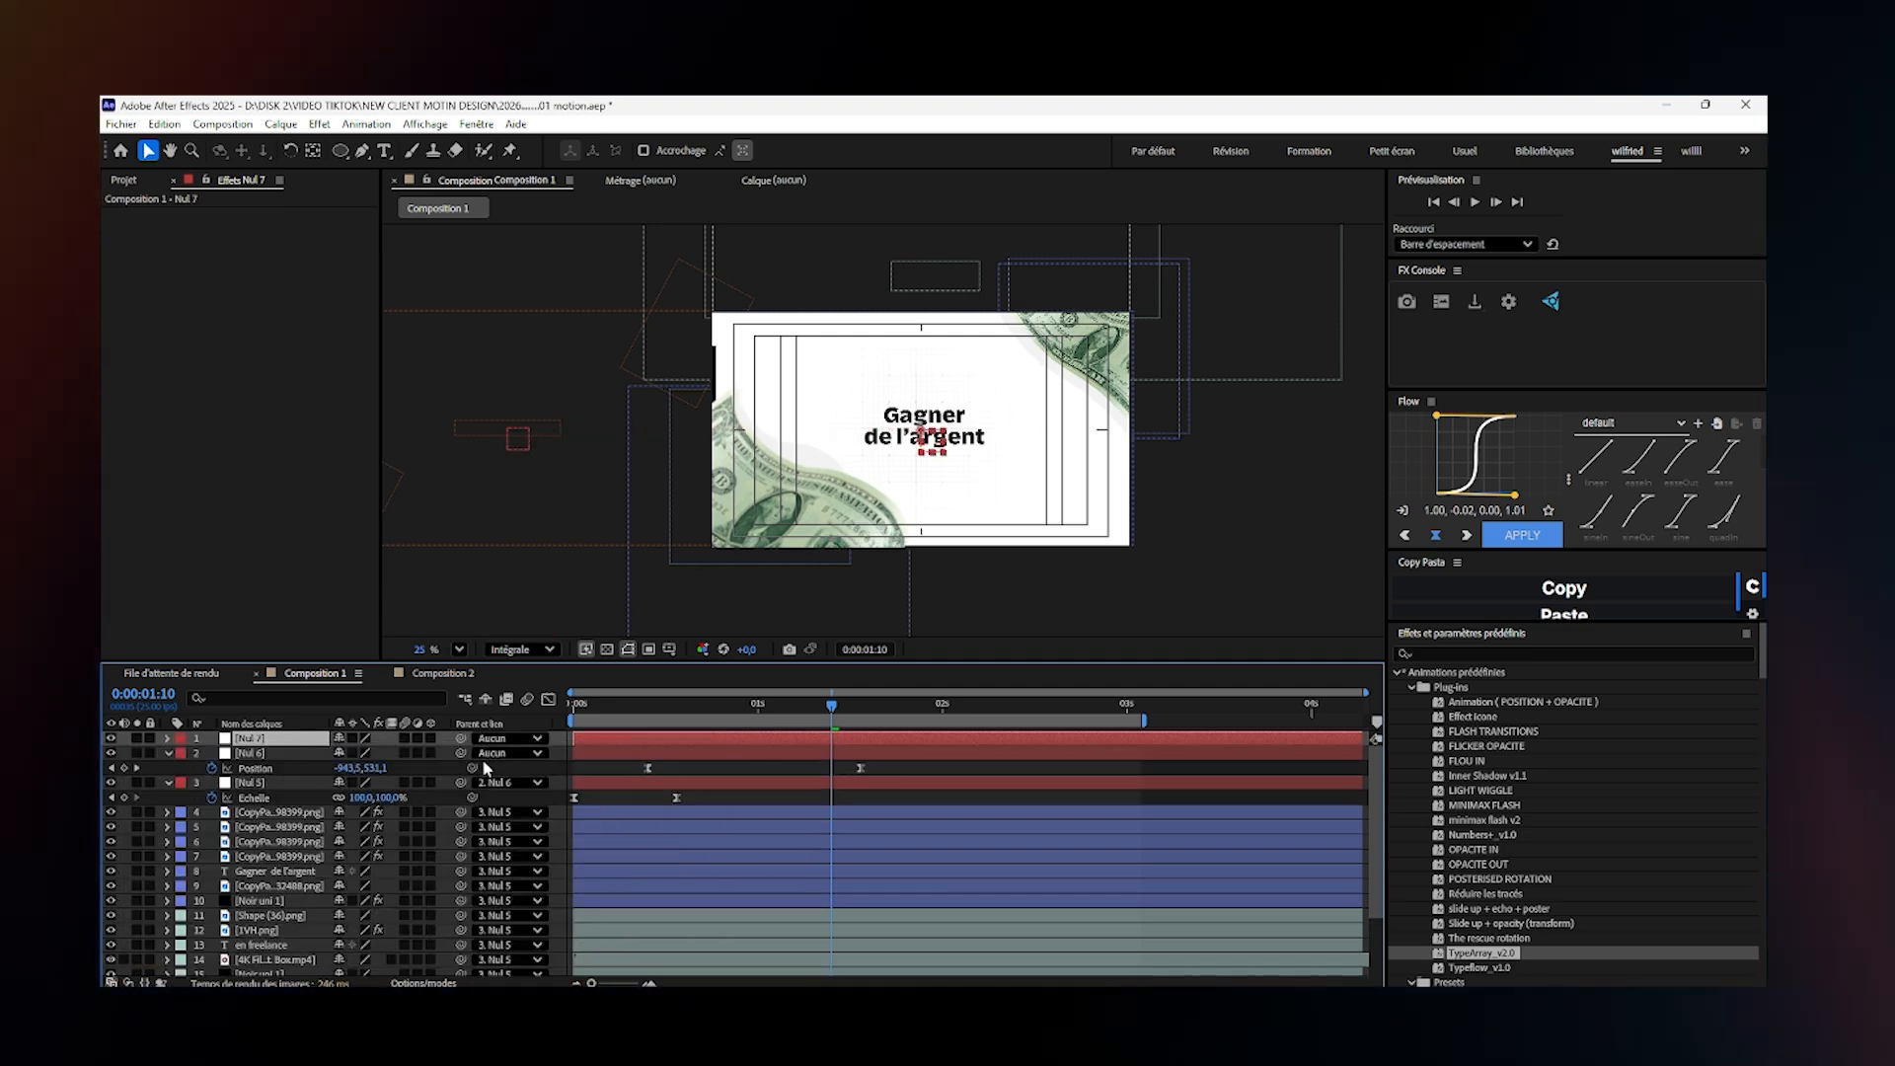
pyautogui.moveTo(460, 753); pyautogui.dragTo(296, 742)
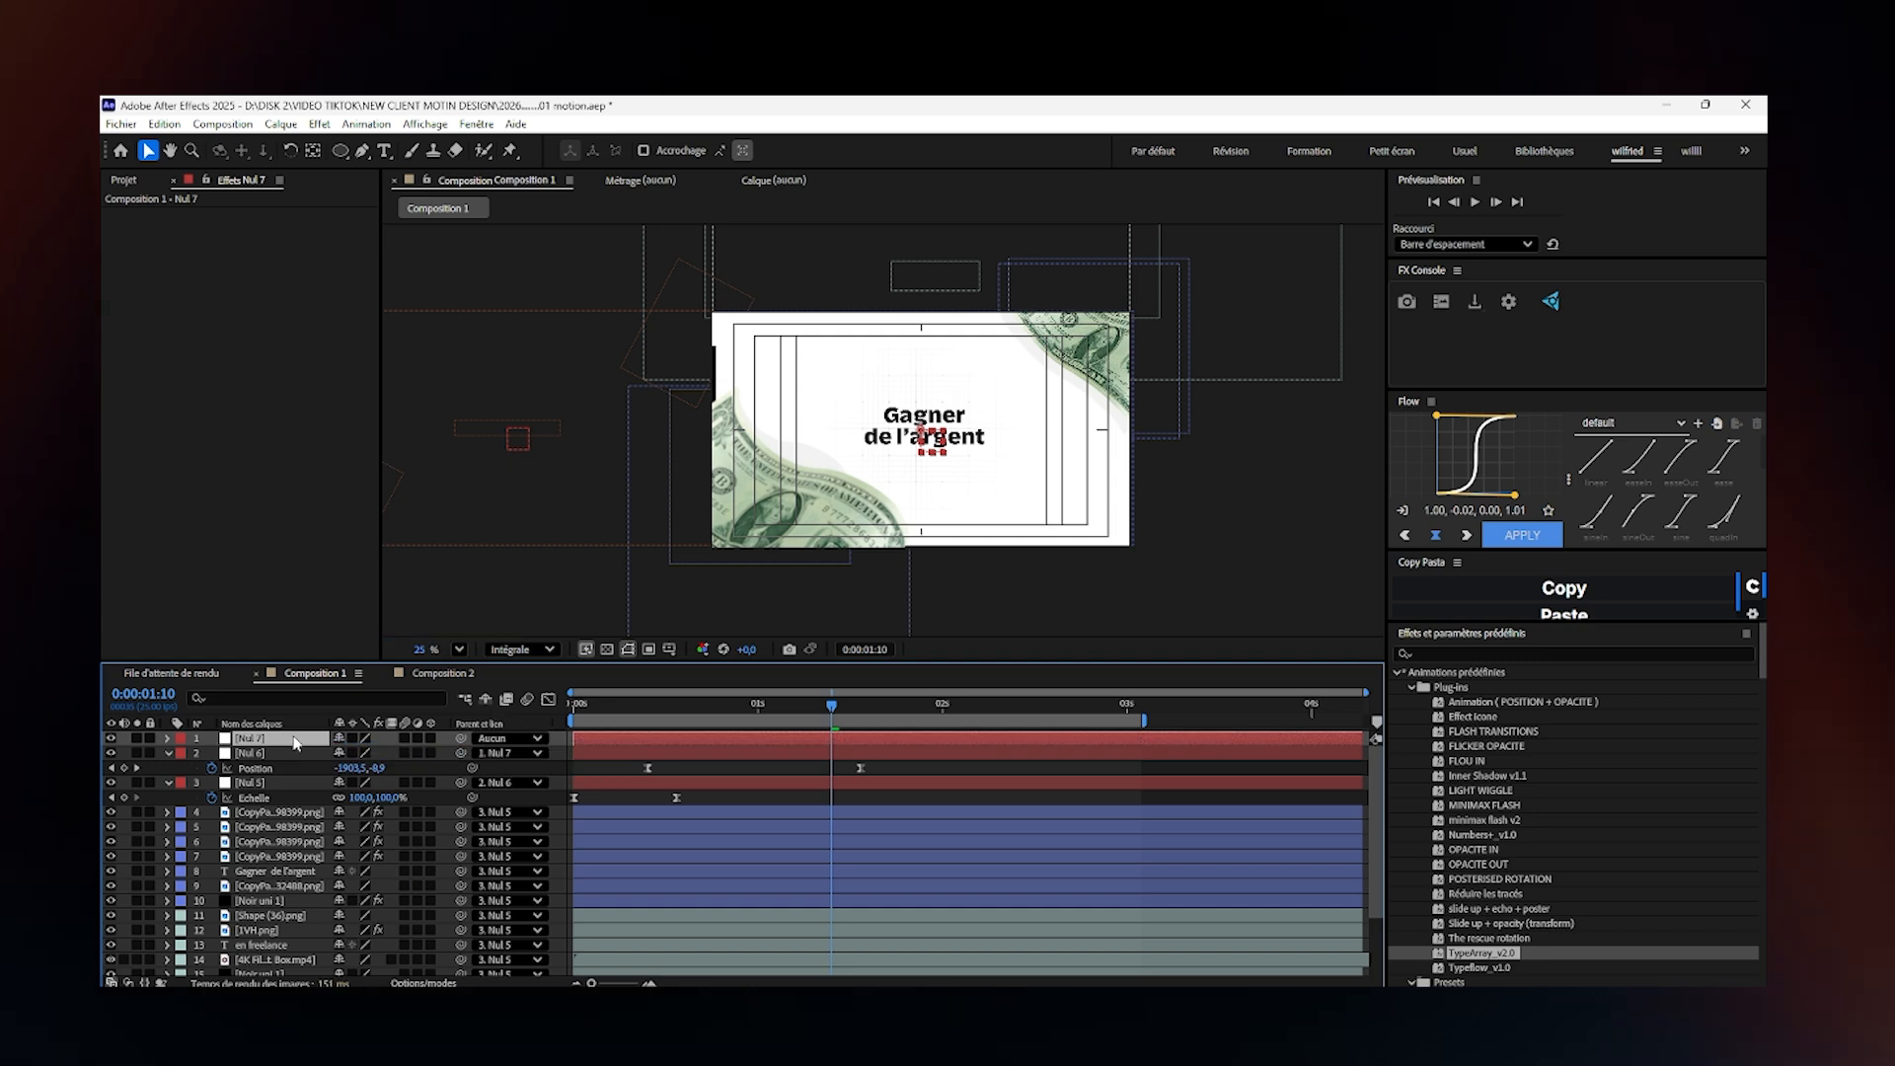
# - Keyframe Nul 7's position at 0:00:01:10 and set it to 960, 1638 at 0:00:01:24, bringing the "en freelance" scene into frame
pyautogui.press('p')
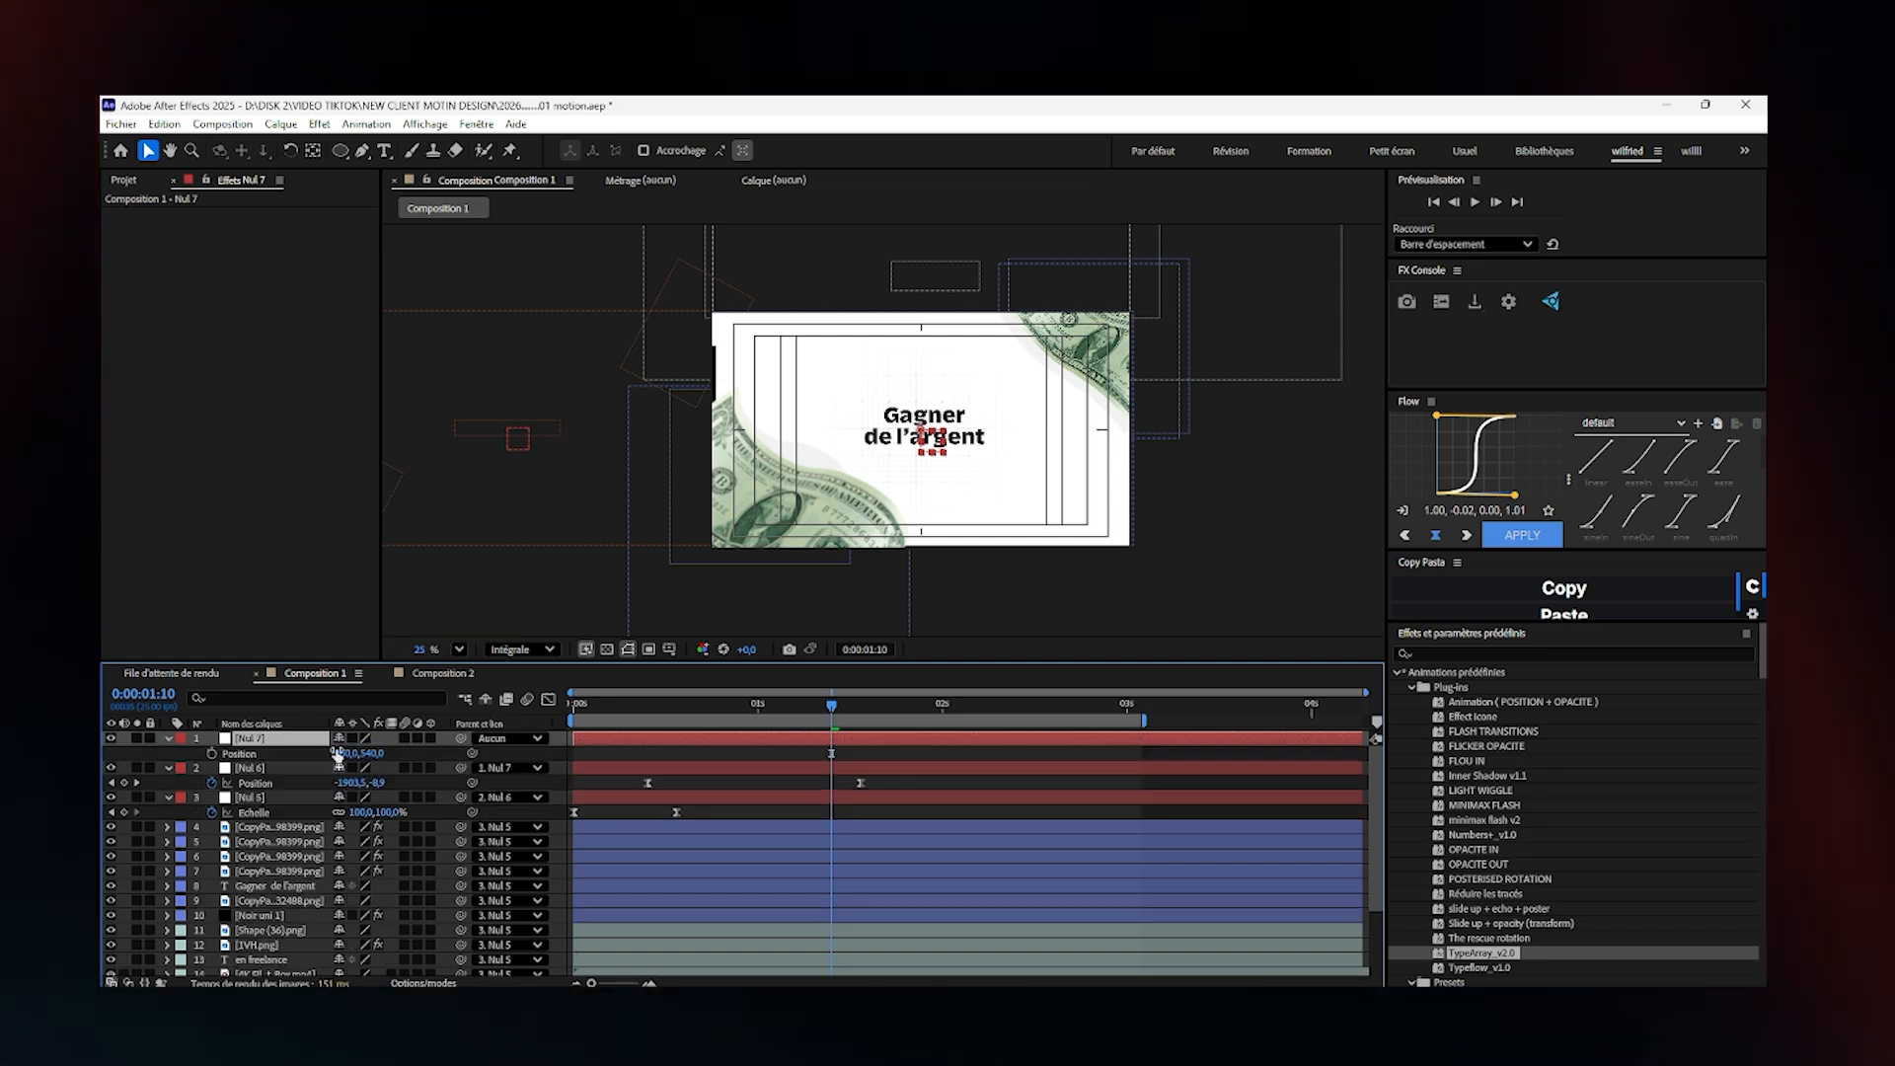
pyautogui.click(211, 753)
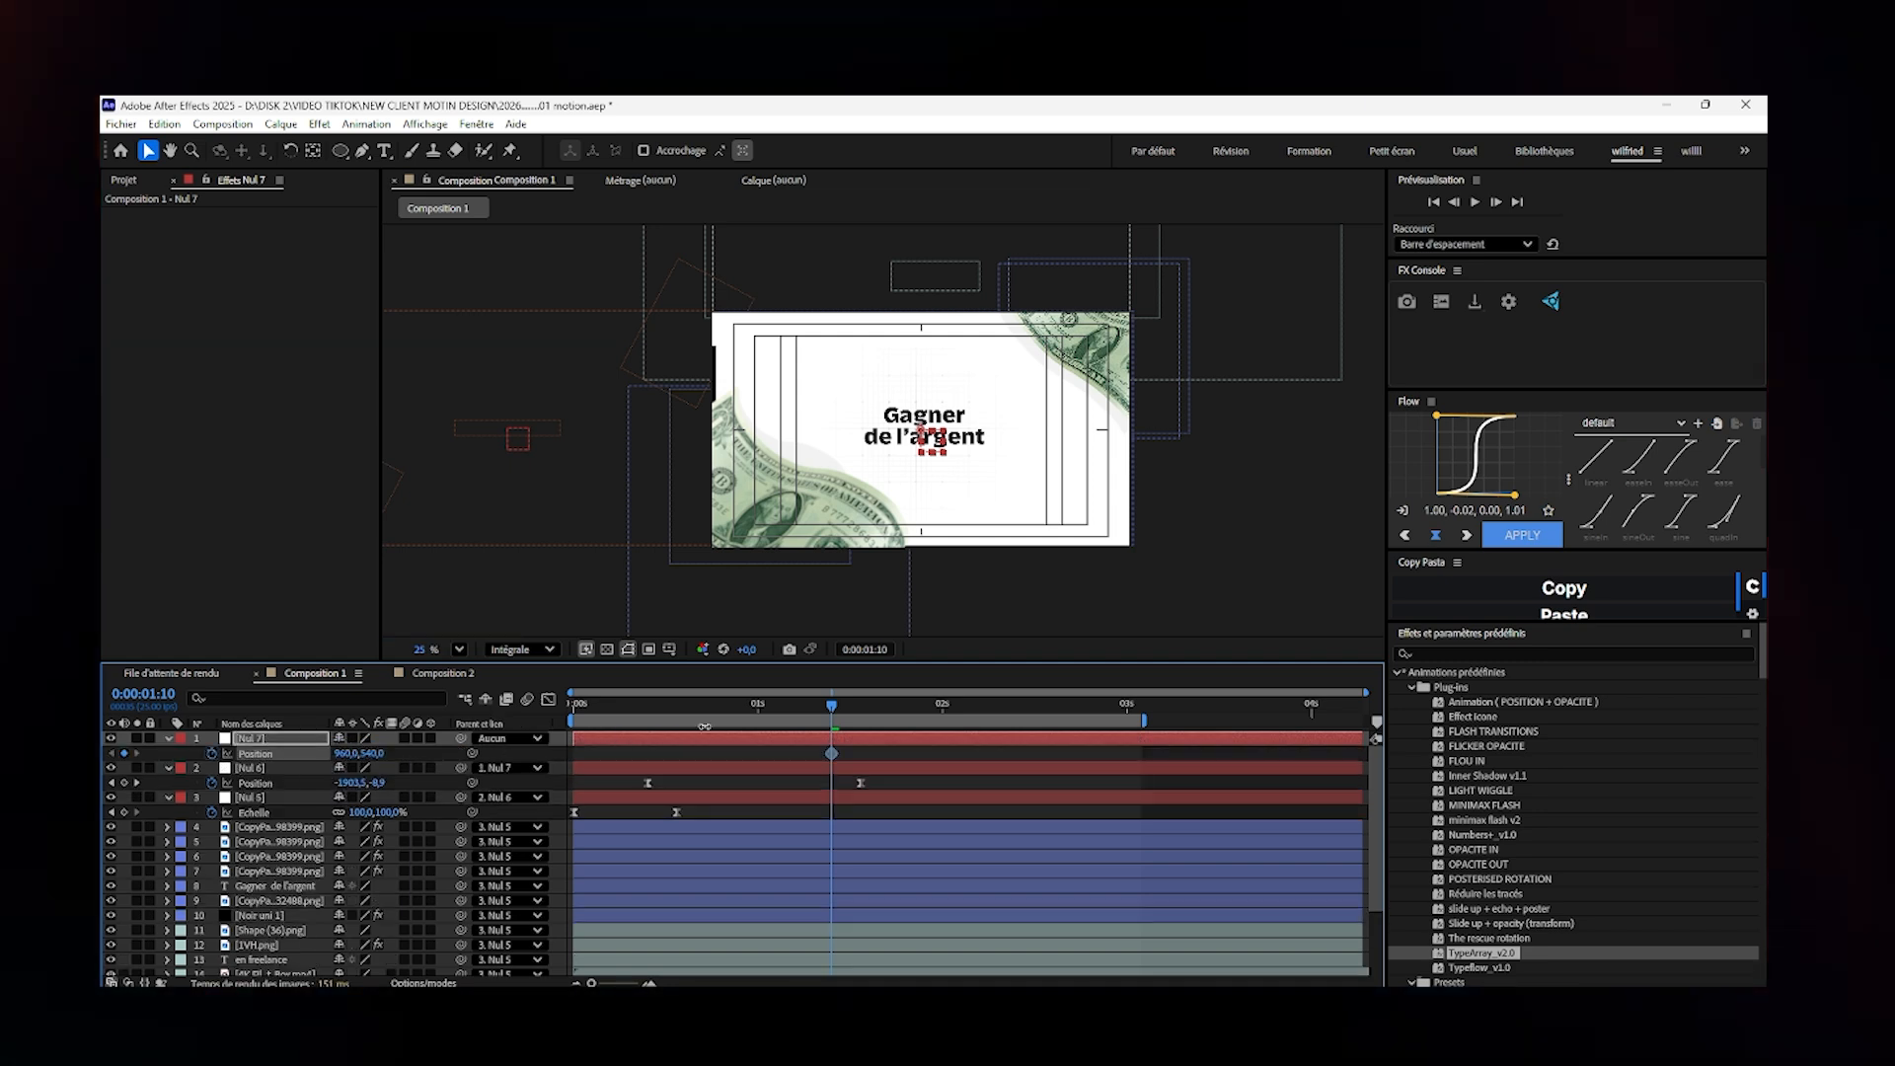
pyautogui.moveTo(905, 713); pyautogui.dragTo(934, 708)
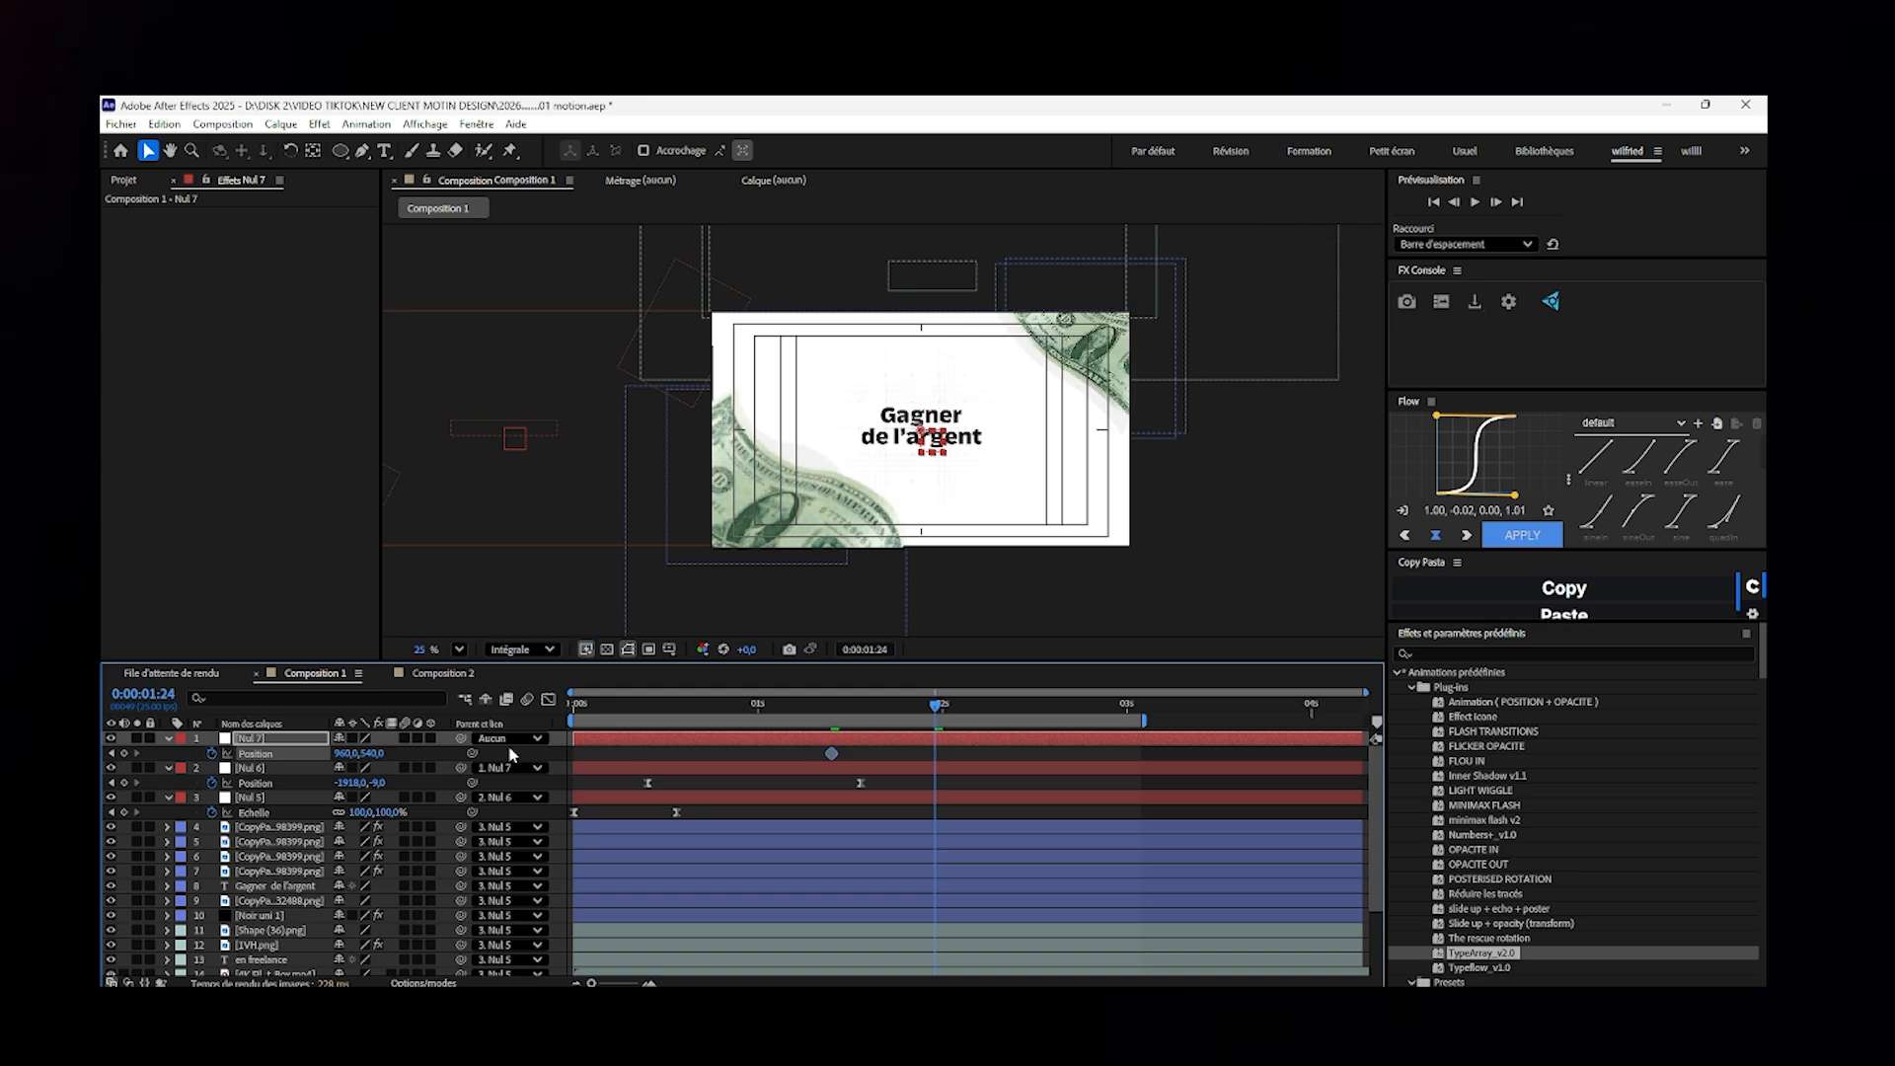
pyautogui.moveTo(371, 753); pyautogui.dragTo(1246, 834)
# - Ease both Nul 7 position keyframes and reshape their speed curve into a sharp central peak, with the last keyframe at about 0:00:02:15
pyautogui.moveTo(983, 748); pyautogui.dragTo(738, 756)
pyautogui.press('F9')
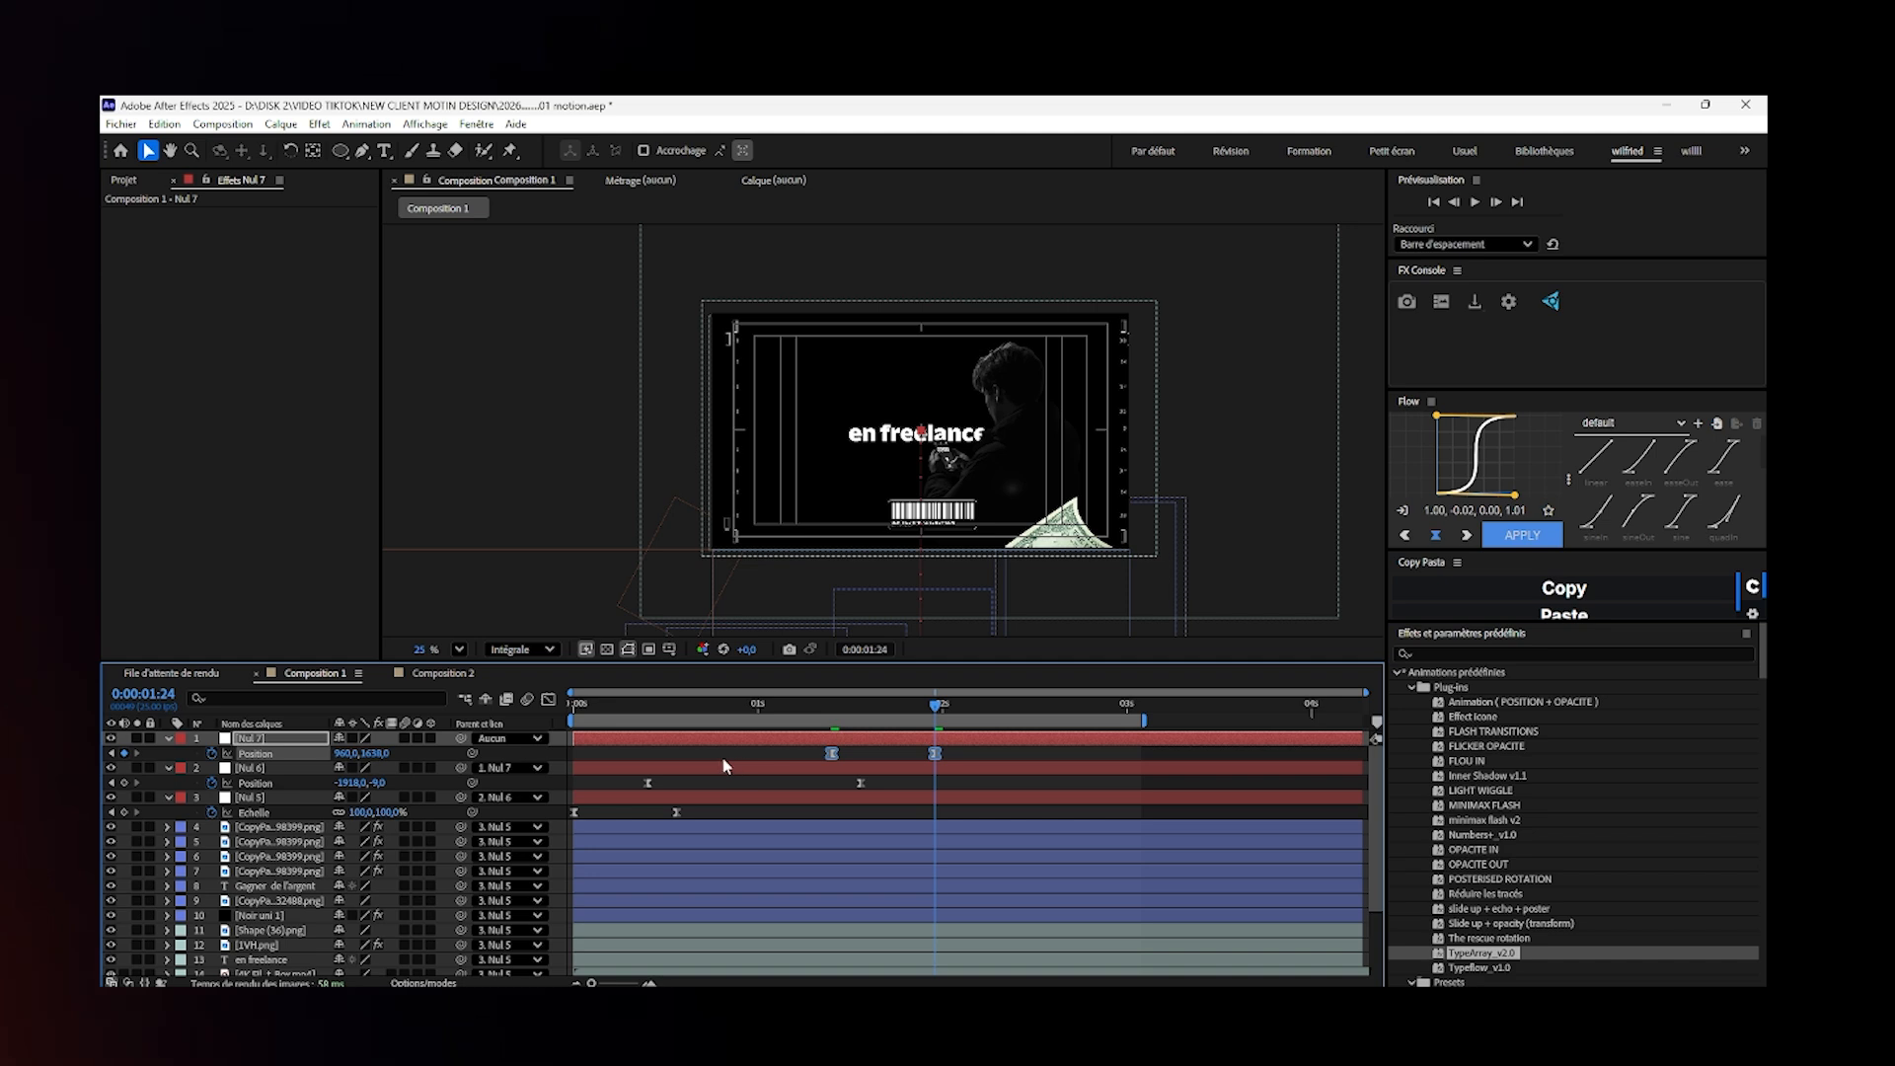
pyautogui.click(548, 699)
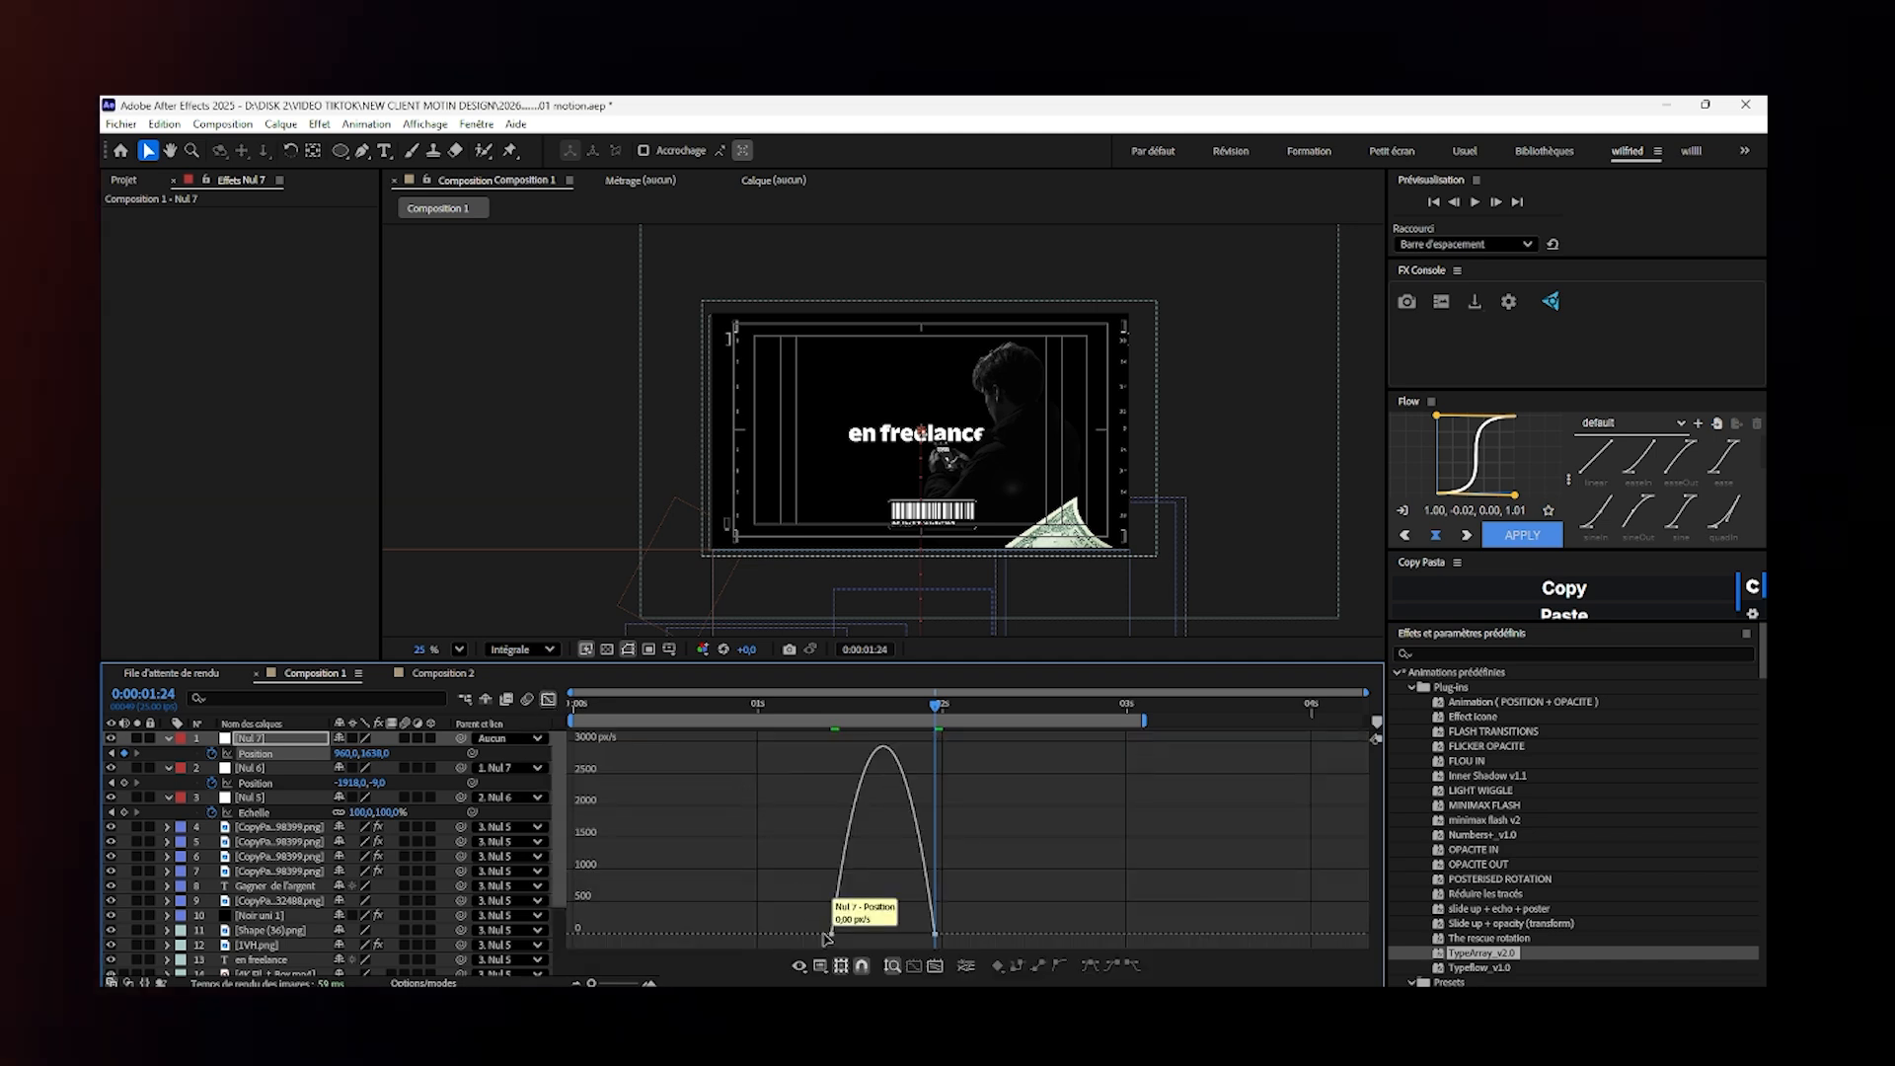
pyautogui.moveTo(850, 936); pyautogui.dragTo(1053, 936)
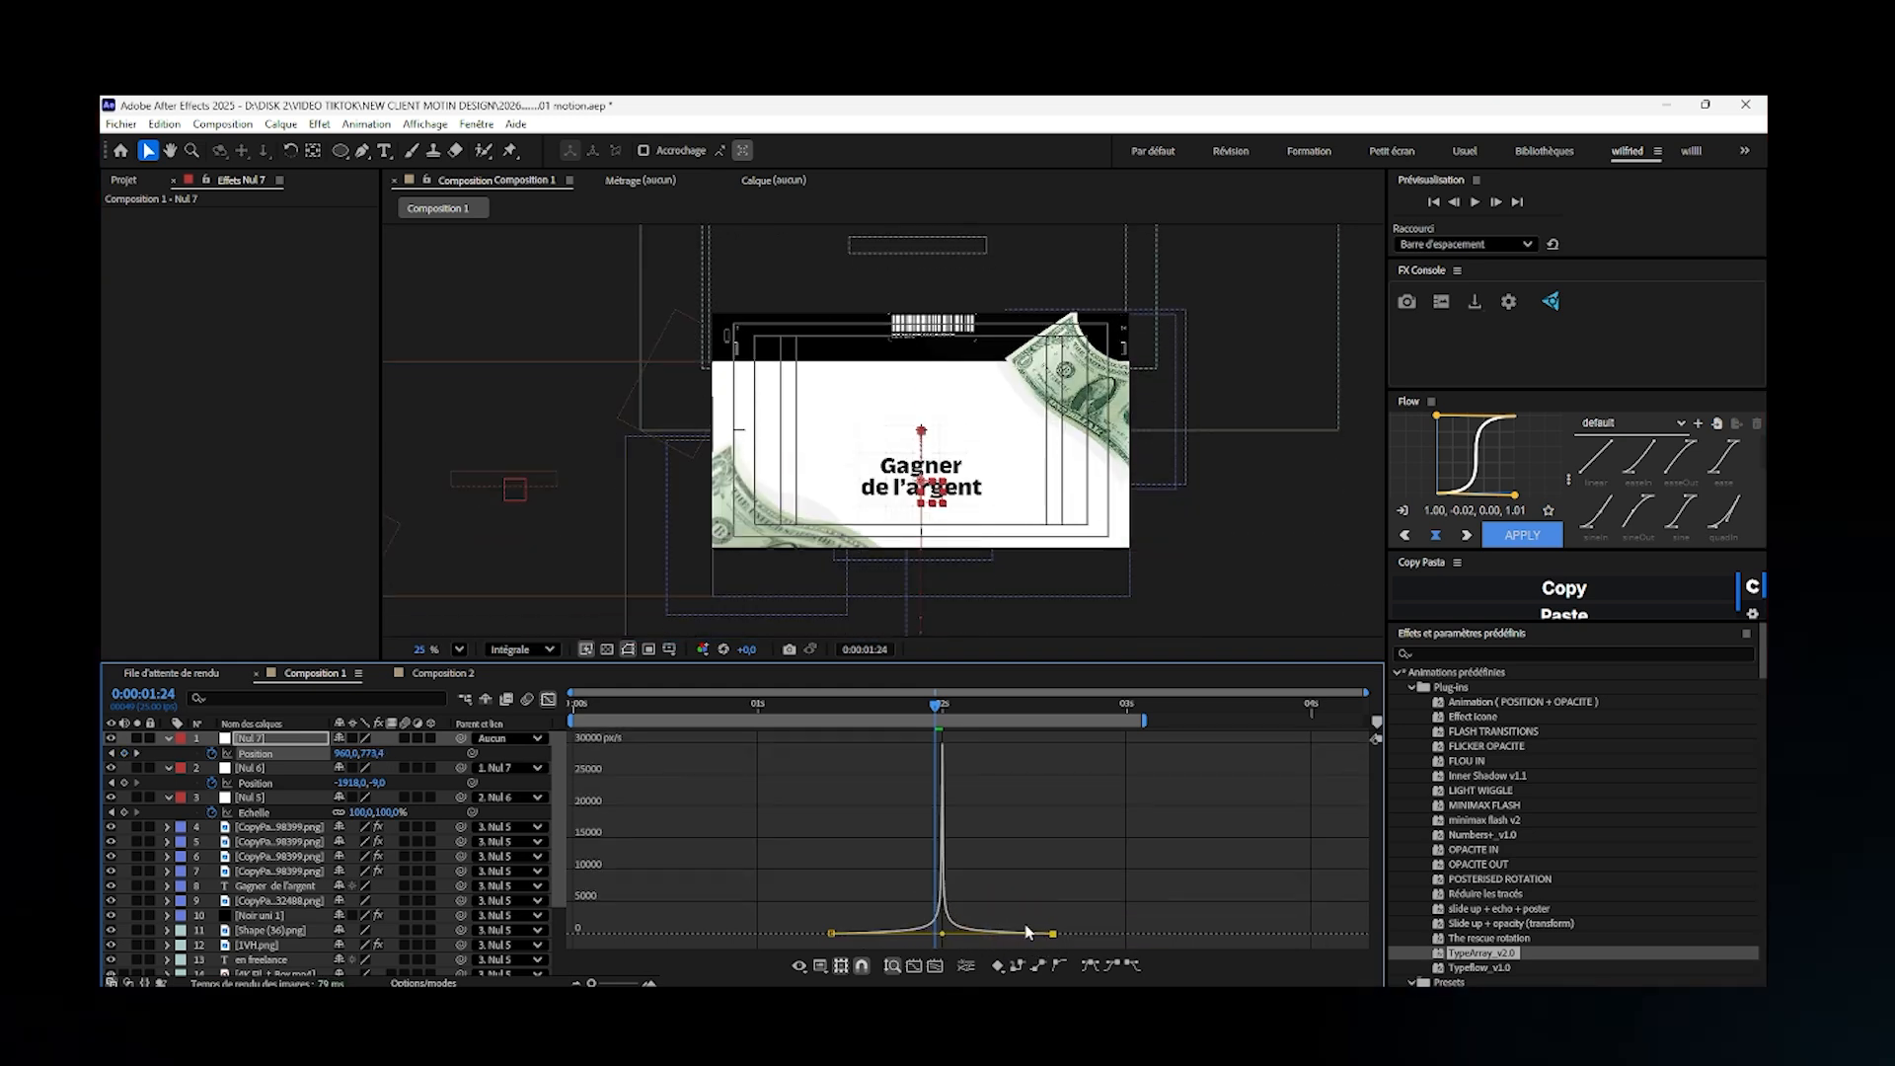
pyautogui.click(548, 700)
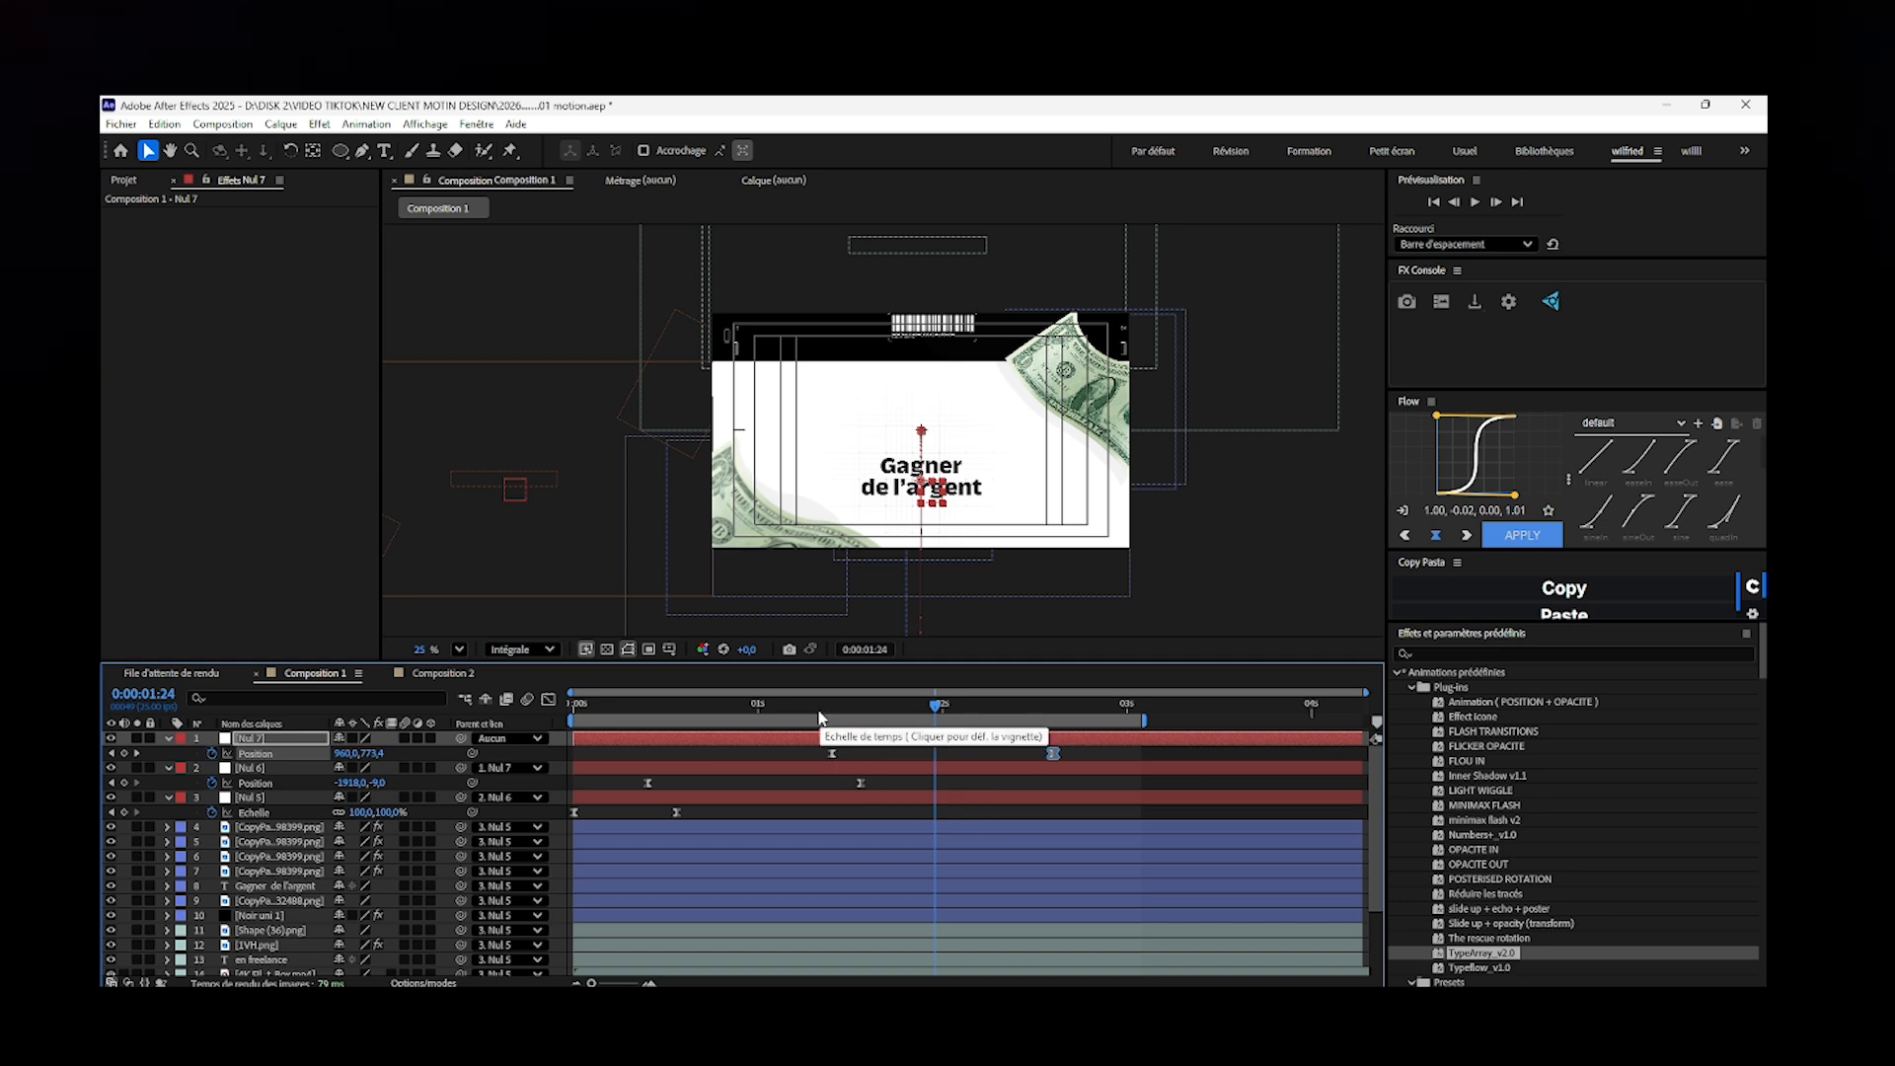
# - Shift both Nul 7 position keyframes together so the first one sits at about 0:00:01:11
pyautogui.moveTo(807, 714)
pyautogui.mouseDown()
pyautogui.moveTo(769, 717)
pyautogui.moveTo(905, 741)
pyautogui.moveTo(815, 744)
pyautogui.mouseUp()
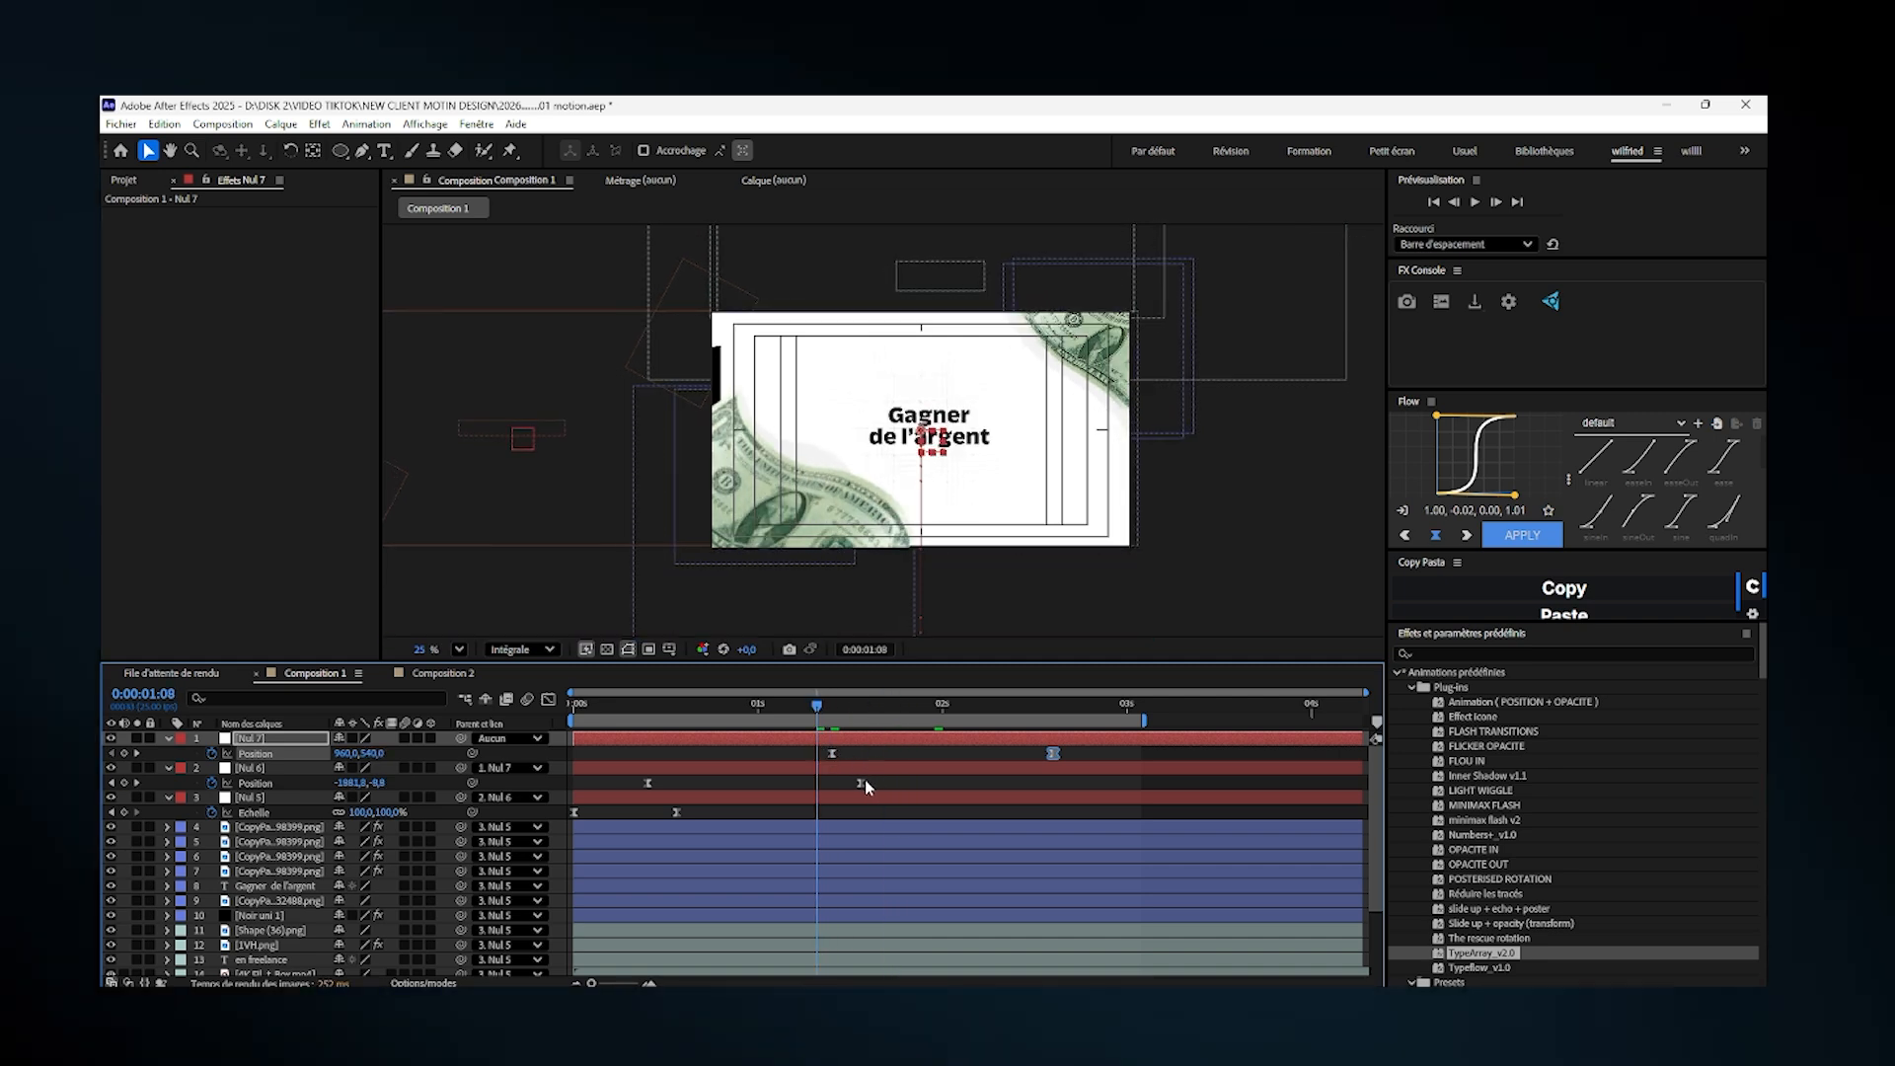
pyautogui.moveTo(1130, 756); pyautogui.dragTo(818, 755)
pyautogui.click(817, 756)
pyautogui.moveTo(1105, 760); pyautogui.dragTo(928, 761)
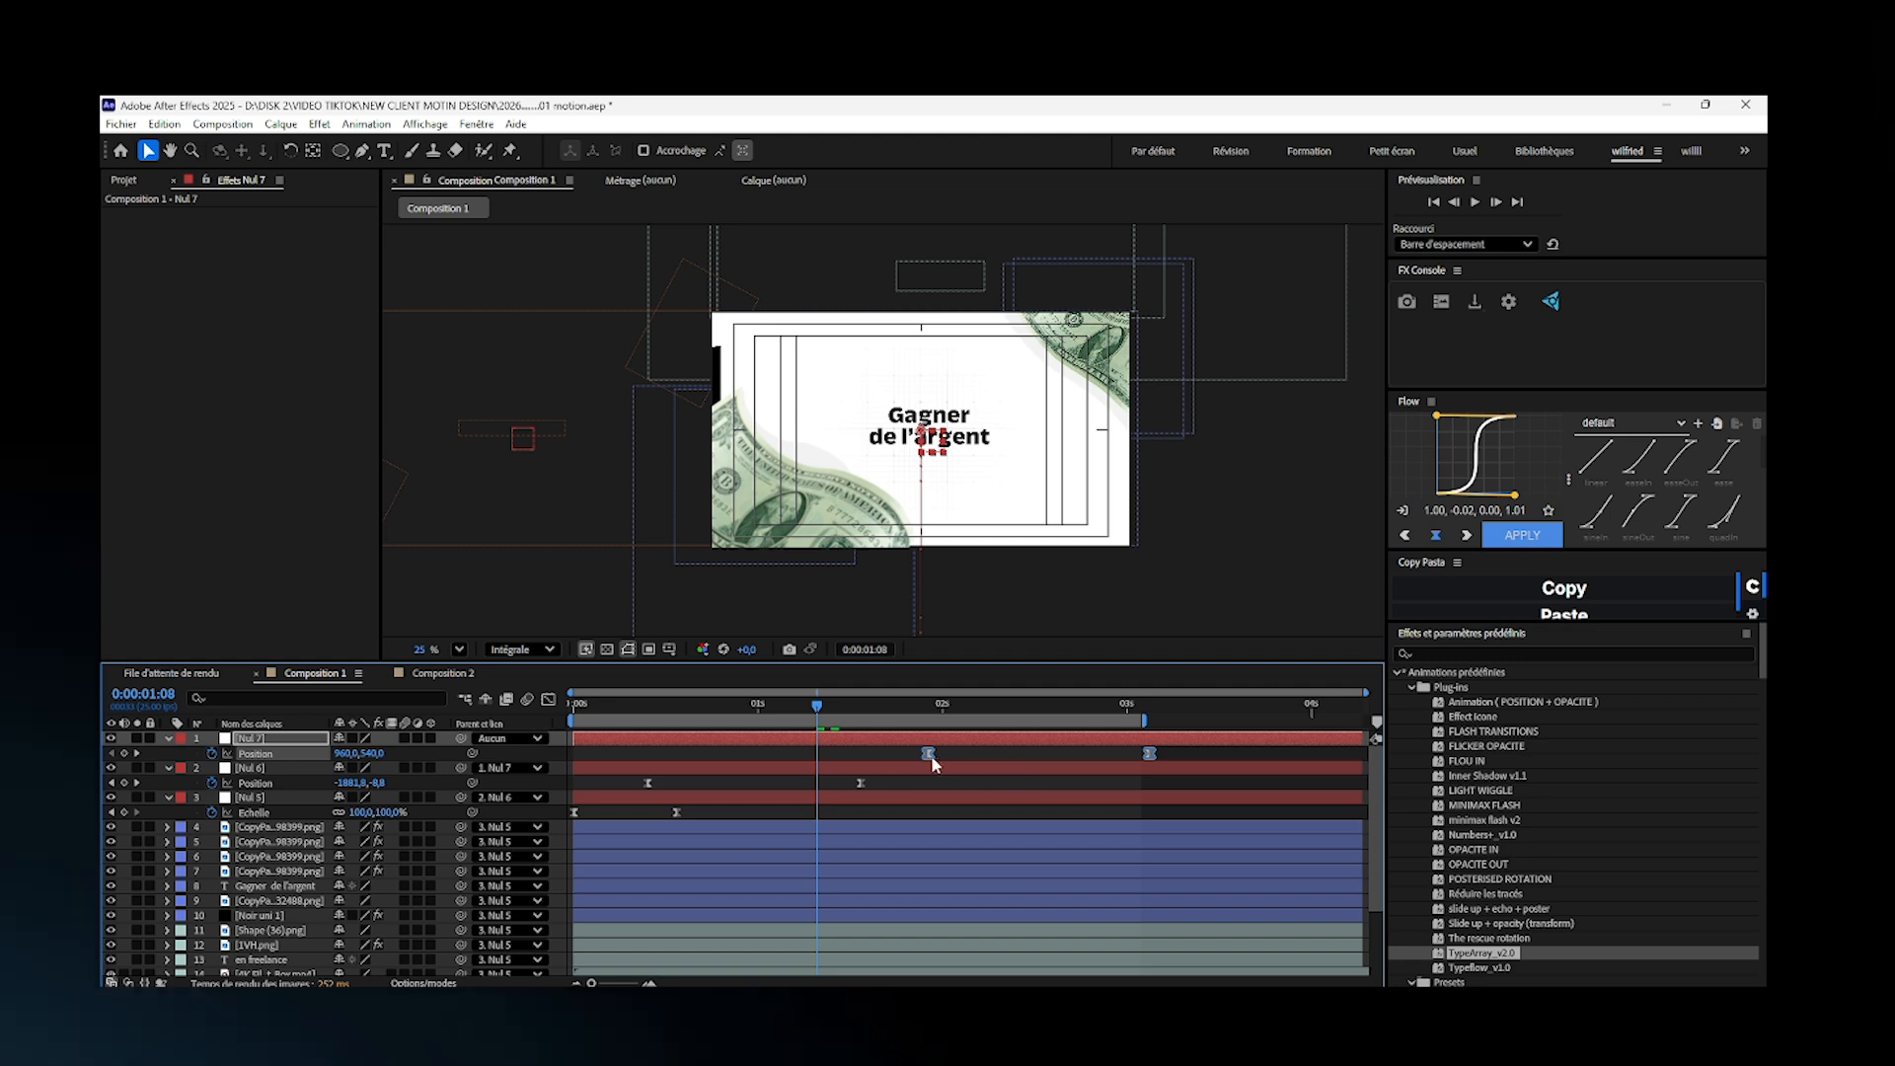
pyautogui.moveTo(854, 711); pyautogui.dragTo(841, 754)
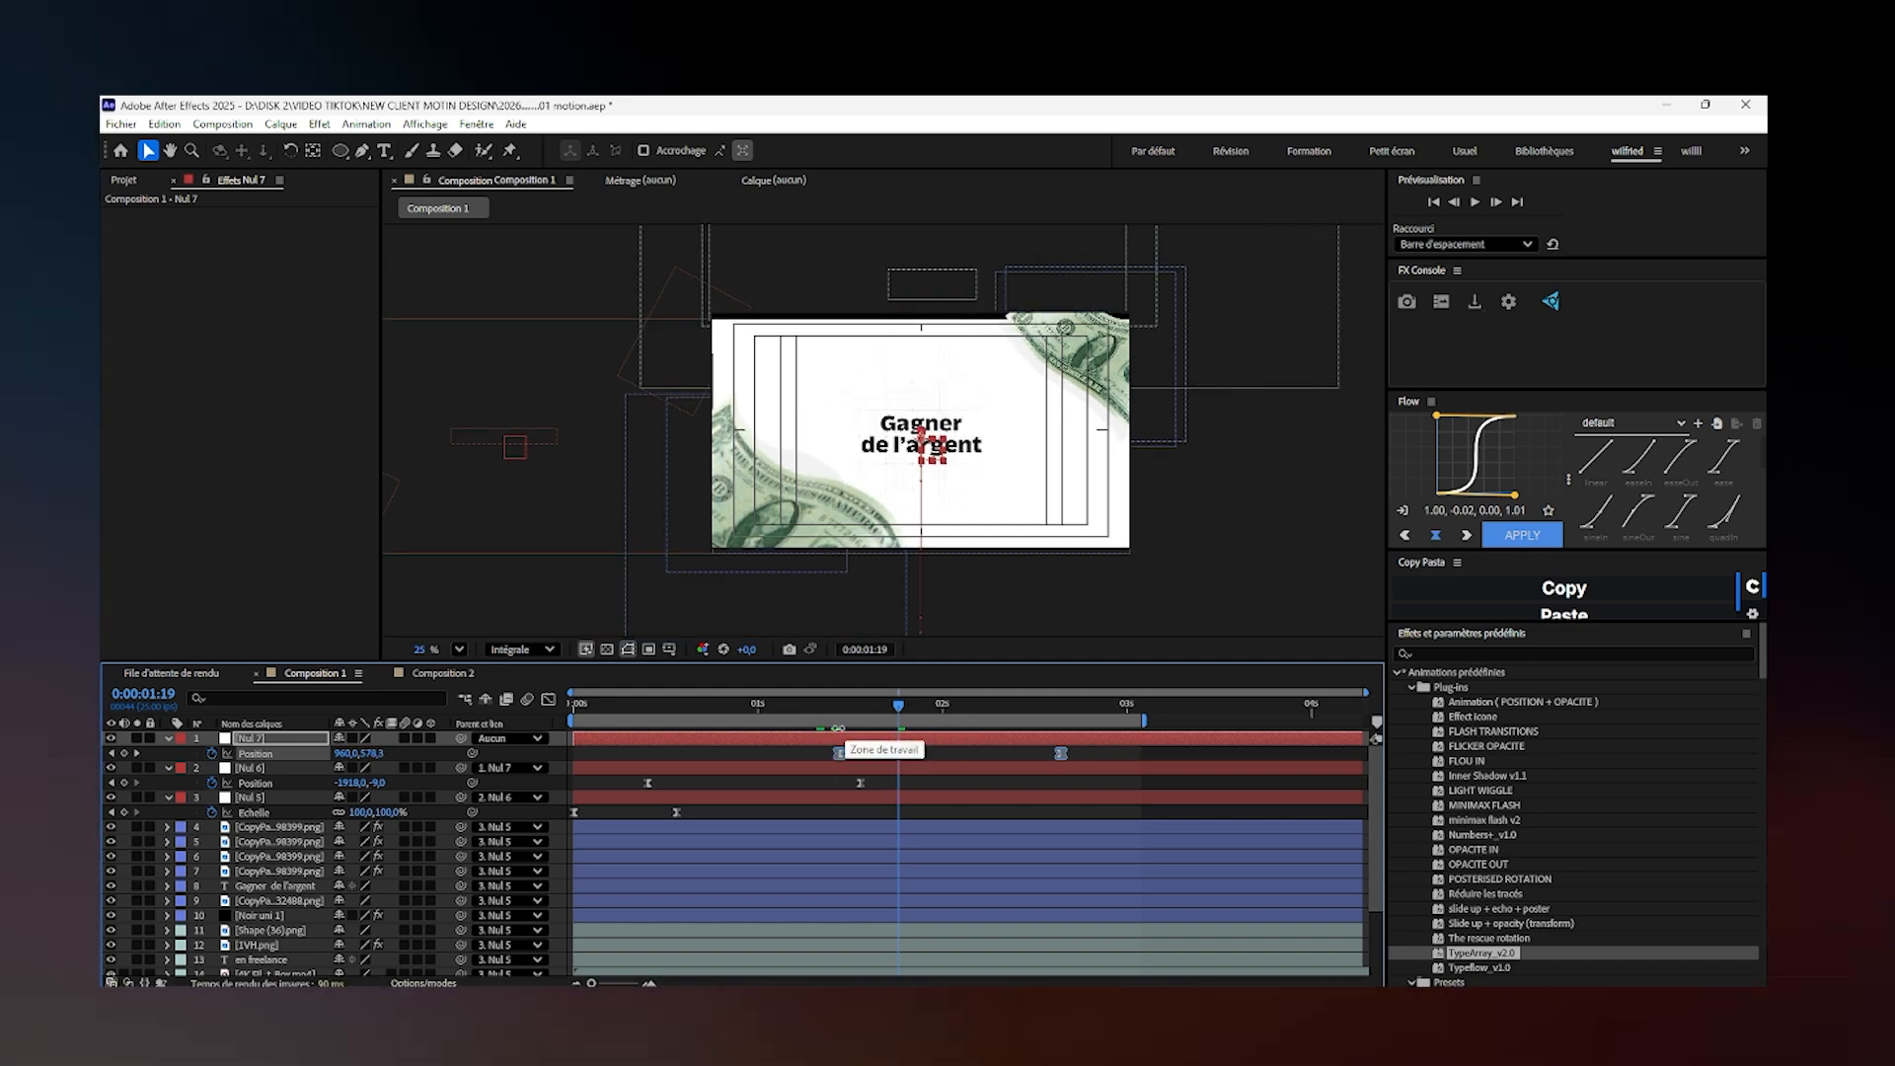
# - Preview the animation from the start through the vertical slide towards the "en freelance" scene
pyautogui.click(829, 713)
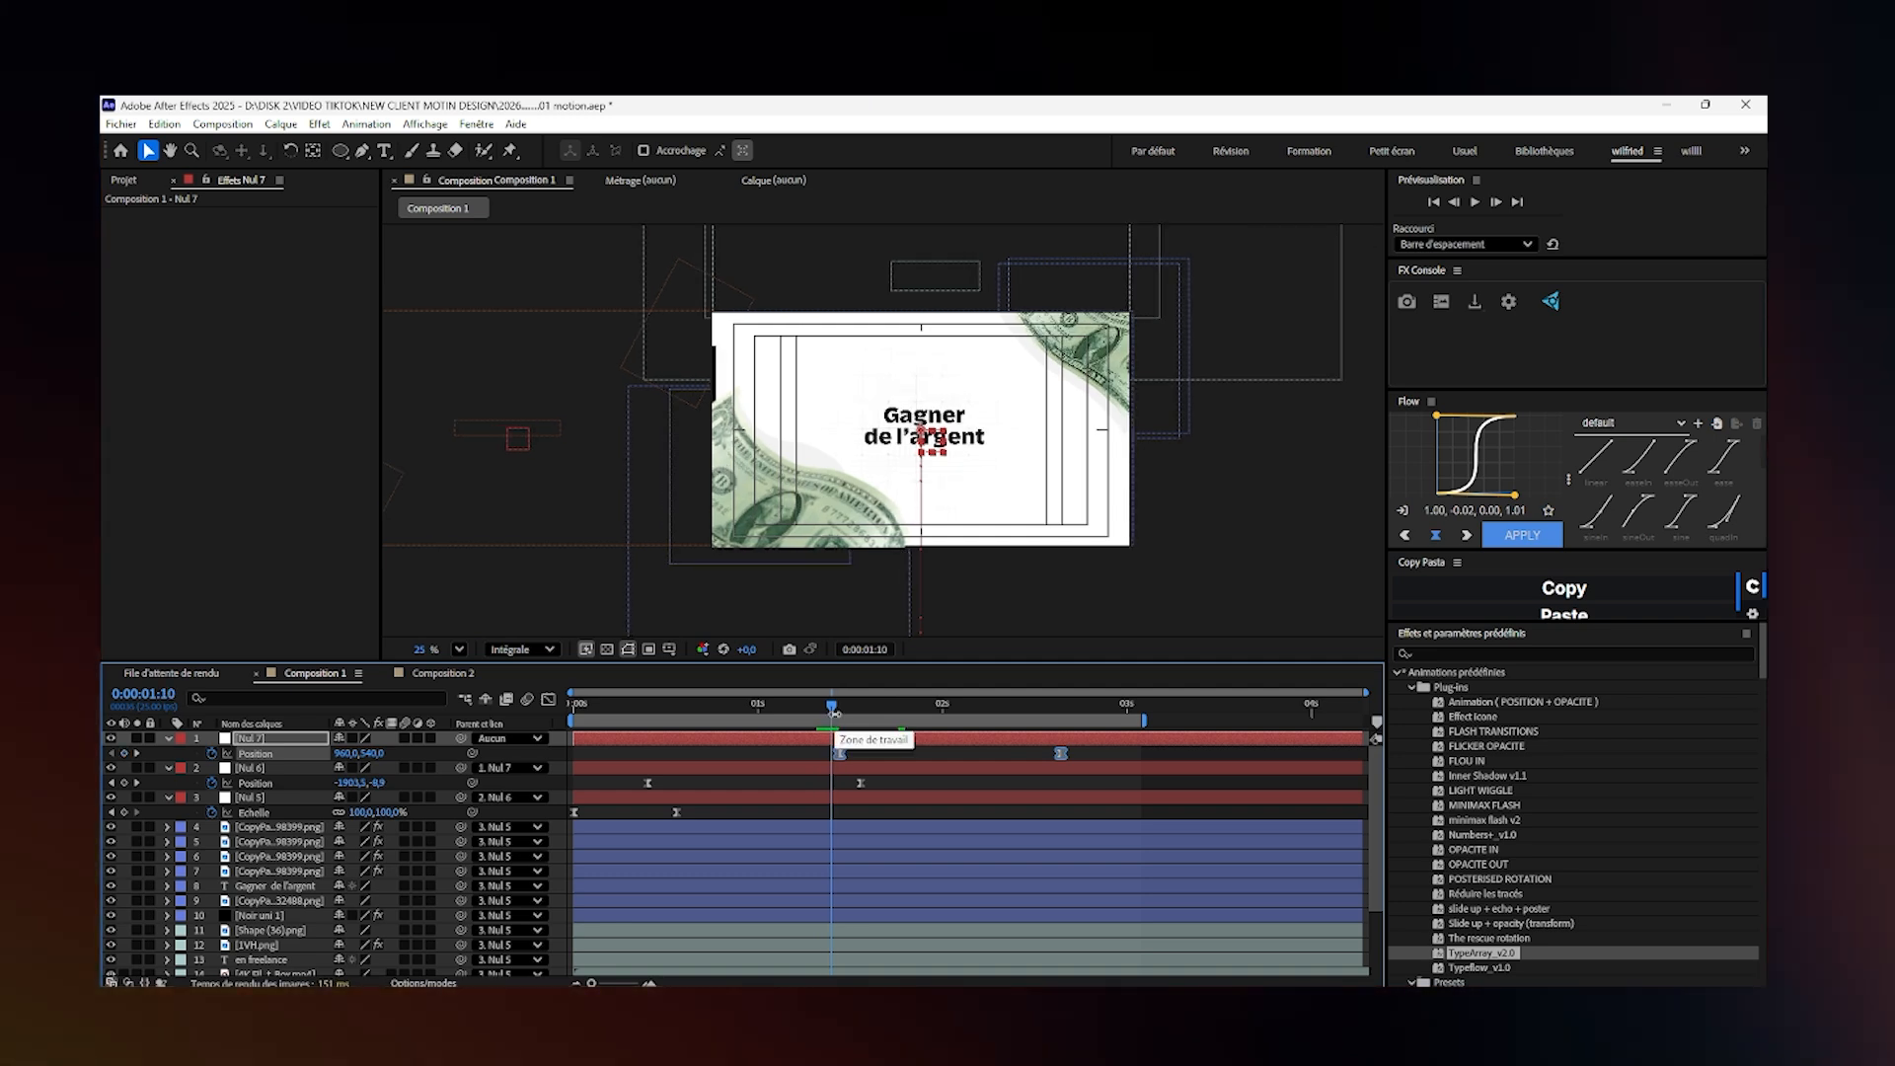
pyautogui.moveTo(834, 713); pyautogui.dragTo(538, 769)
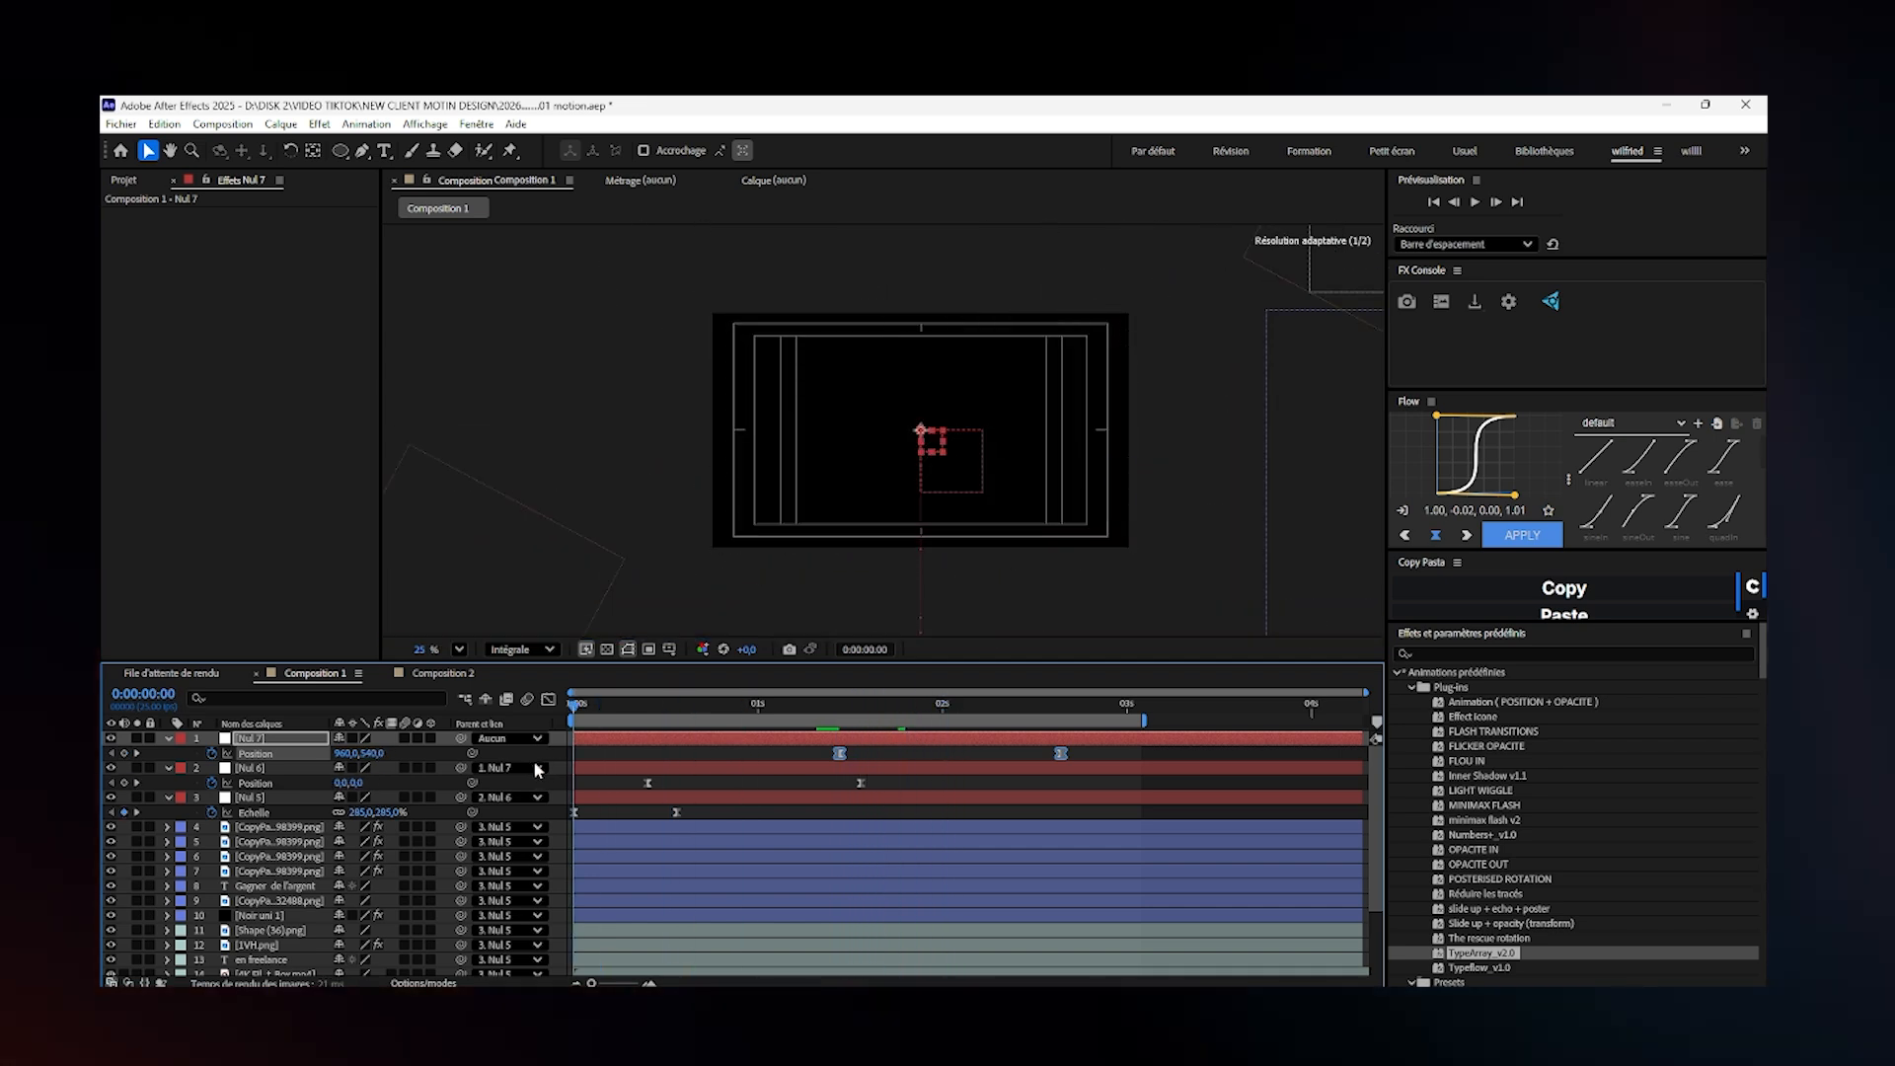
pyautogui.press('space')
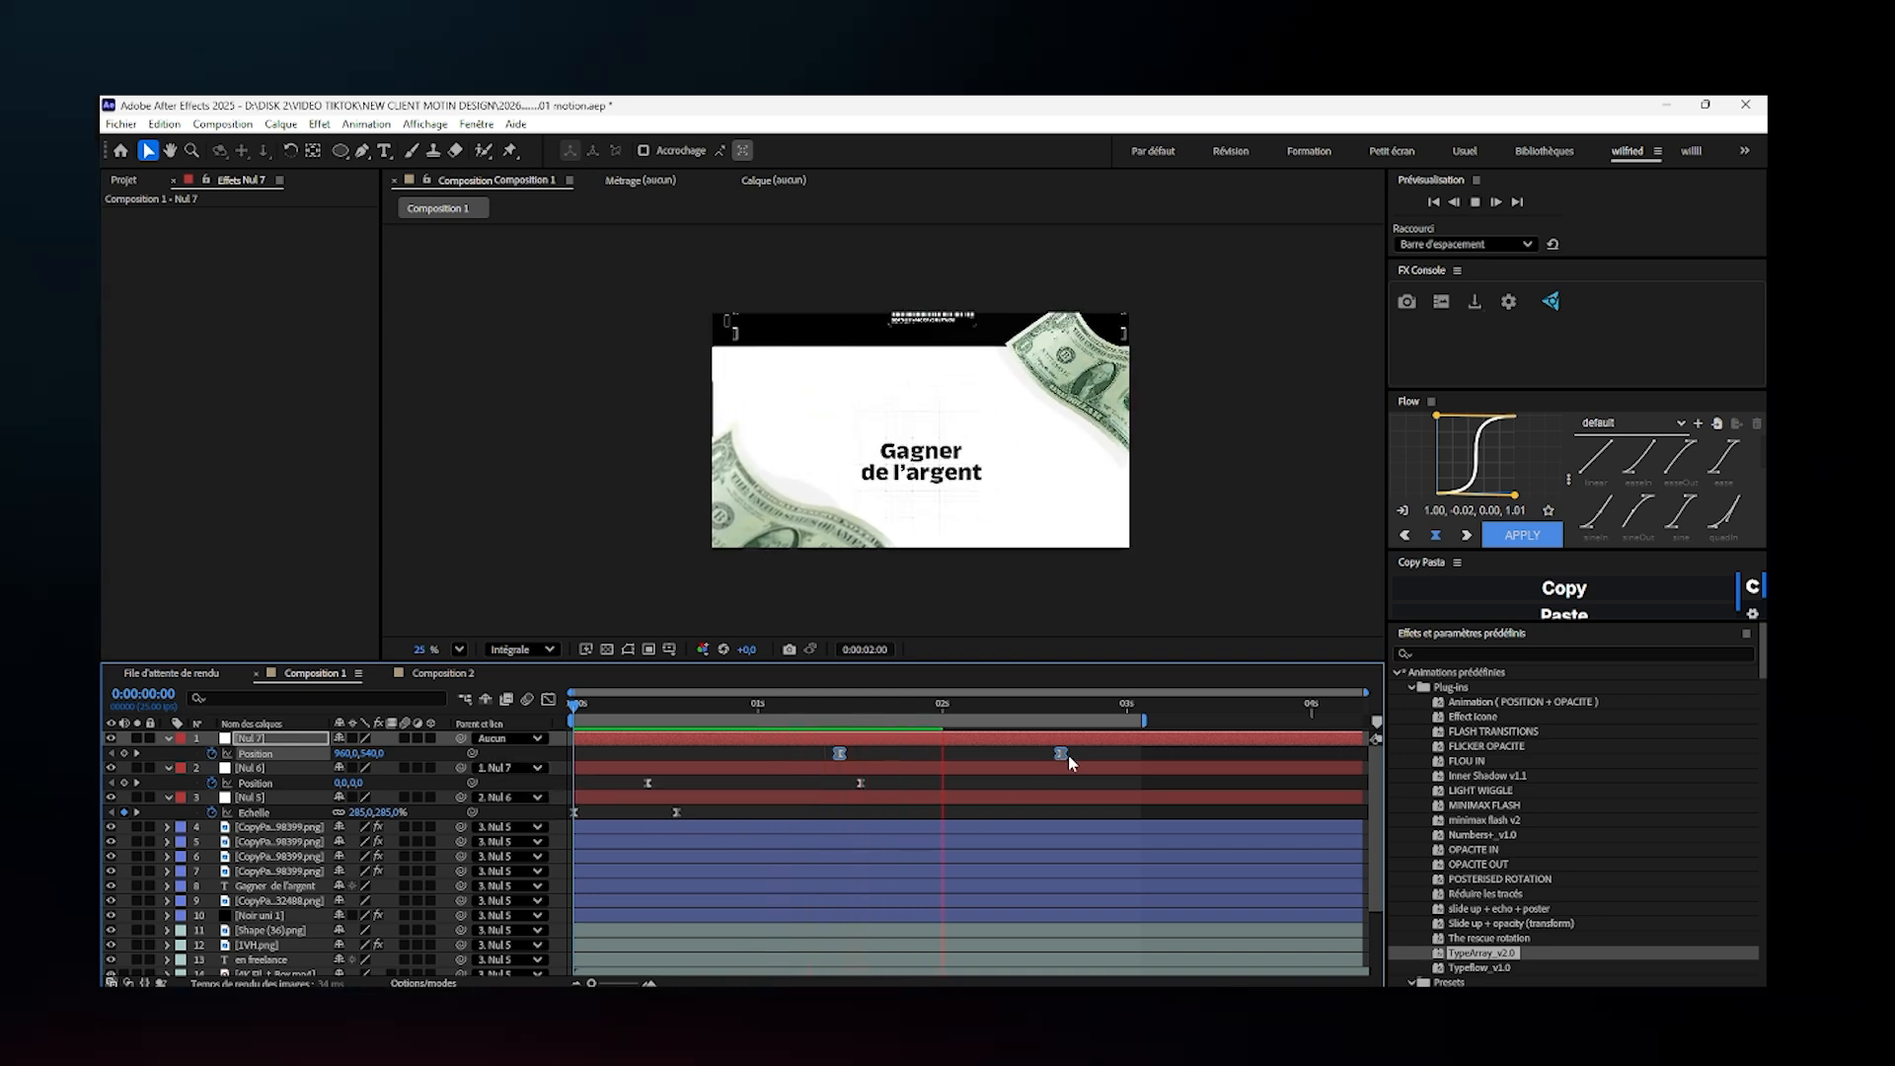
pyautogui.press('space')
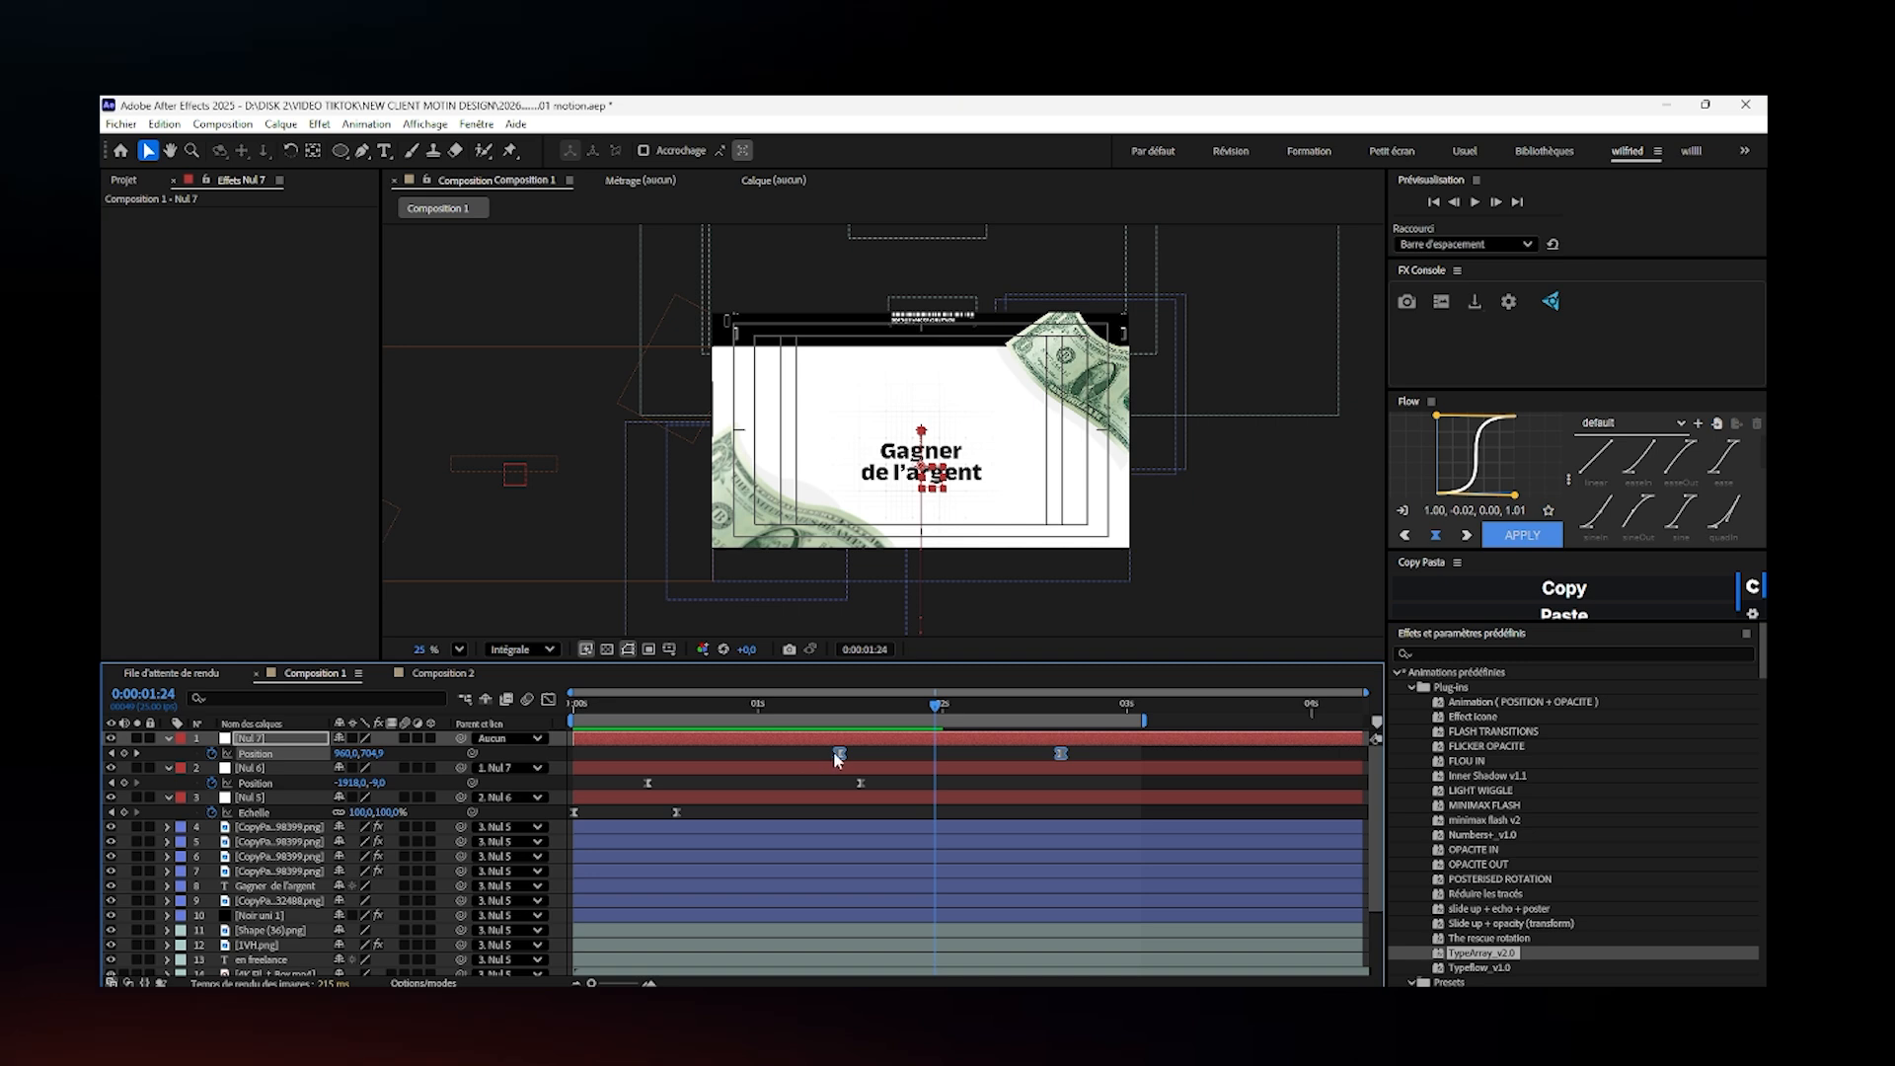
# - Move both Nul 7 position keyframes slightly earlier, to start at about 0:00:01:09, and preview the animation from the start
pyautogui.moveTo(835, 757); pyautogui.dragTo(825, 756)
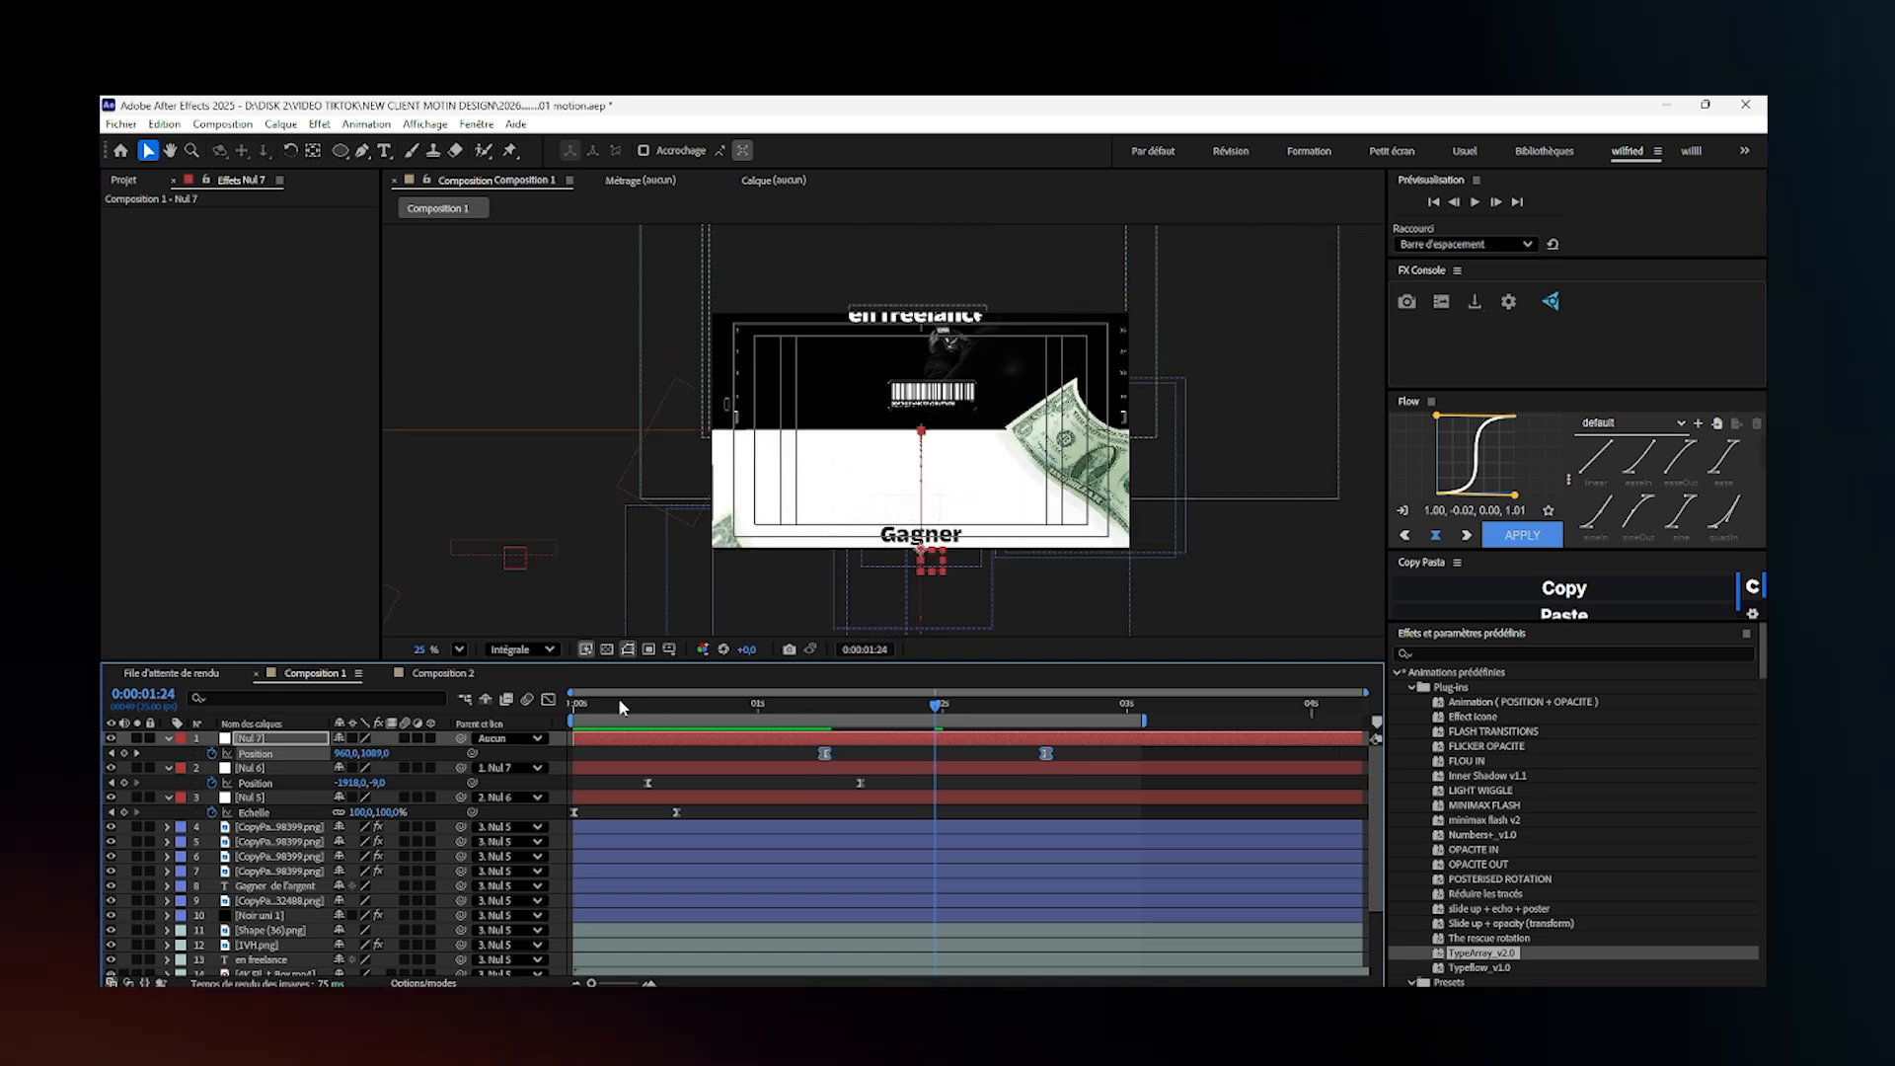
pyautogui.moveTo(620, 706); pyautogui.dragTo(557, 723)
pyautogui.press('space')
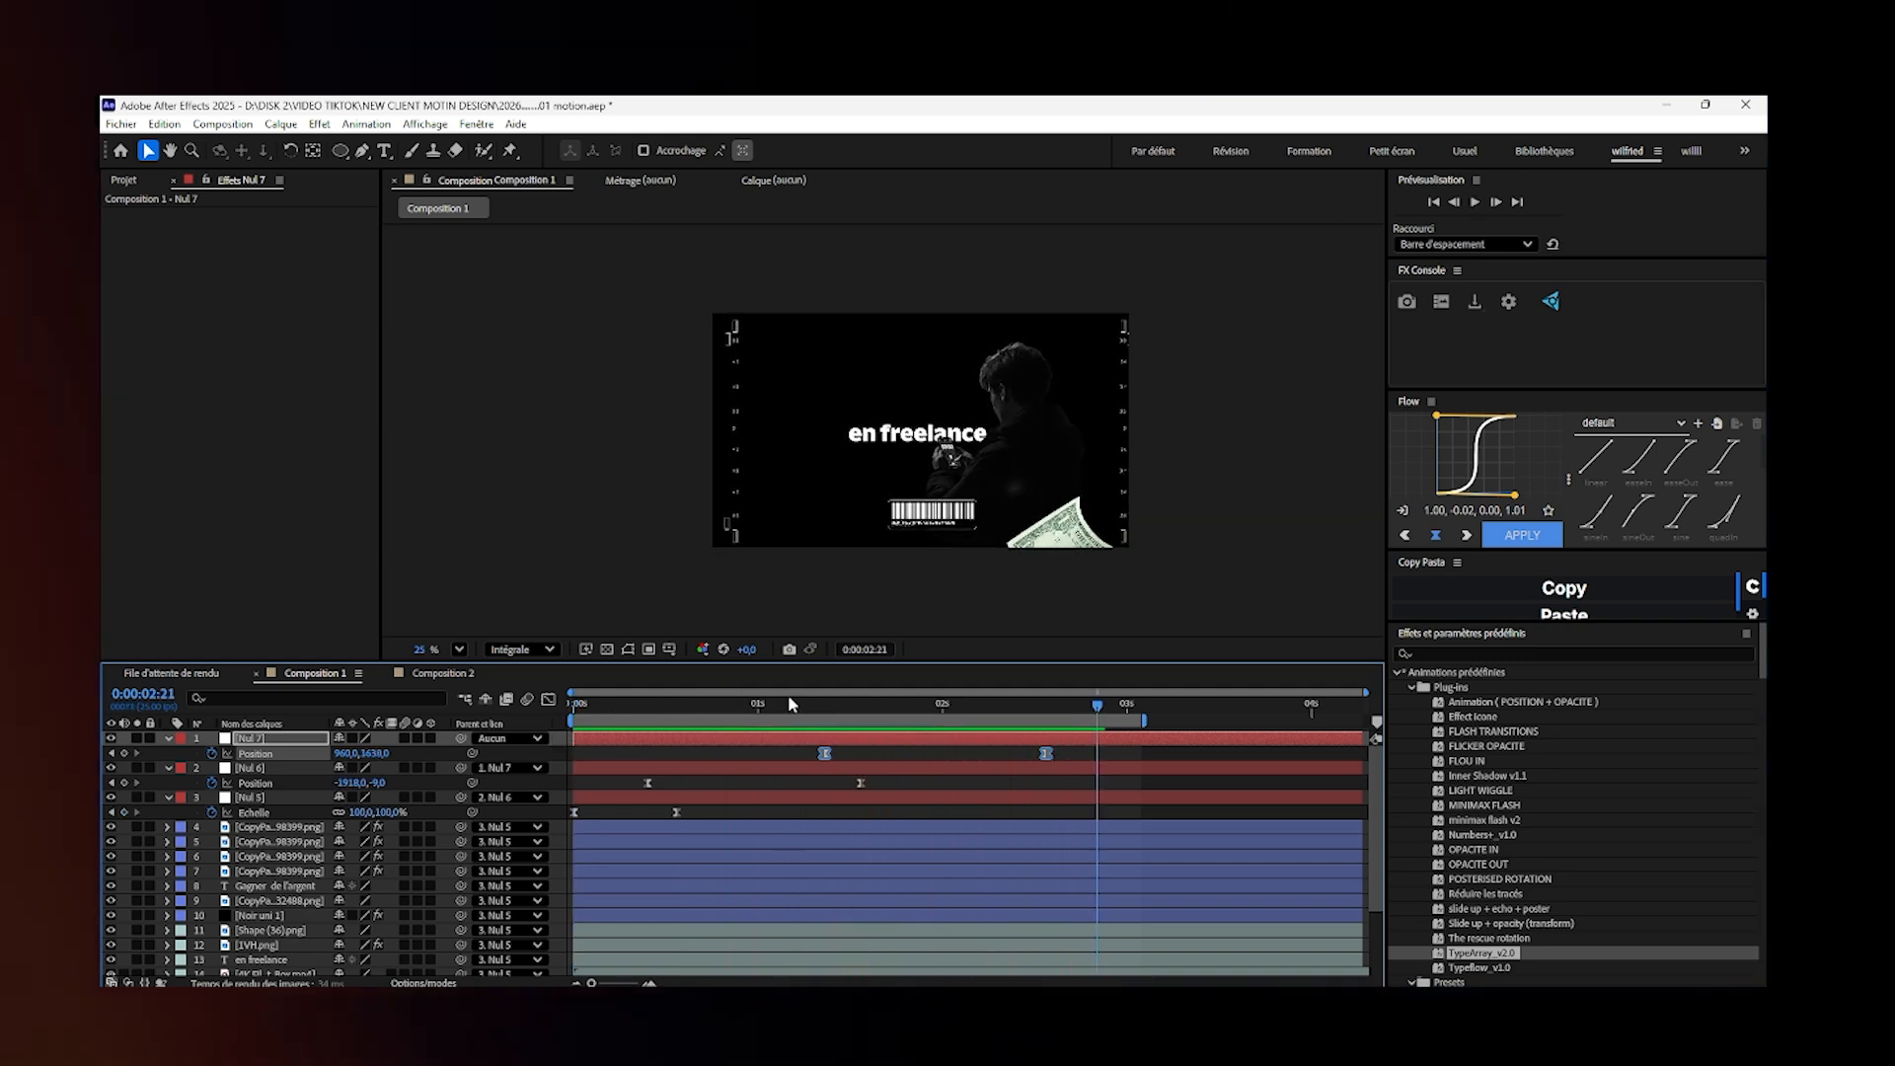
# - Unlink Nul 6 from Nul 7 and Nul 5 from Nul 6 by setting both nulls' parent to Aucun
pyautogui.press('space')
pyautogui.moveTo(758, 711); pyautogui.dragTo(626, 797)
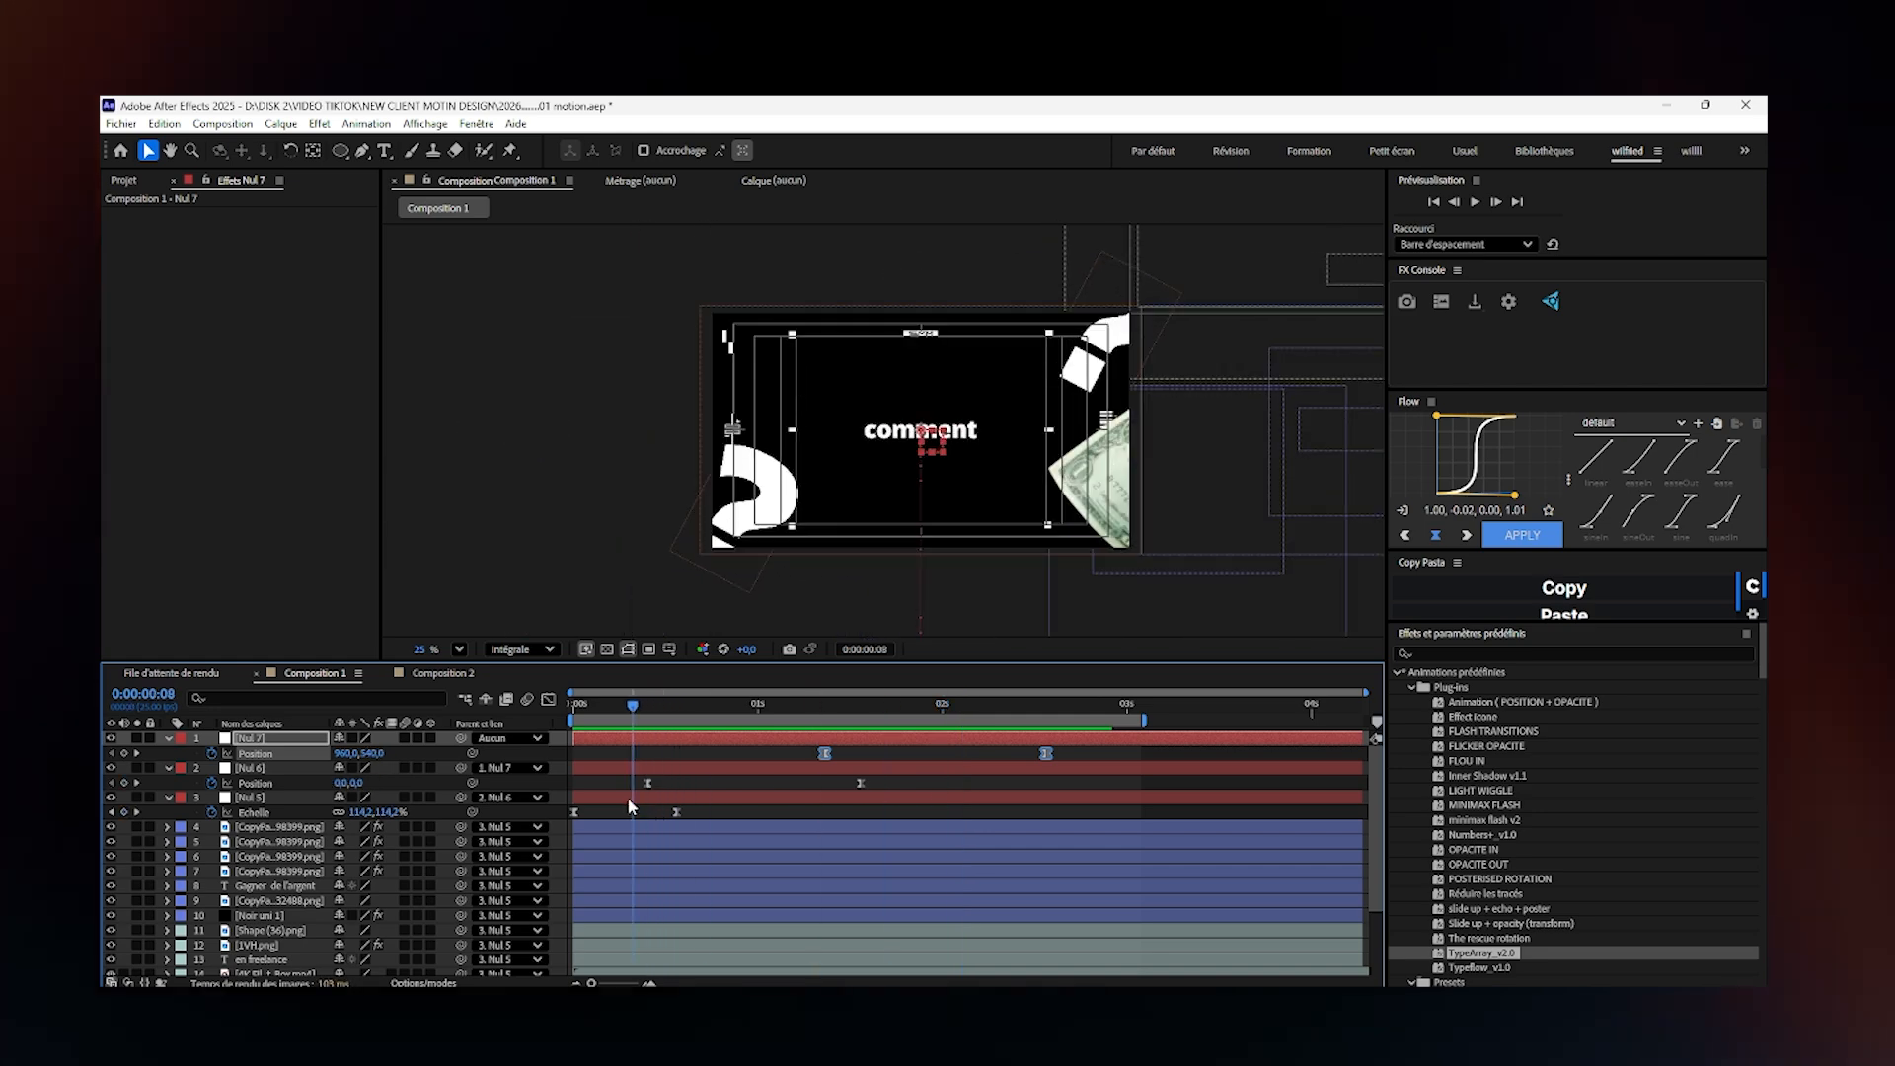
pyautogui.click(500, 769)
pyautogui.click(494, 360)
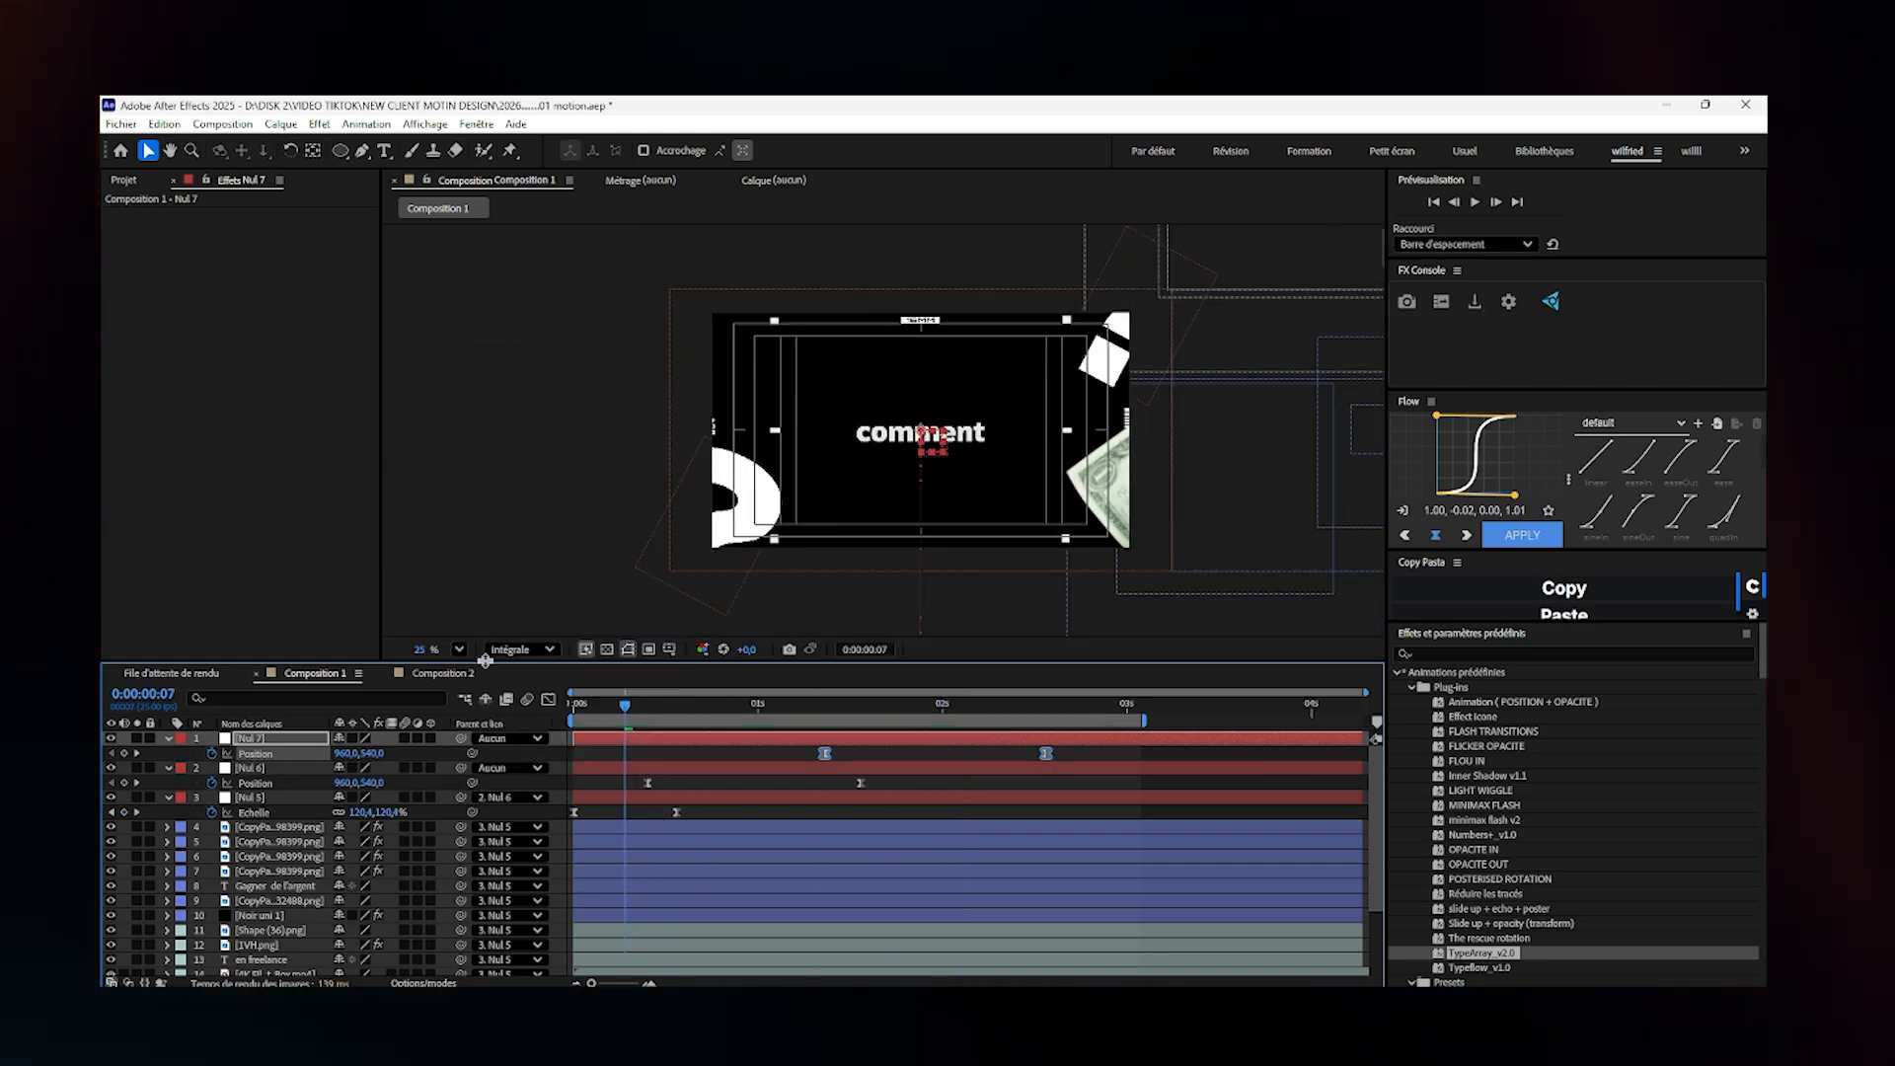
pyautogui.click(503, 740)
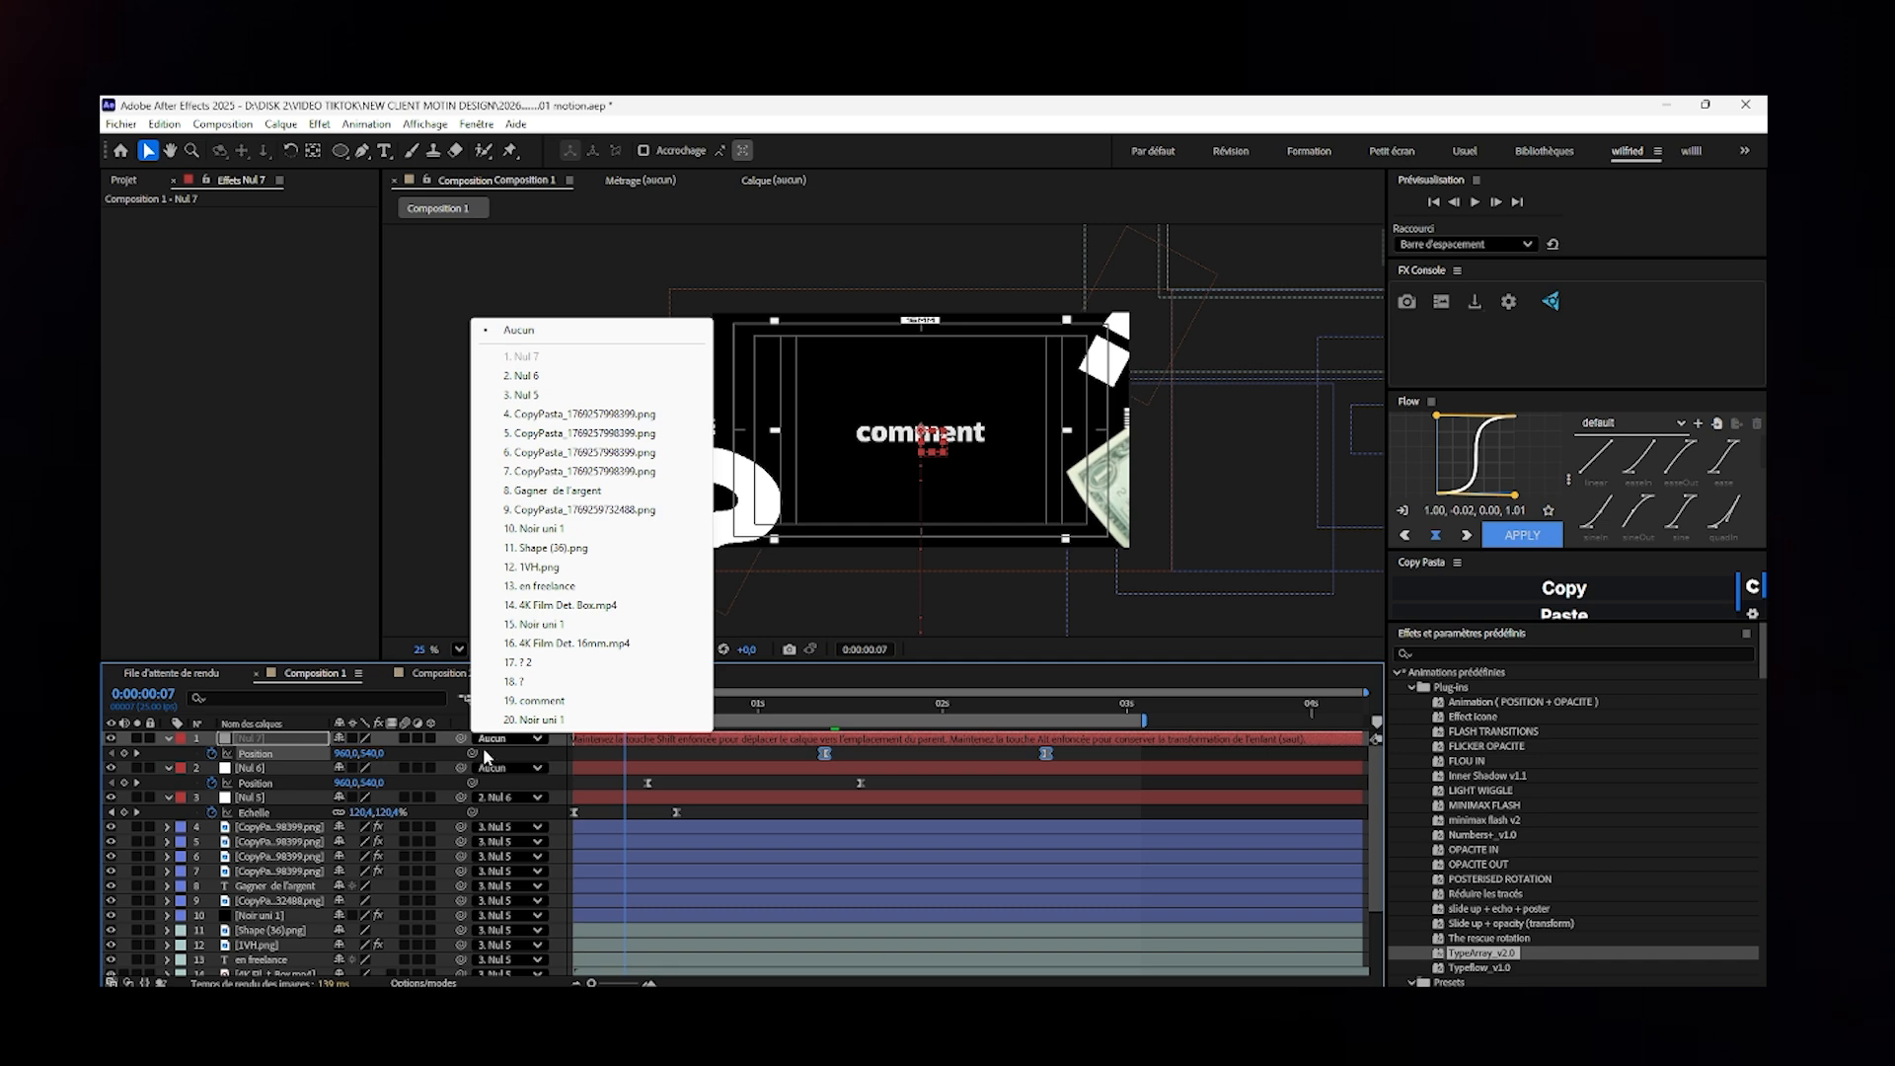
pyautogui.click(501, 797)
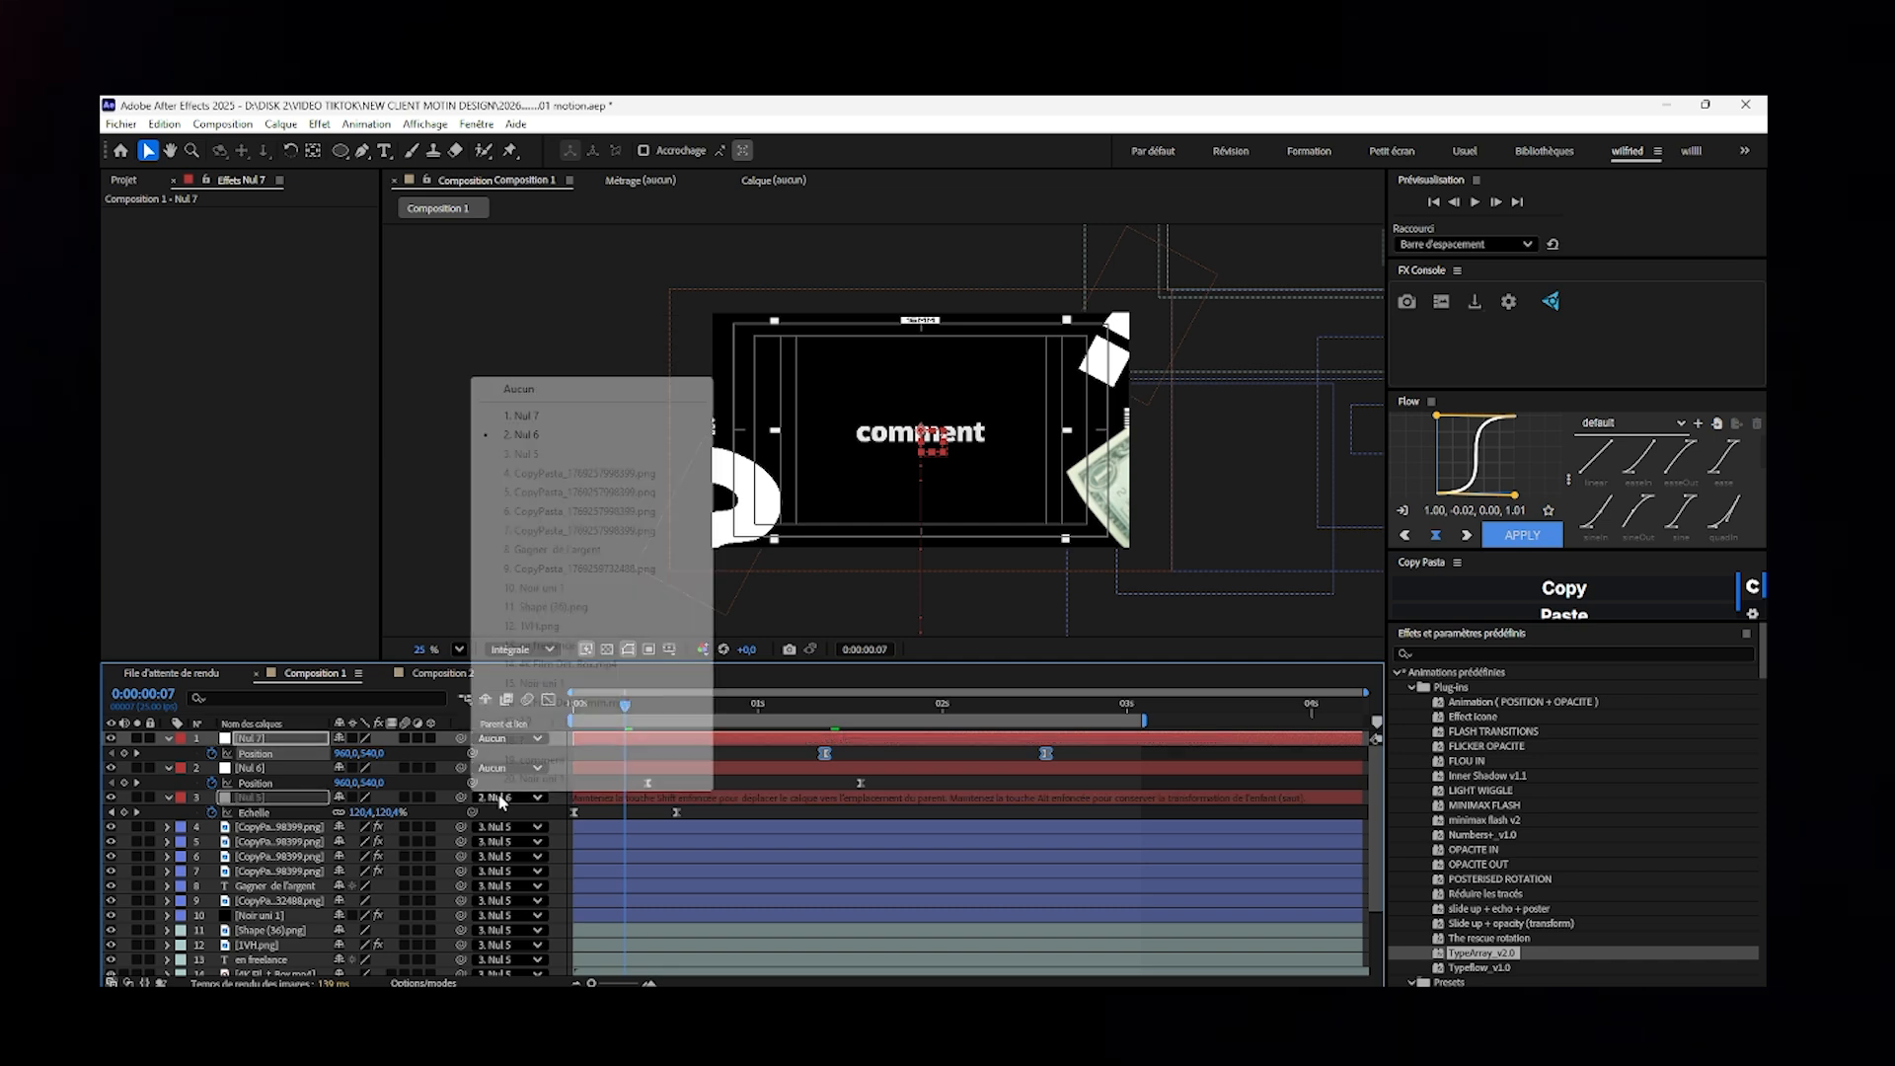
pyautogui.click(519, 390)
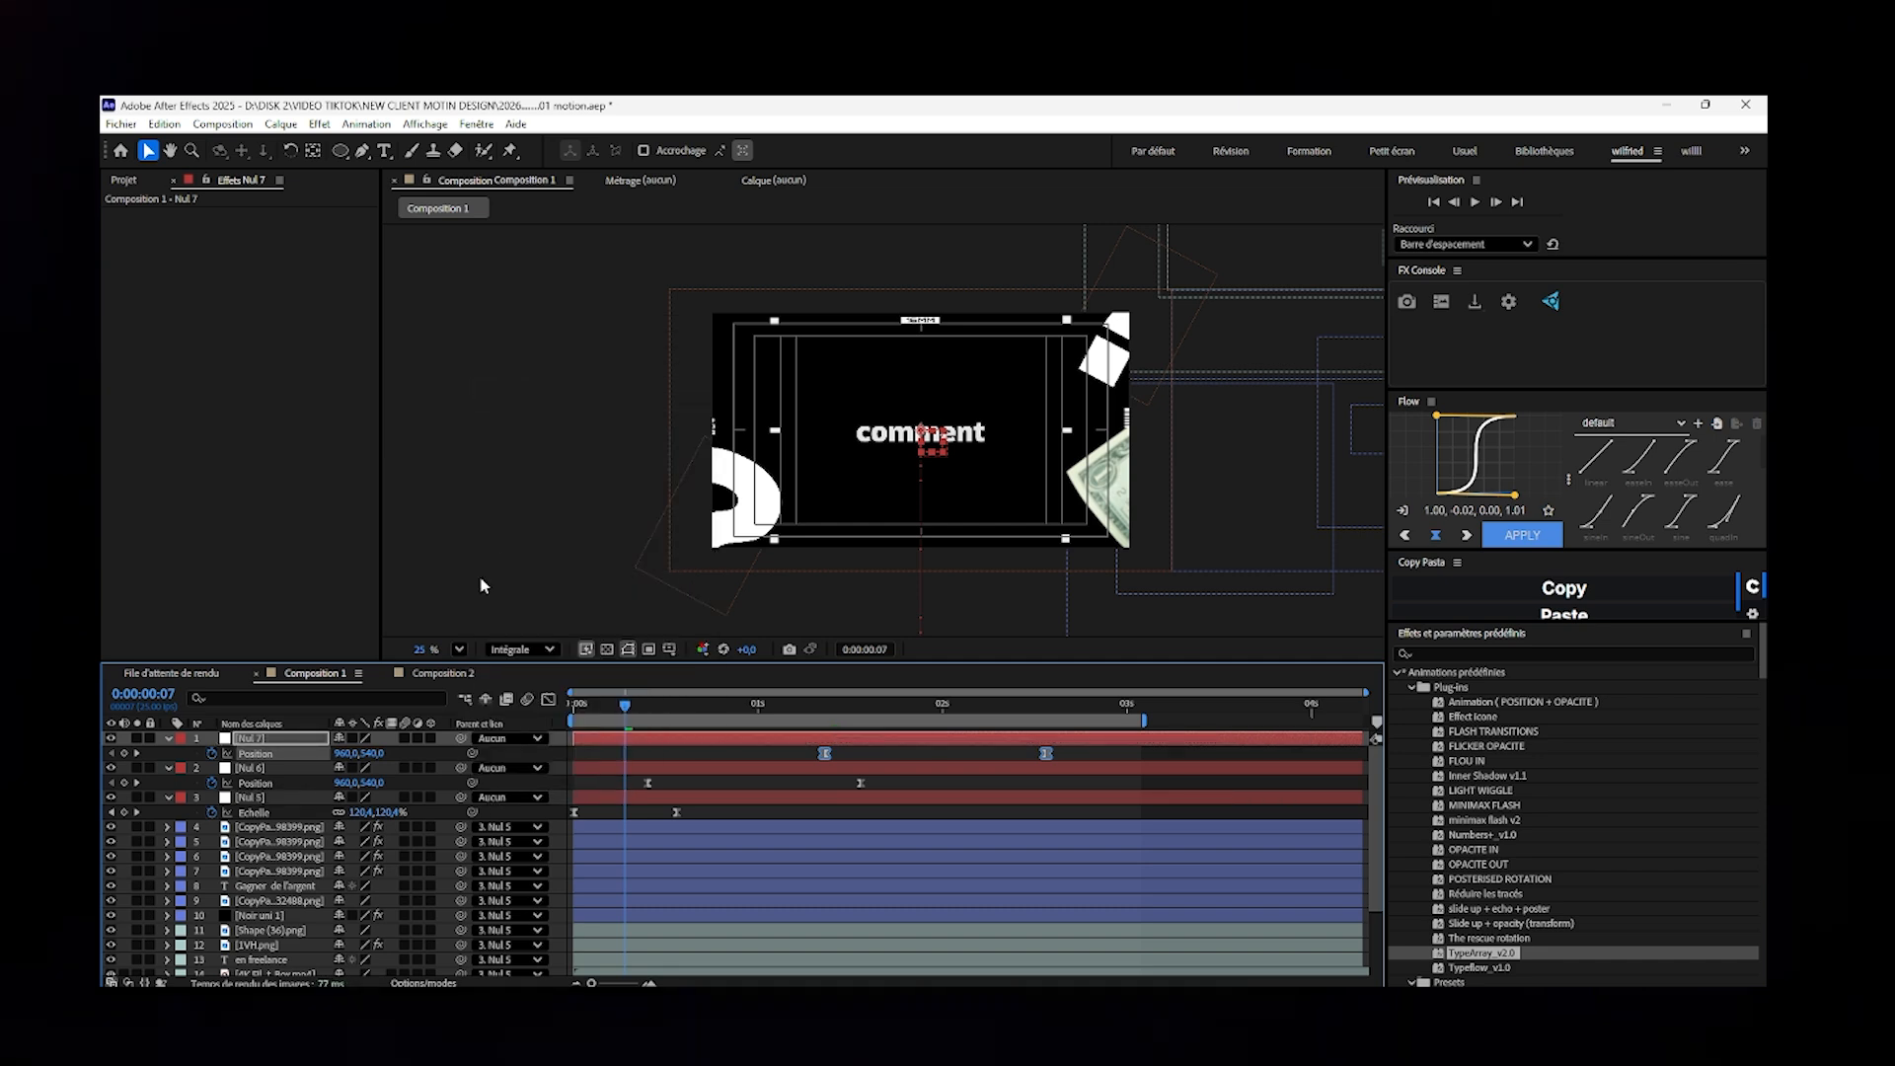
# - At Nul 5's scale keyframe at 0:00:00:14, delete nulls Nul 6 and Nul 7 and clear Nul 5's scale animation
pyautogui.click(137, 812)
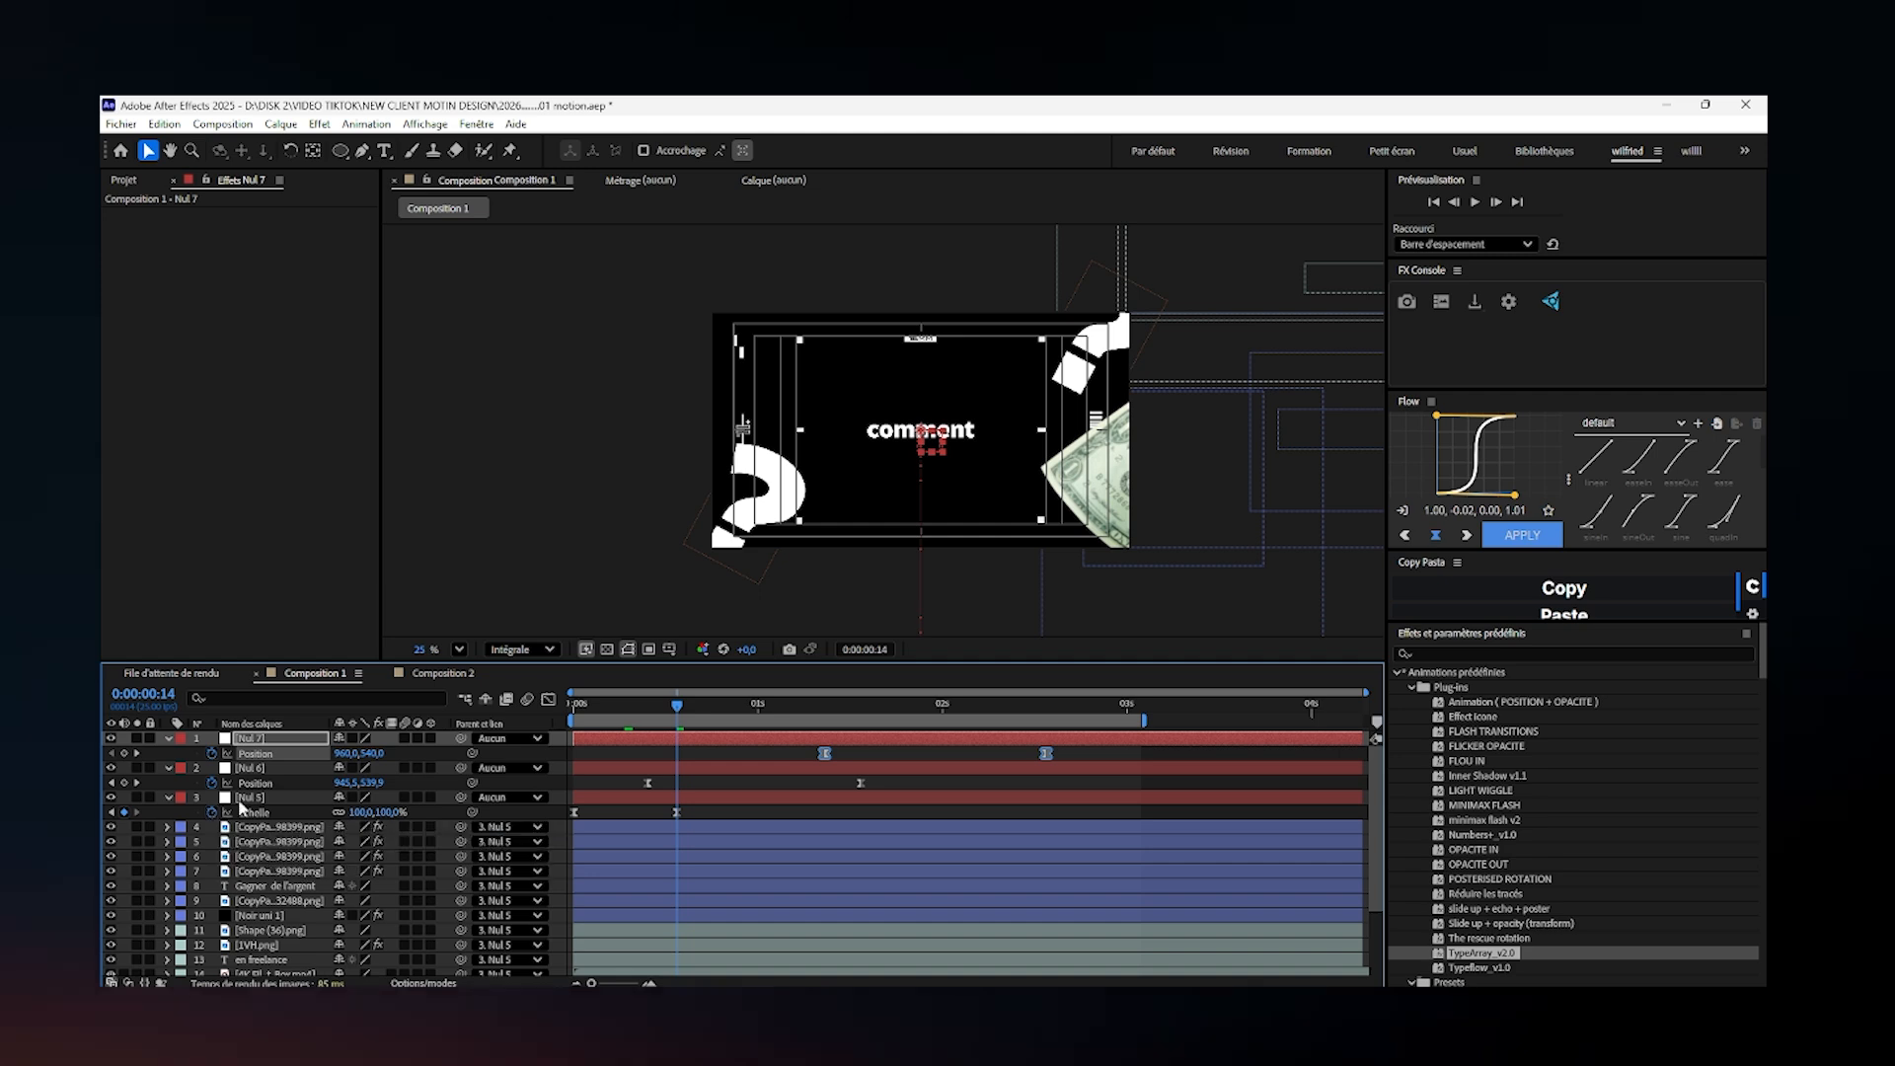
pyautogui.click(250, 772)
pyautogui.press('Delete')
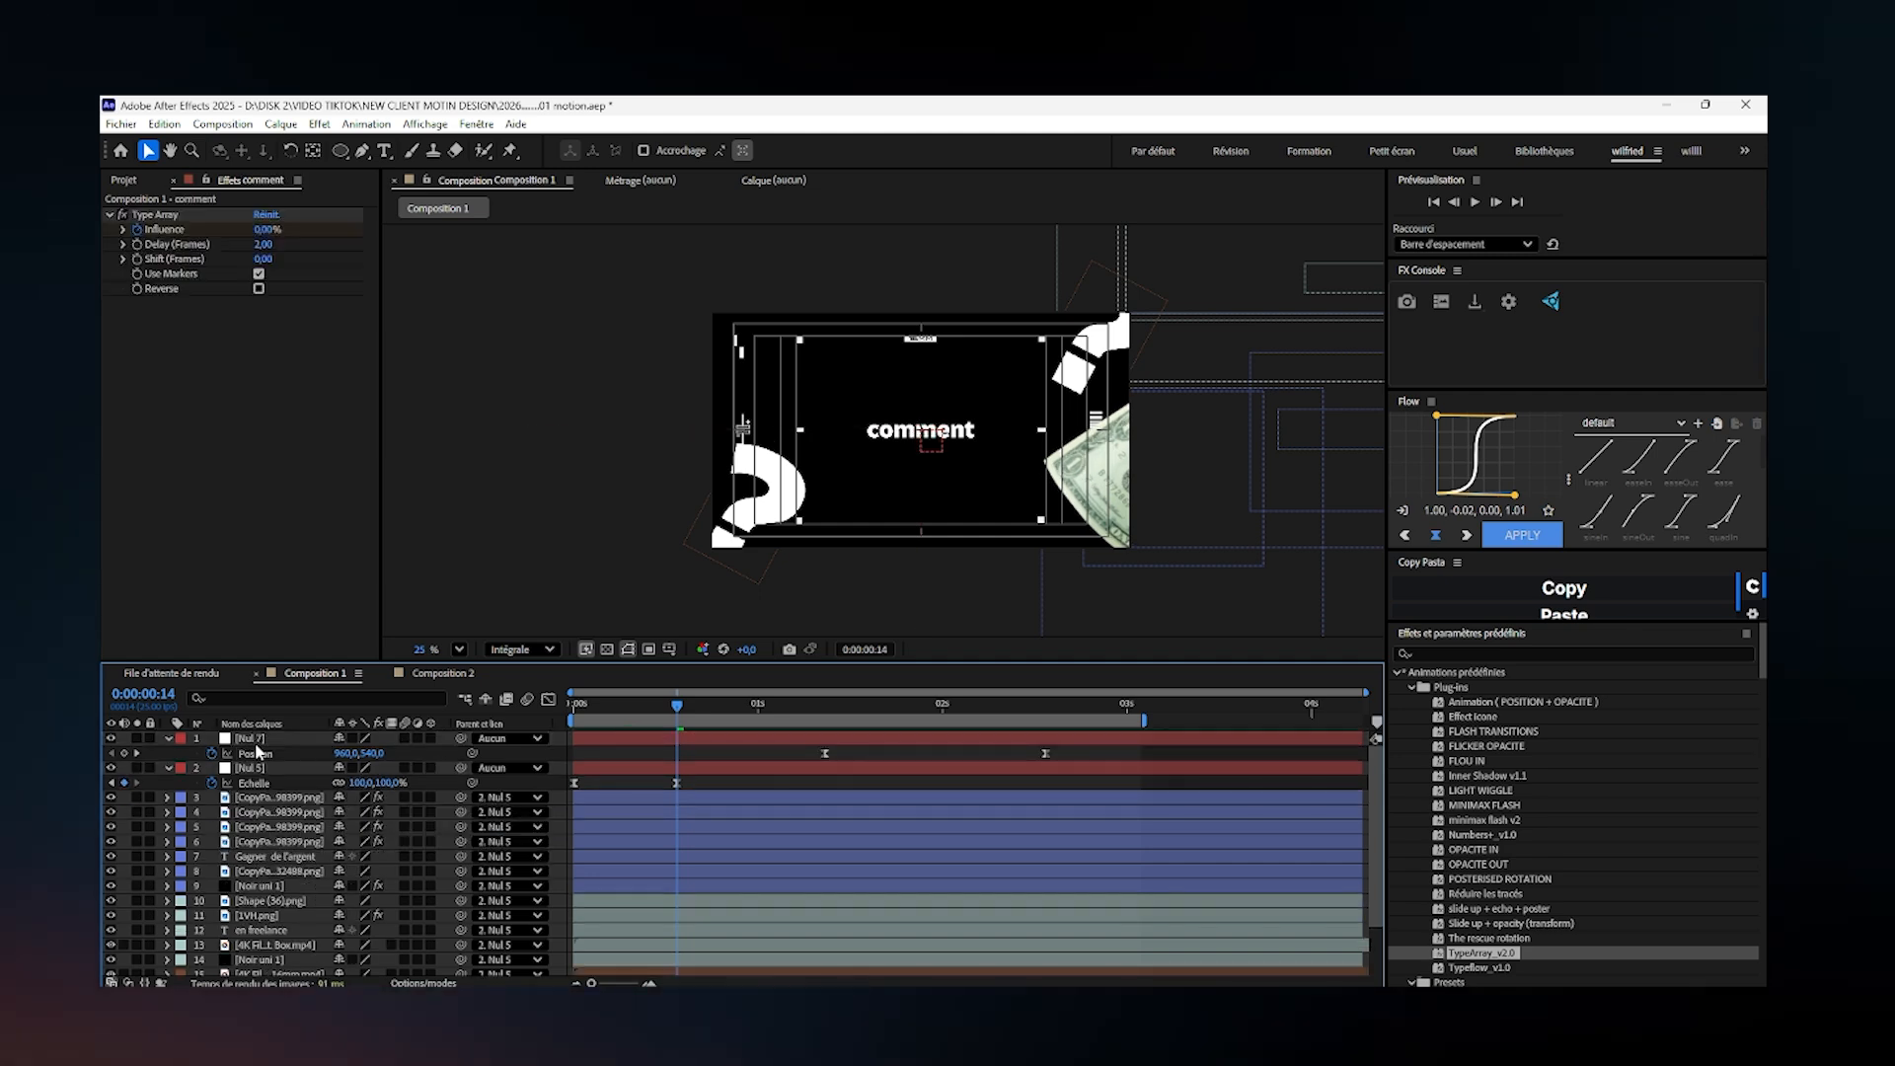
pyautogui.click(258, 753)
pyautogui.press('Delete')
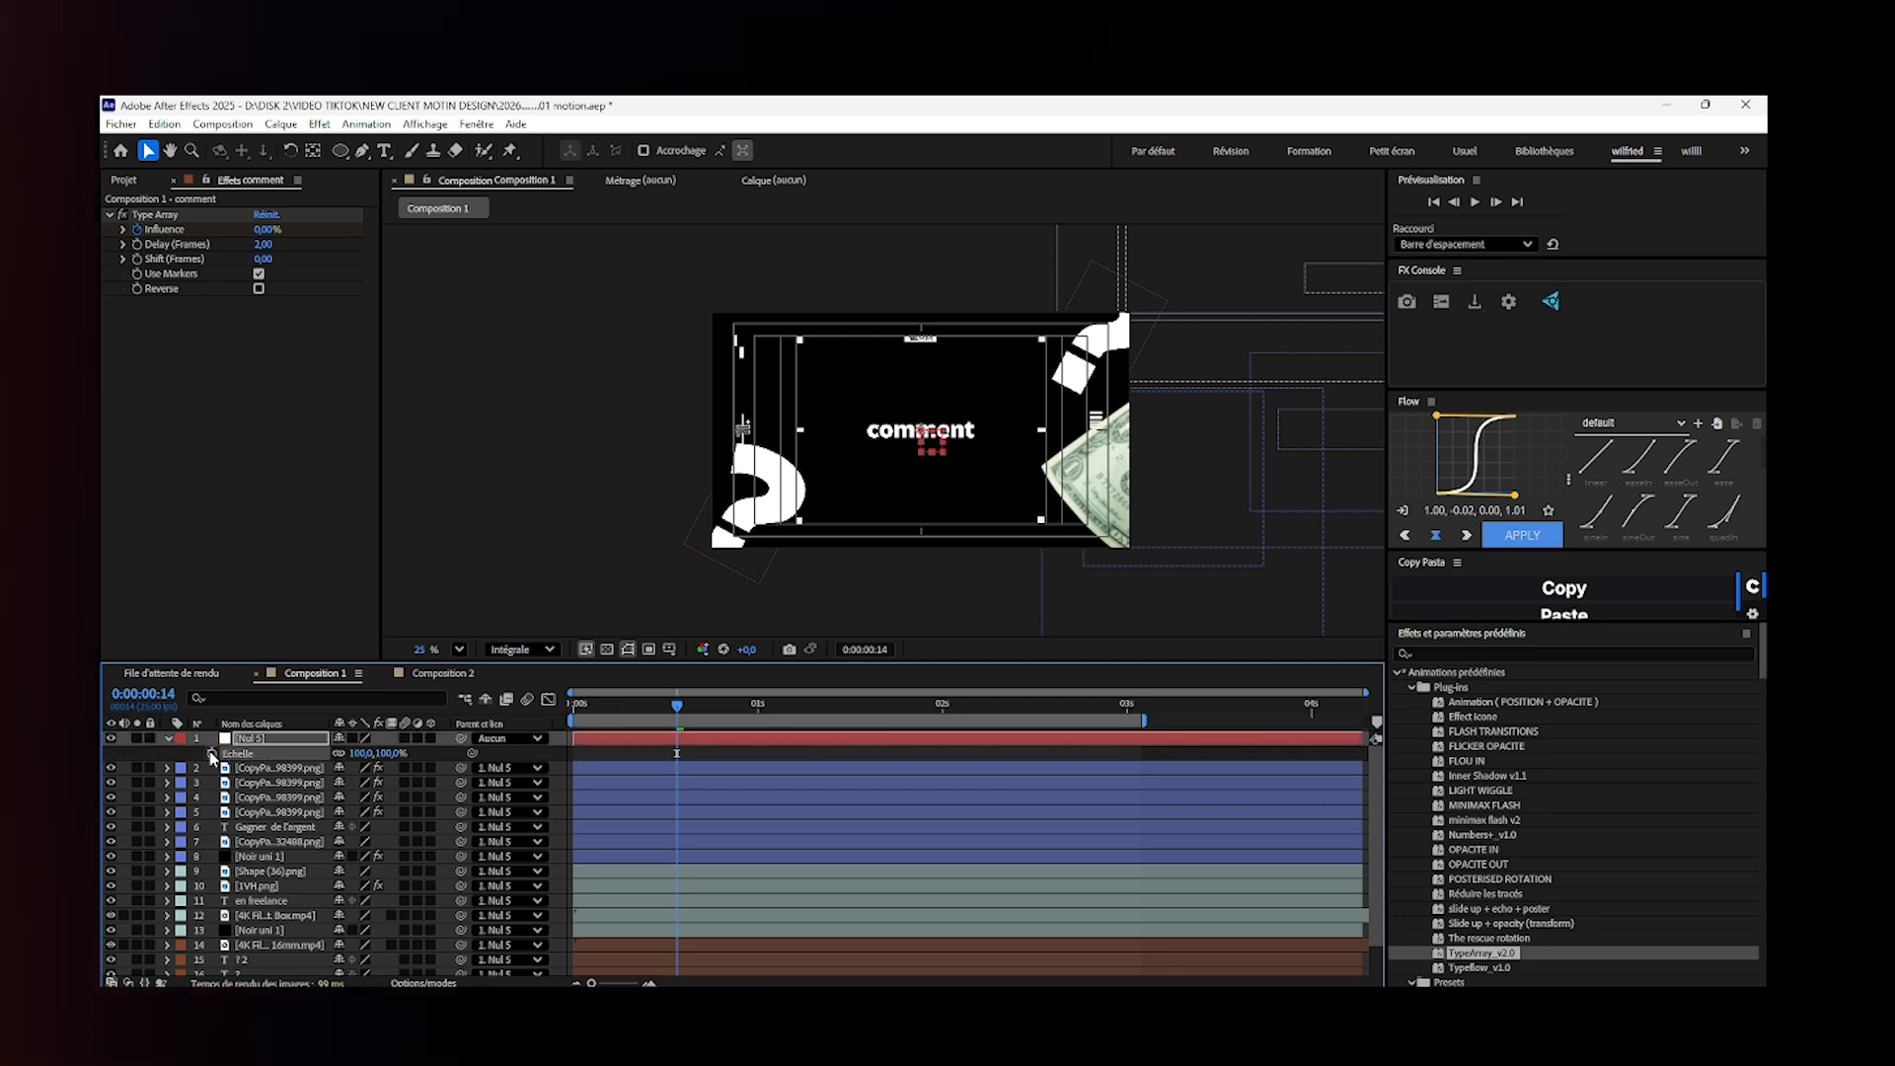
# - Select all the content layers below Nul 5 and set their parent to Aucun
pyautogui.click(252, 767)
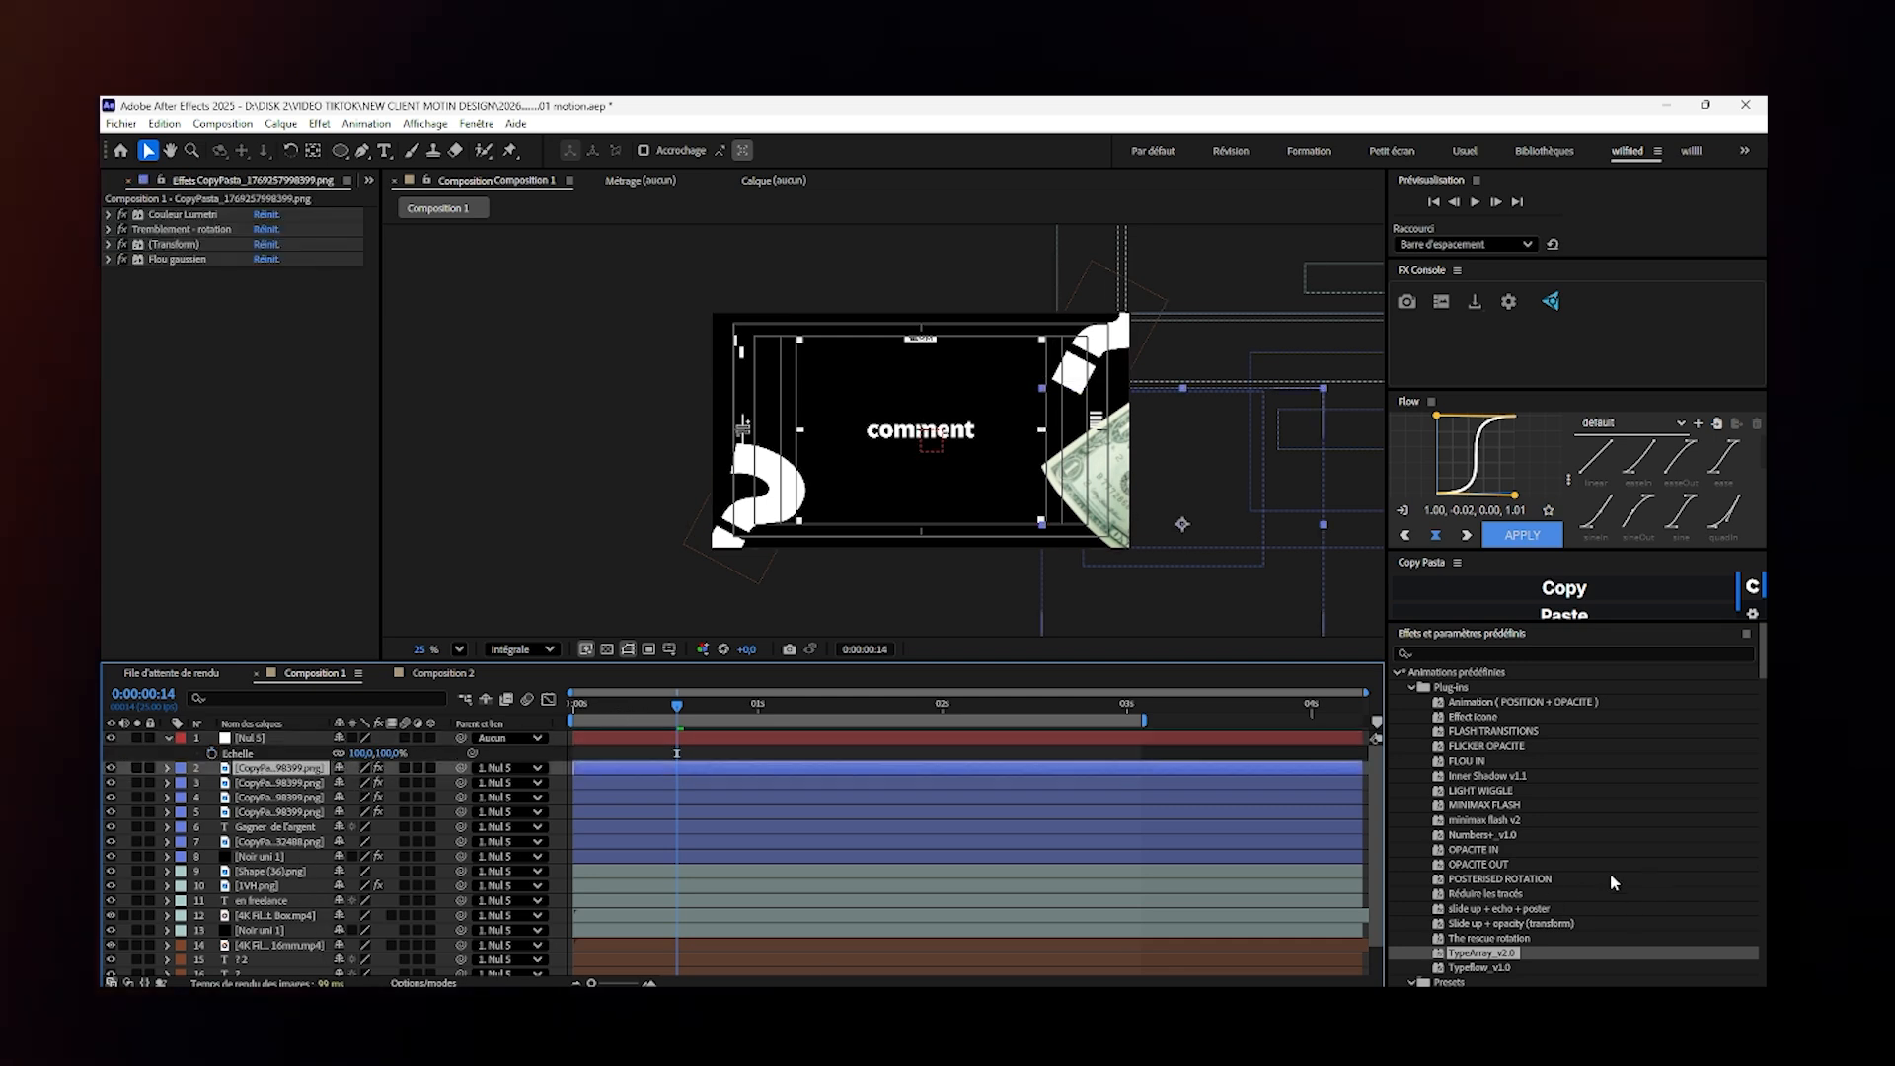
pyautogui.scroll(-2, 1371, 933)
pyautogui.hotkey('ctrl', 'a')
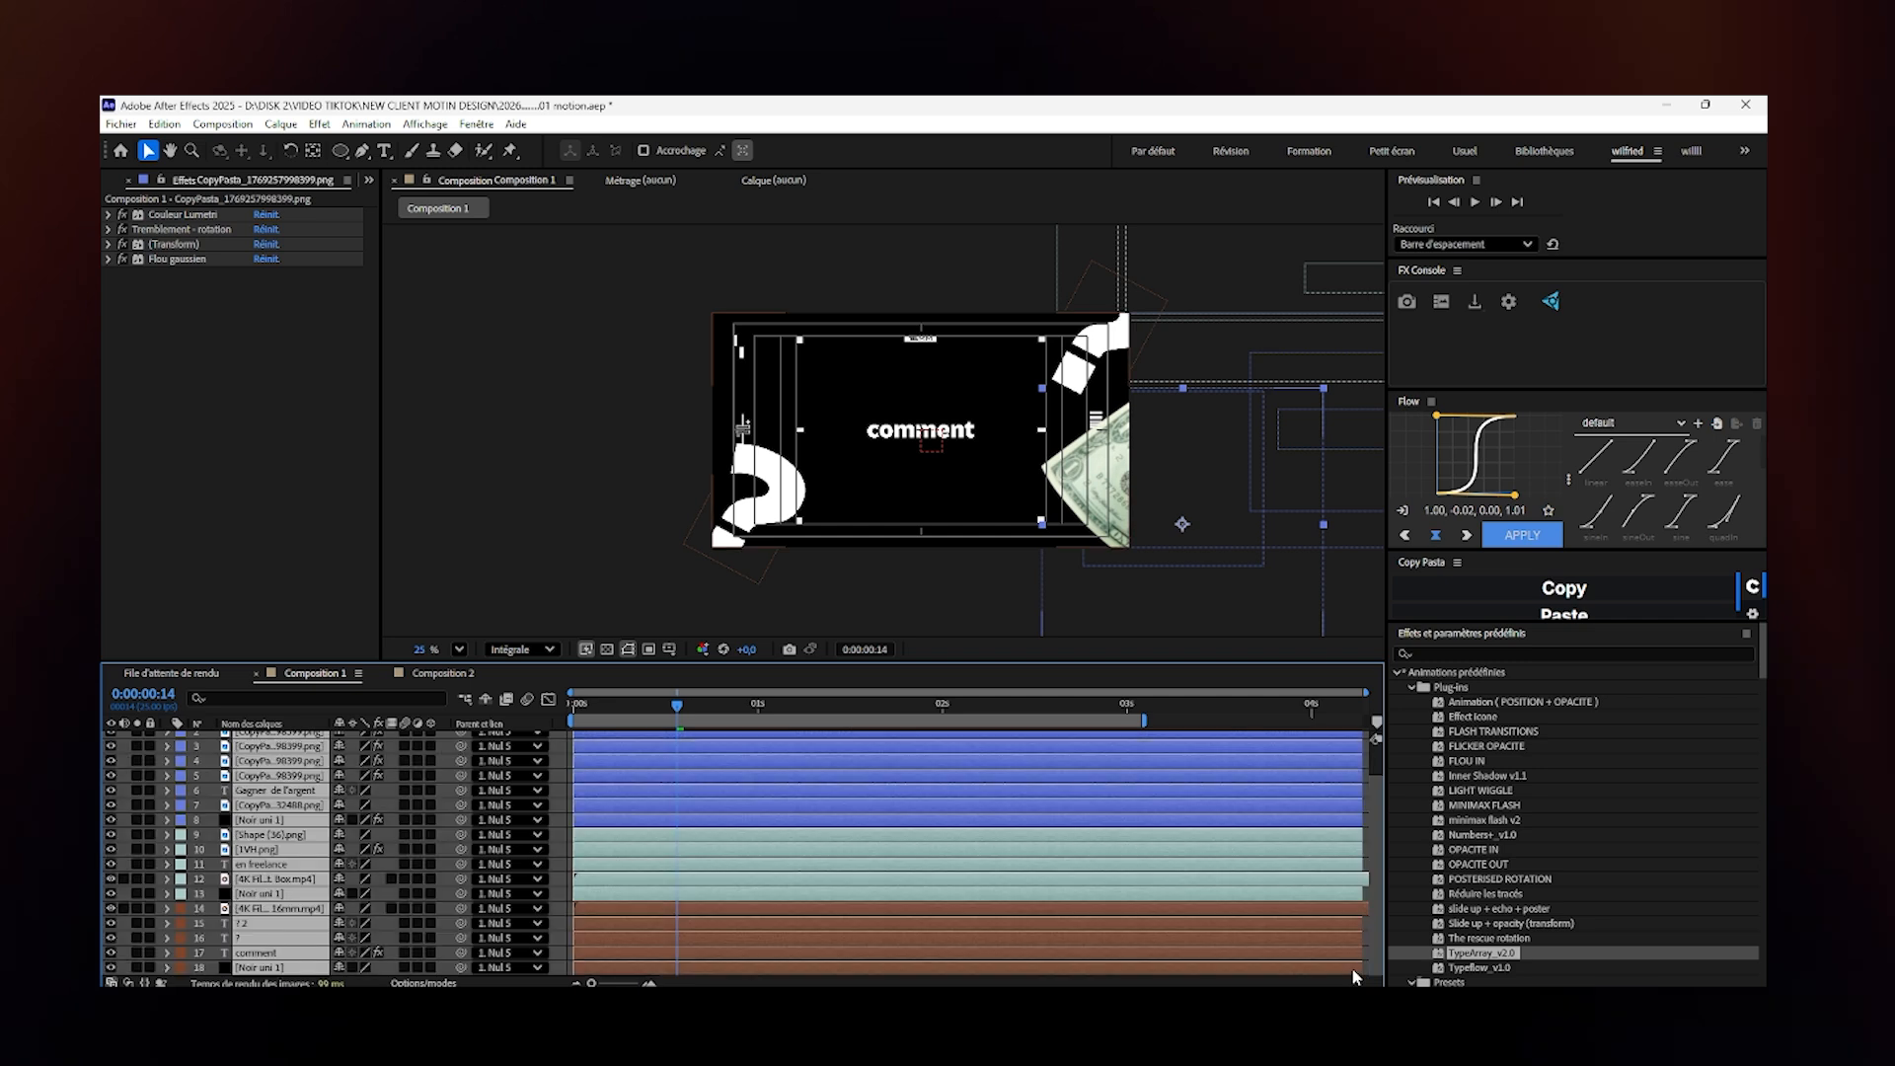
pyautogui.click(508, 967)
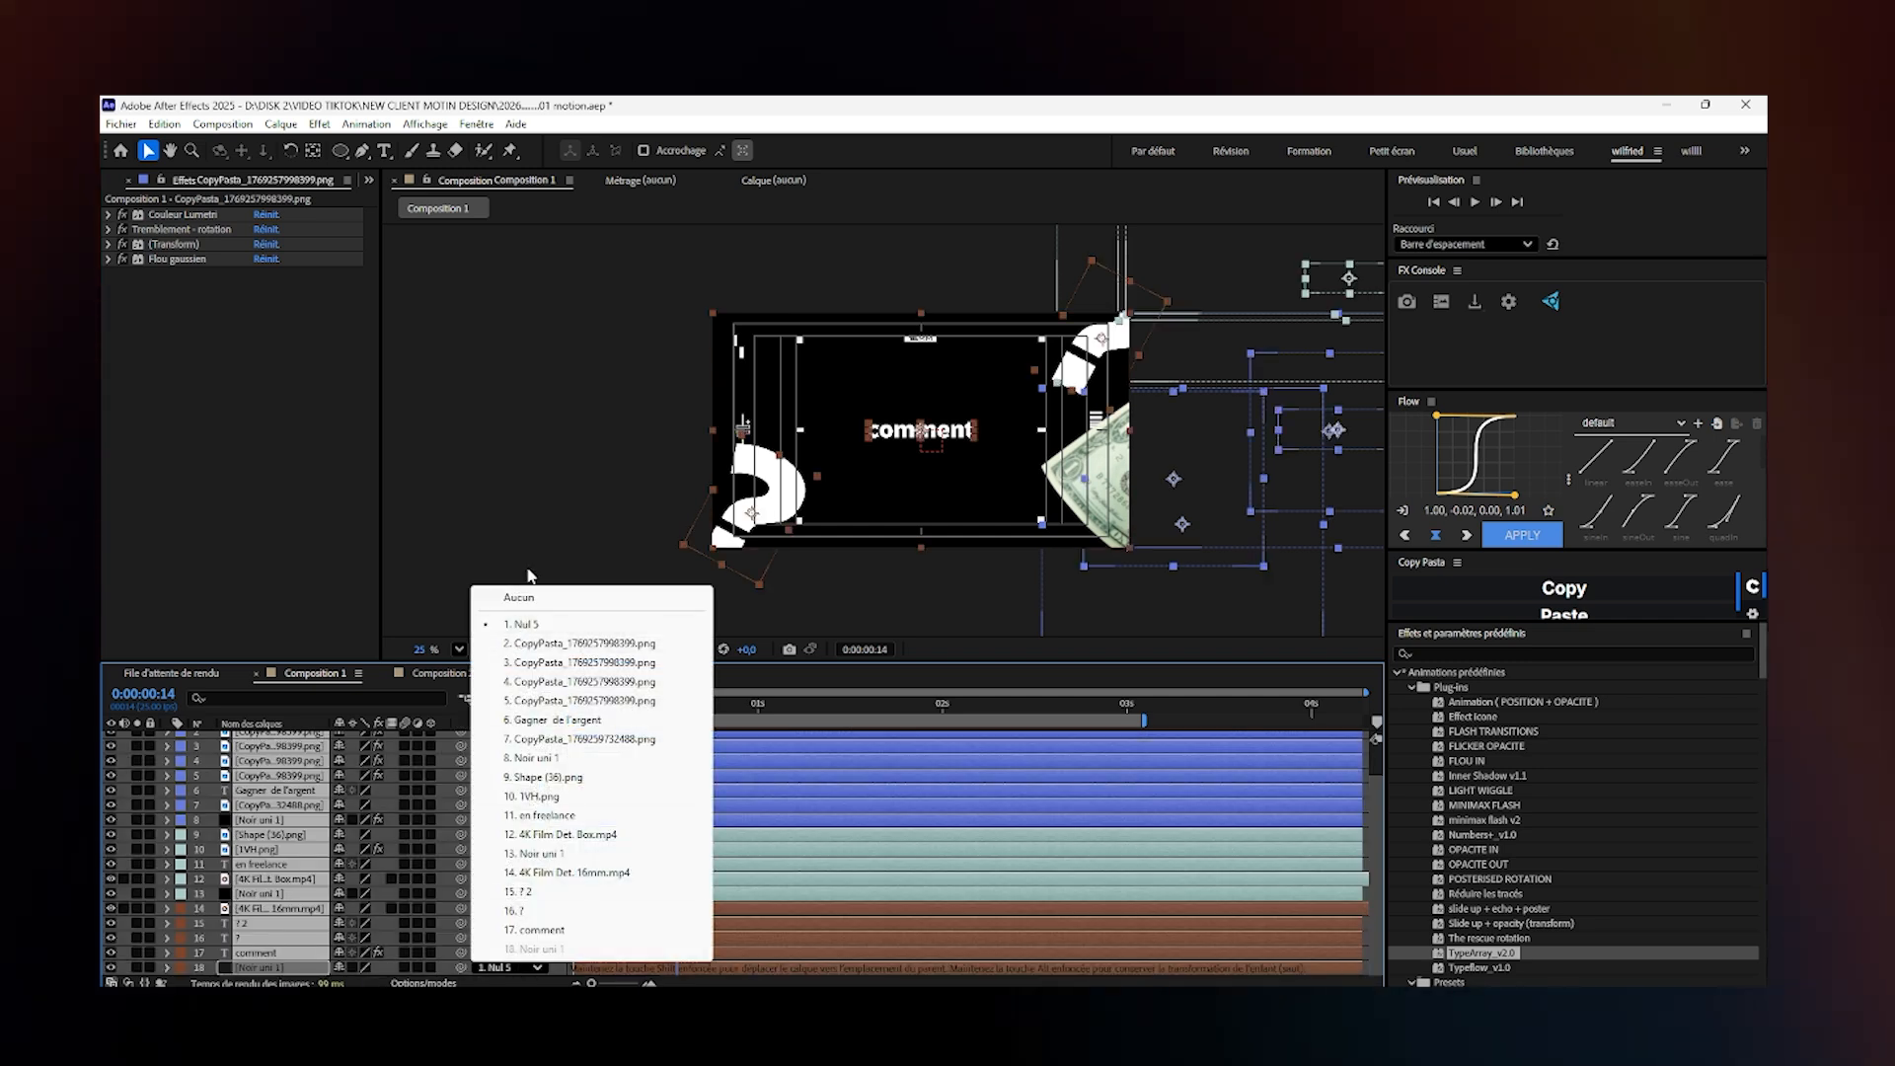
pyautogui.click(519, 598)
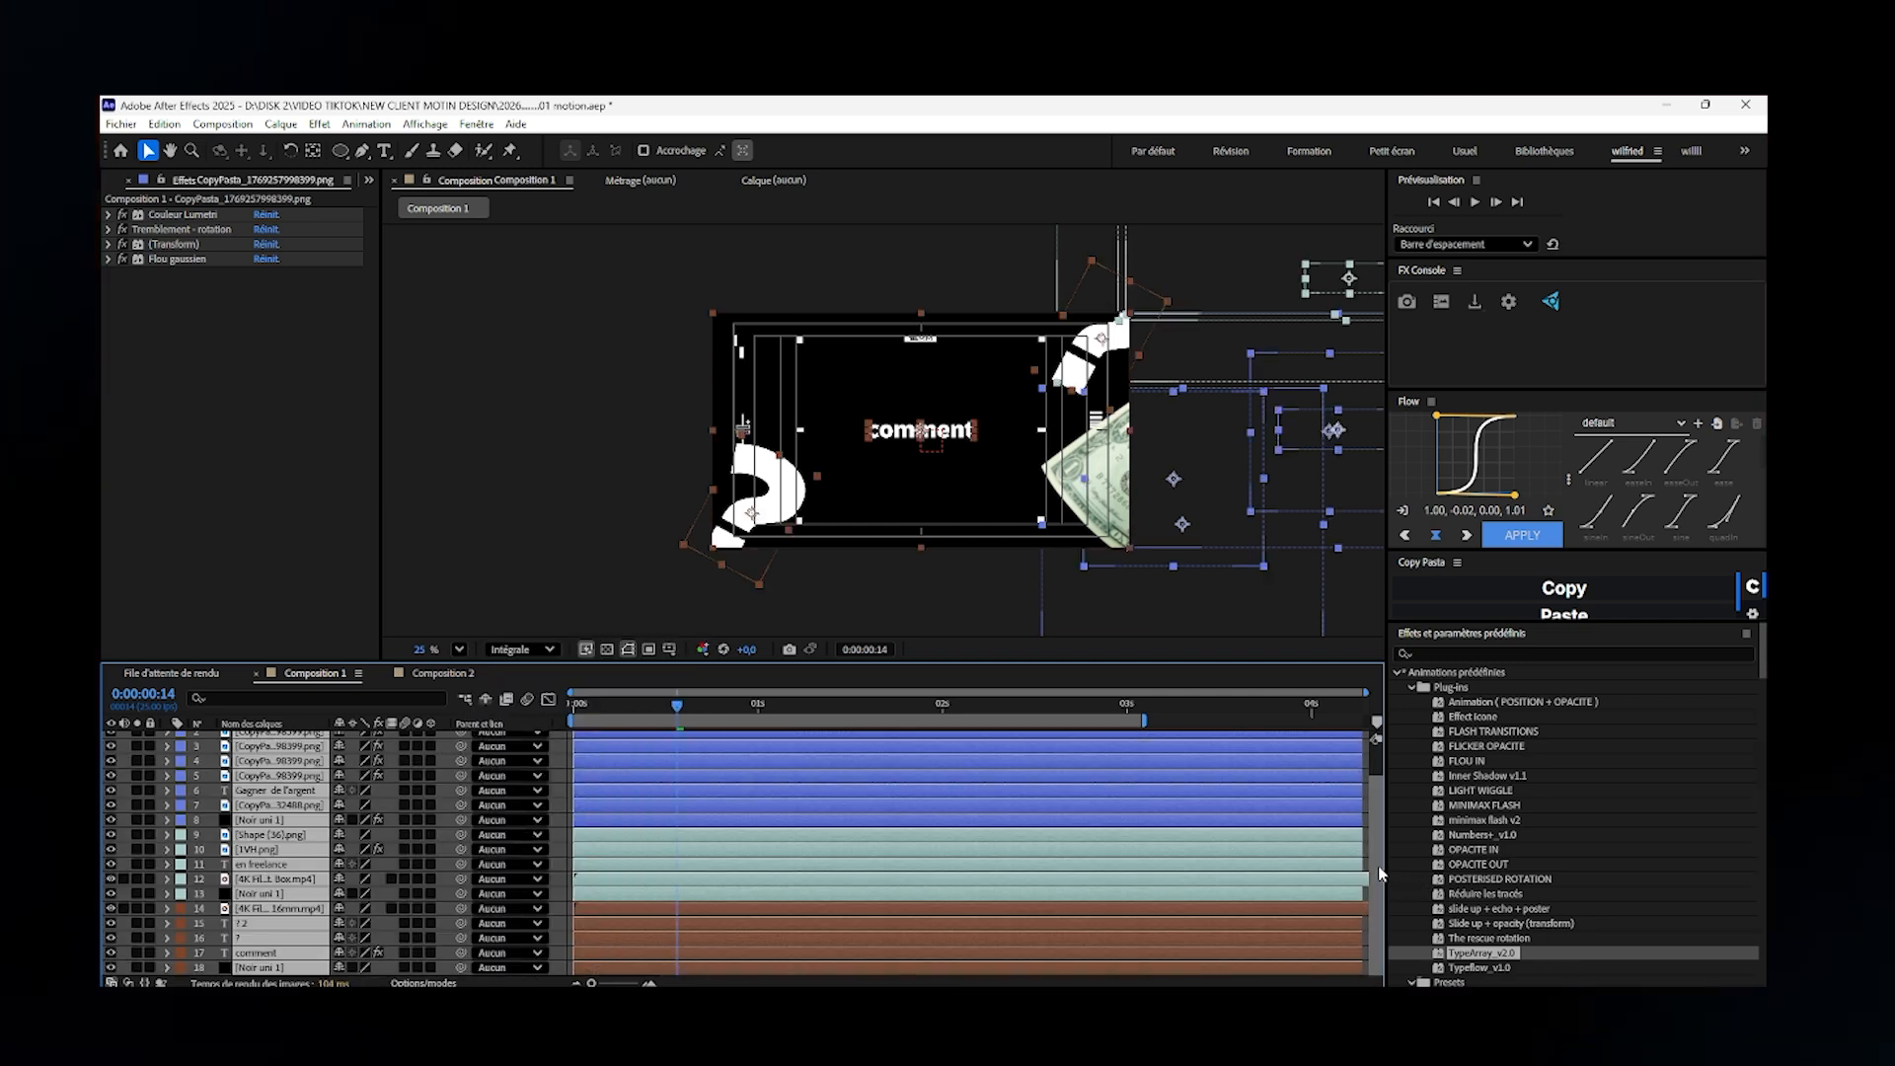
# - Add a one-node camera named Caméra 1 with the 35 mm preset to the composition
pyautogui.scroll(2, 1378, 866)
pyautogui.click(279, 740)
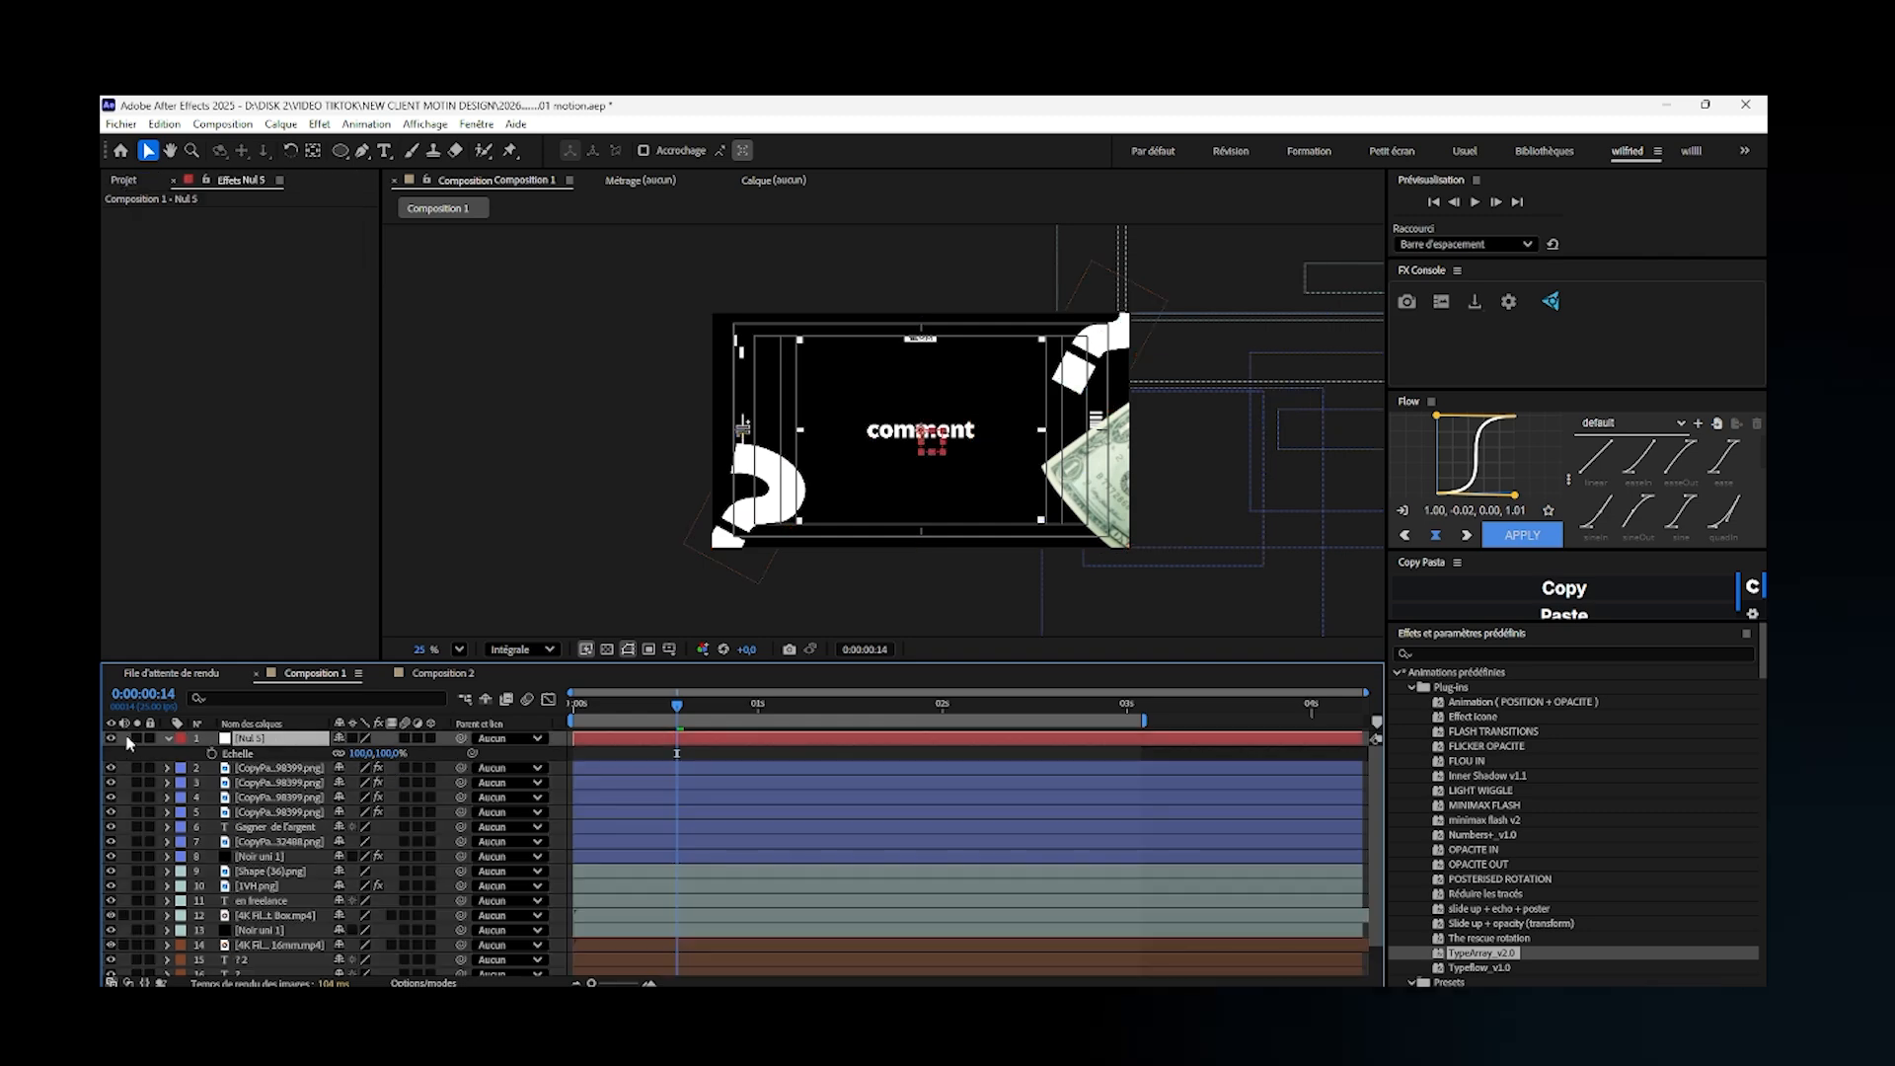
pyautogui.rightClick(125, 739)
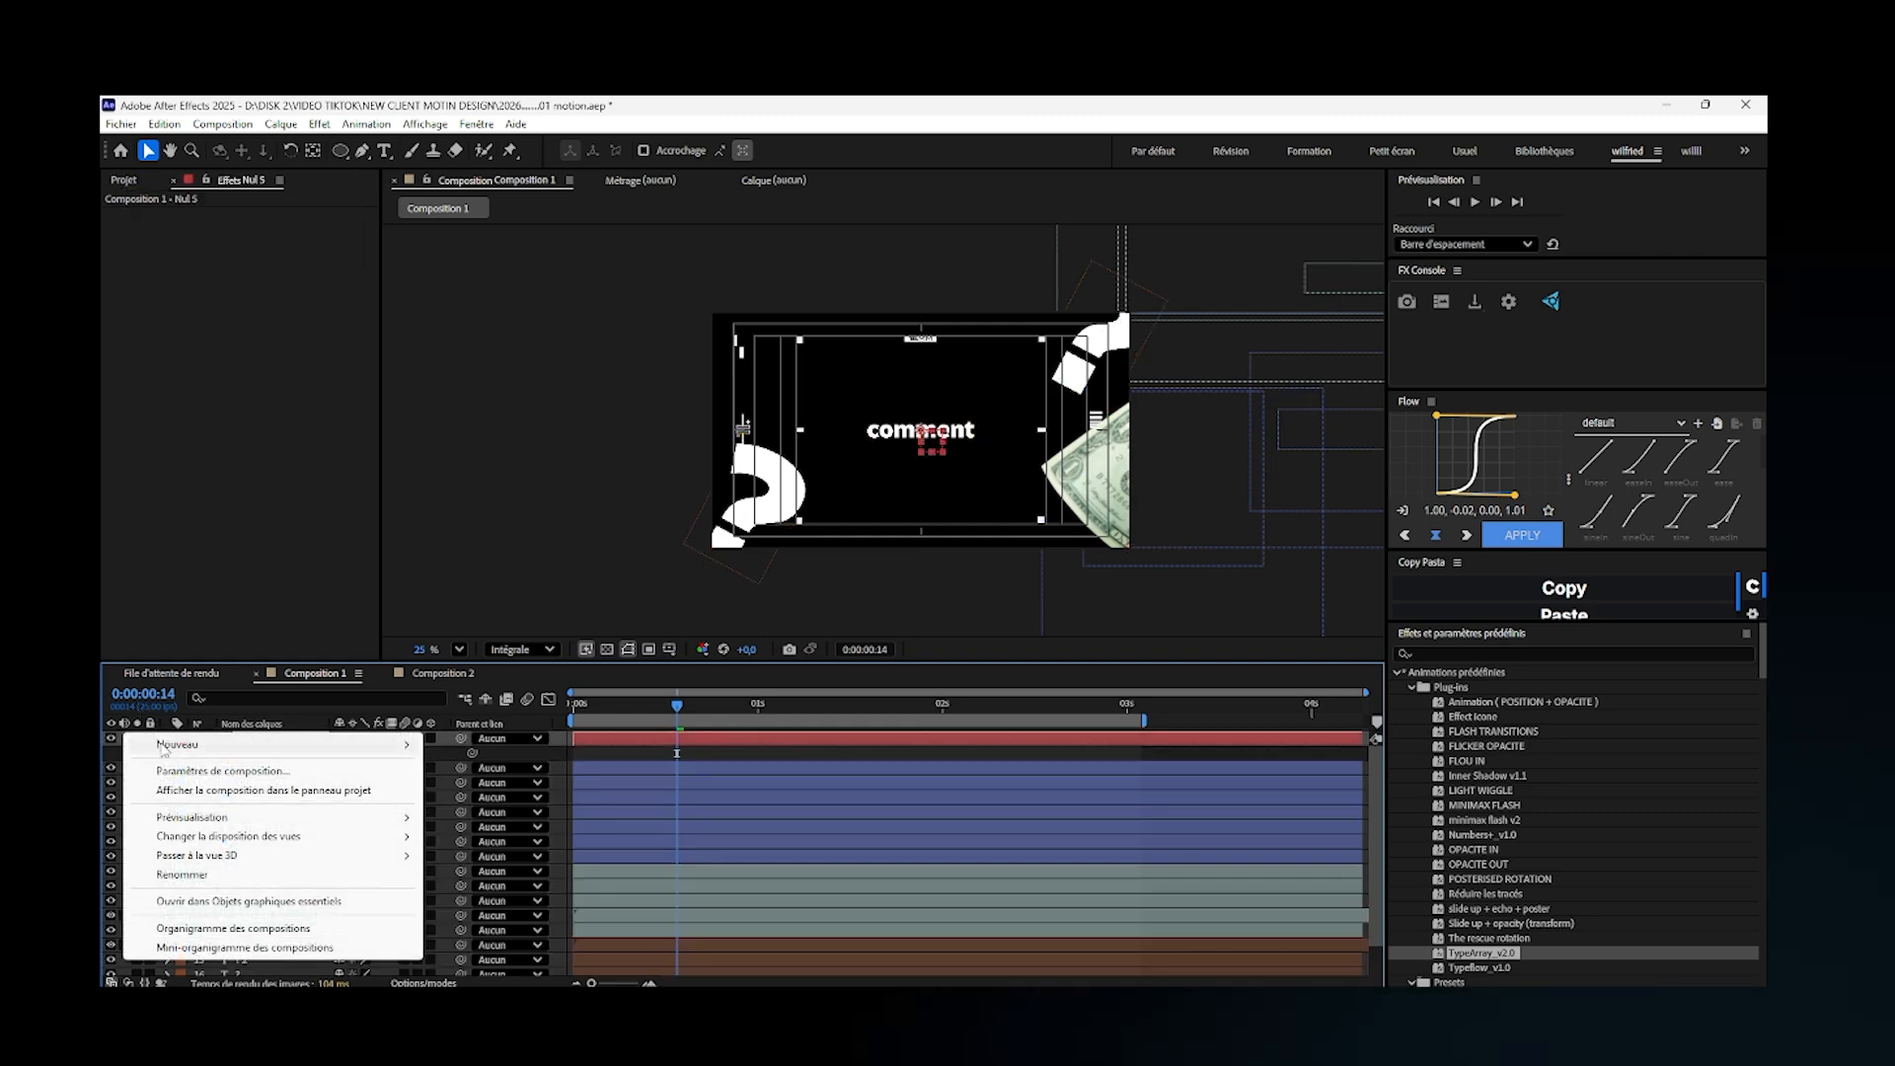
pyautogui.moveTo(395, 744)
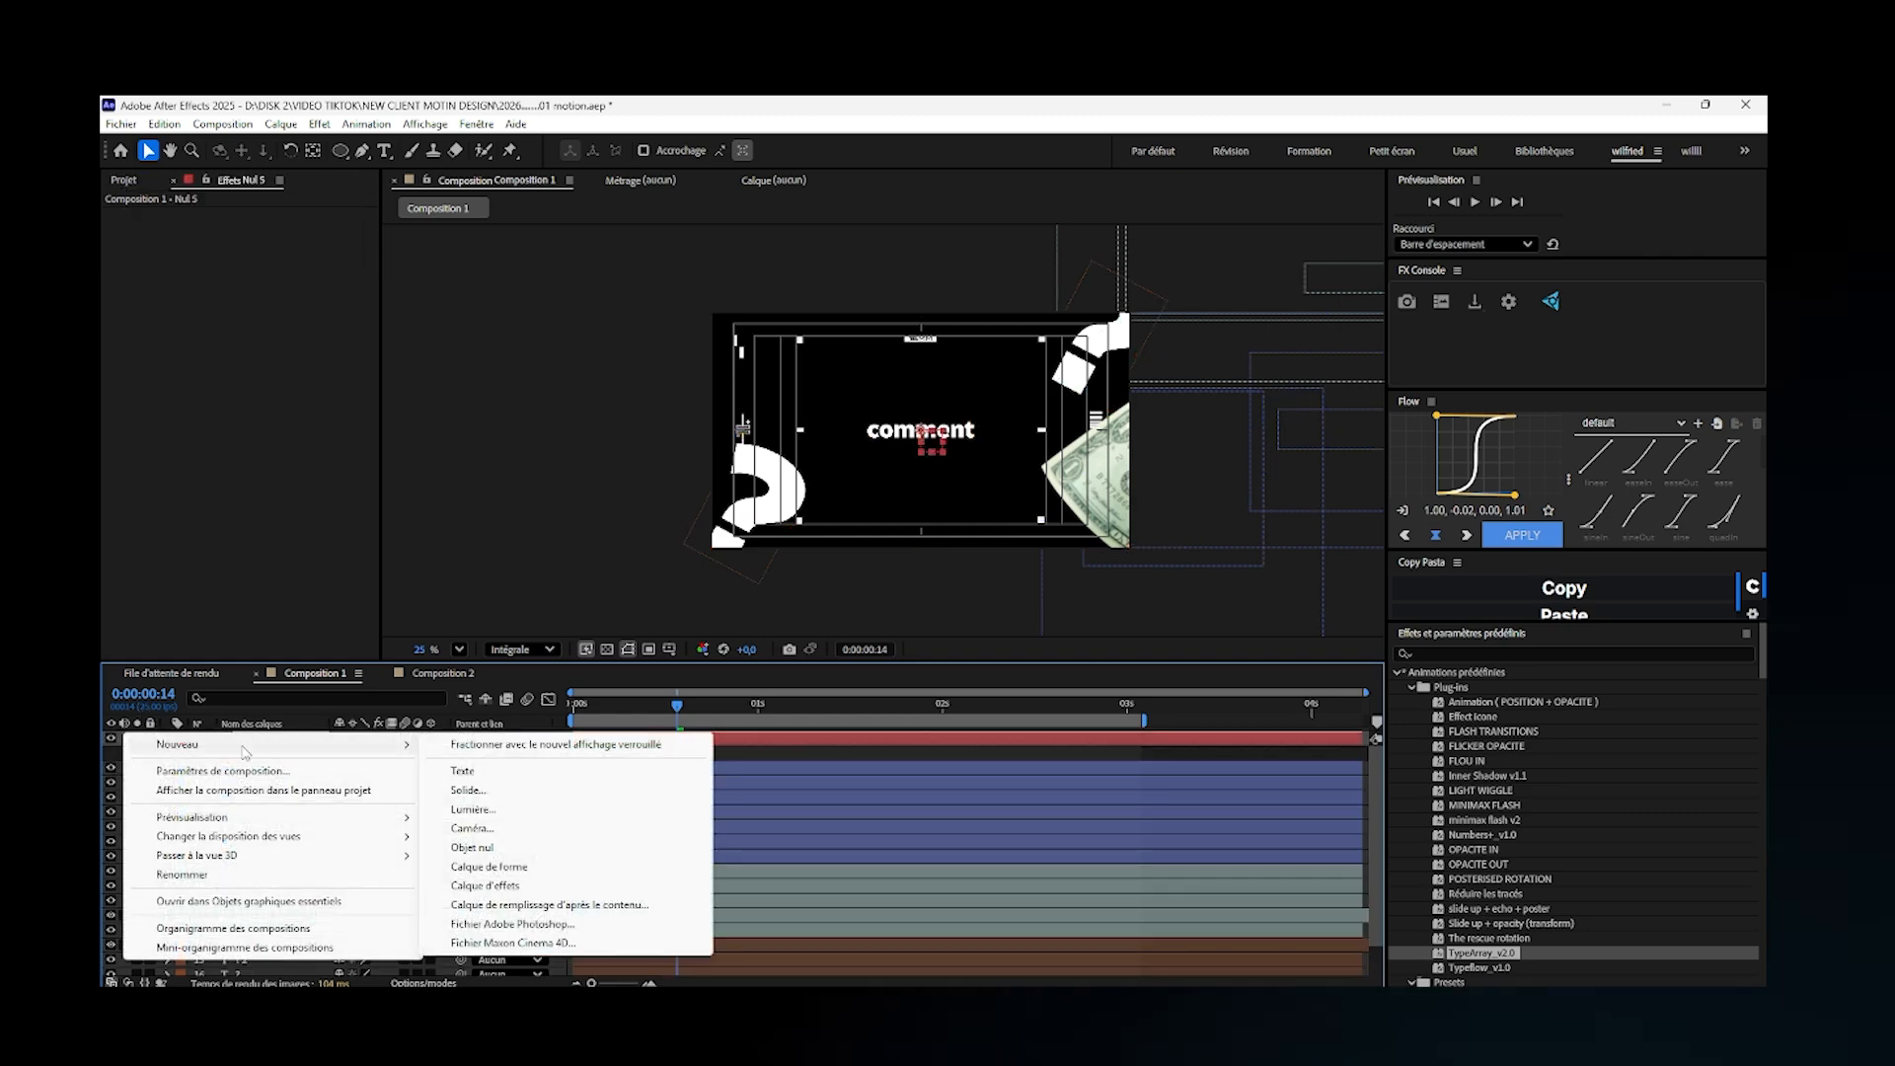
pyautogui.click(510, 831)
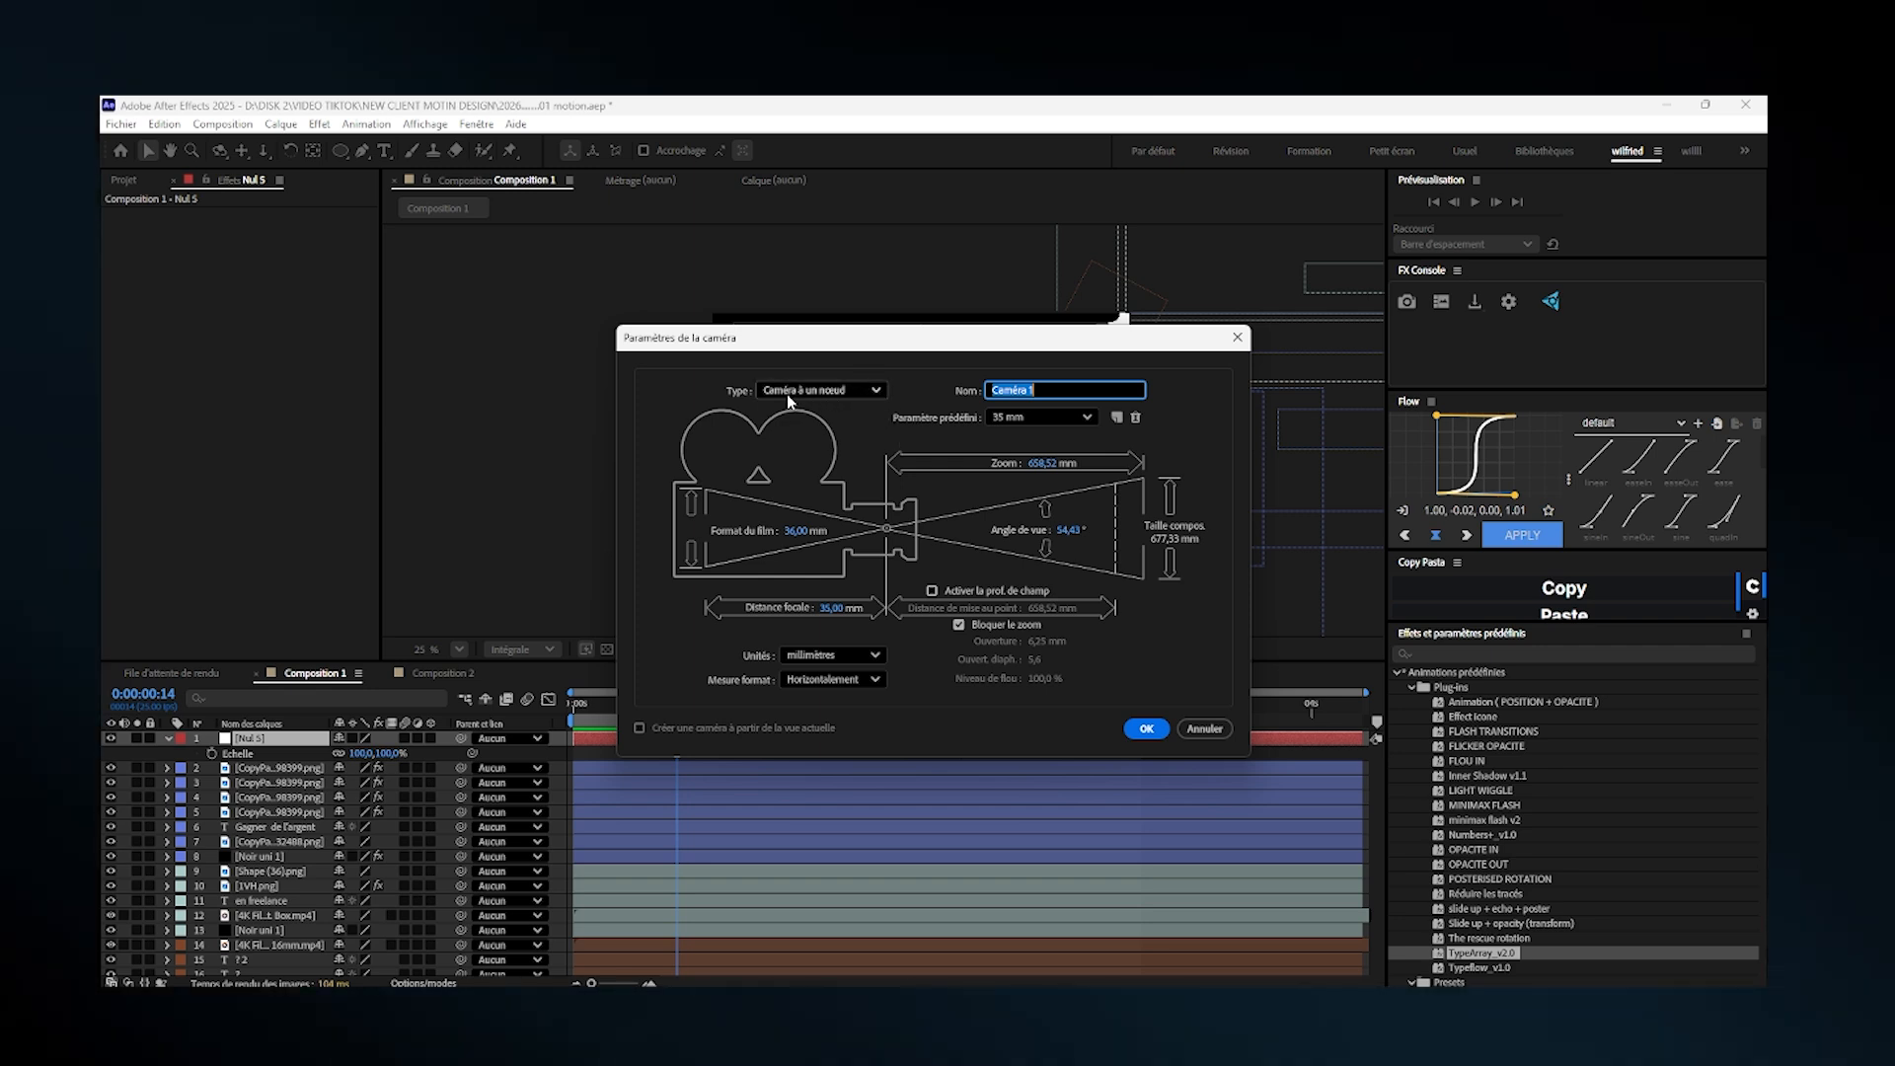
pyautogui.click(1145, 729)
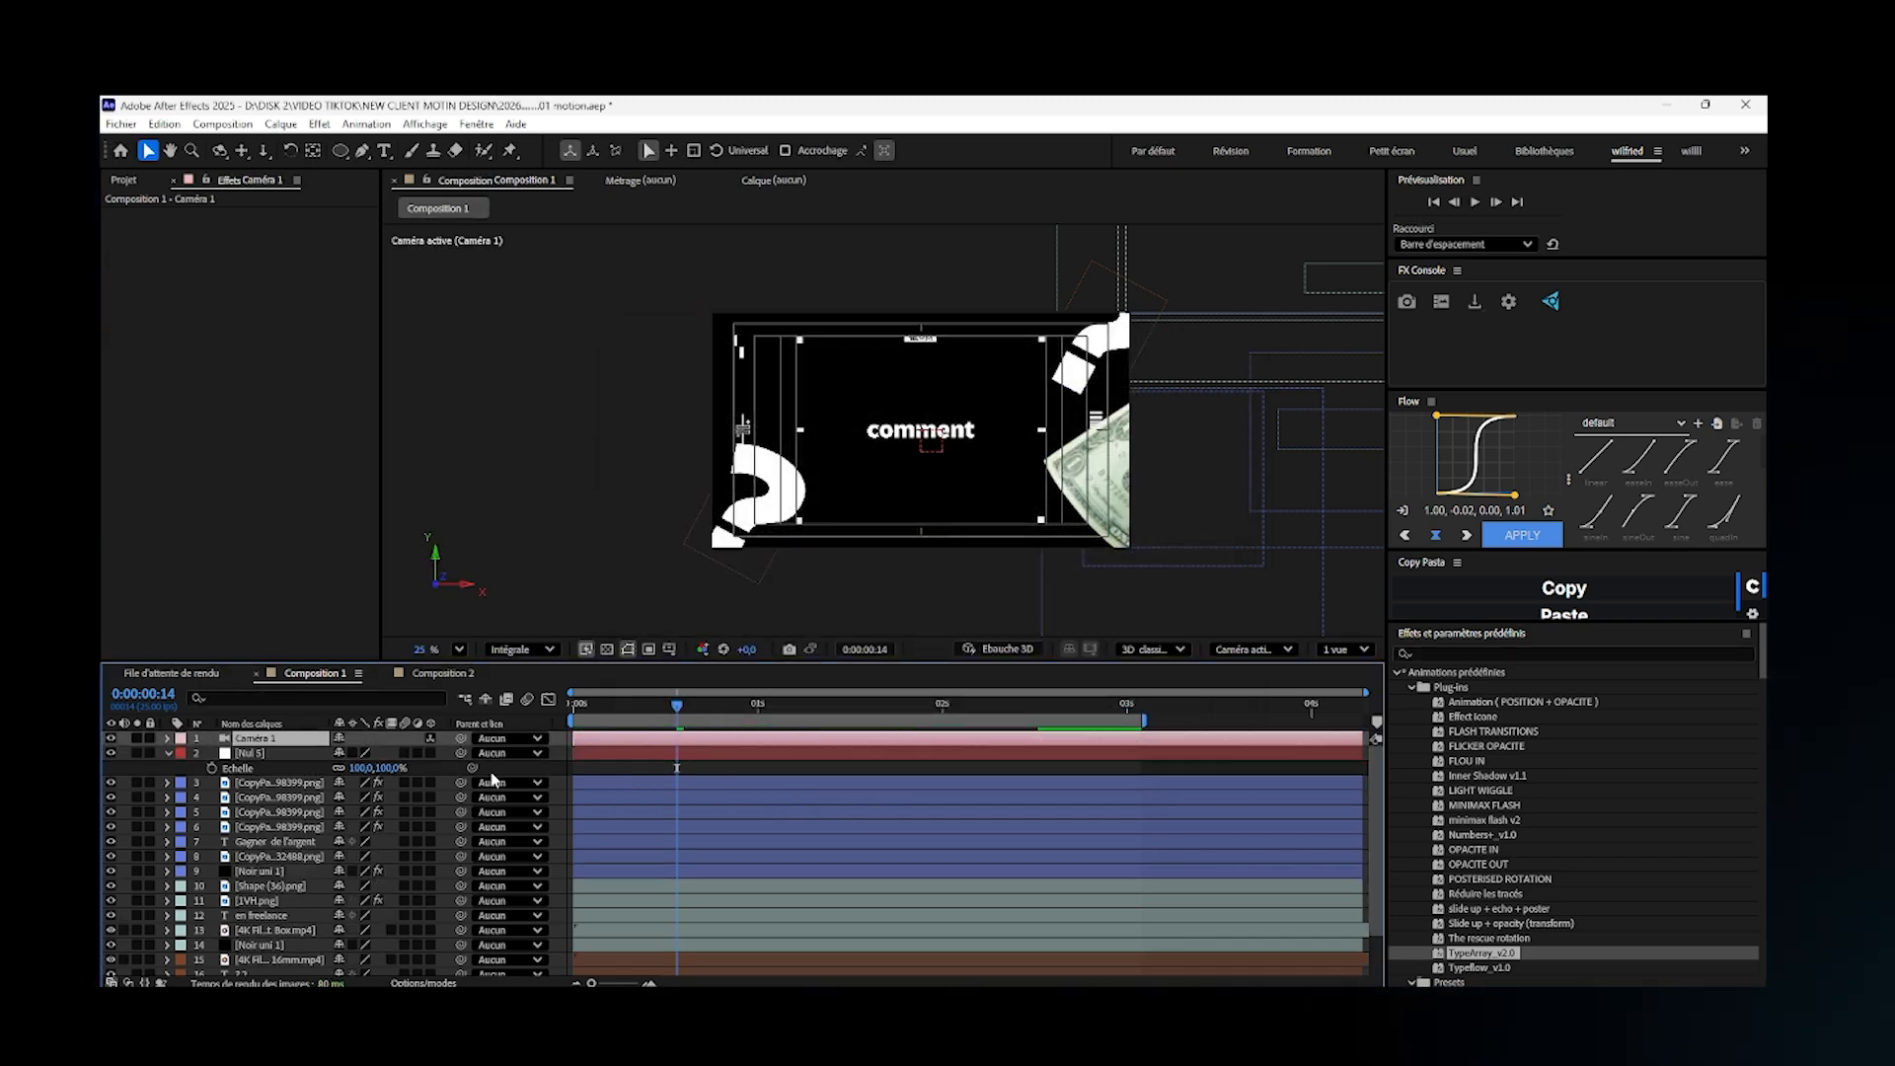
# - Place Nul 5 above Caméra 1 in the layer stack and parent the camera to Nul 5
pyautogui.moveTo(258, 754); pyautogui.dragTo(265, 740)
pyautogui.moveTo(461, 767); pyautogui.dragTo(287, 739)
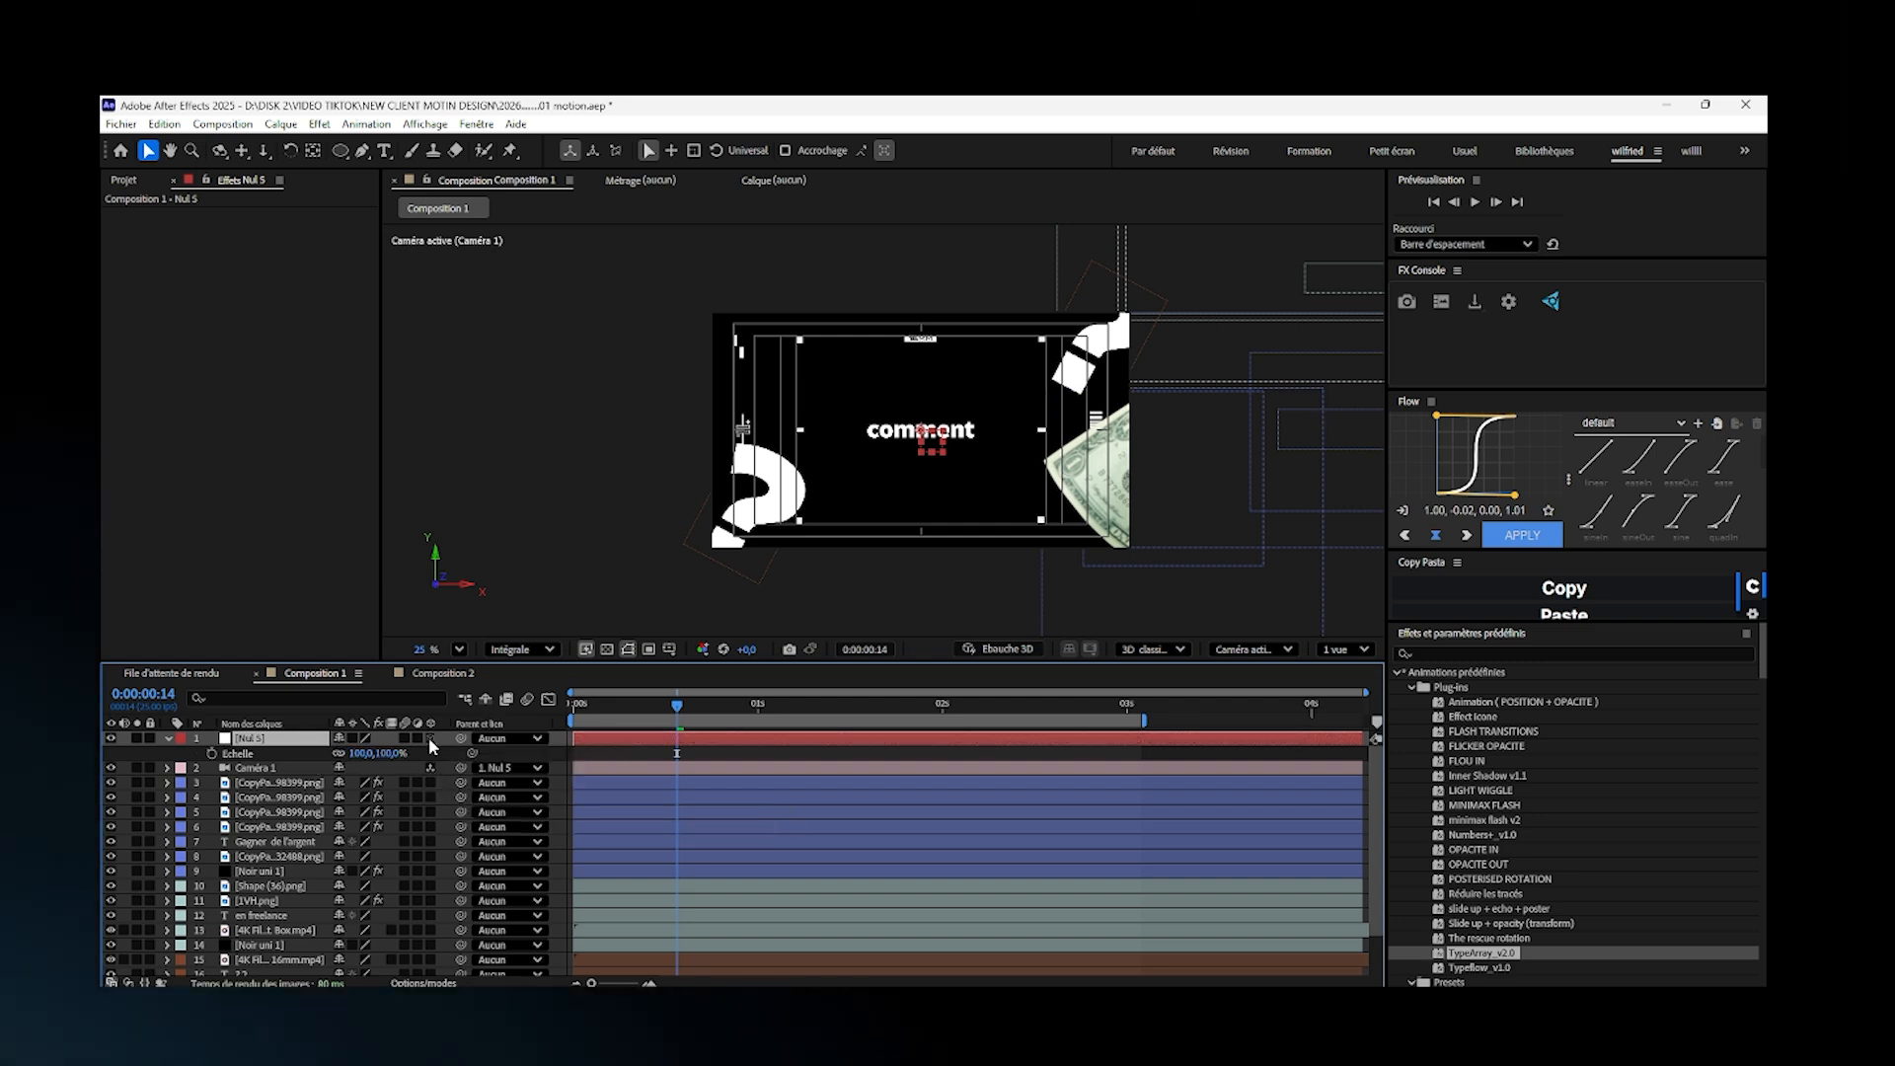
# - Enable 3D on Nul 5 and on every content layer down to the last Noir uni 1
pyautogui.click(429, 737)
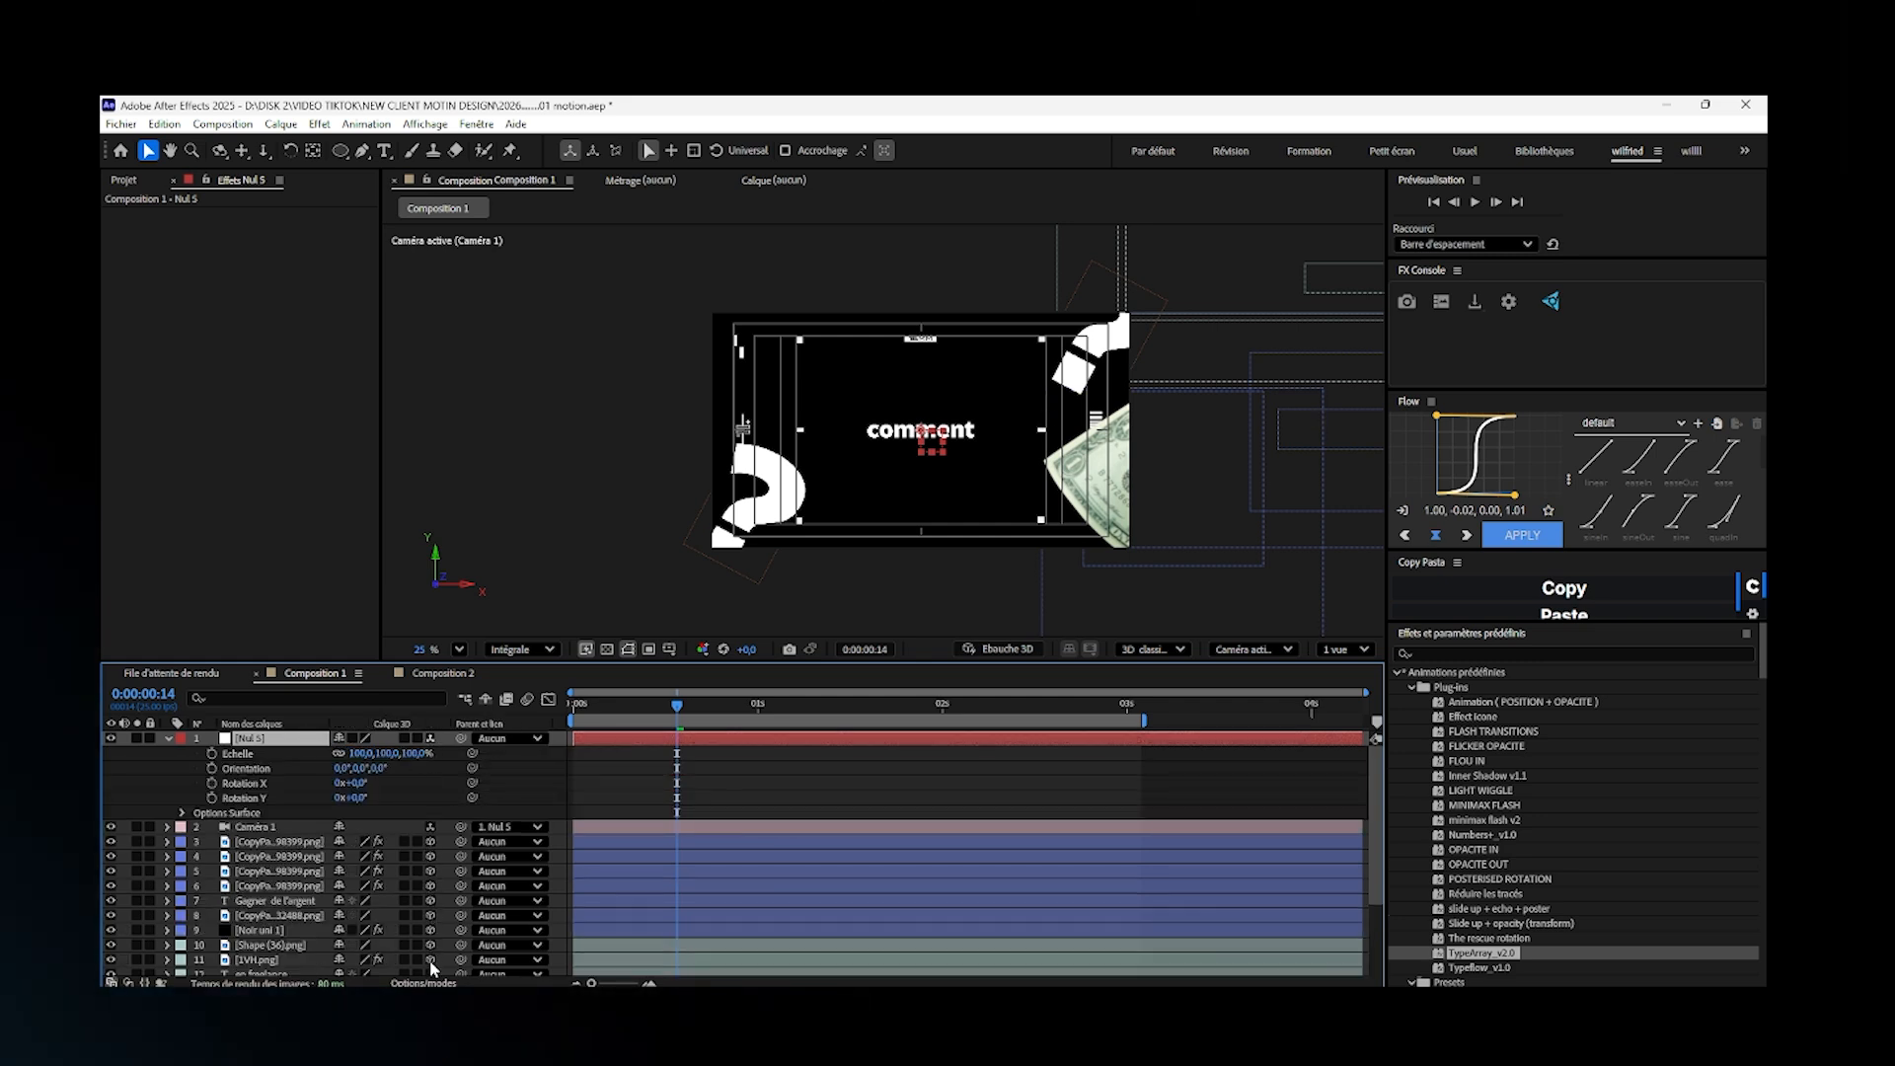
pyautogui.scroll(-3, 433, 965)
pyautogui.moveTo(432, 967)
pyautogui.mouseDown()
pyautogui.moveTo(431, 932)
pyautogui.moveTo(430, 958)
pyautogui.mouseUp()
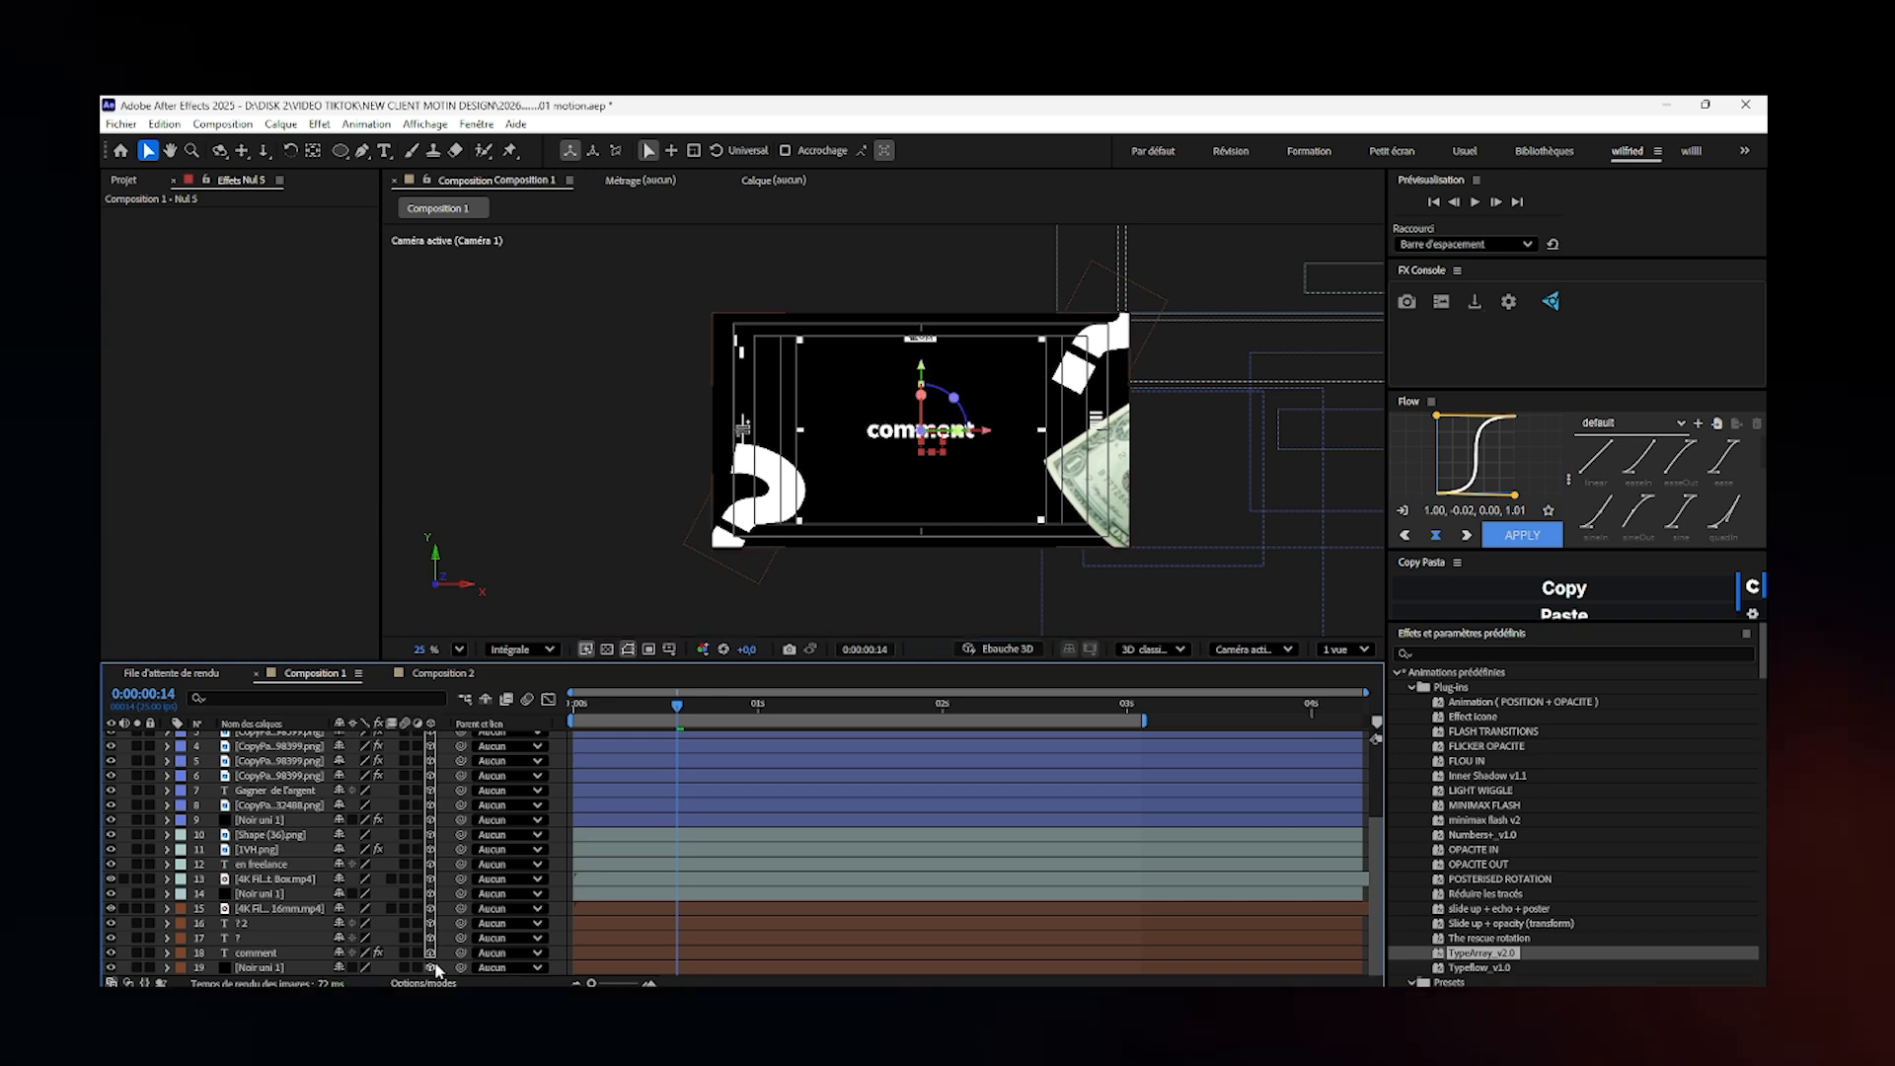
pyautogui.moveTo(1377, 883); pyautogui.dragTo(1373, 764)
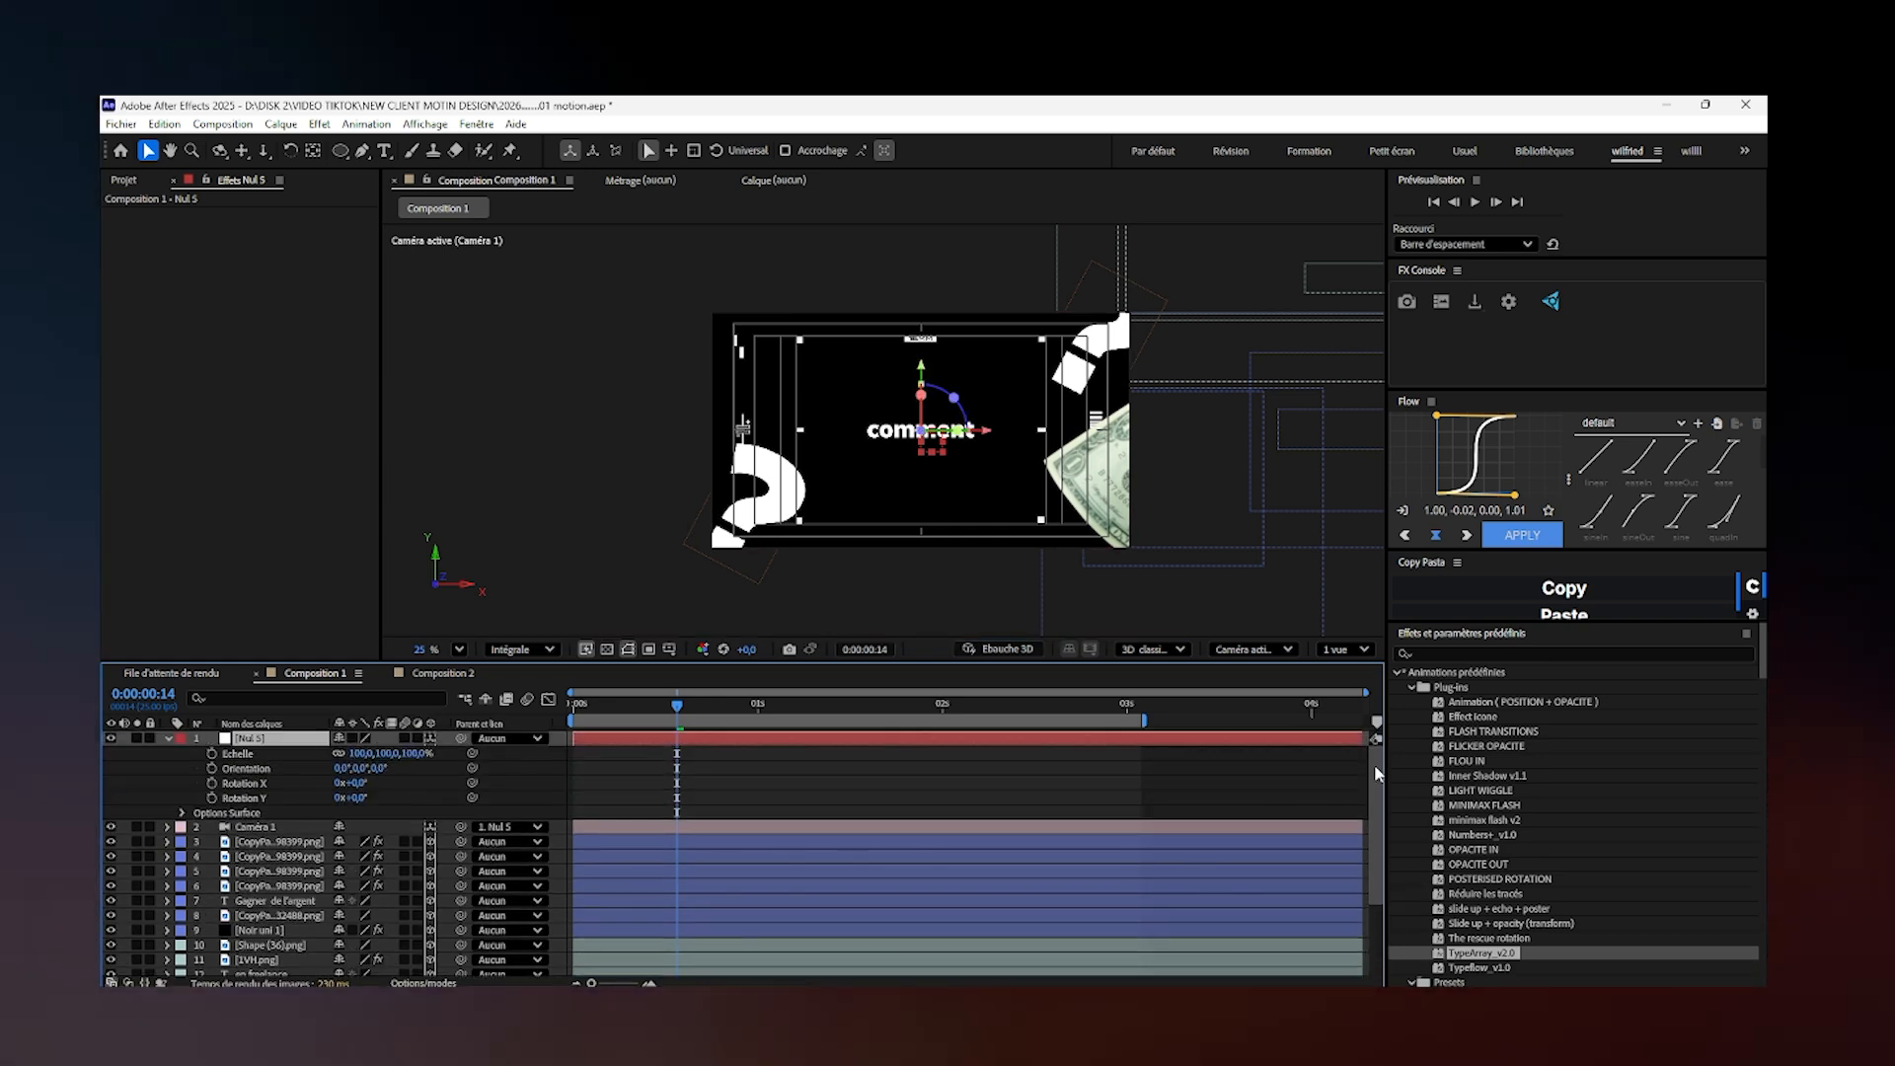
# - Reveal Caméra 1's position, try shifting its X value to 107, and undo the shift
pyautogui.click(166, 739)
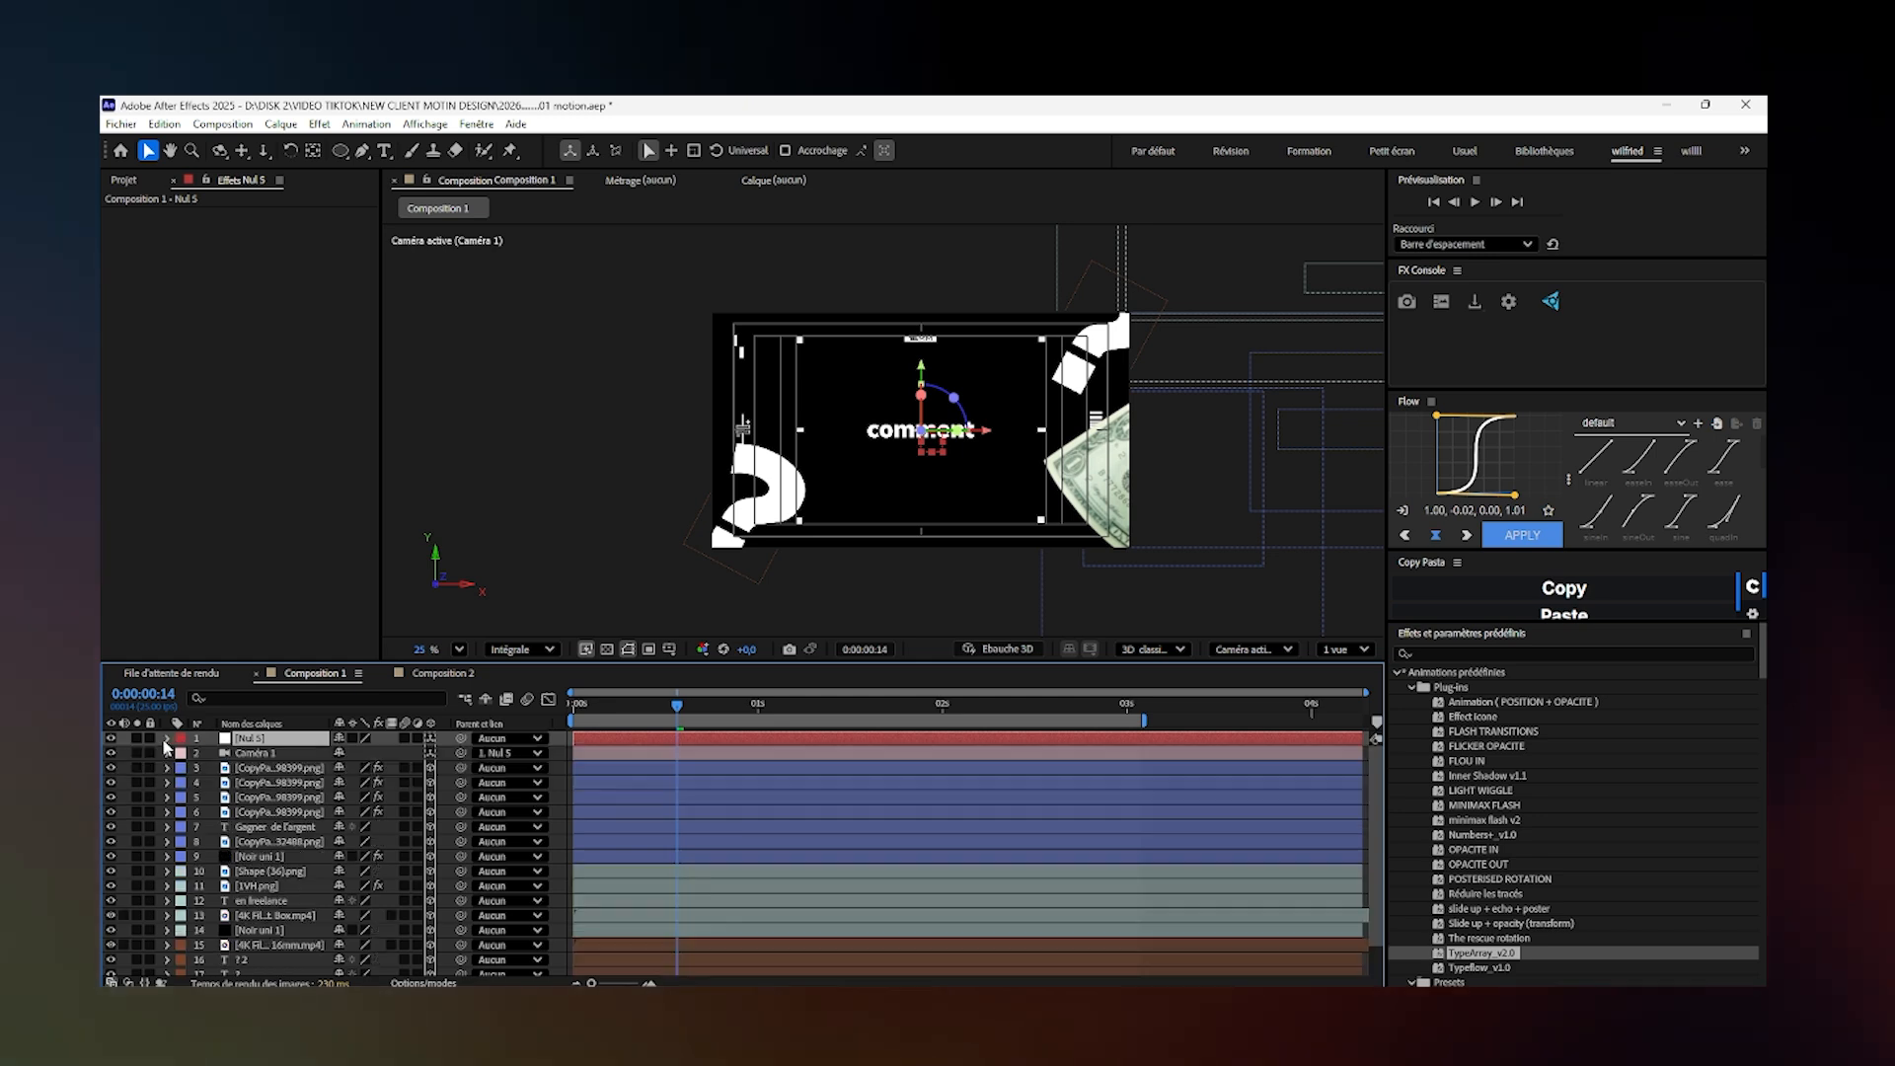
pyautogui.click(258, 754)
pyautogui.press('p')
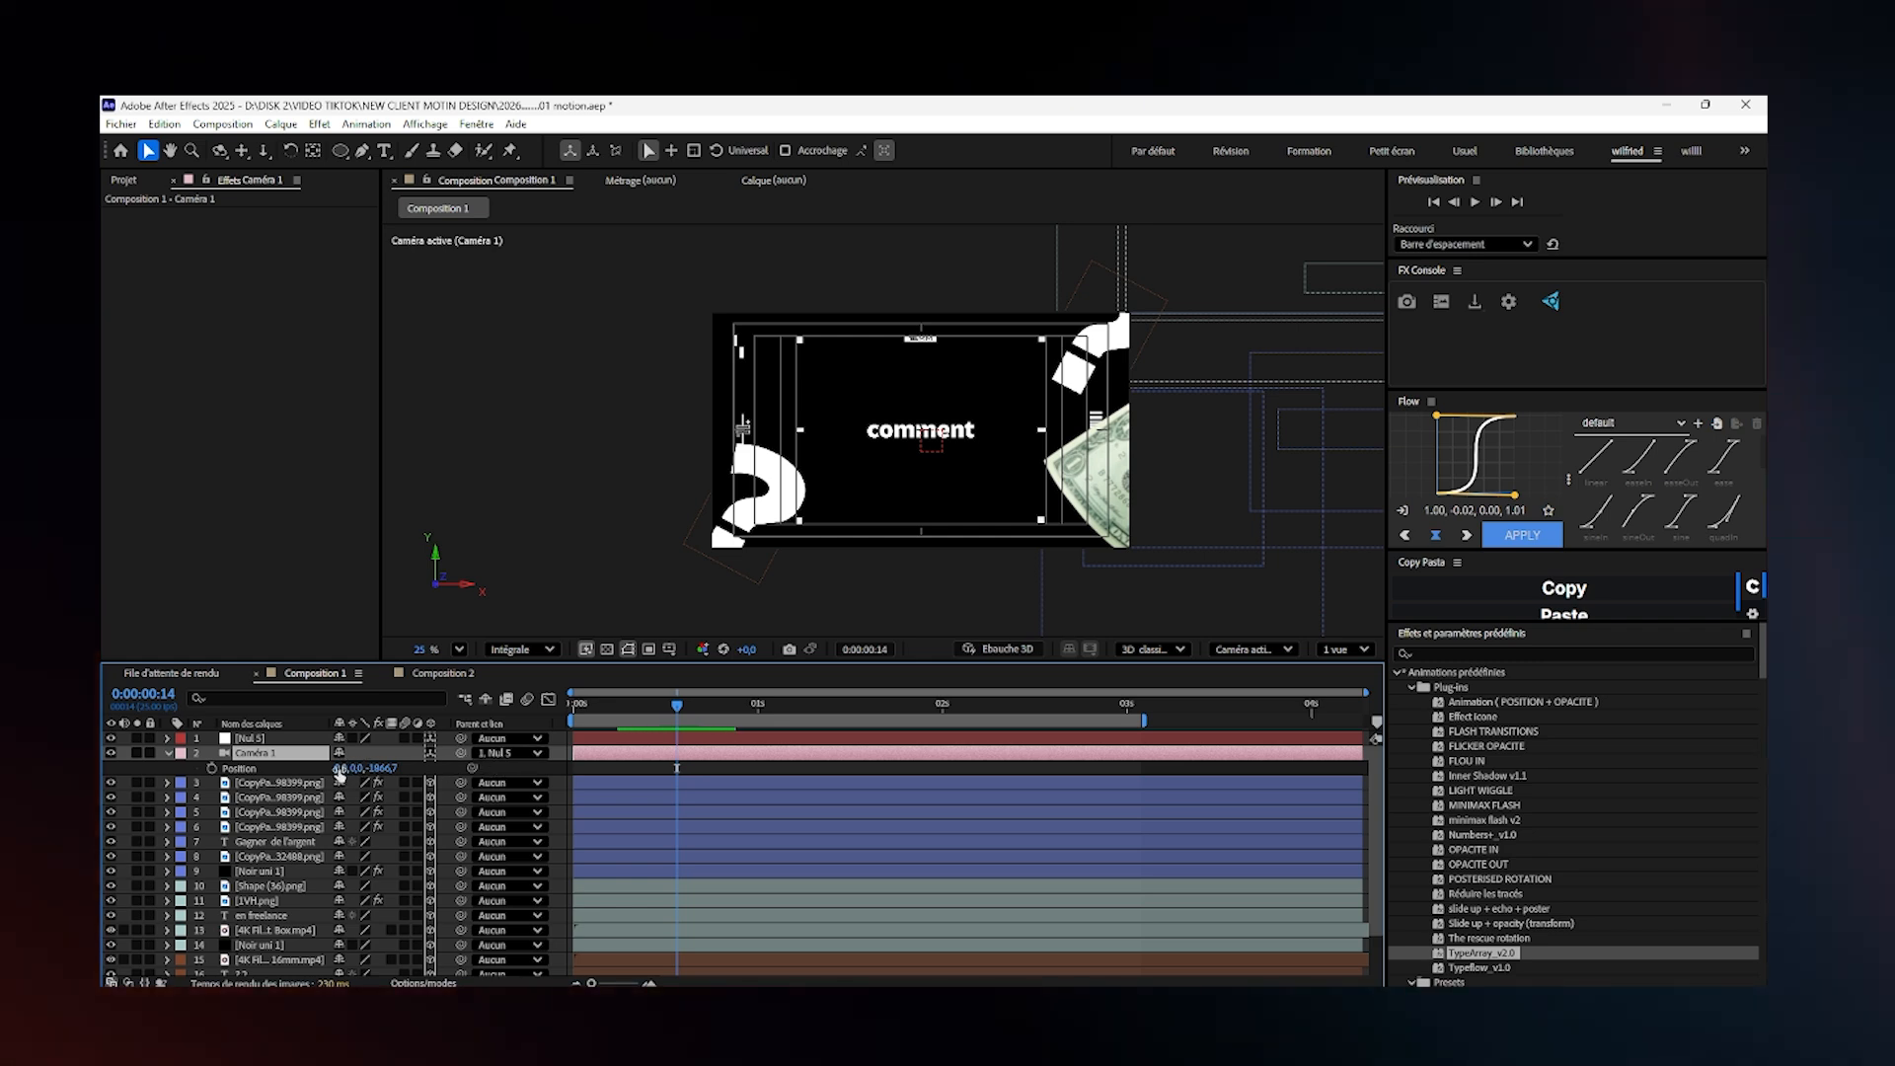
pyautogui.moveTo(339, 774); pyautogui.dragTo(527, 863)
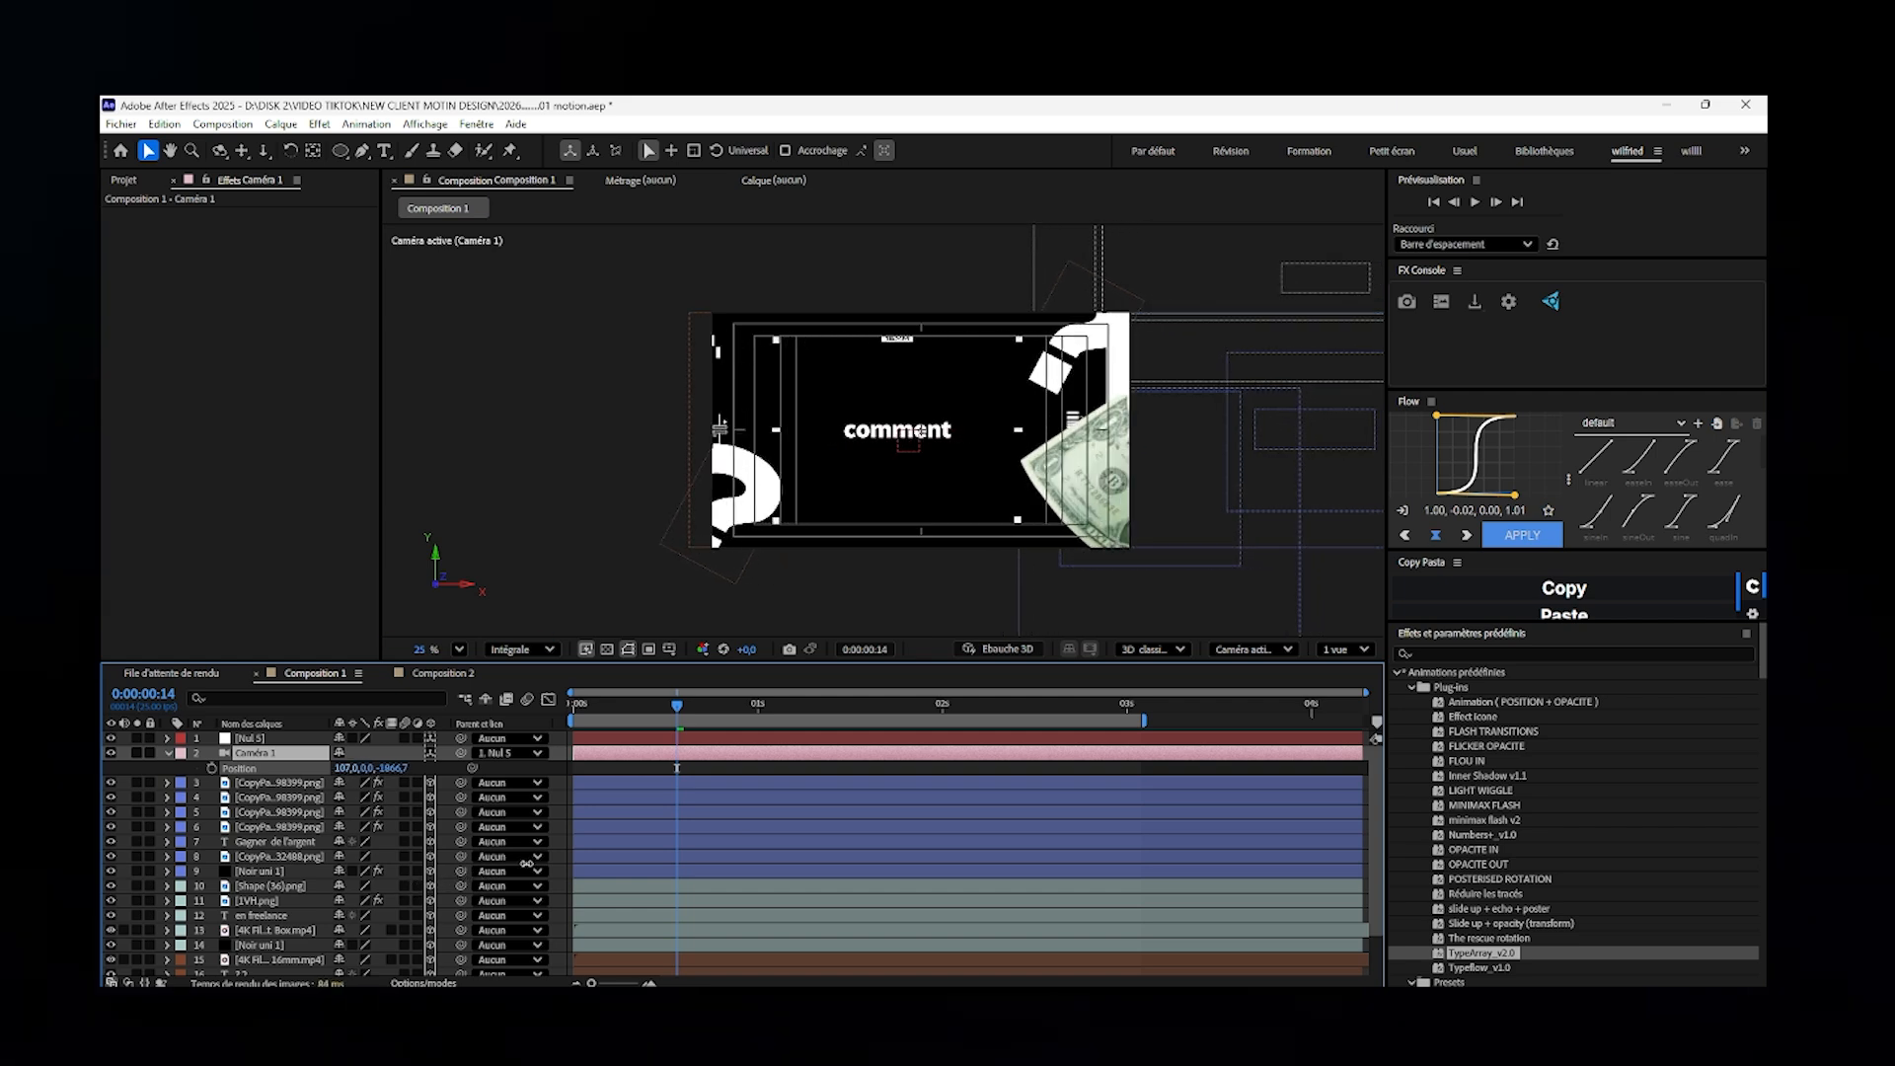
pyautogui.hotkey('ctrl', 'z')
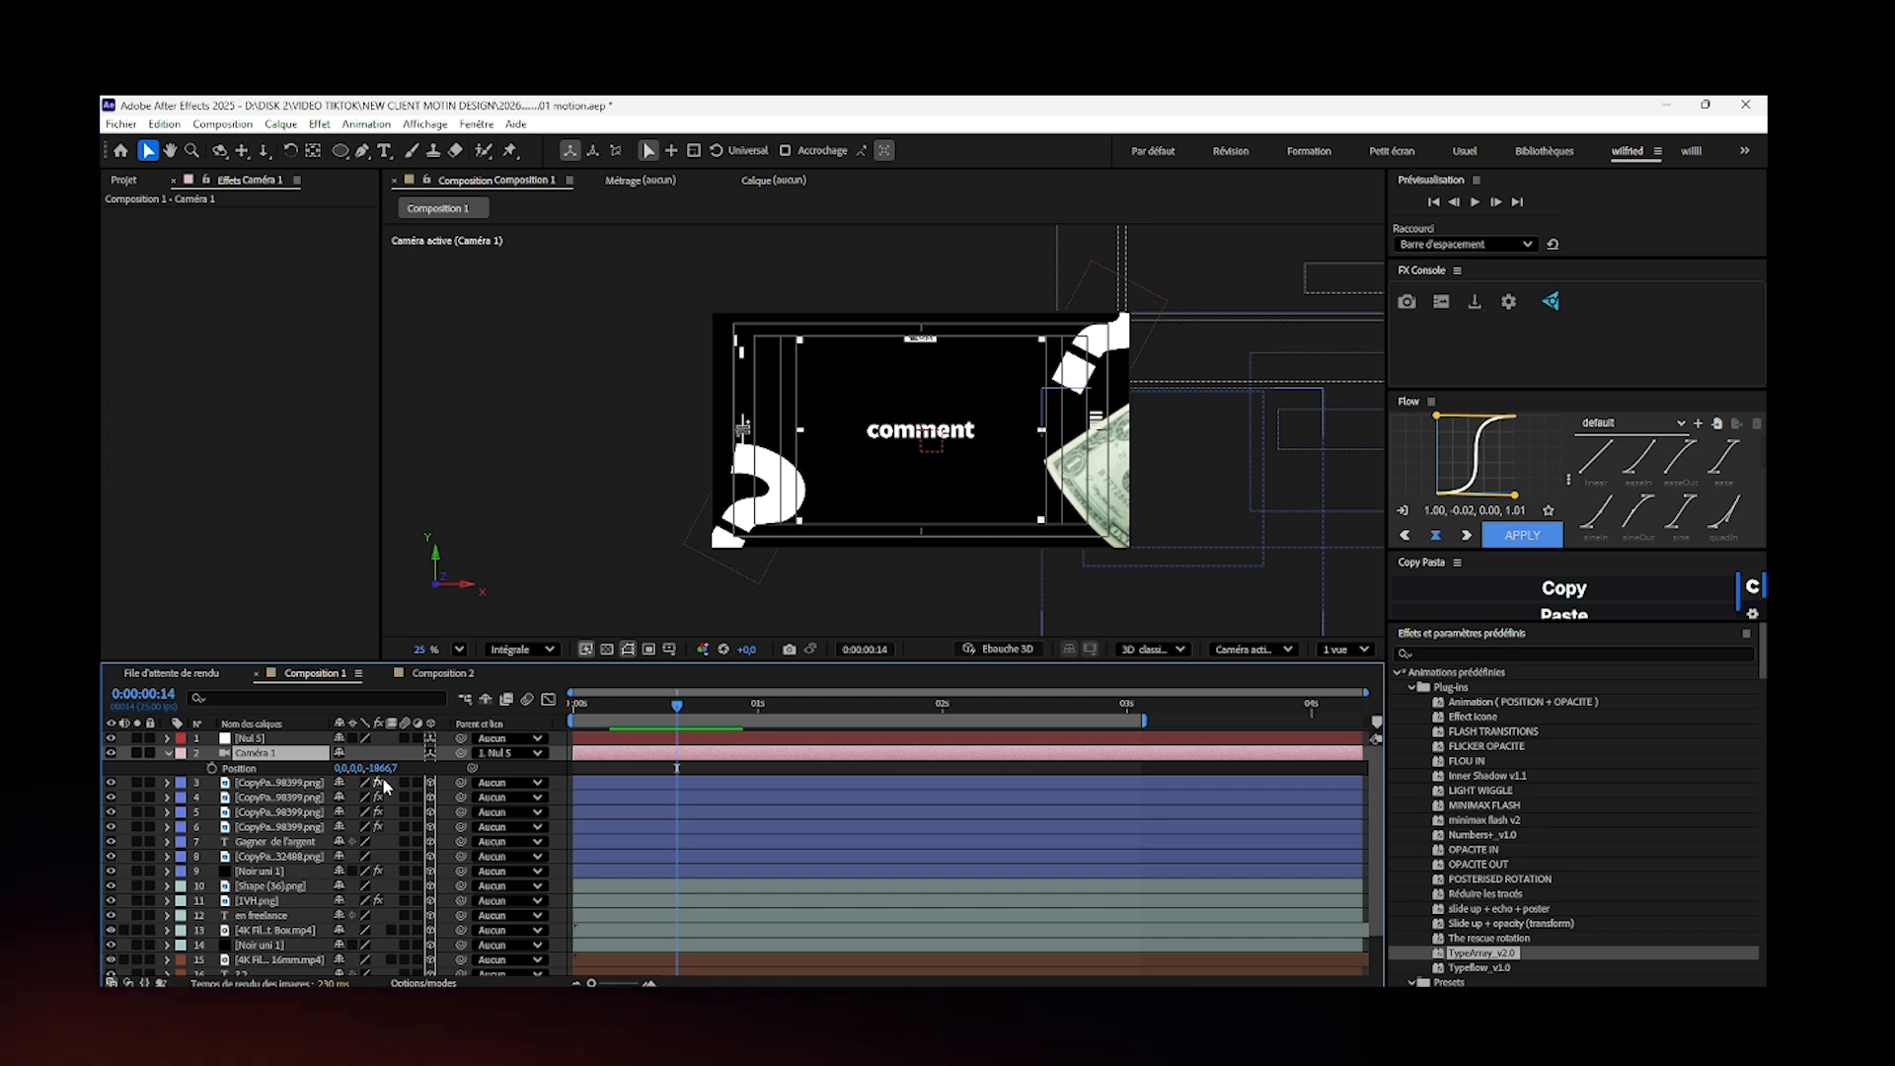
# - Split the composition viewer into two views to show the active camera beside a custom view
pyautogui.click(292, 961)
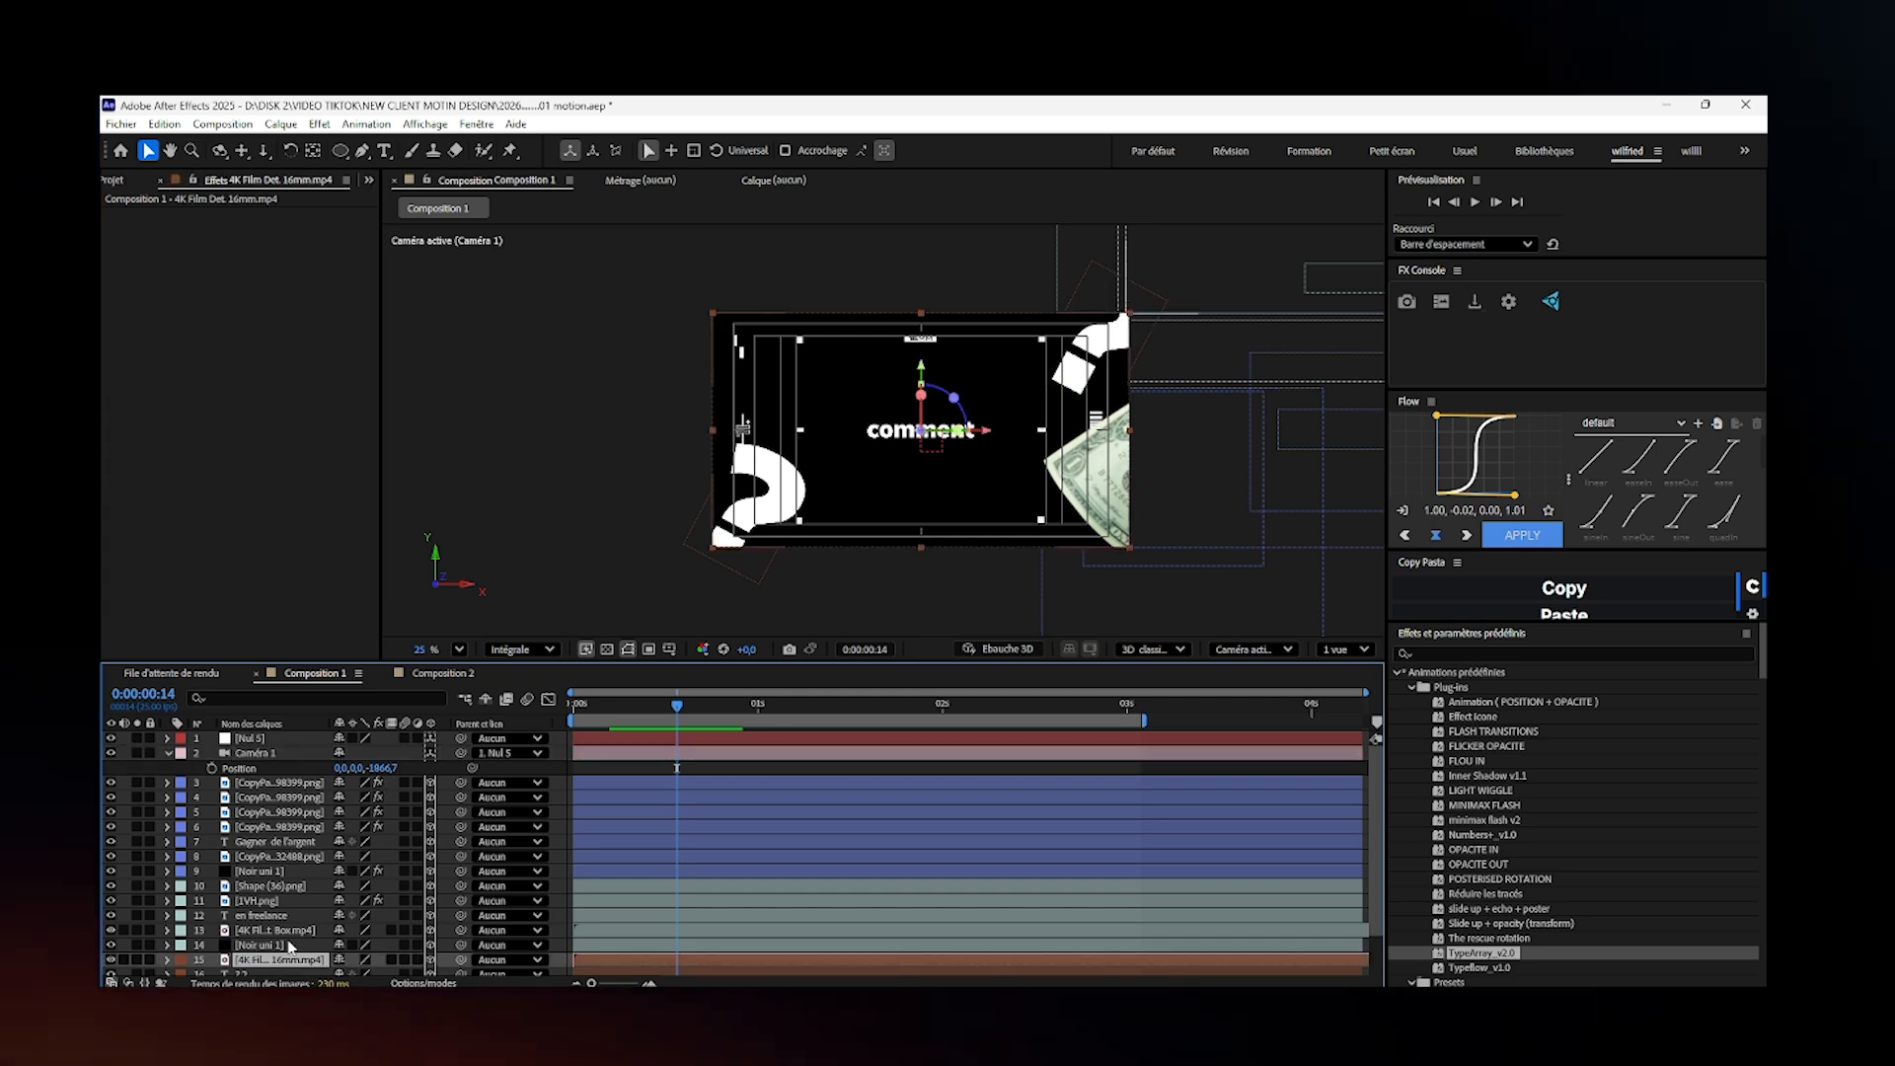
pyautogui.click(290, 947)
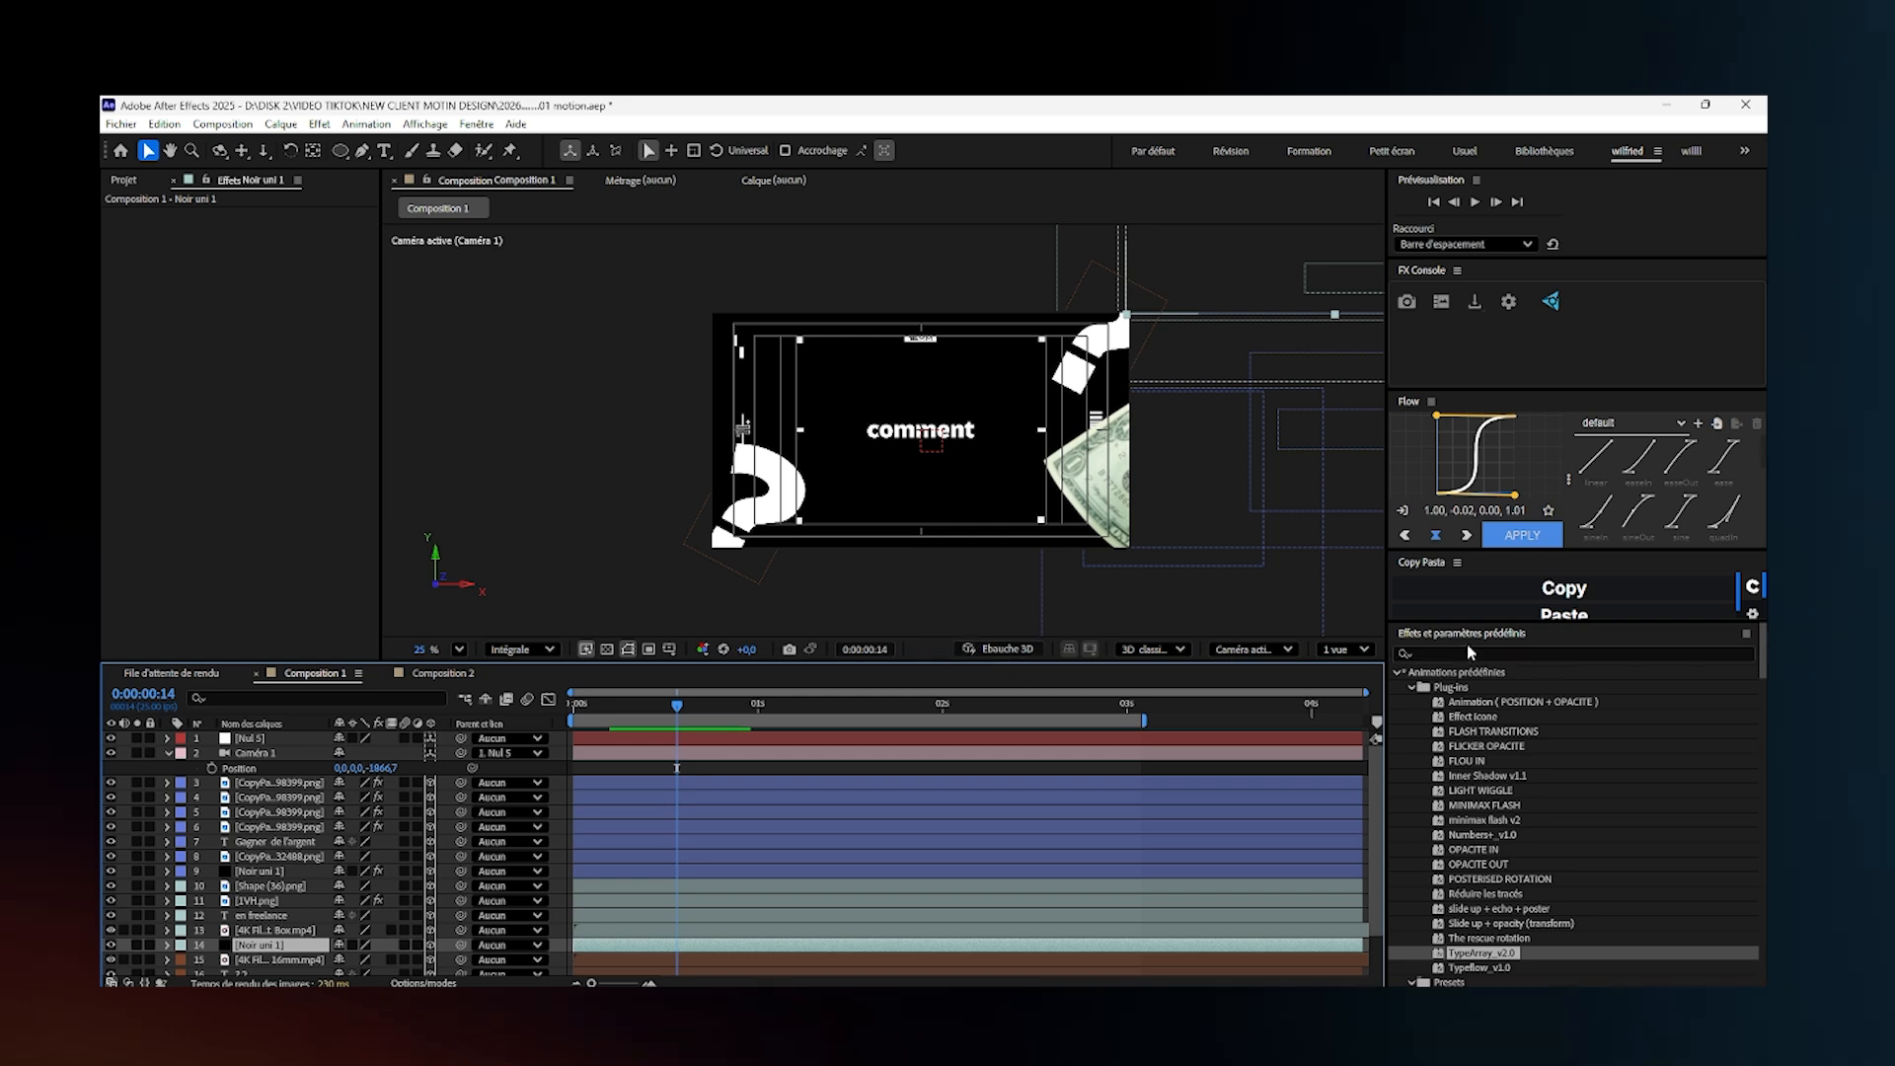
pyautogui.click(1345, 648)
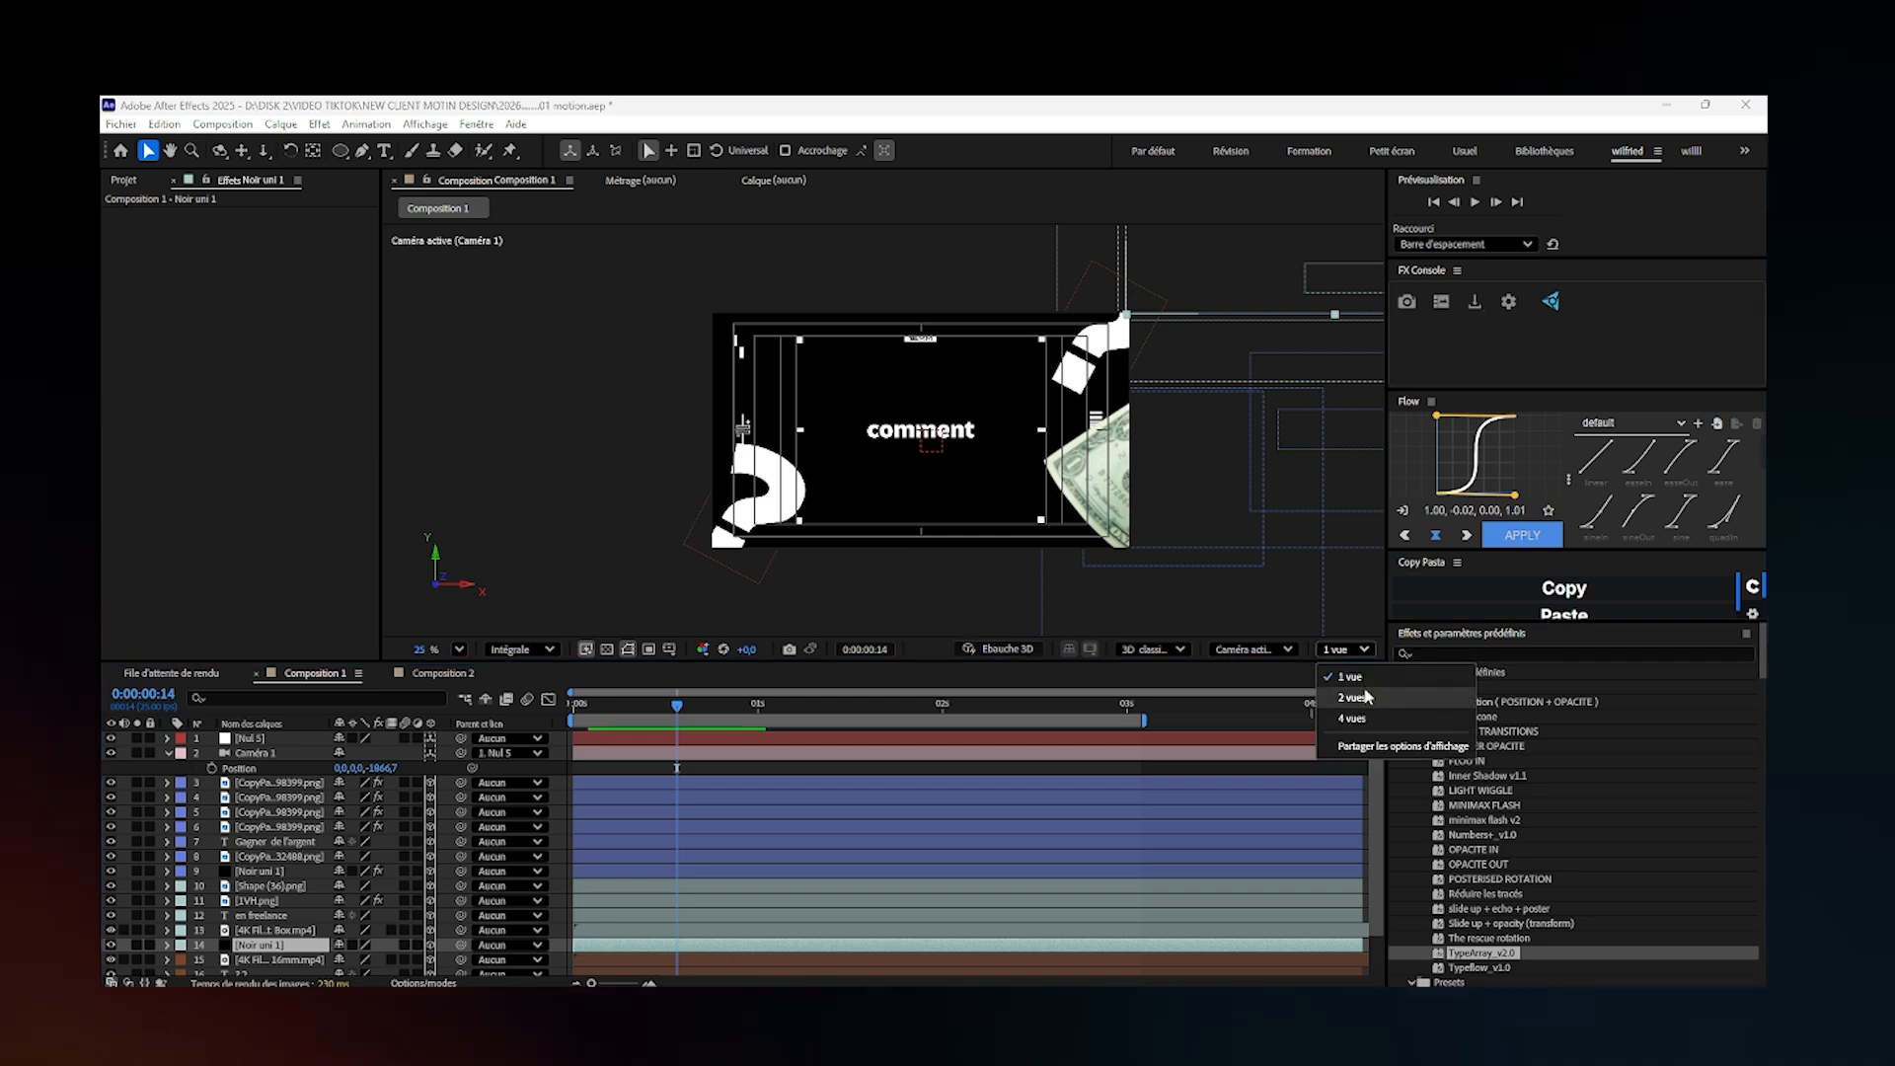
pyautogui.click(1382, 688)
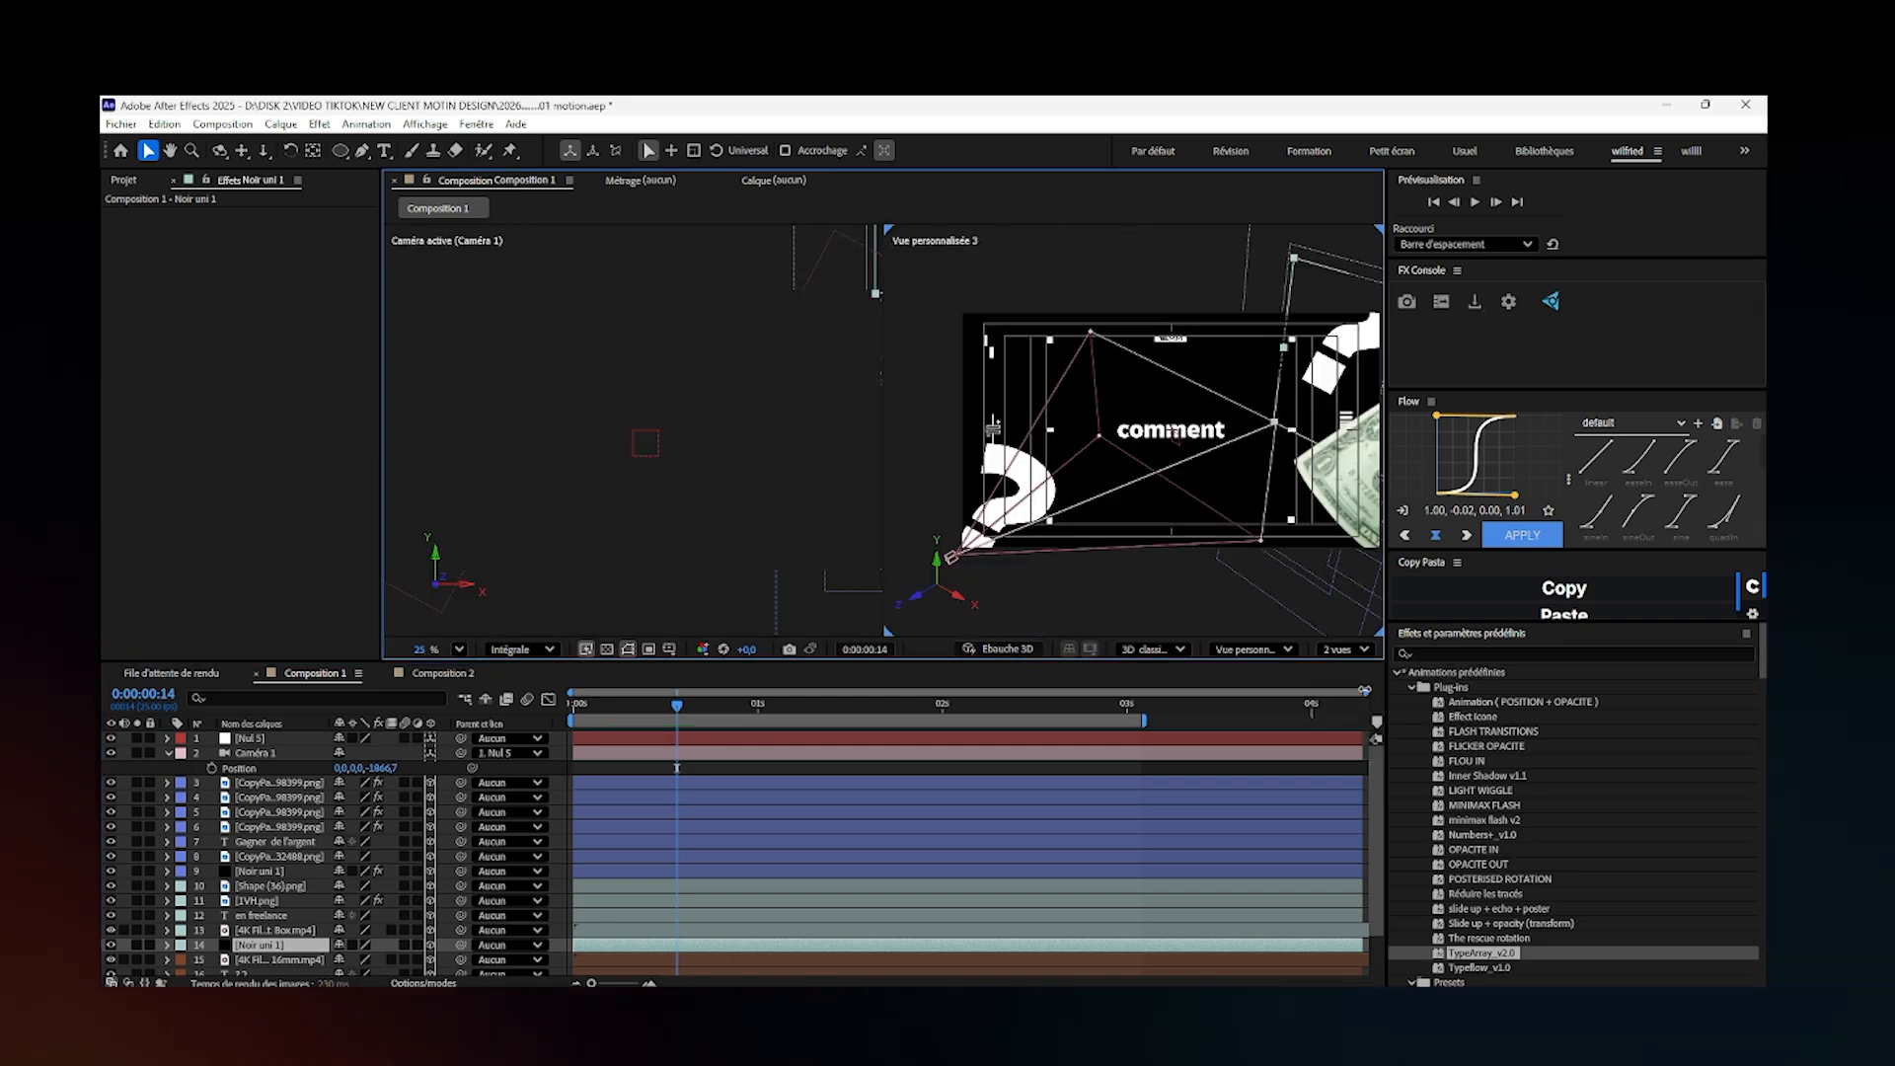
# - Select the "en freelance" scene layers from Shape (36) to Noir uni 1 and move them together in 3D space in the custom view
pyautogui.click(704, 900)
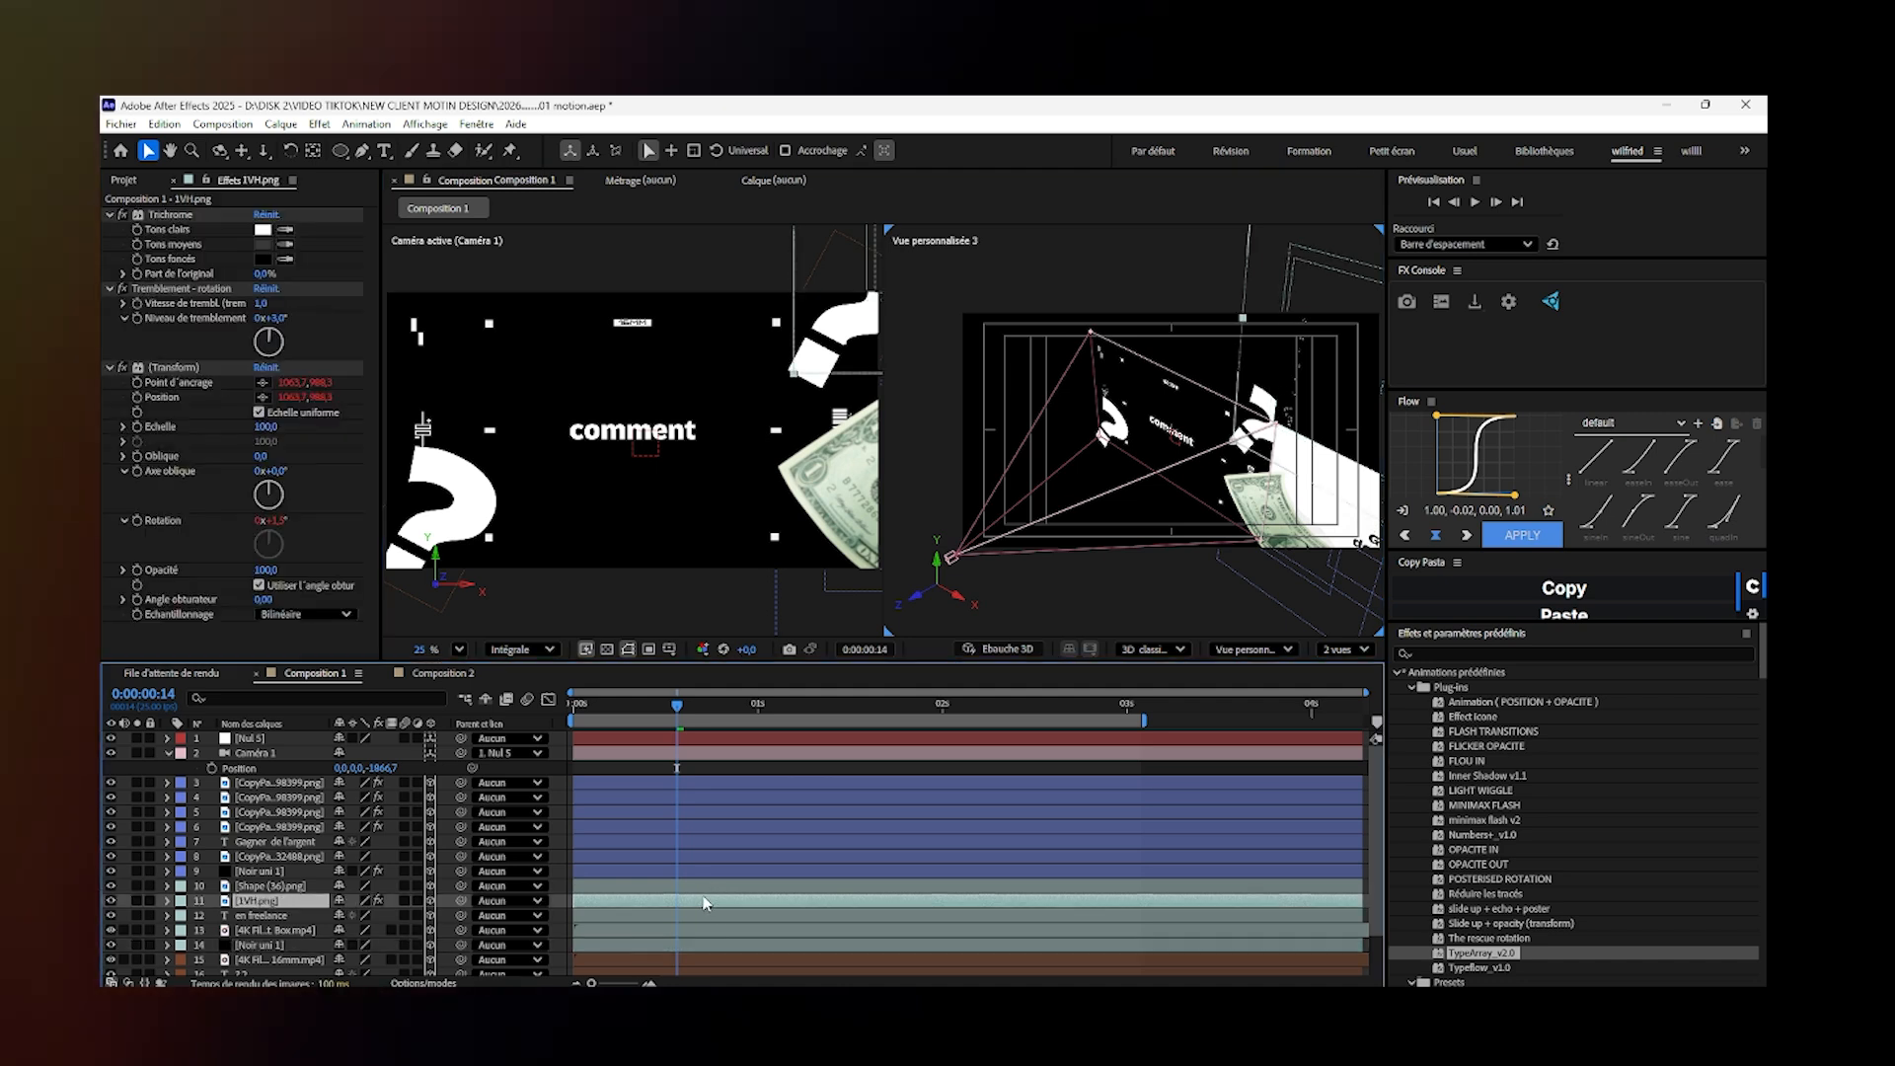
pyautogui.click(685, 945)
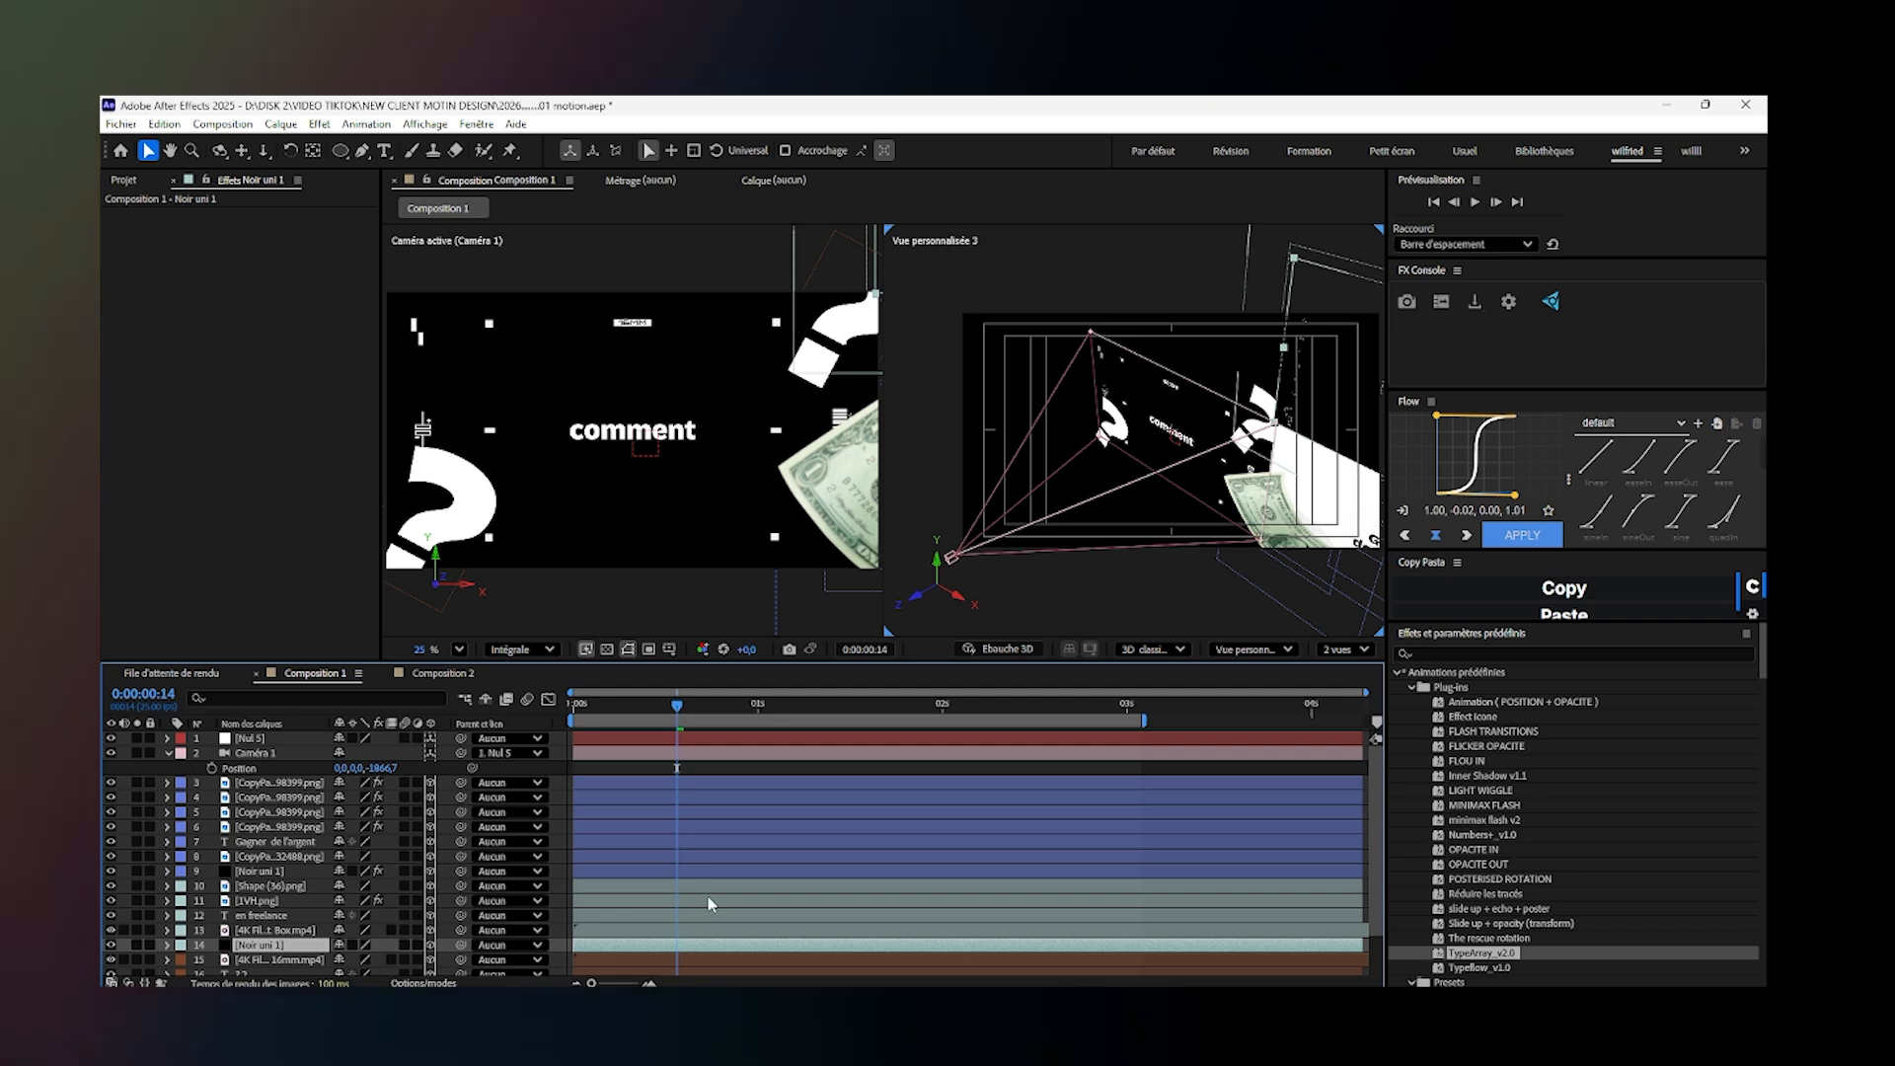
pyautogui.keyDown('shift'); pyautogui.click(709, 901); pyautogui.keyUp('shift')
pyautogui.keyDown('shift'); pyautogui.click(704, 886); pyautogui.keyUp('shift')
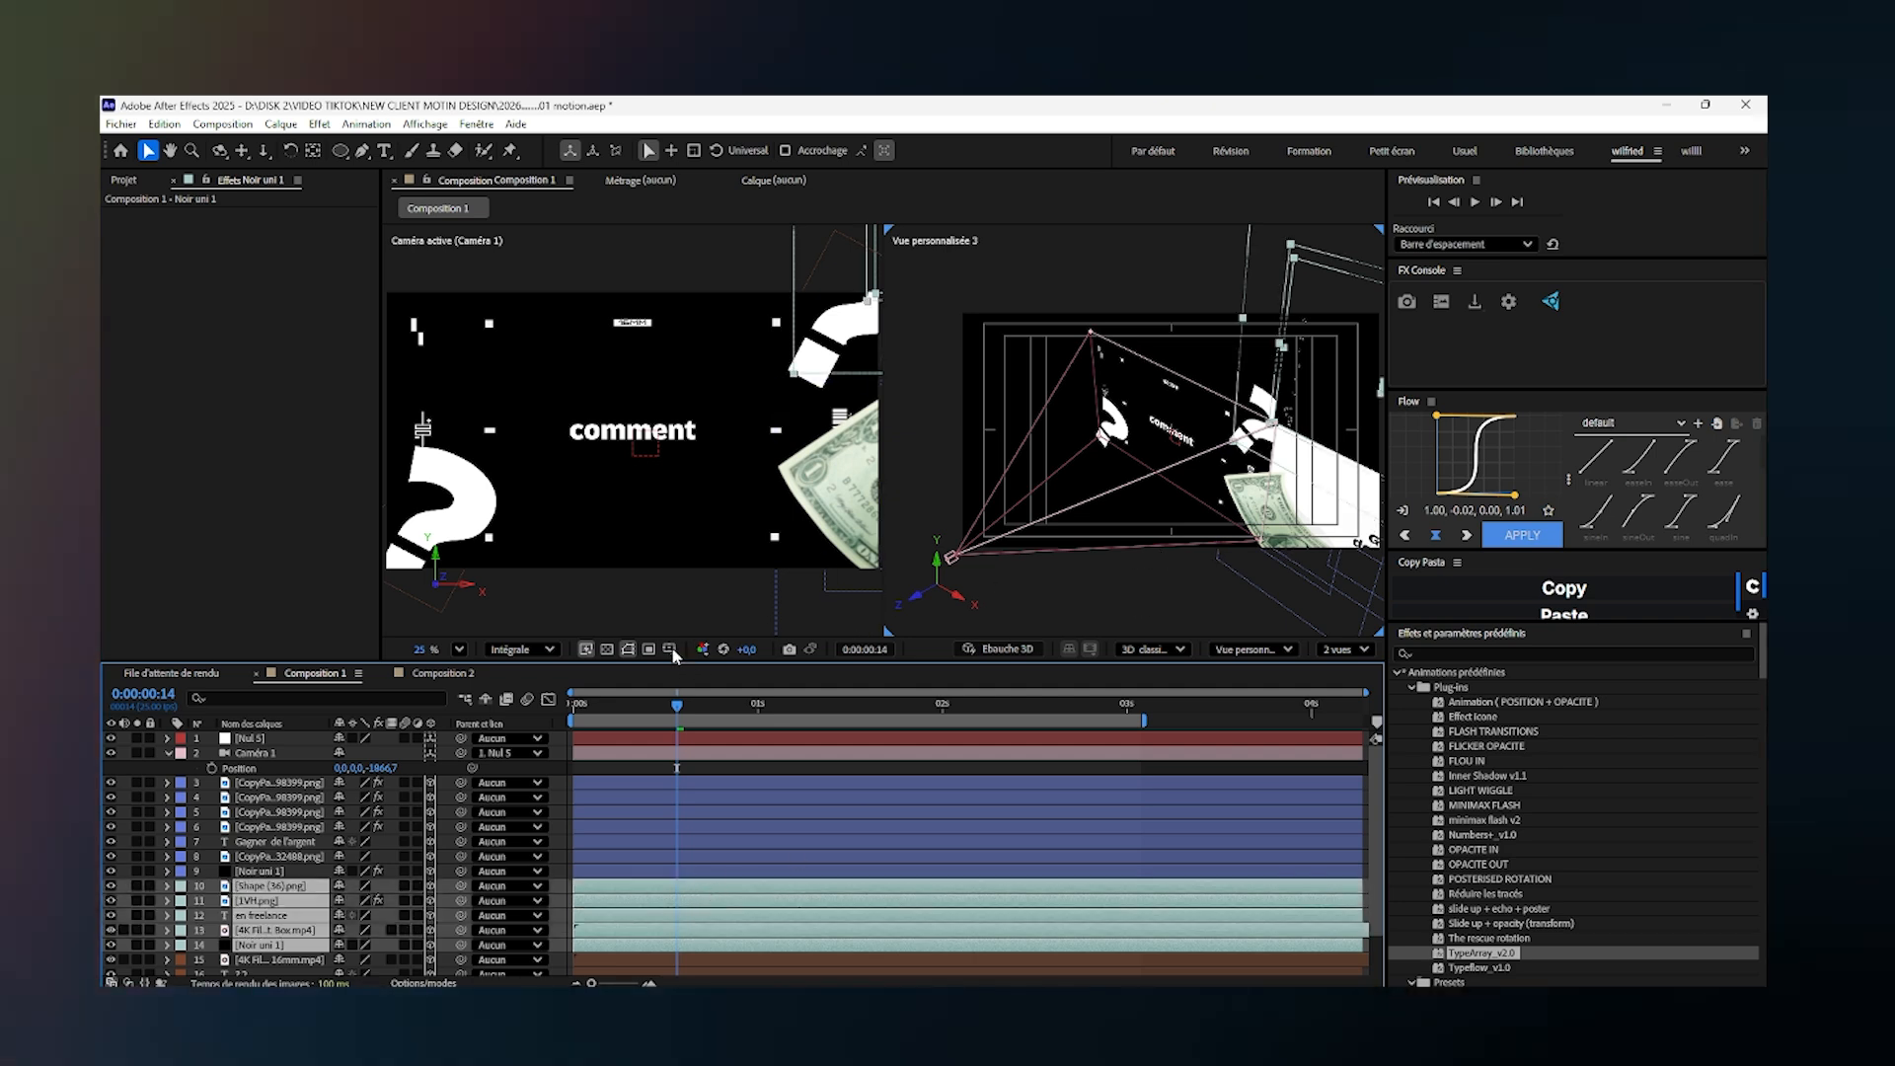
pyautogui.click(459, 648)
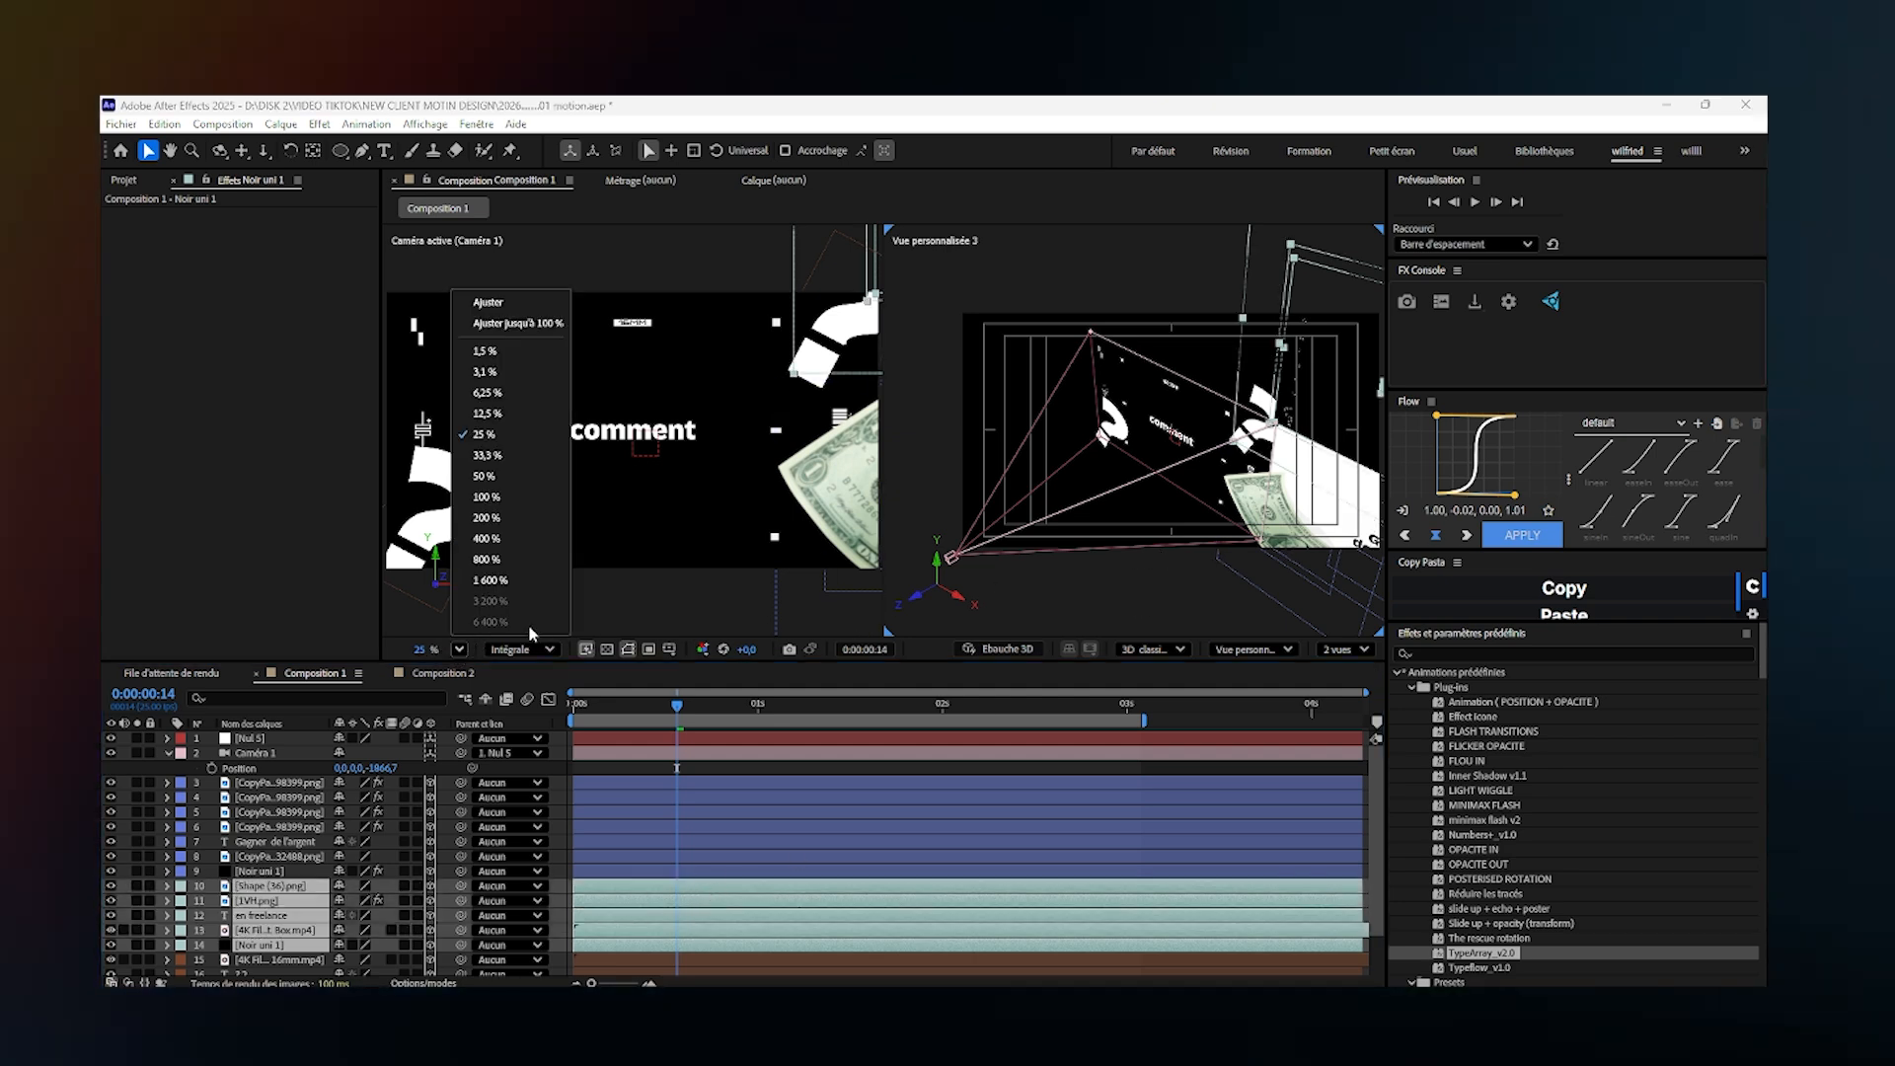
pyautogui.click(531, 391)
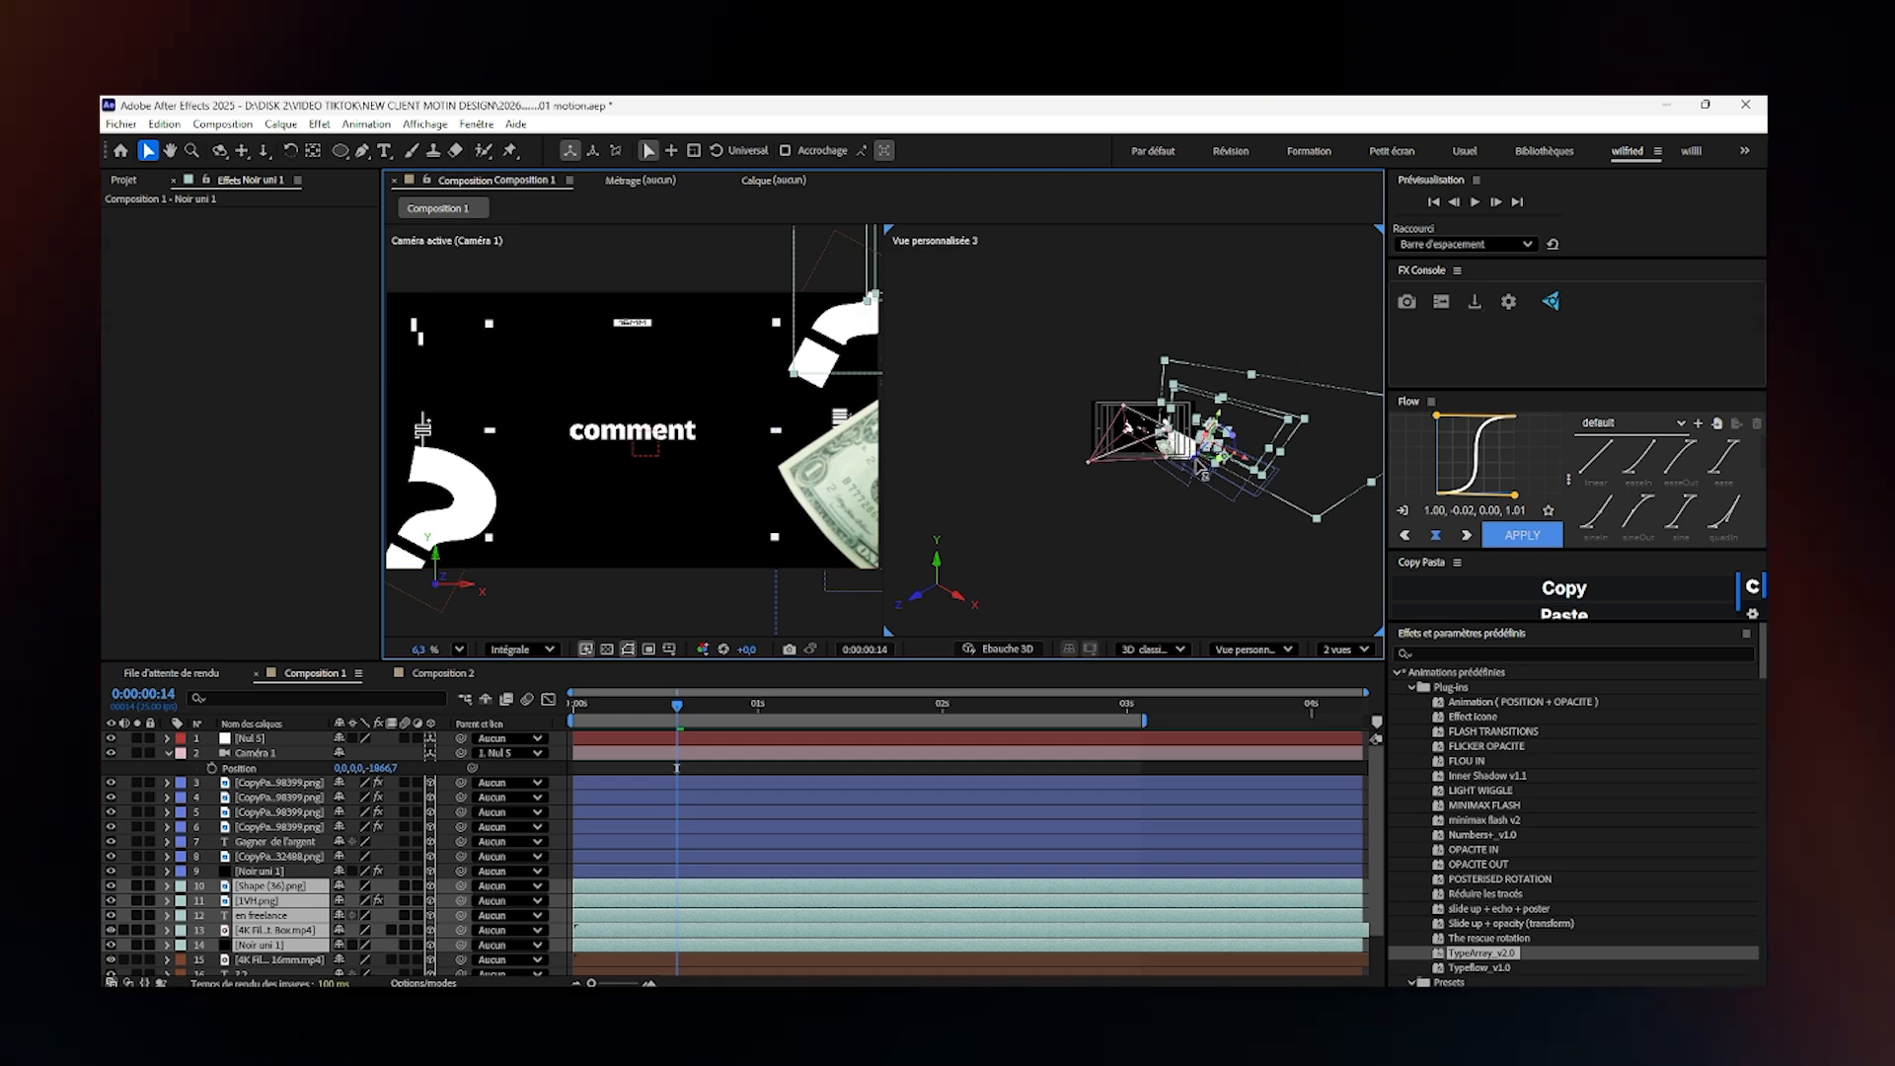
pyautogui.moveTo(1202, 474); pyautogui.dragTo(1133, 511)
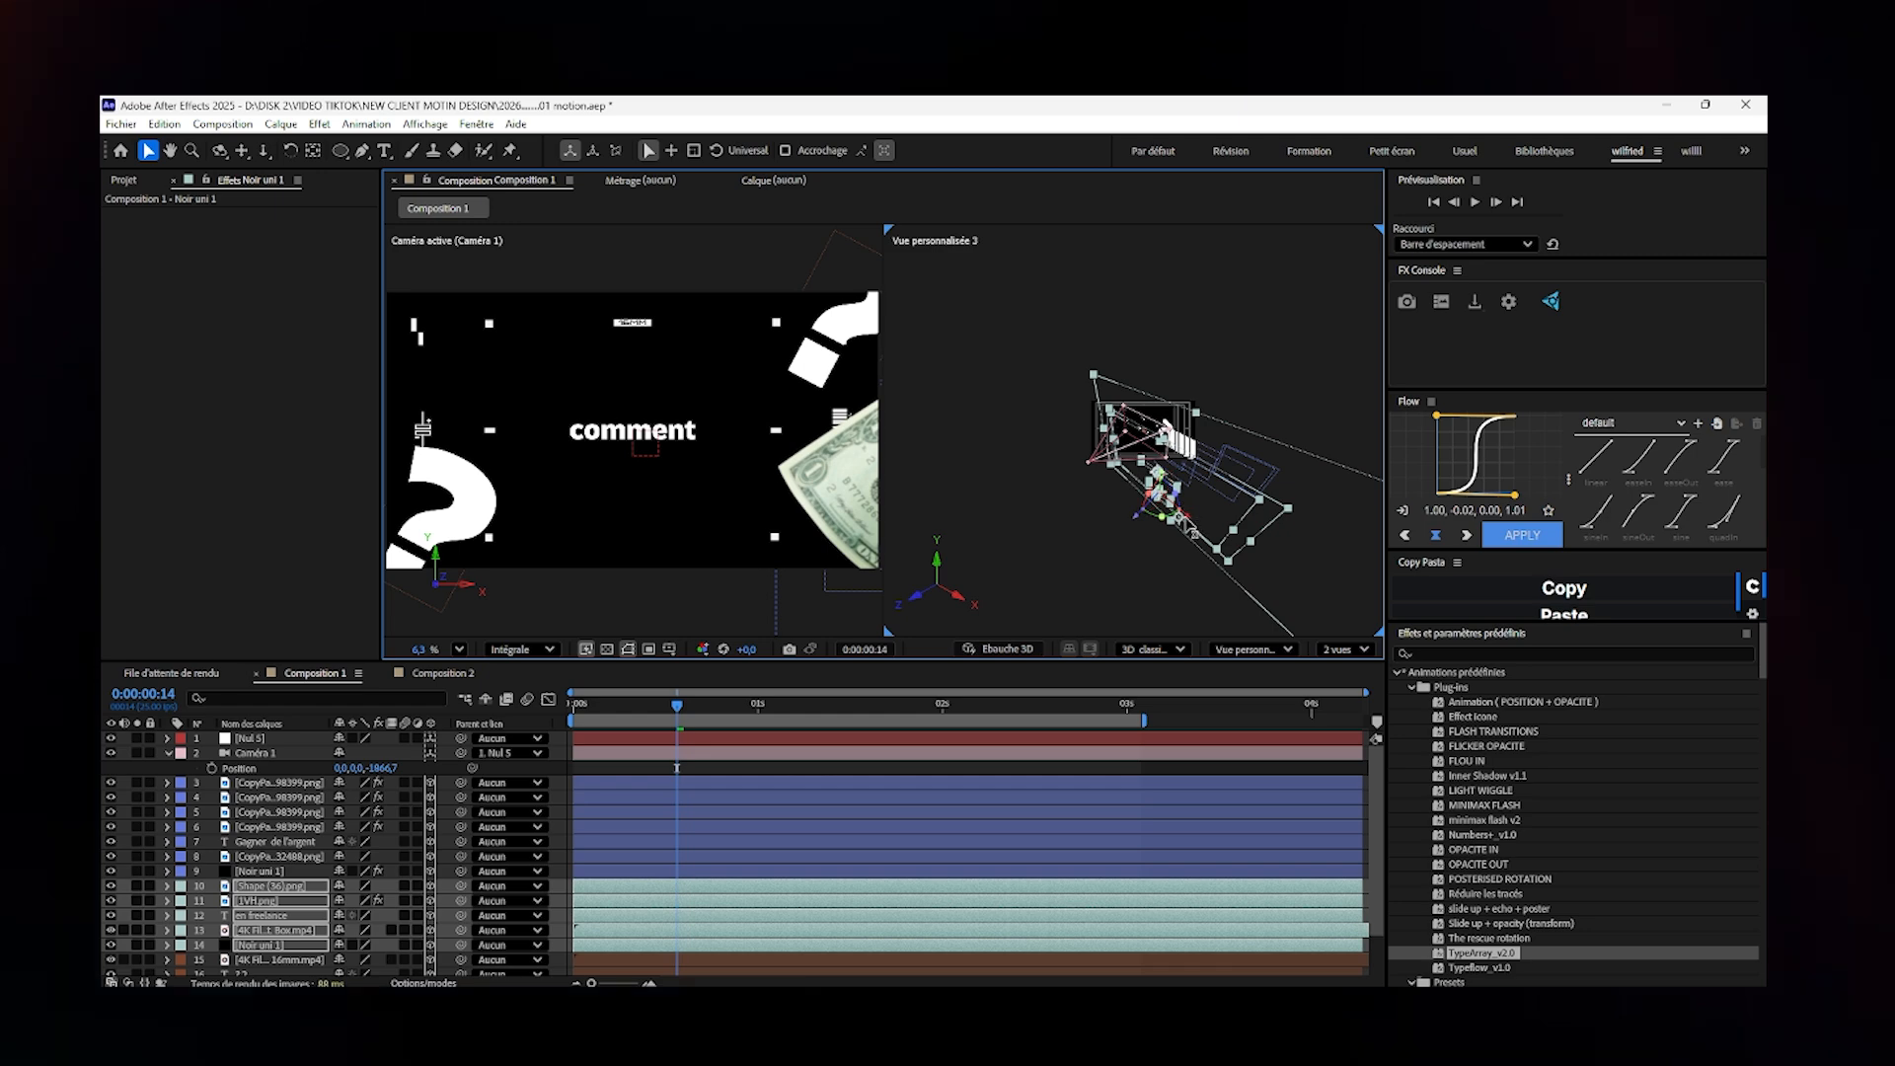
# - Move the selected "en freelance" scene layers further toward Caméra 1 in the custom view
pyautogui.moveTo(1178, 515); pyautogui.dragTo(1115, 488)
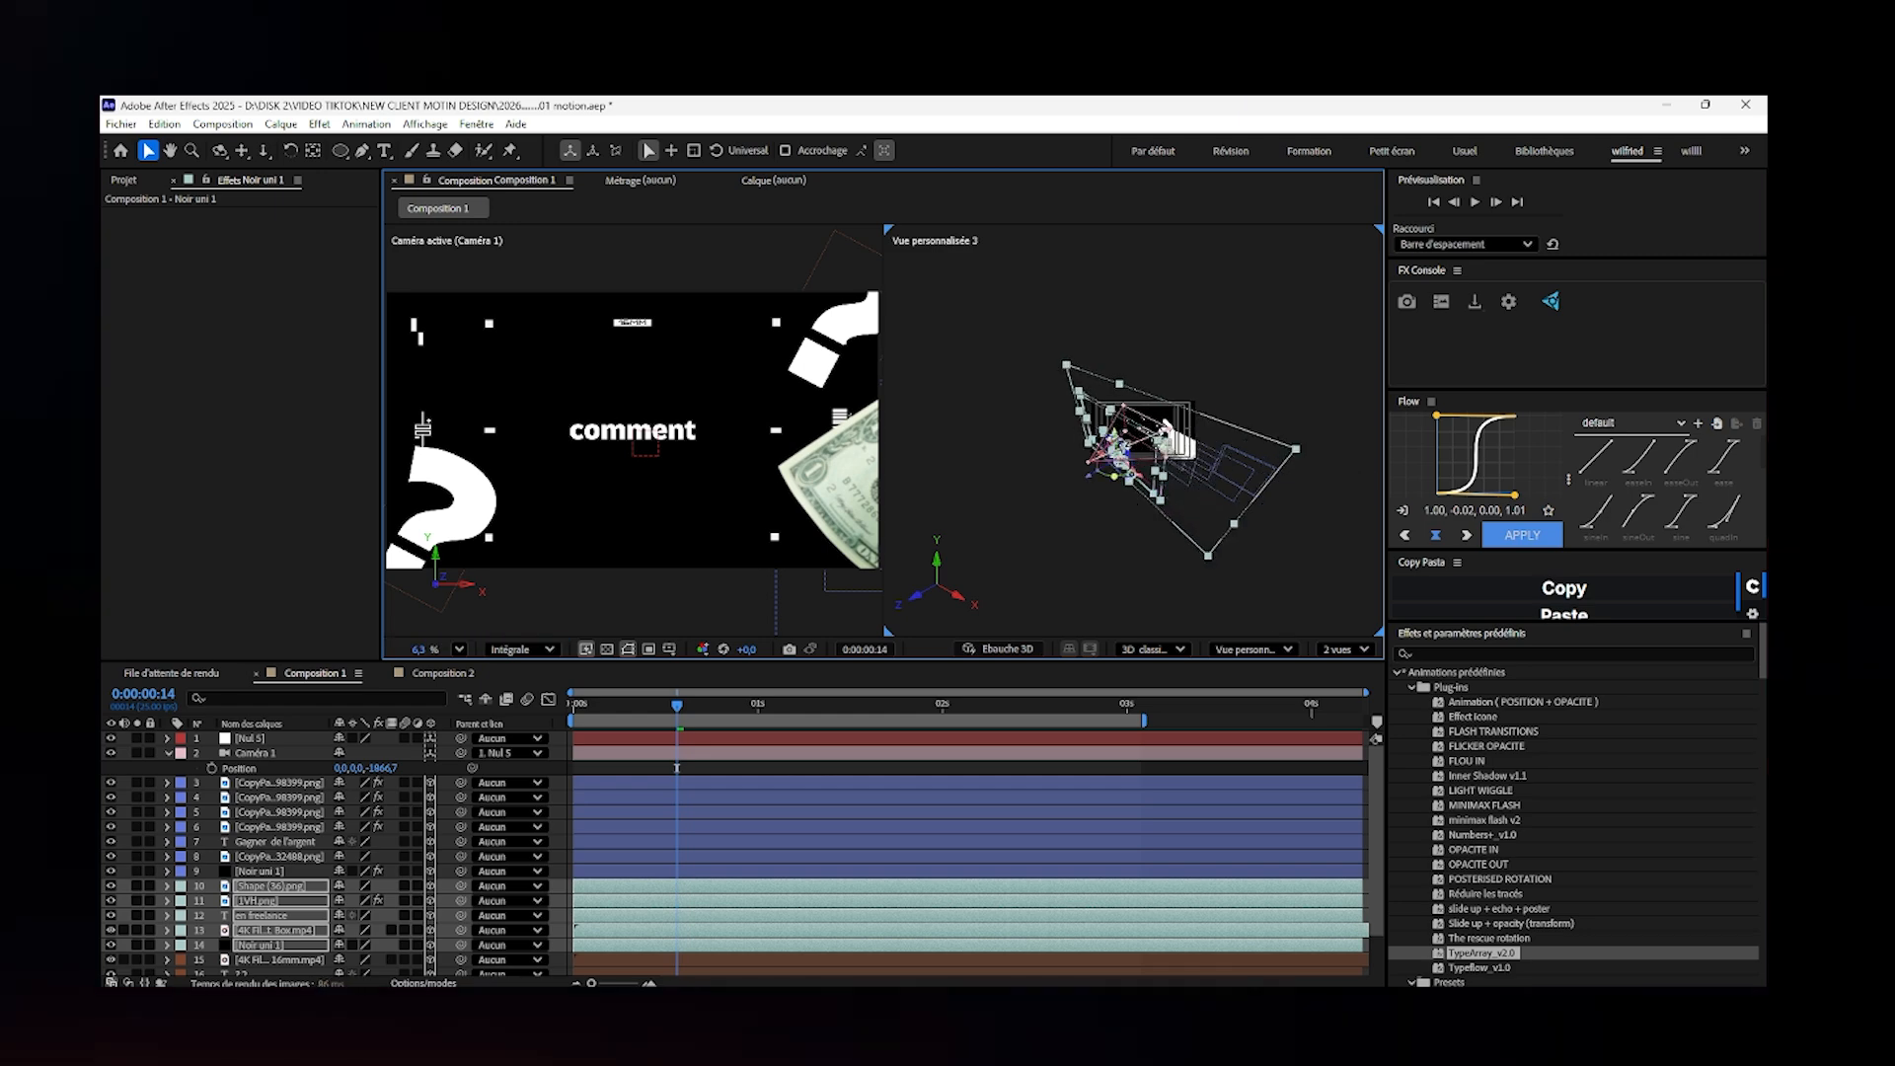
pyautogui.click(459, 649)
pyautogui.click(487, 300)
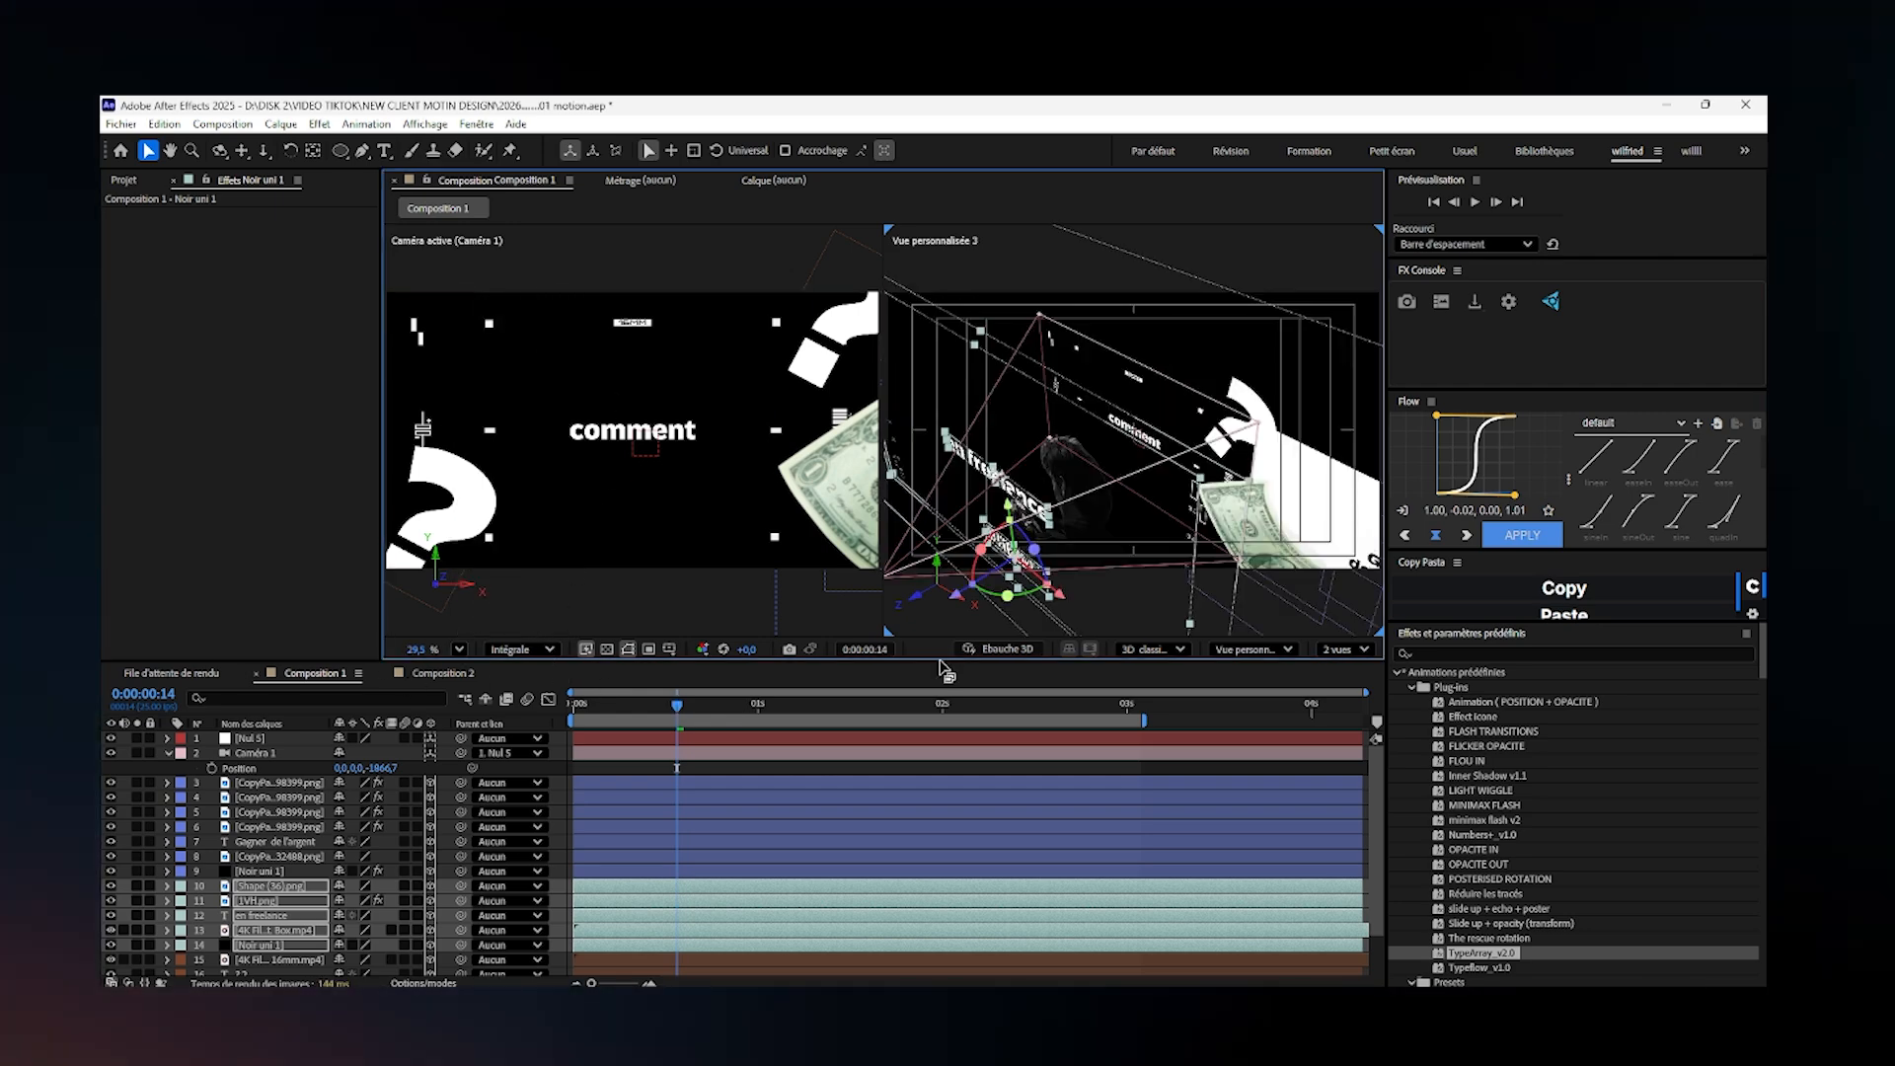
pyautogui.scroll(-3, 929, 577)
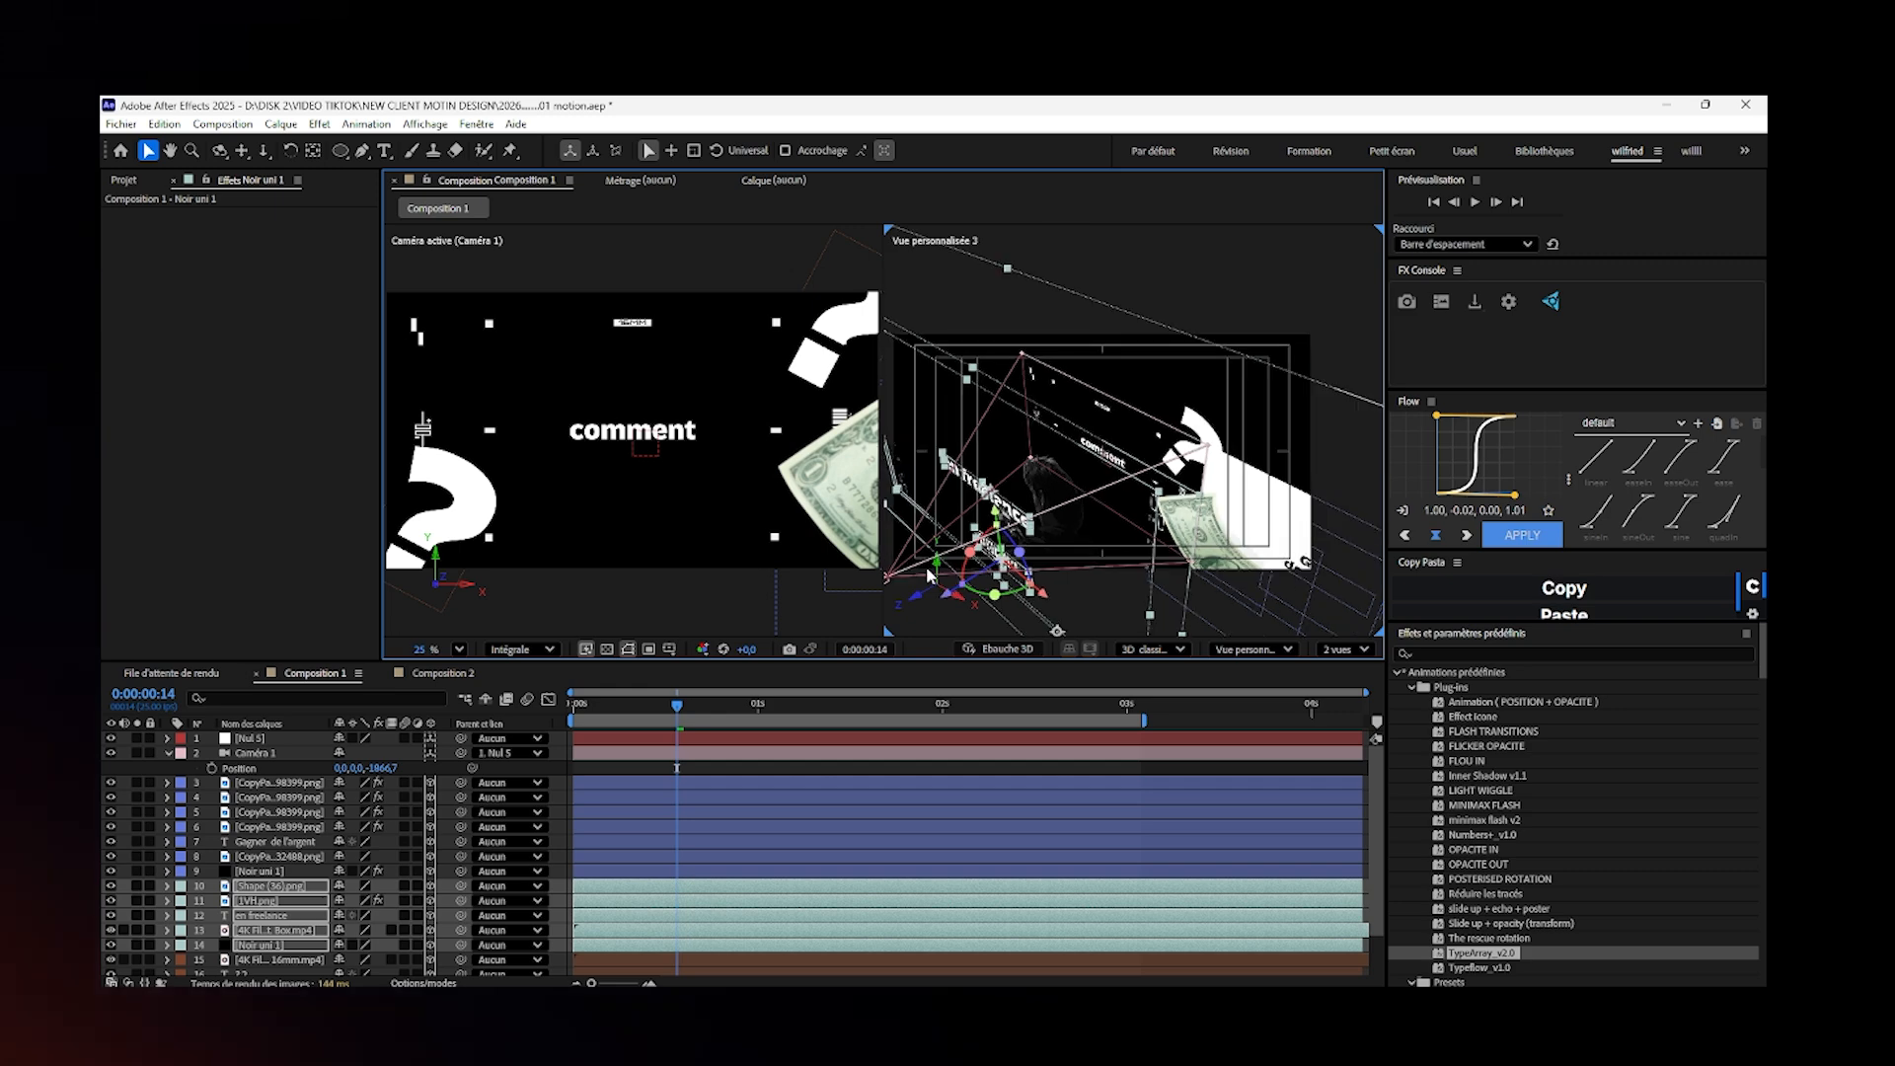
pyautogui.scroll(3, 930, 577)
pyautogui.scroll(-2, 931, 570)
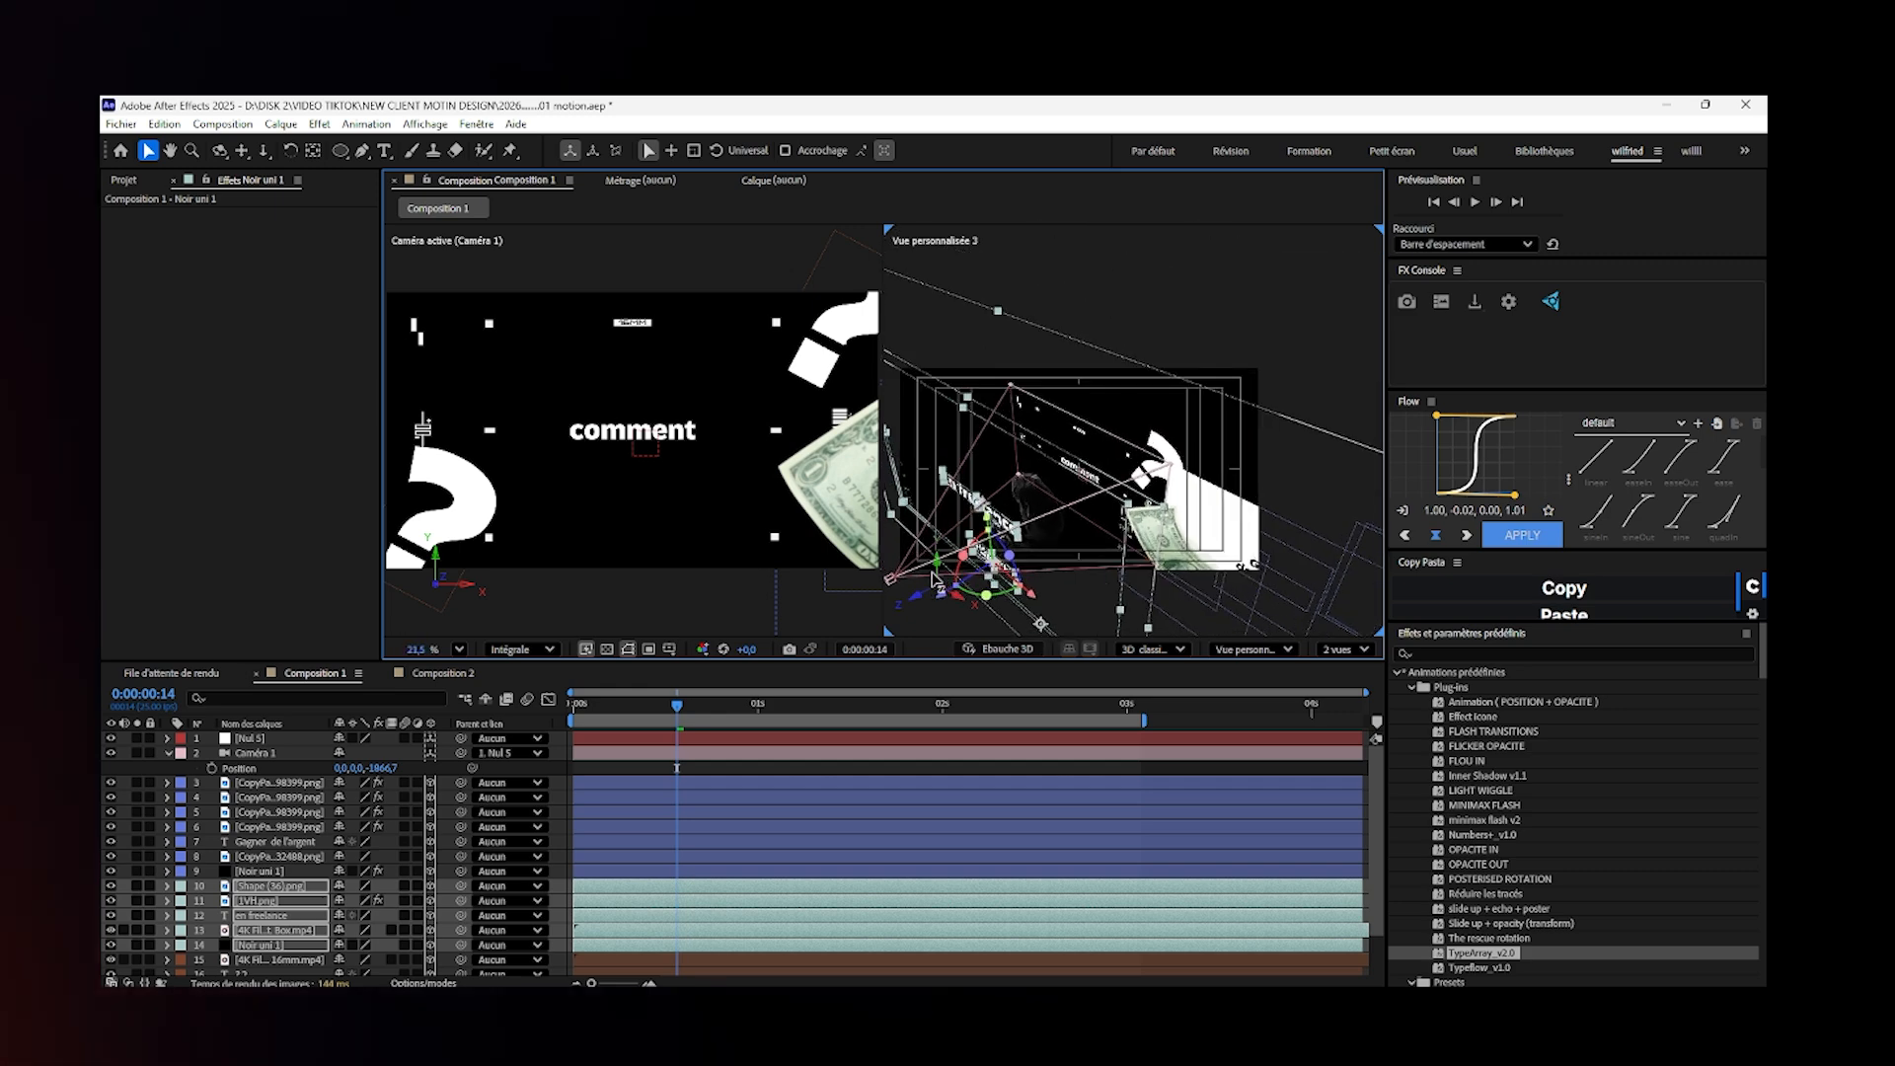
pyautogui.moveTo(970, 560); pyautogui.dragTo(1089, 498)
# - Try shifting Caméra 1's position to -40, 209, -2525.7, and undo this along with the "en freelance" layer moves
pyautogui.click(1012, 516)
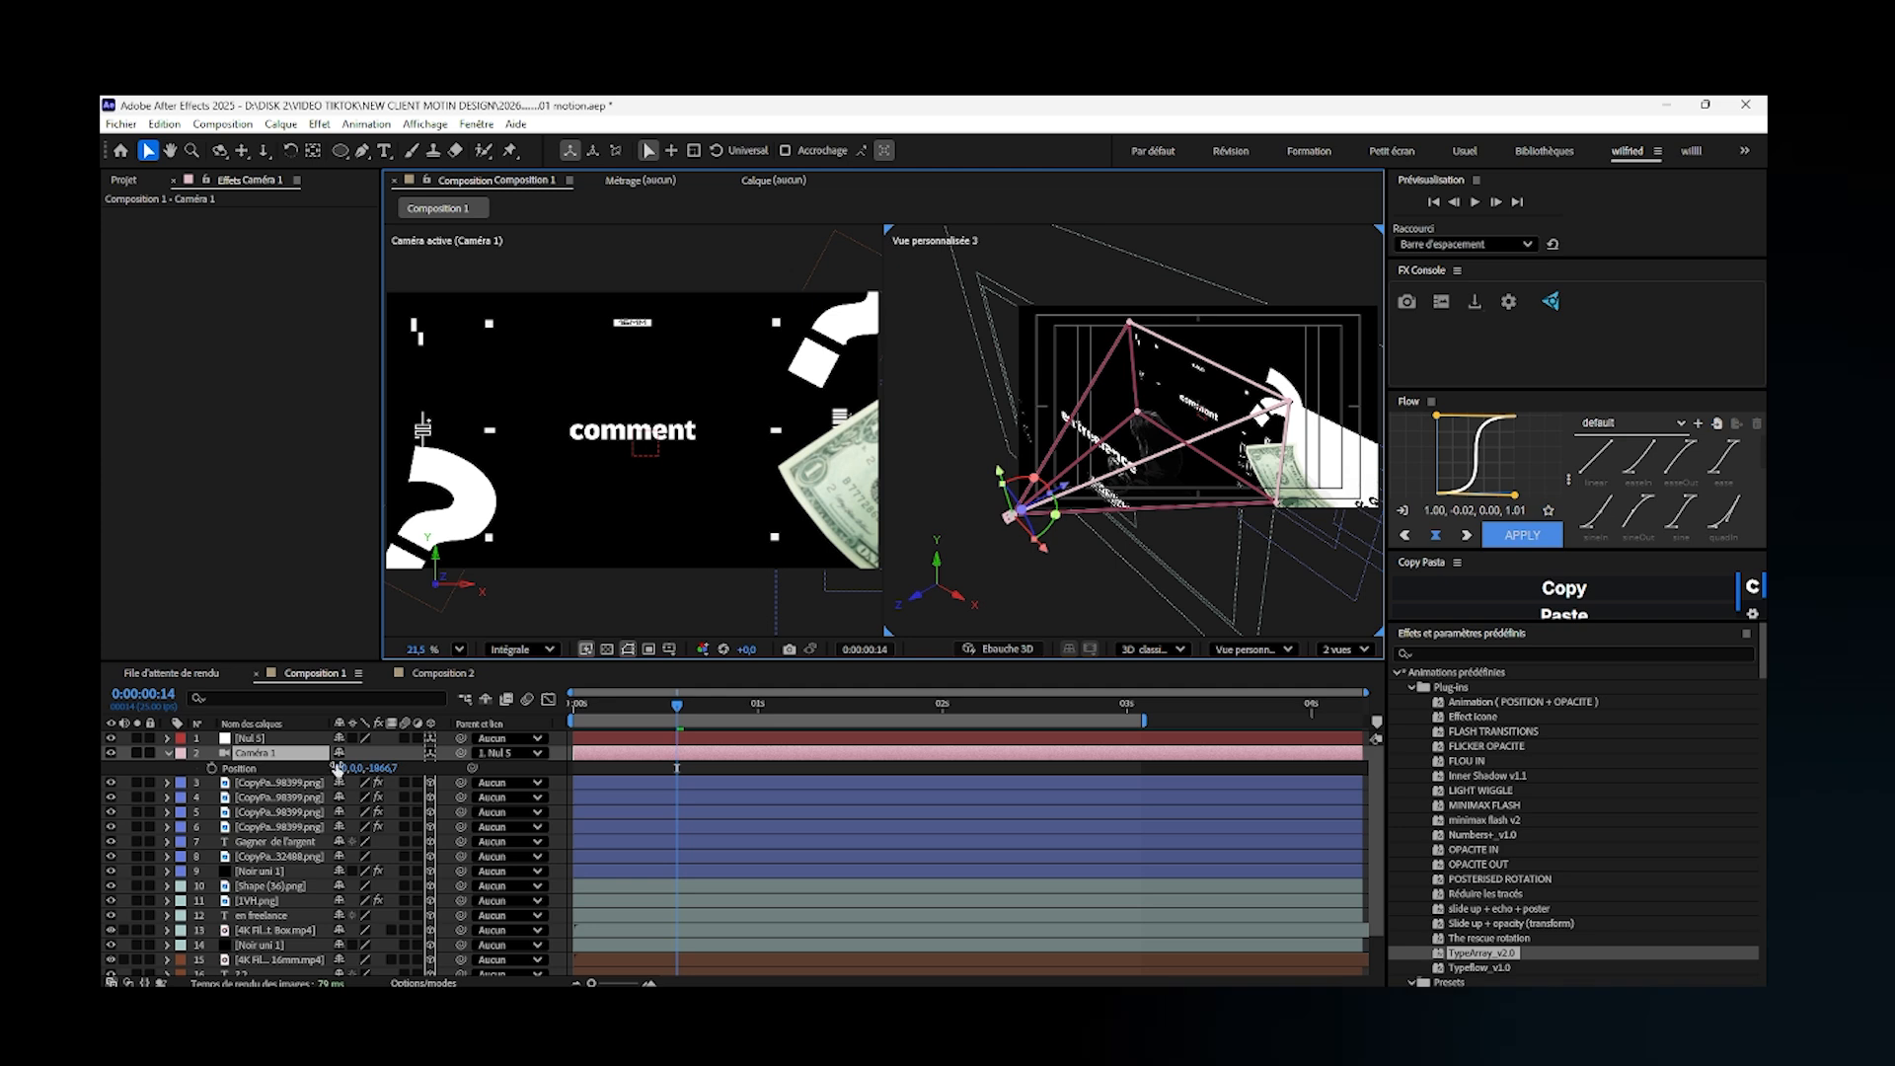
pyautogui.moveTo(343, 773); pyautogui.dragTo(952, 516)
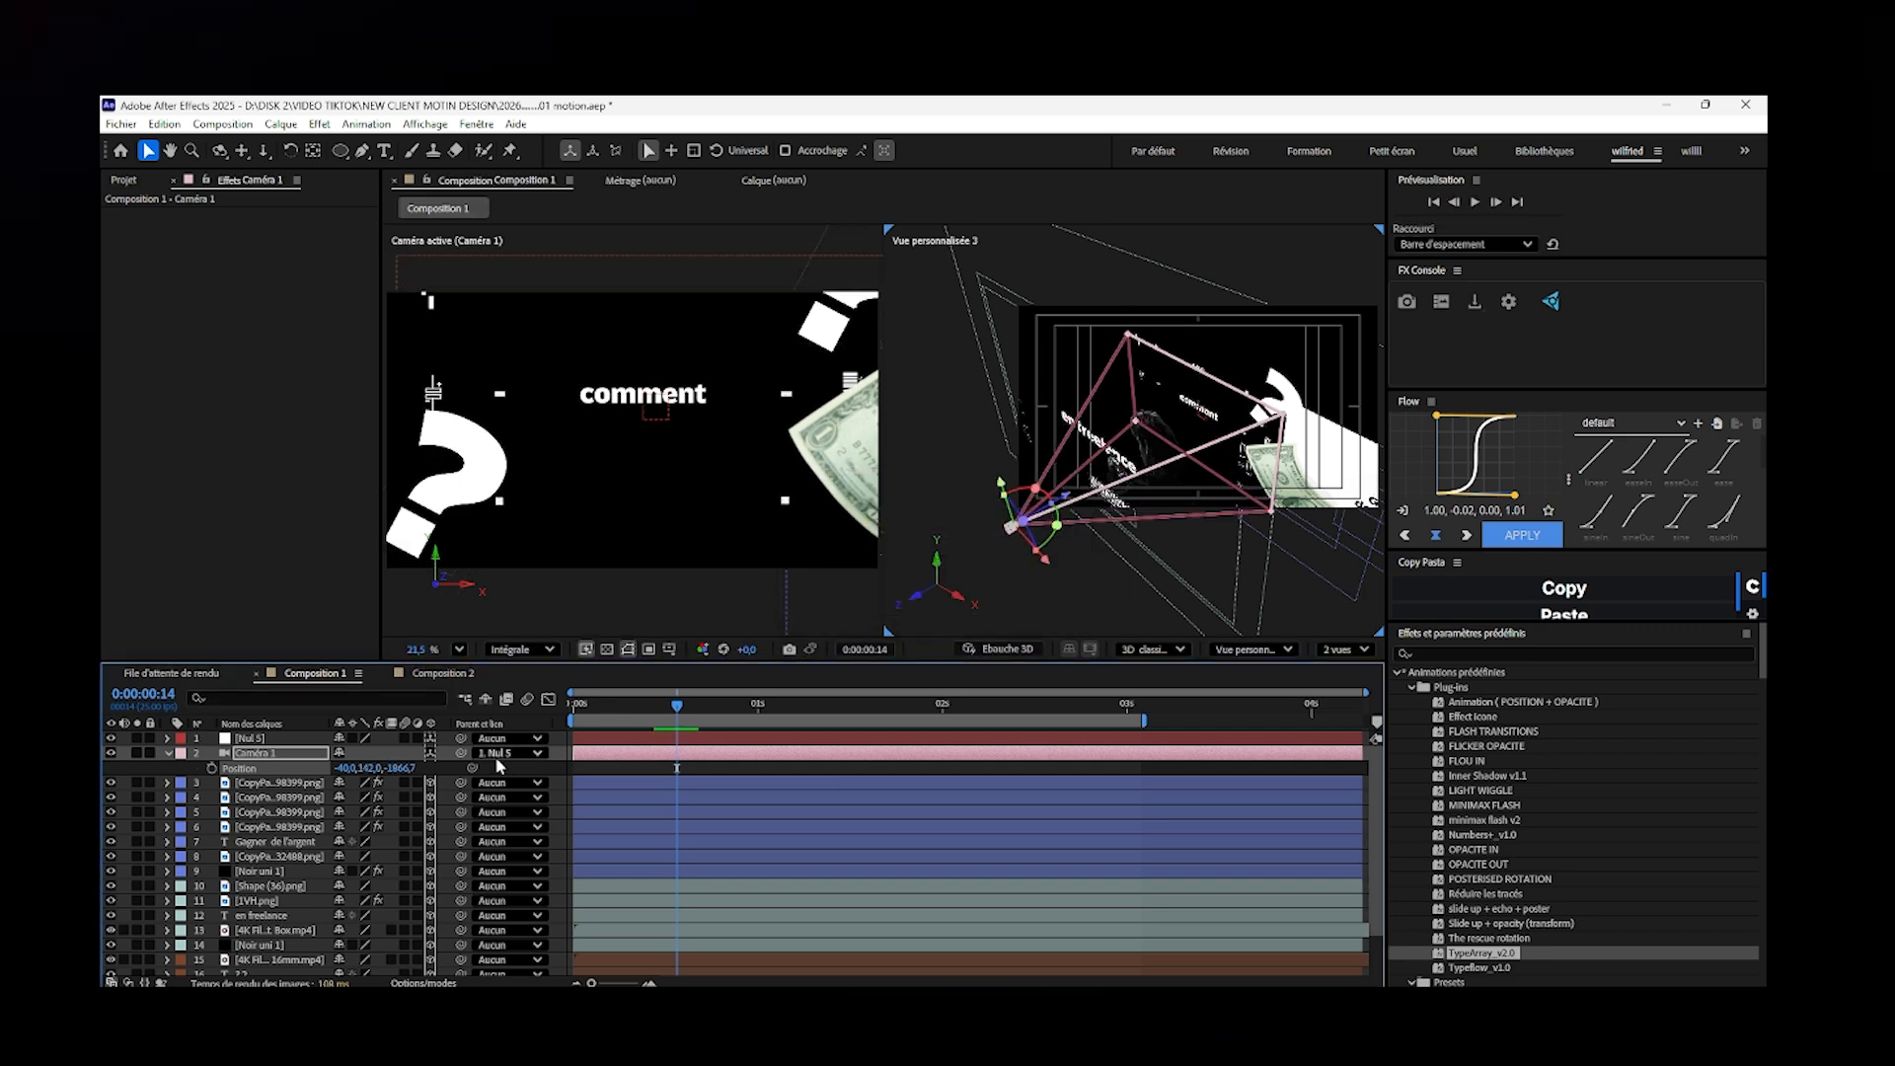
pyautogui.moveTo(367, 769); pyautogui.dragTo(326, 720)
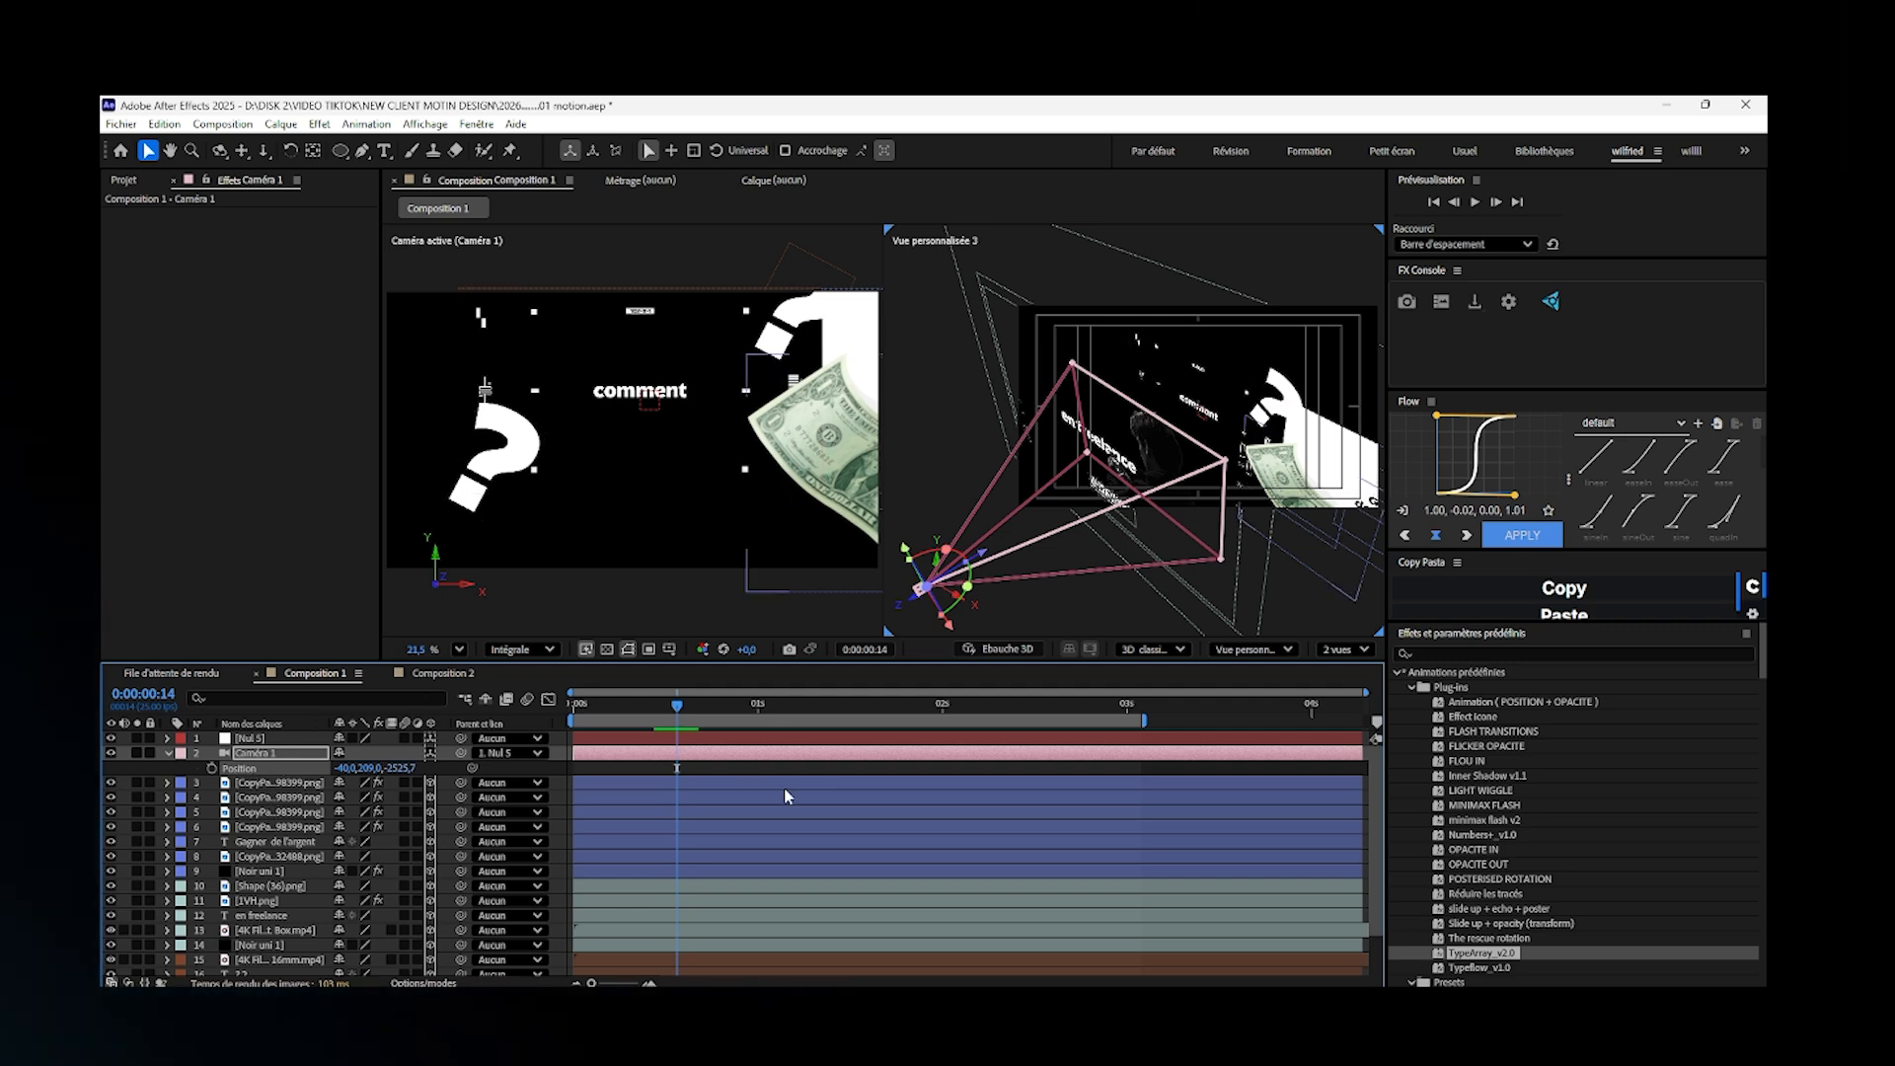
pyautogui.click(1438, 637)
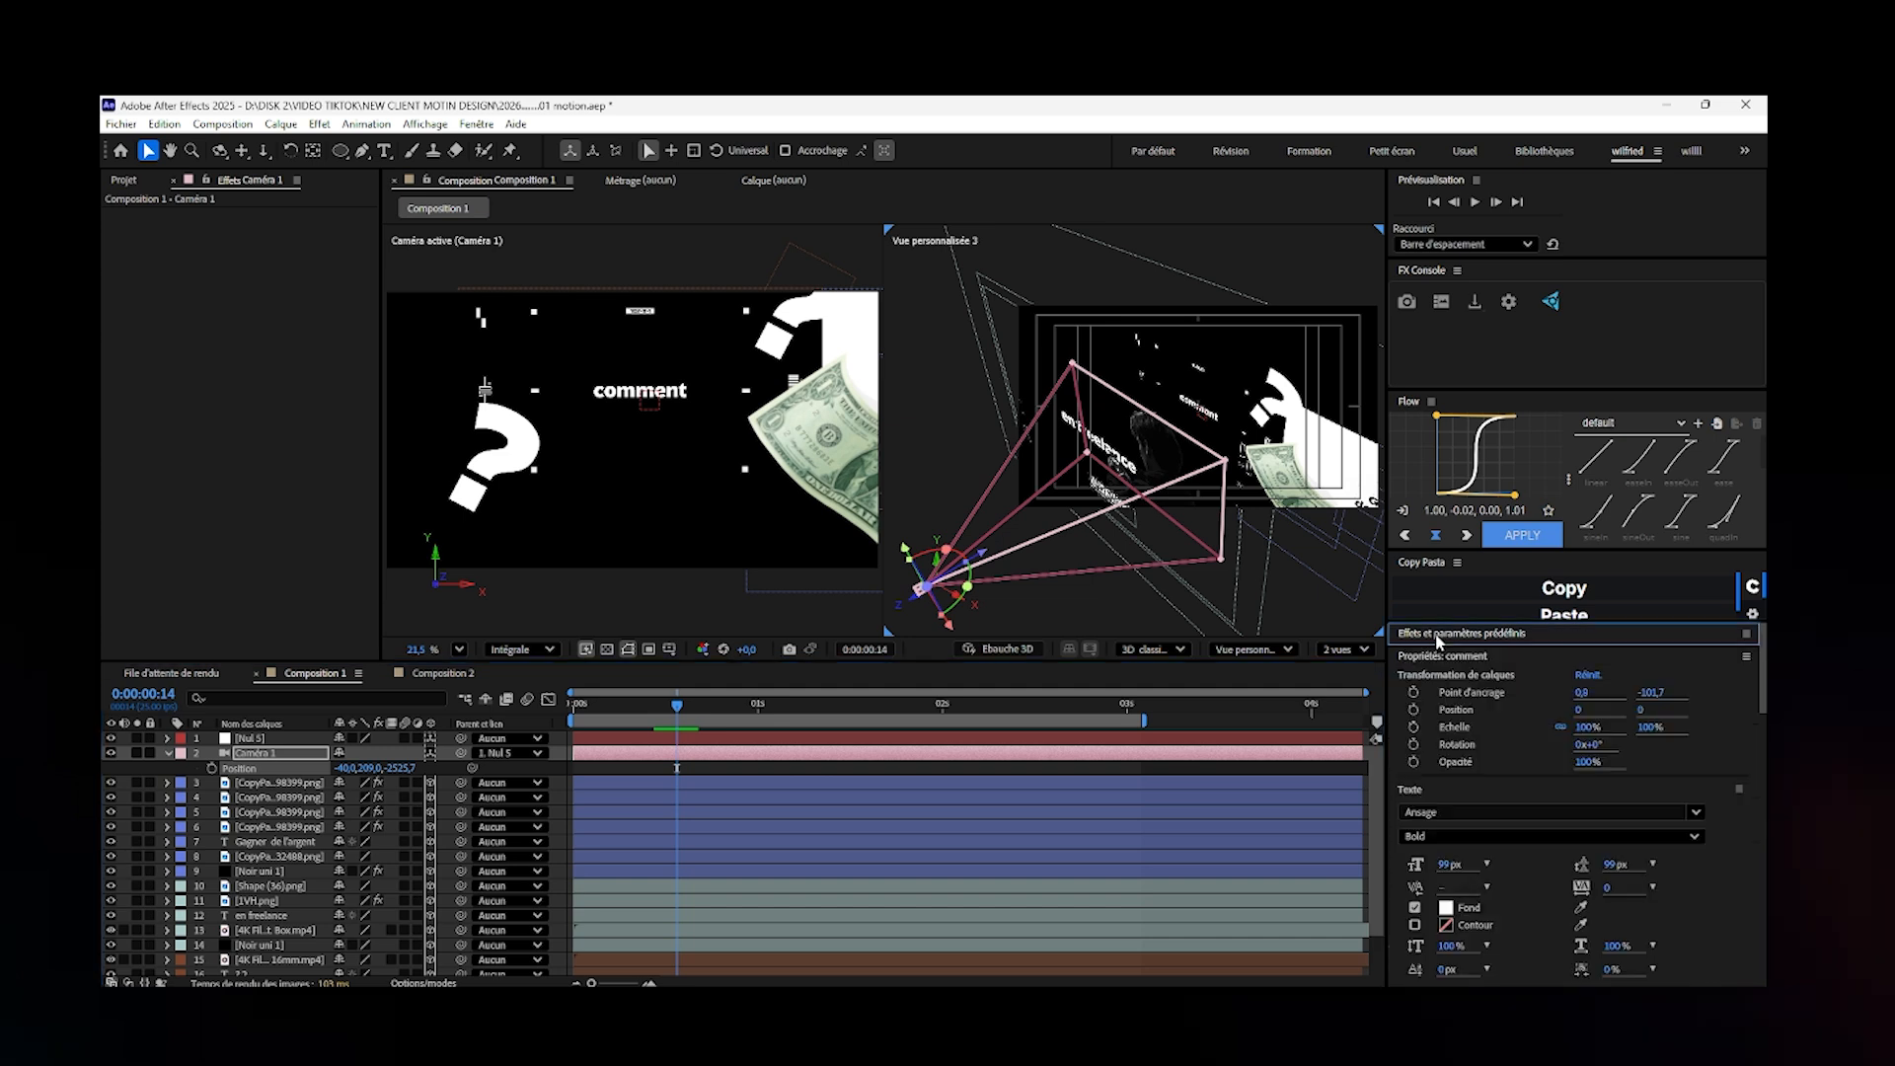
pyautogui.click(1592, 676)
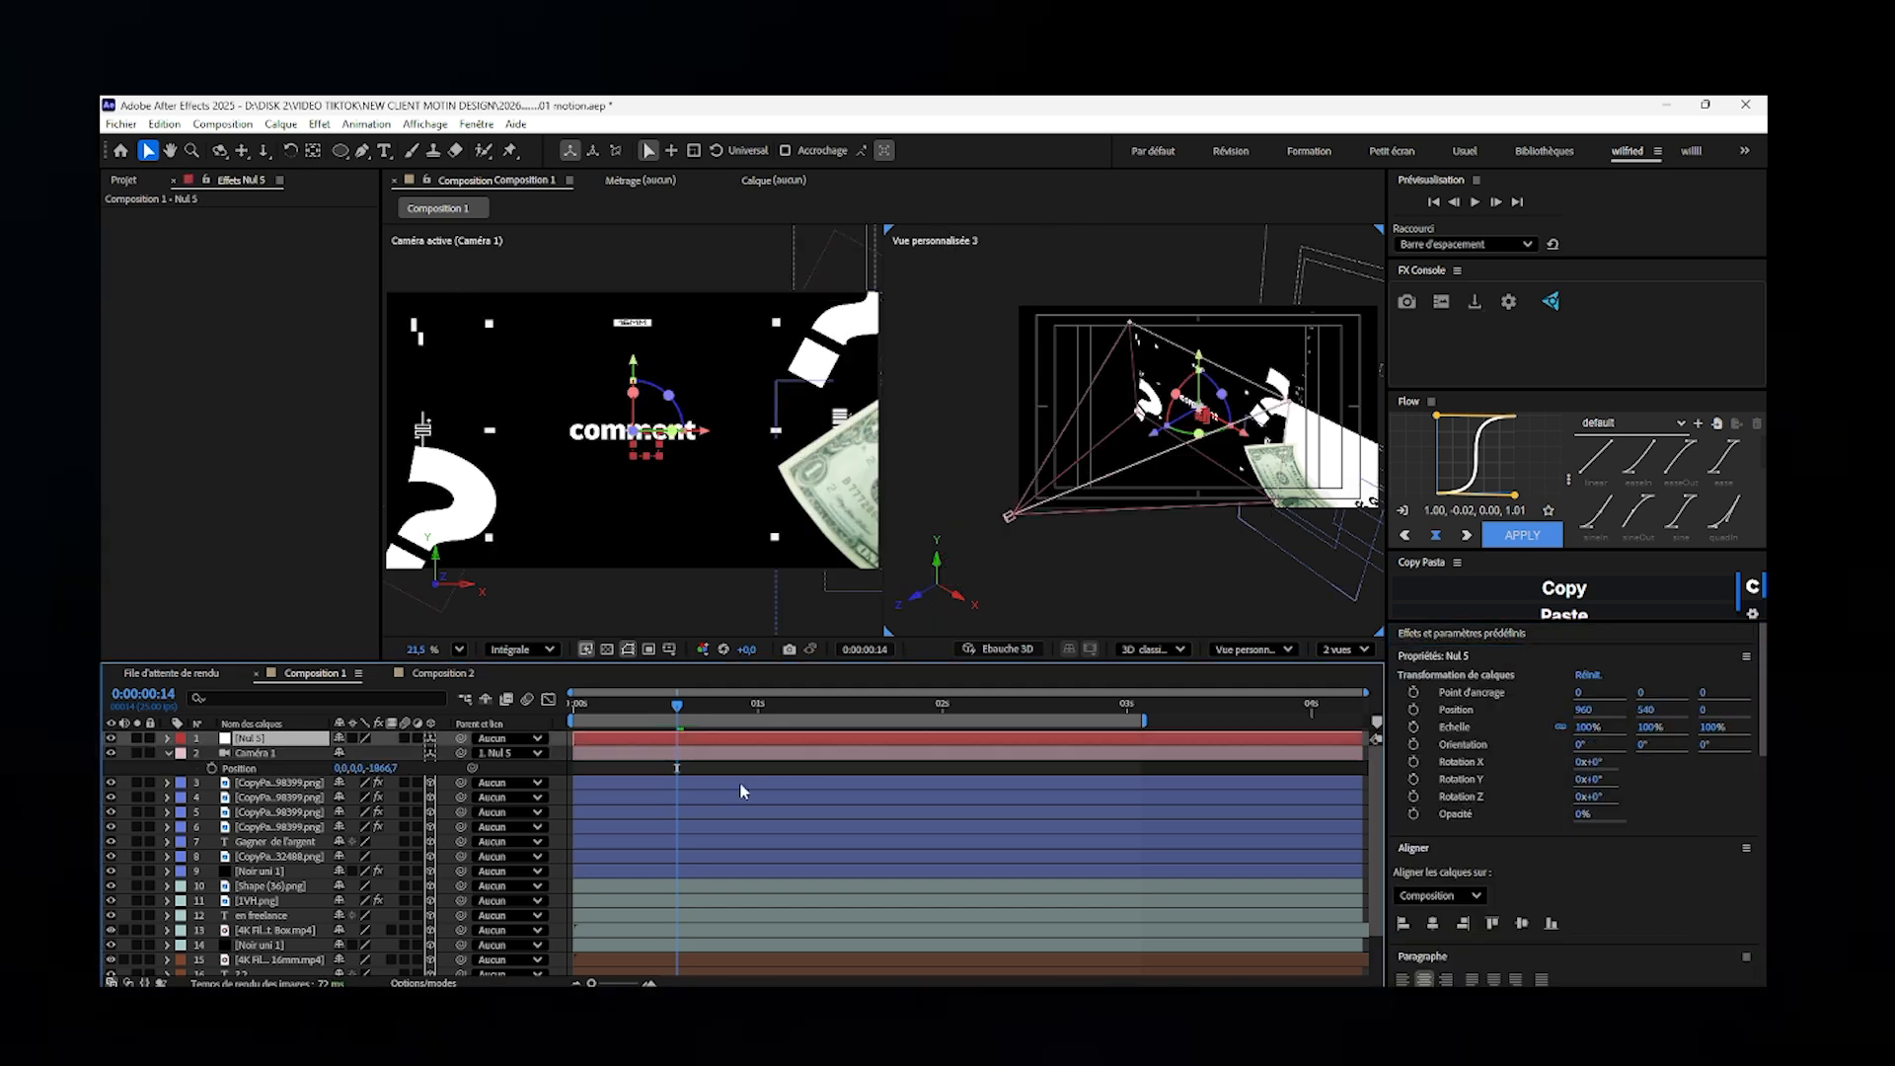
pyautogui.click(742, 755)
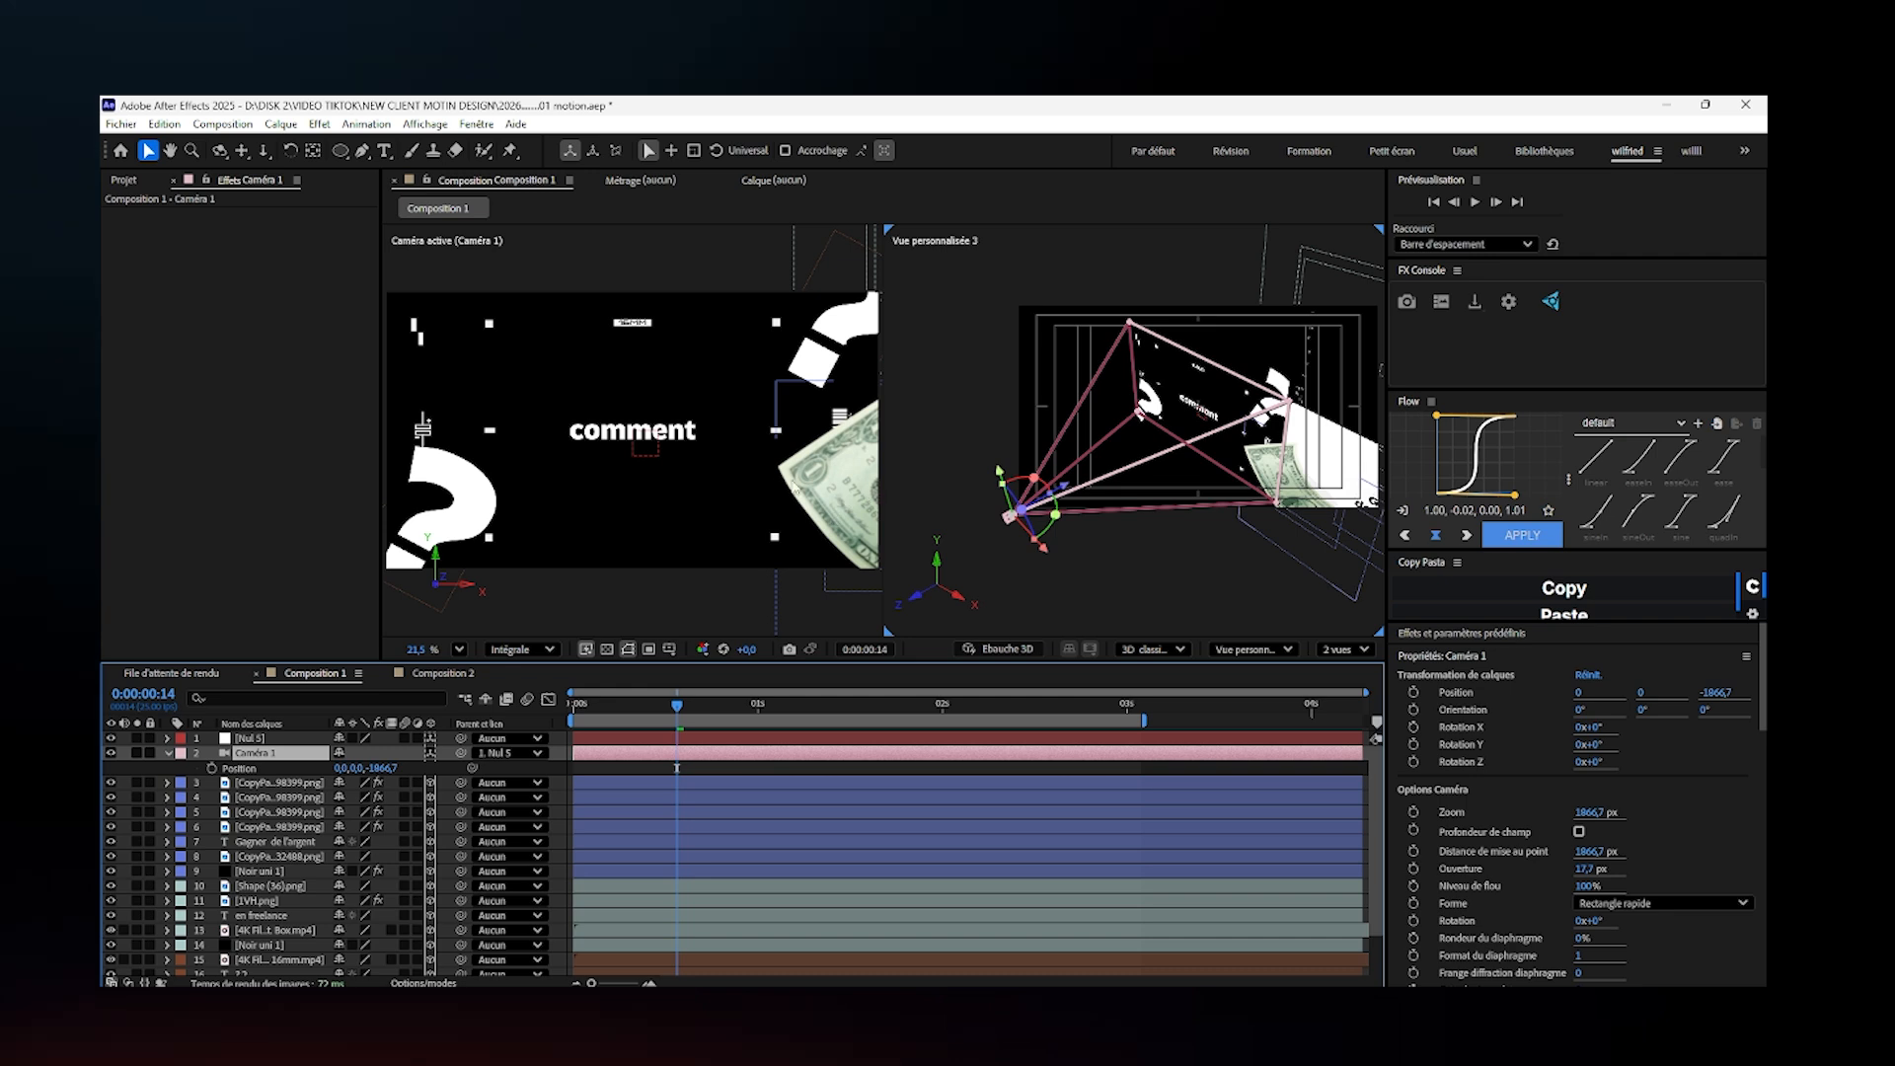
# - Reset the 1VH.png layer's transform, and push it back in depth to Z 3014.1 and up to Y 132.1
pyautogui.click(689, 441)
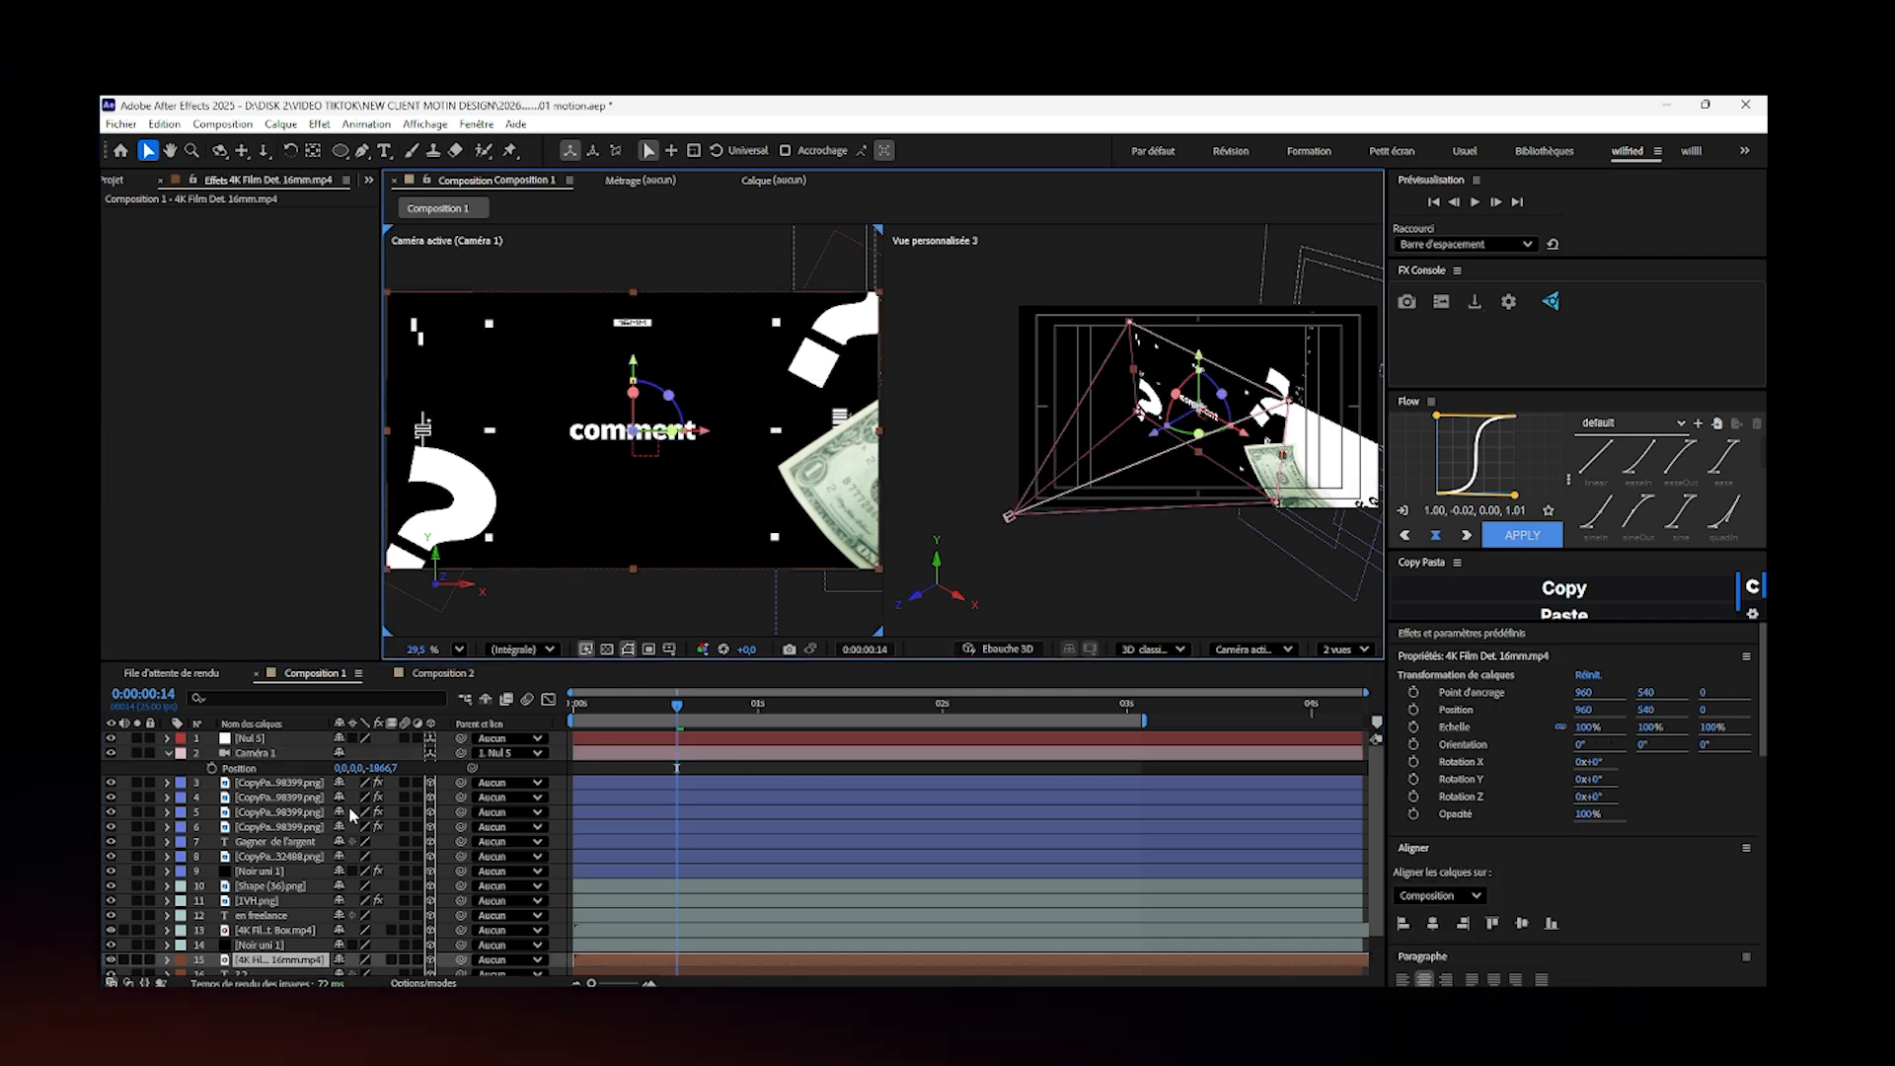
pyautogui.click(247, 857)
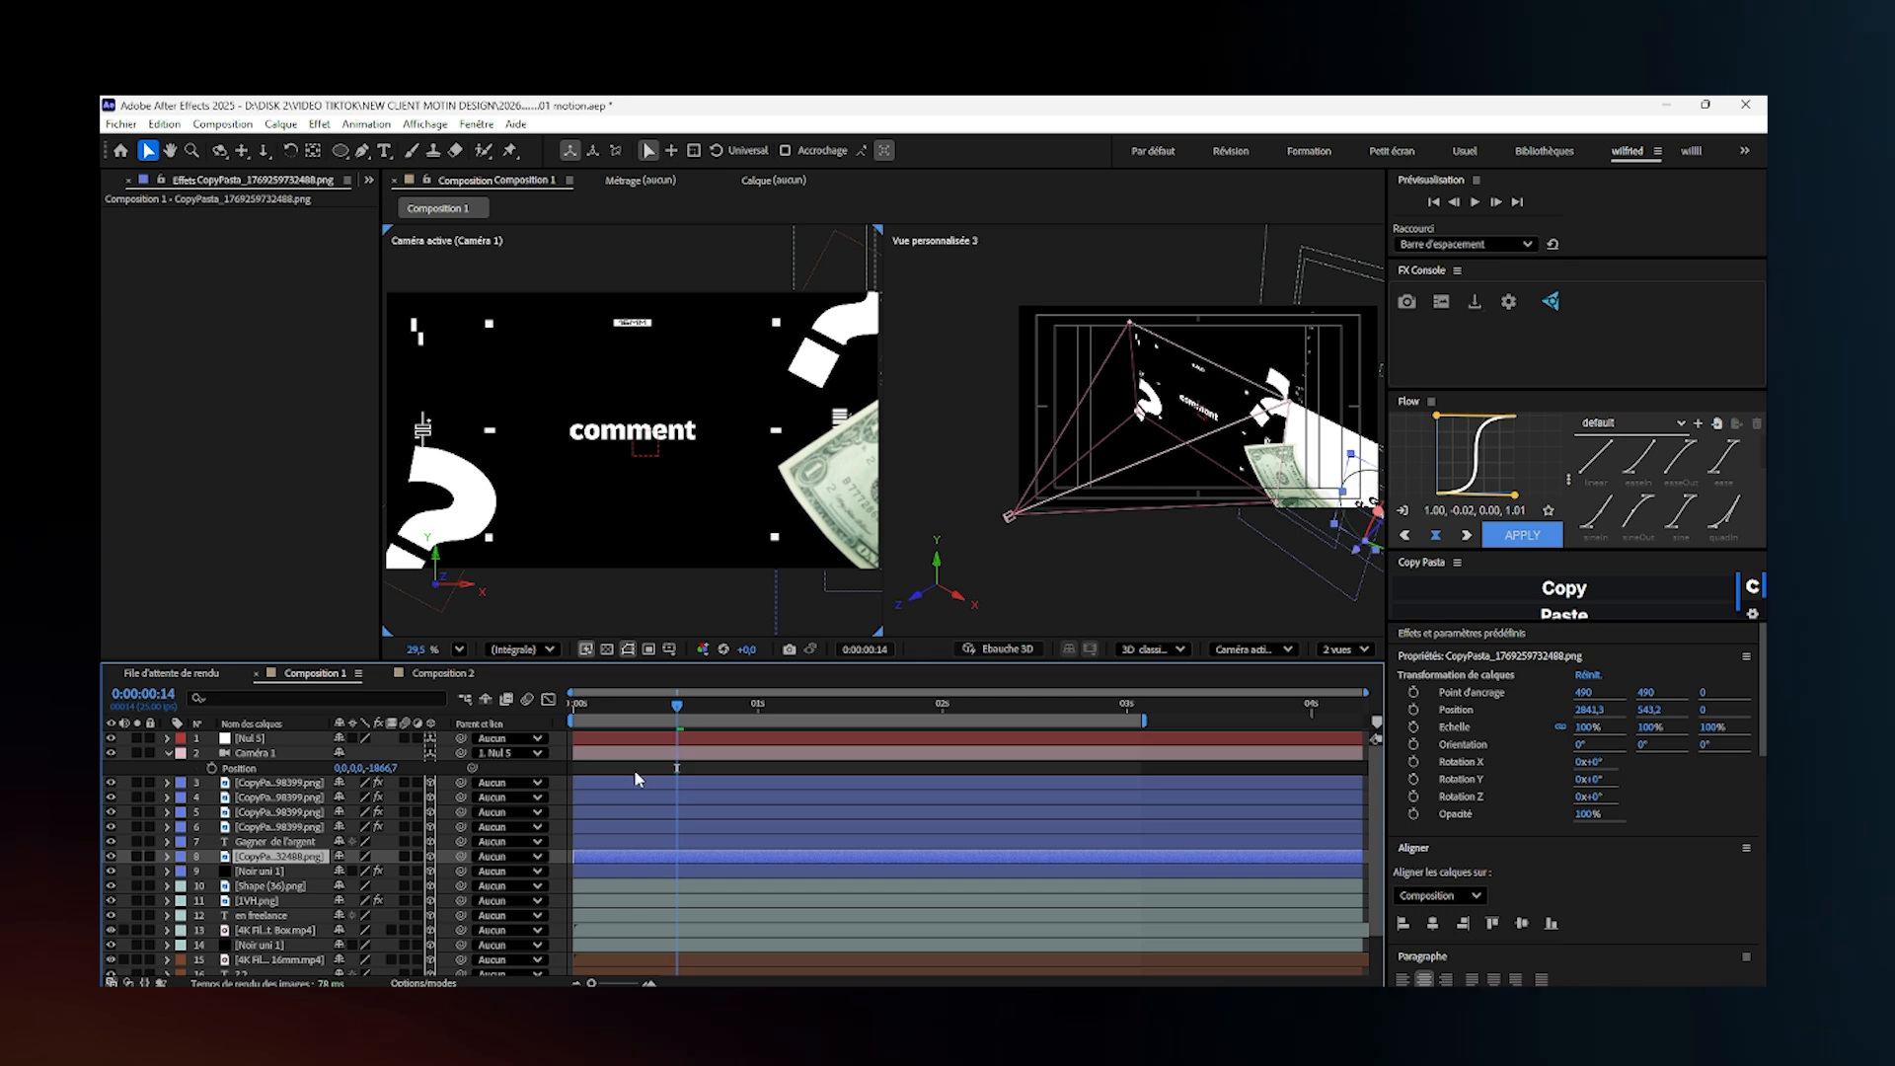
pyautogui.click(261, 900)
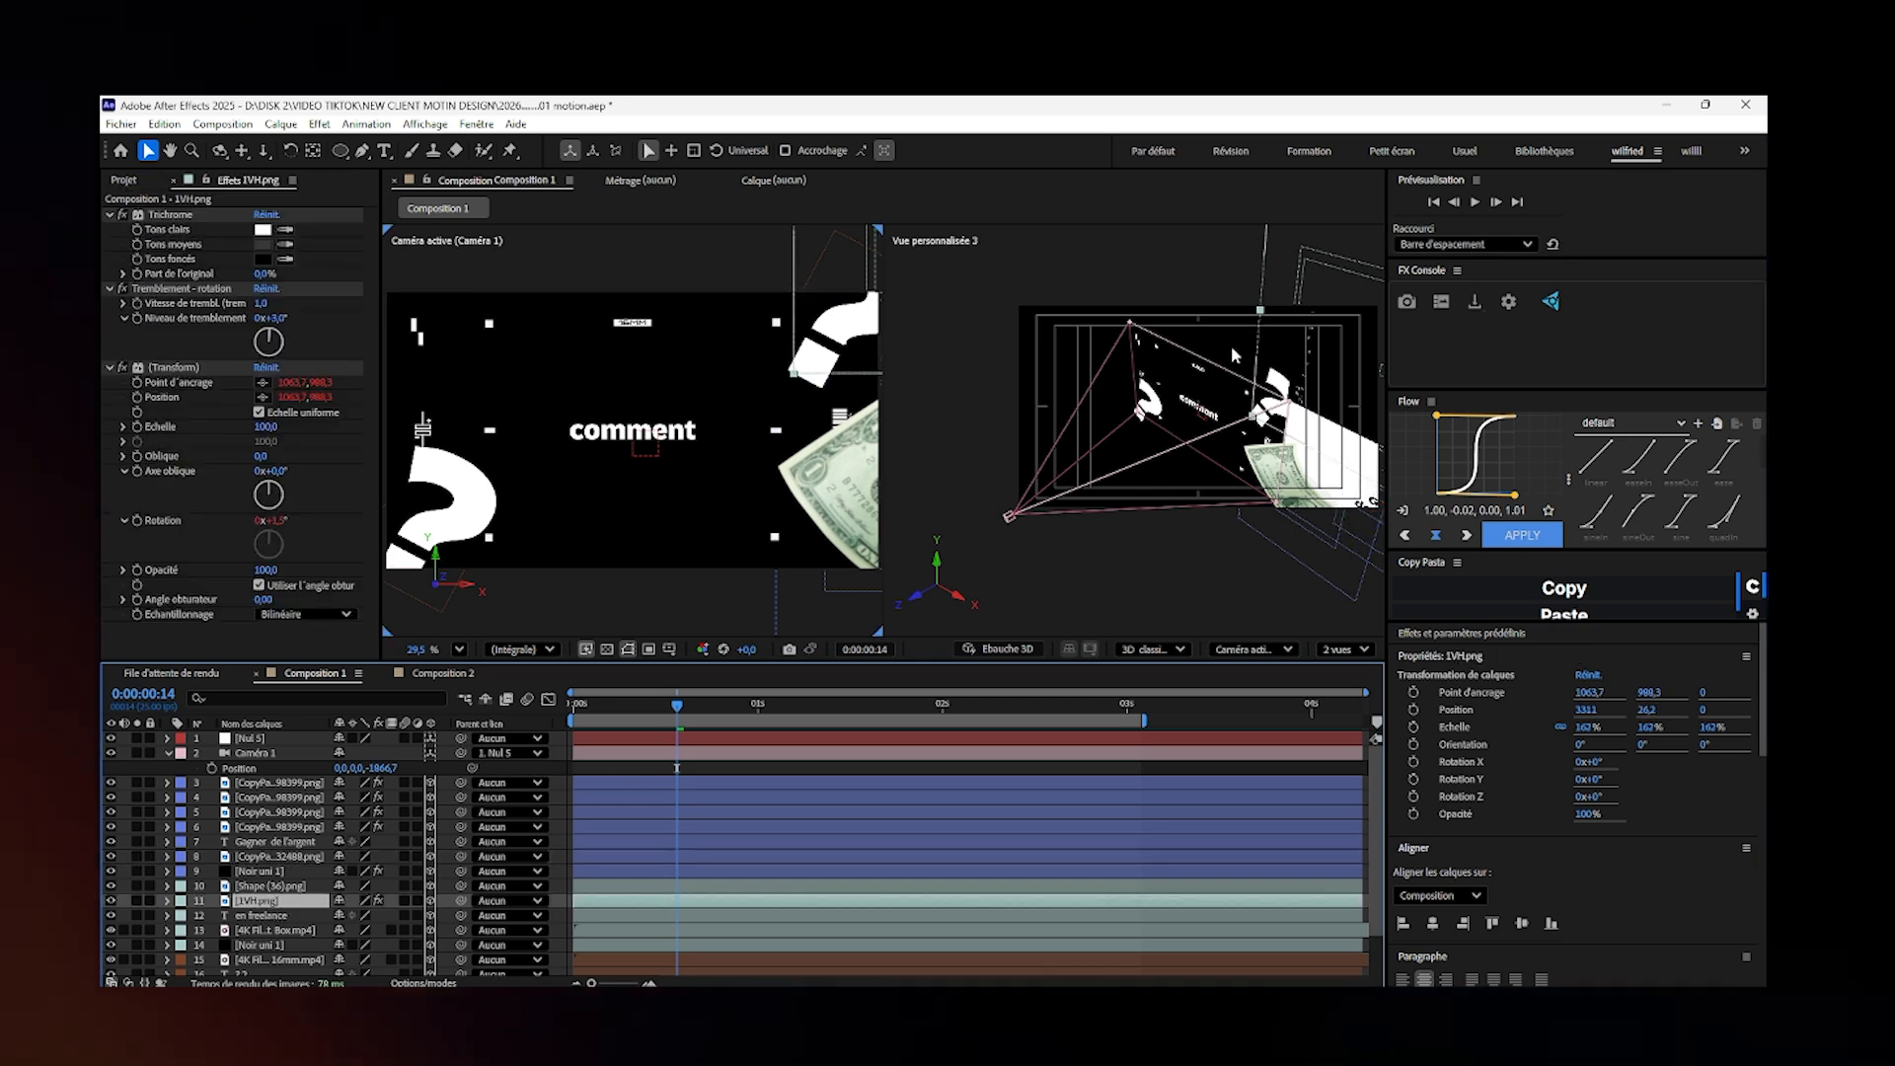
pyautogui.click(1262, 338)
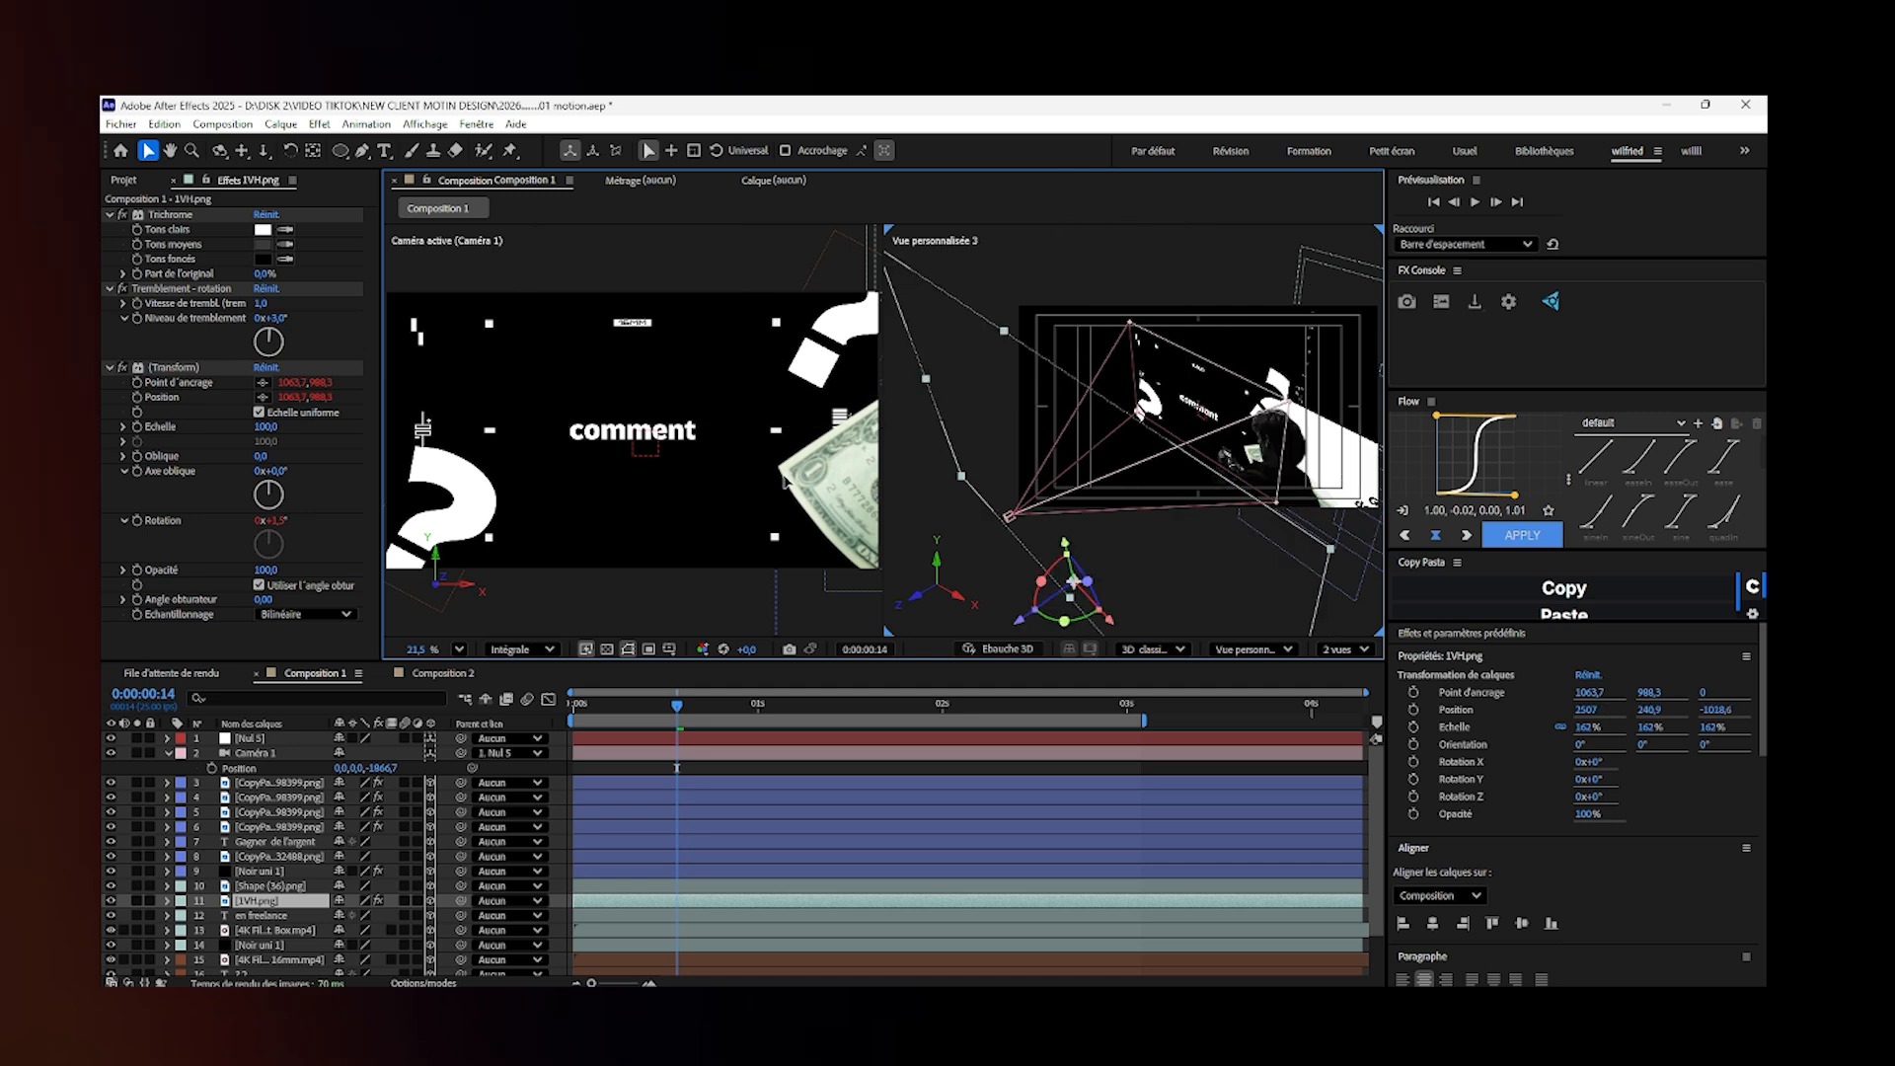
pyautogui.click(671, 582)
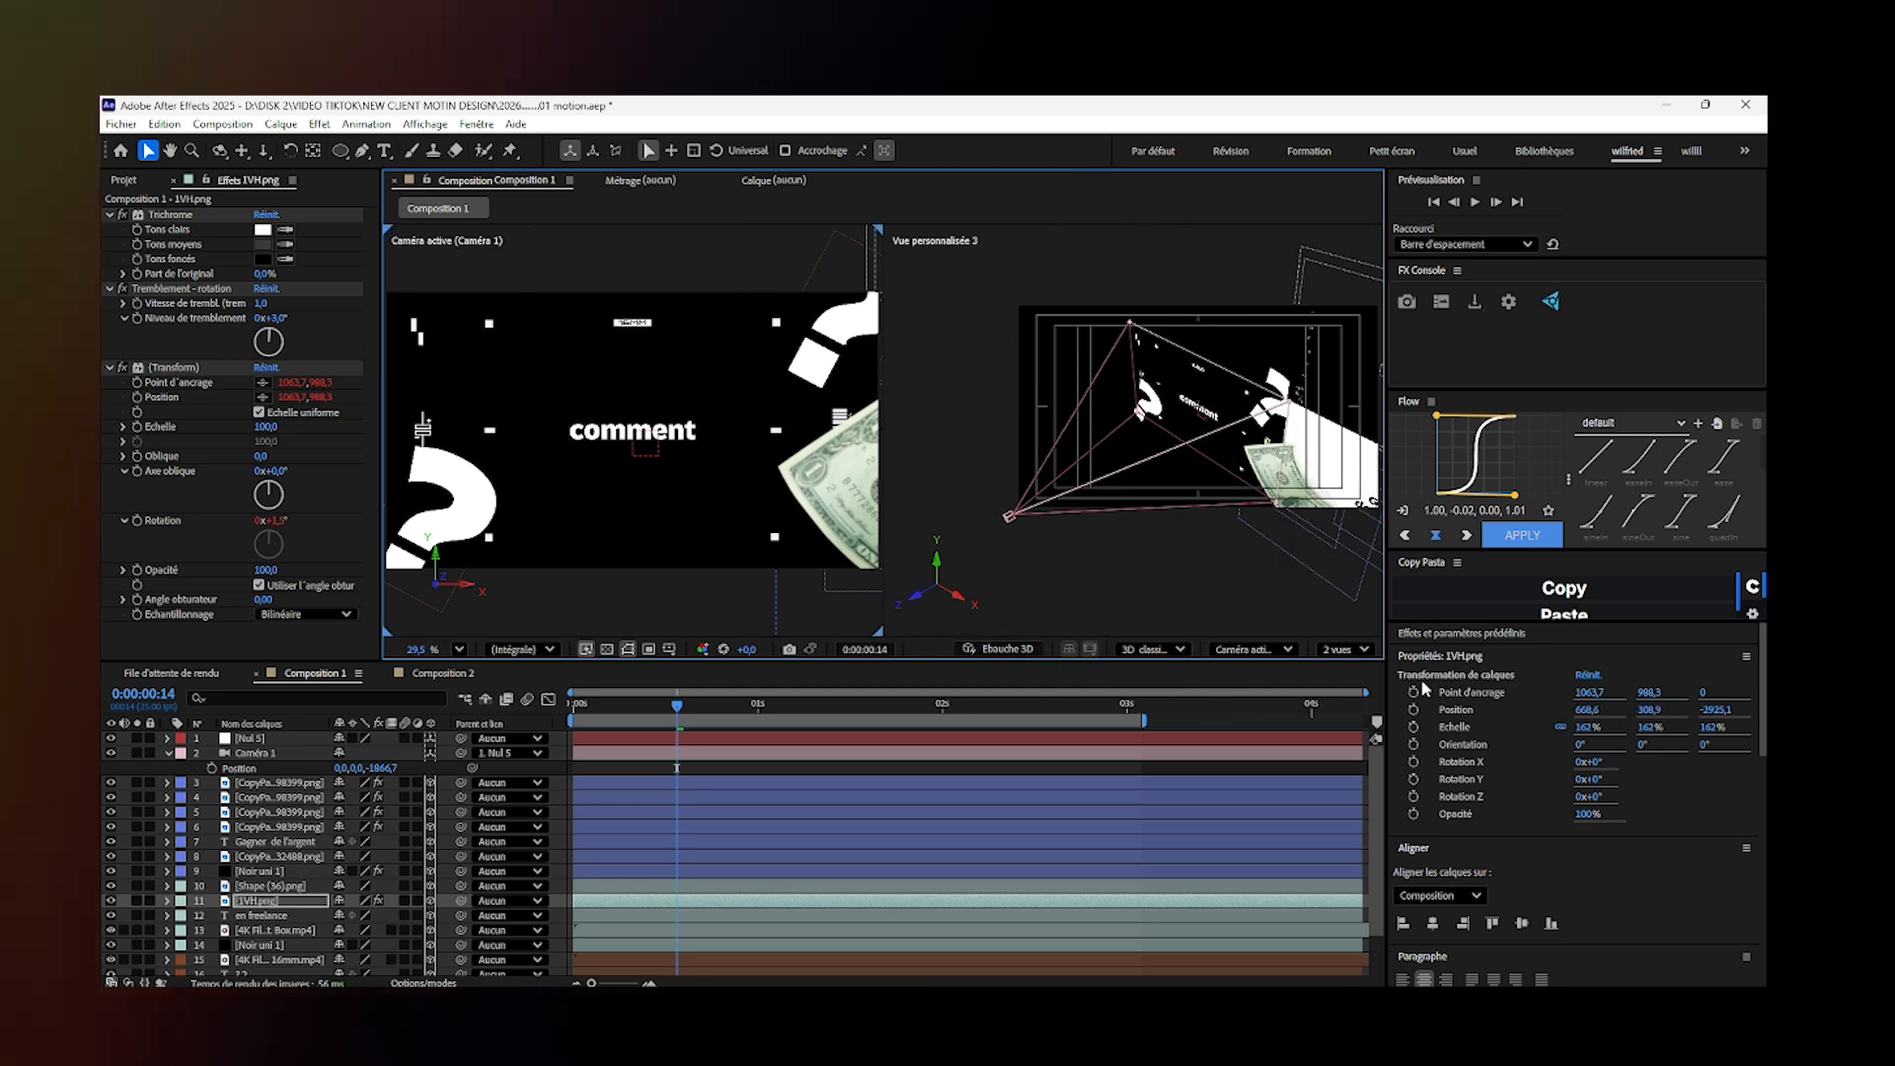
pyautogui.click(1587, 675)
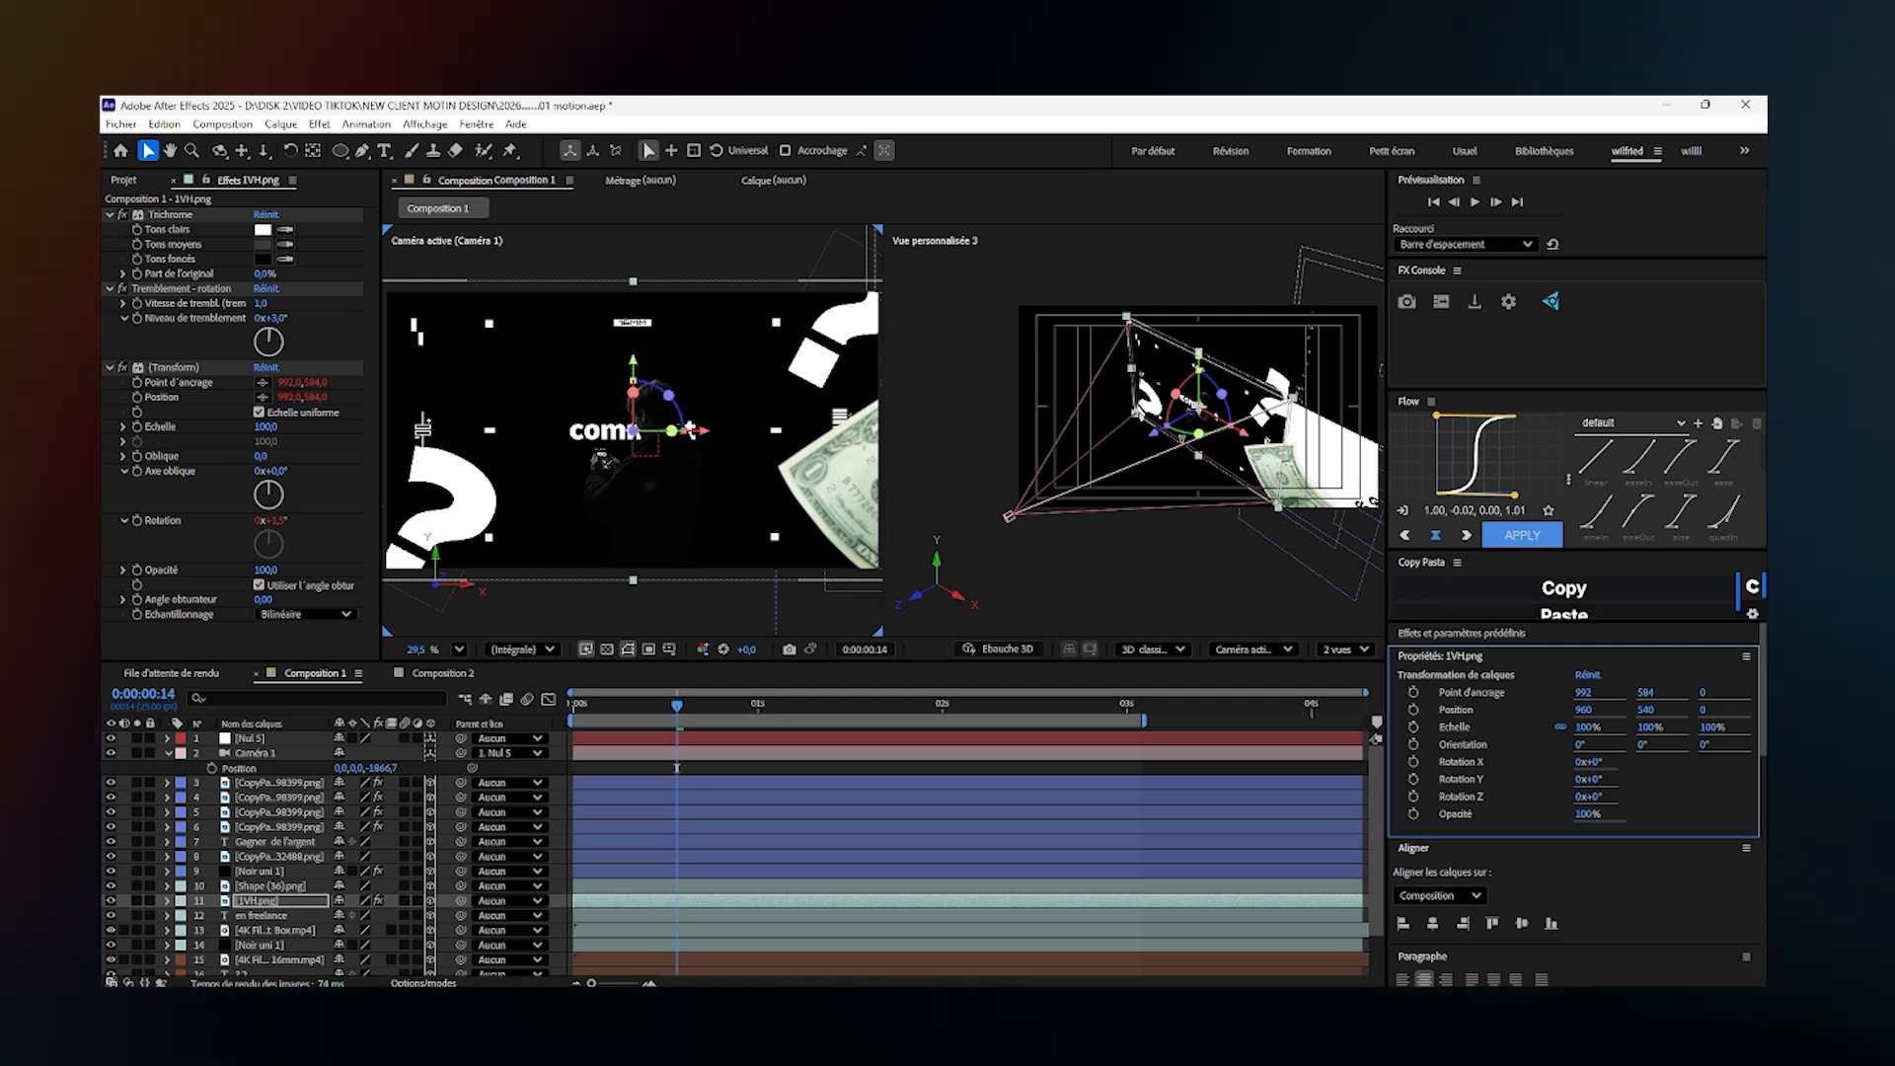
pyautogui.moveTo(1166, 437); pyautogui.dragTo(1360, 363)
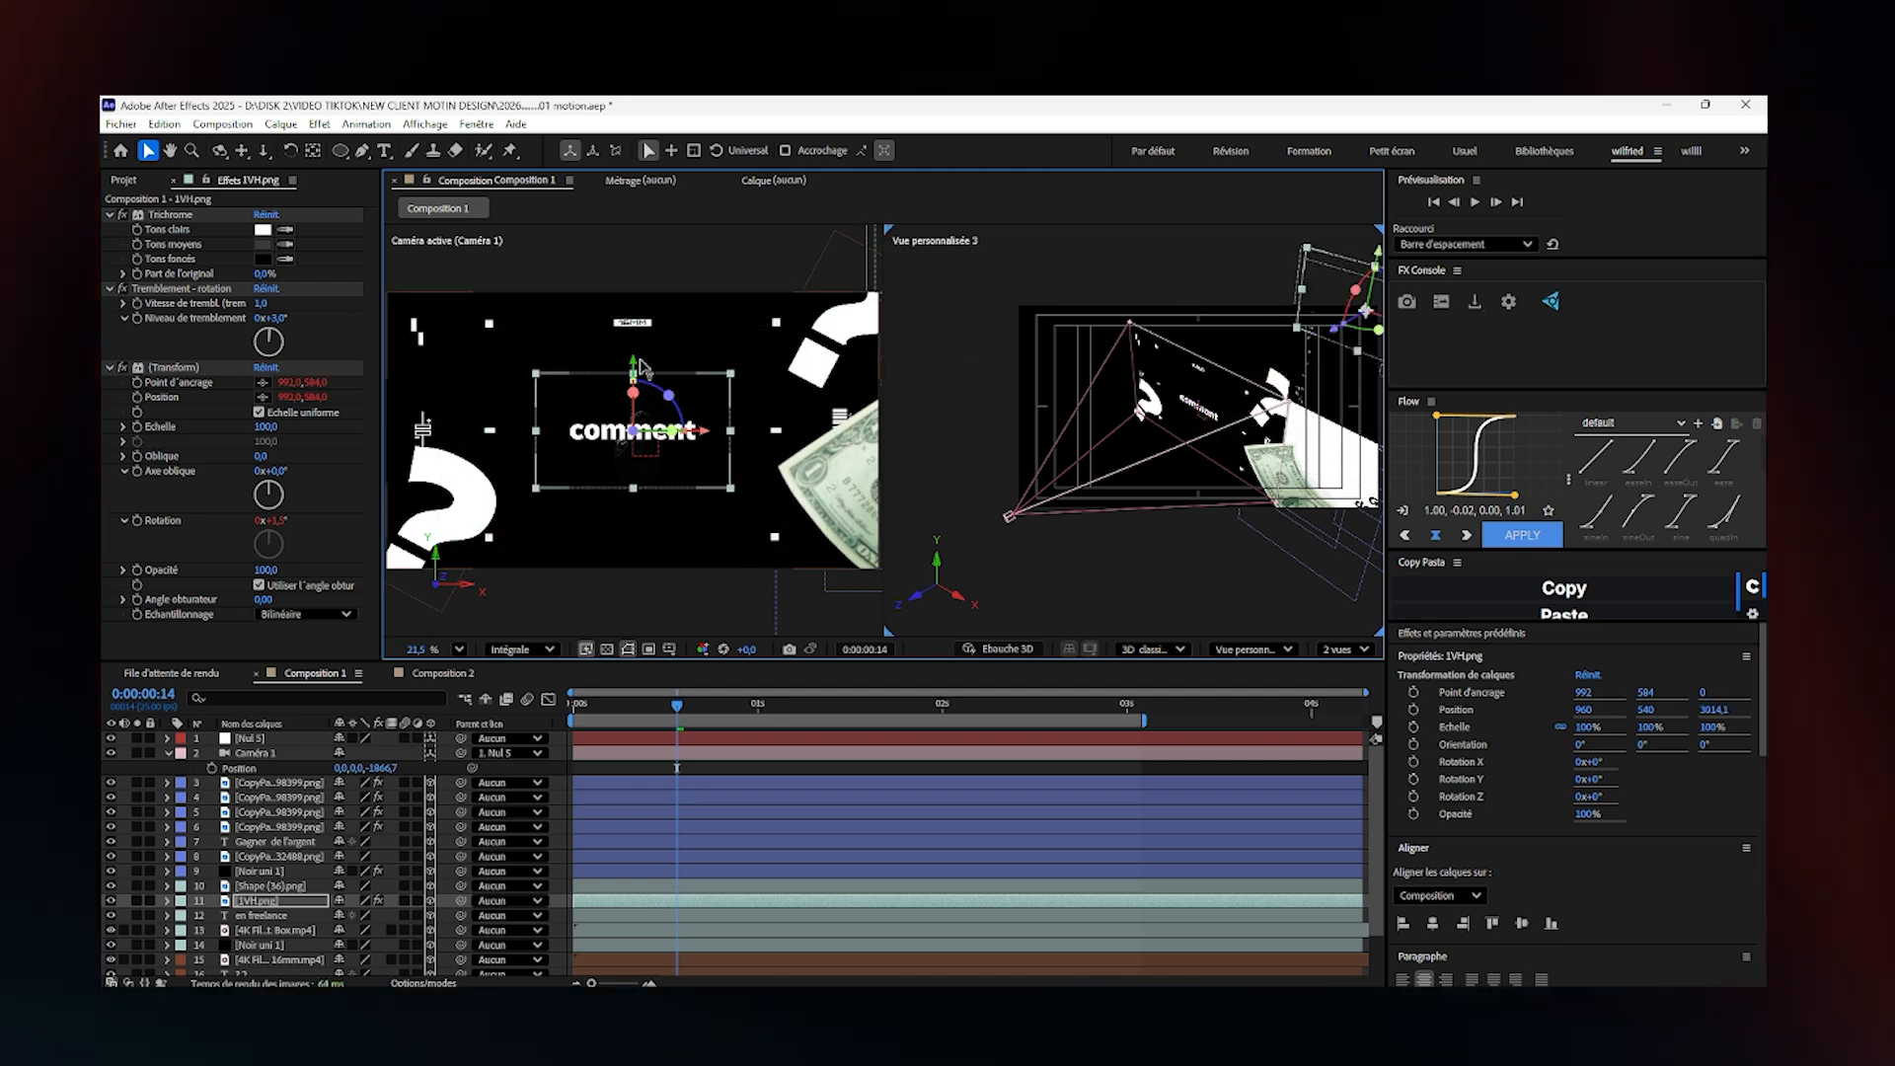
pyautogui.moveTo(642, 367); pyautogui.dragTo(670, 325)
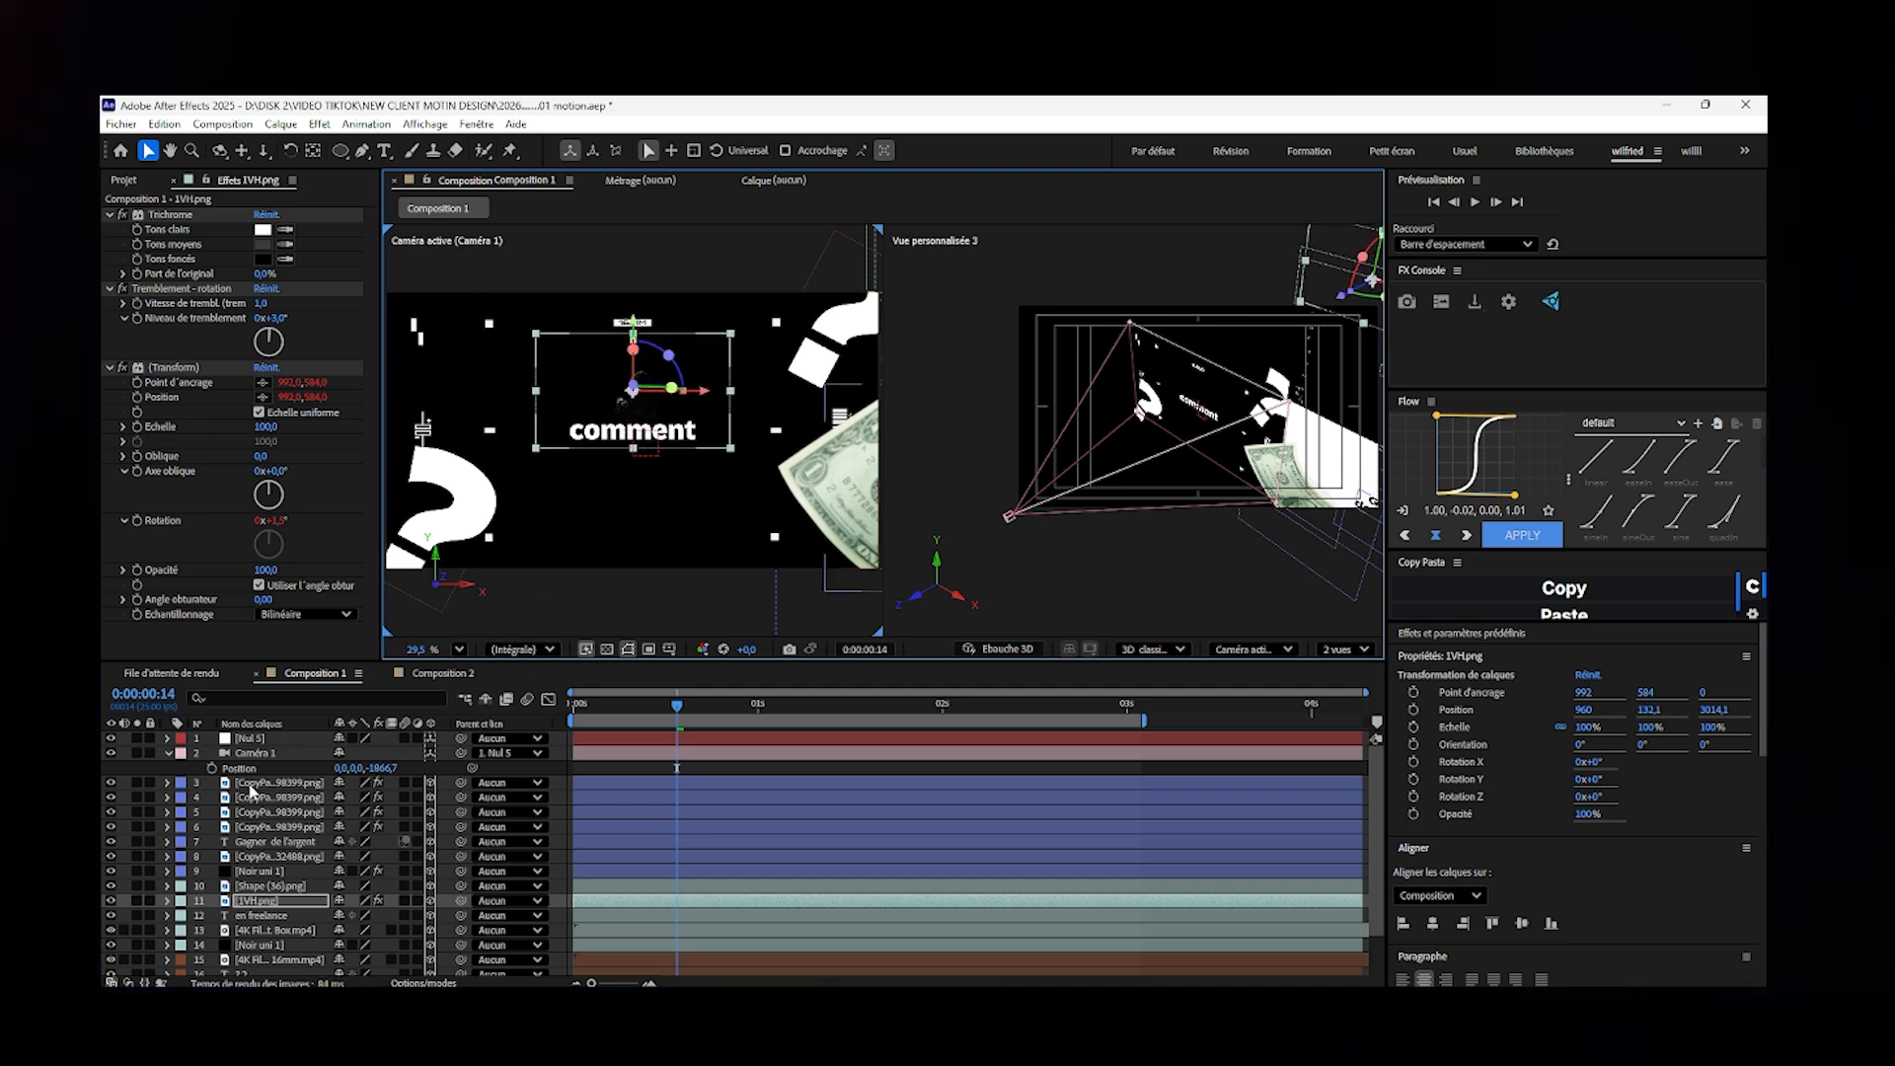
# - Keyframe Caméra 1's position near the start and move the camera forward to 0, -126.6, -105.5 at 0:00:00:14
pyautogui.click(211, 768)
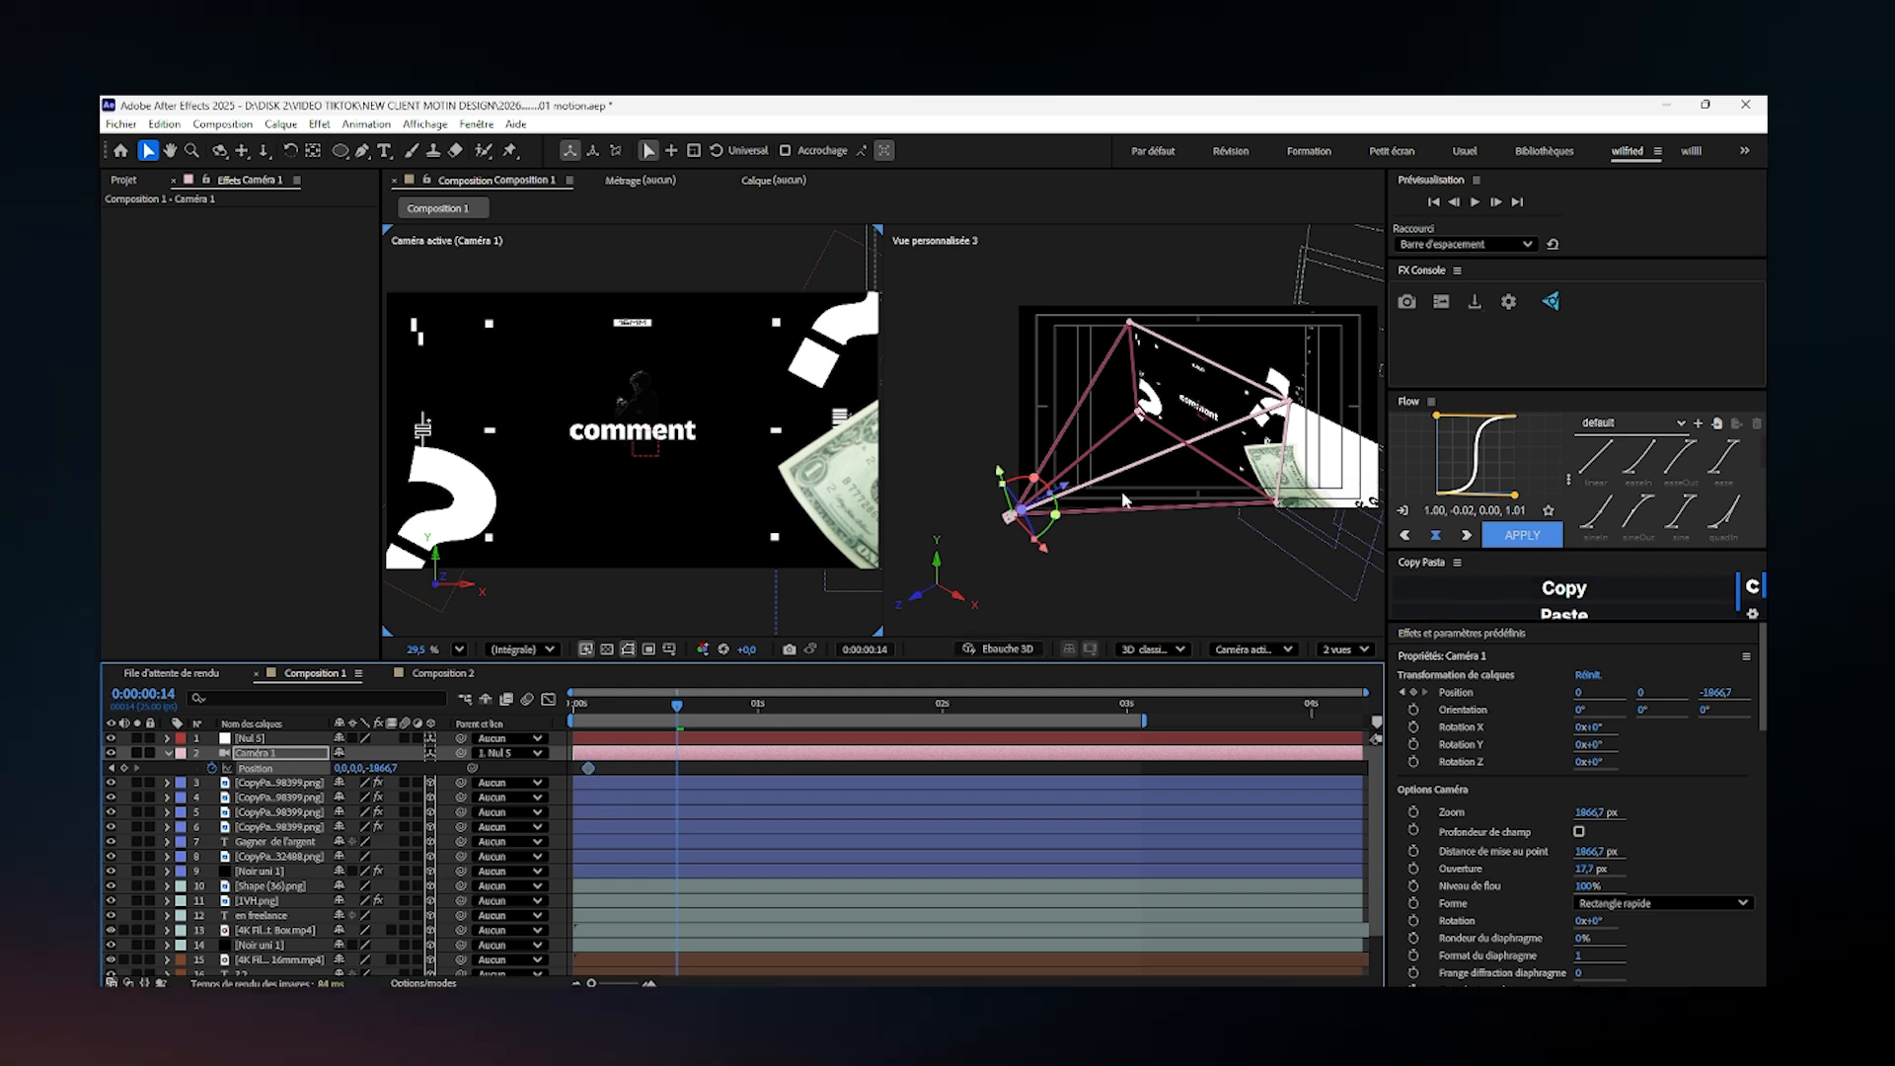
pyautogui.moveTo(1069, 487); pyautogui.dragTo(888, 602)
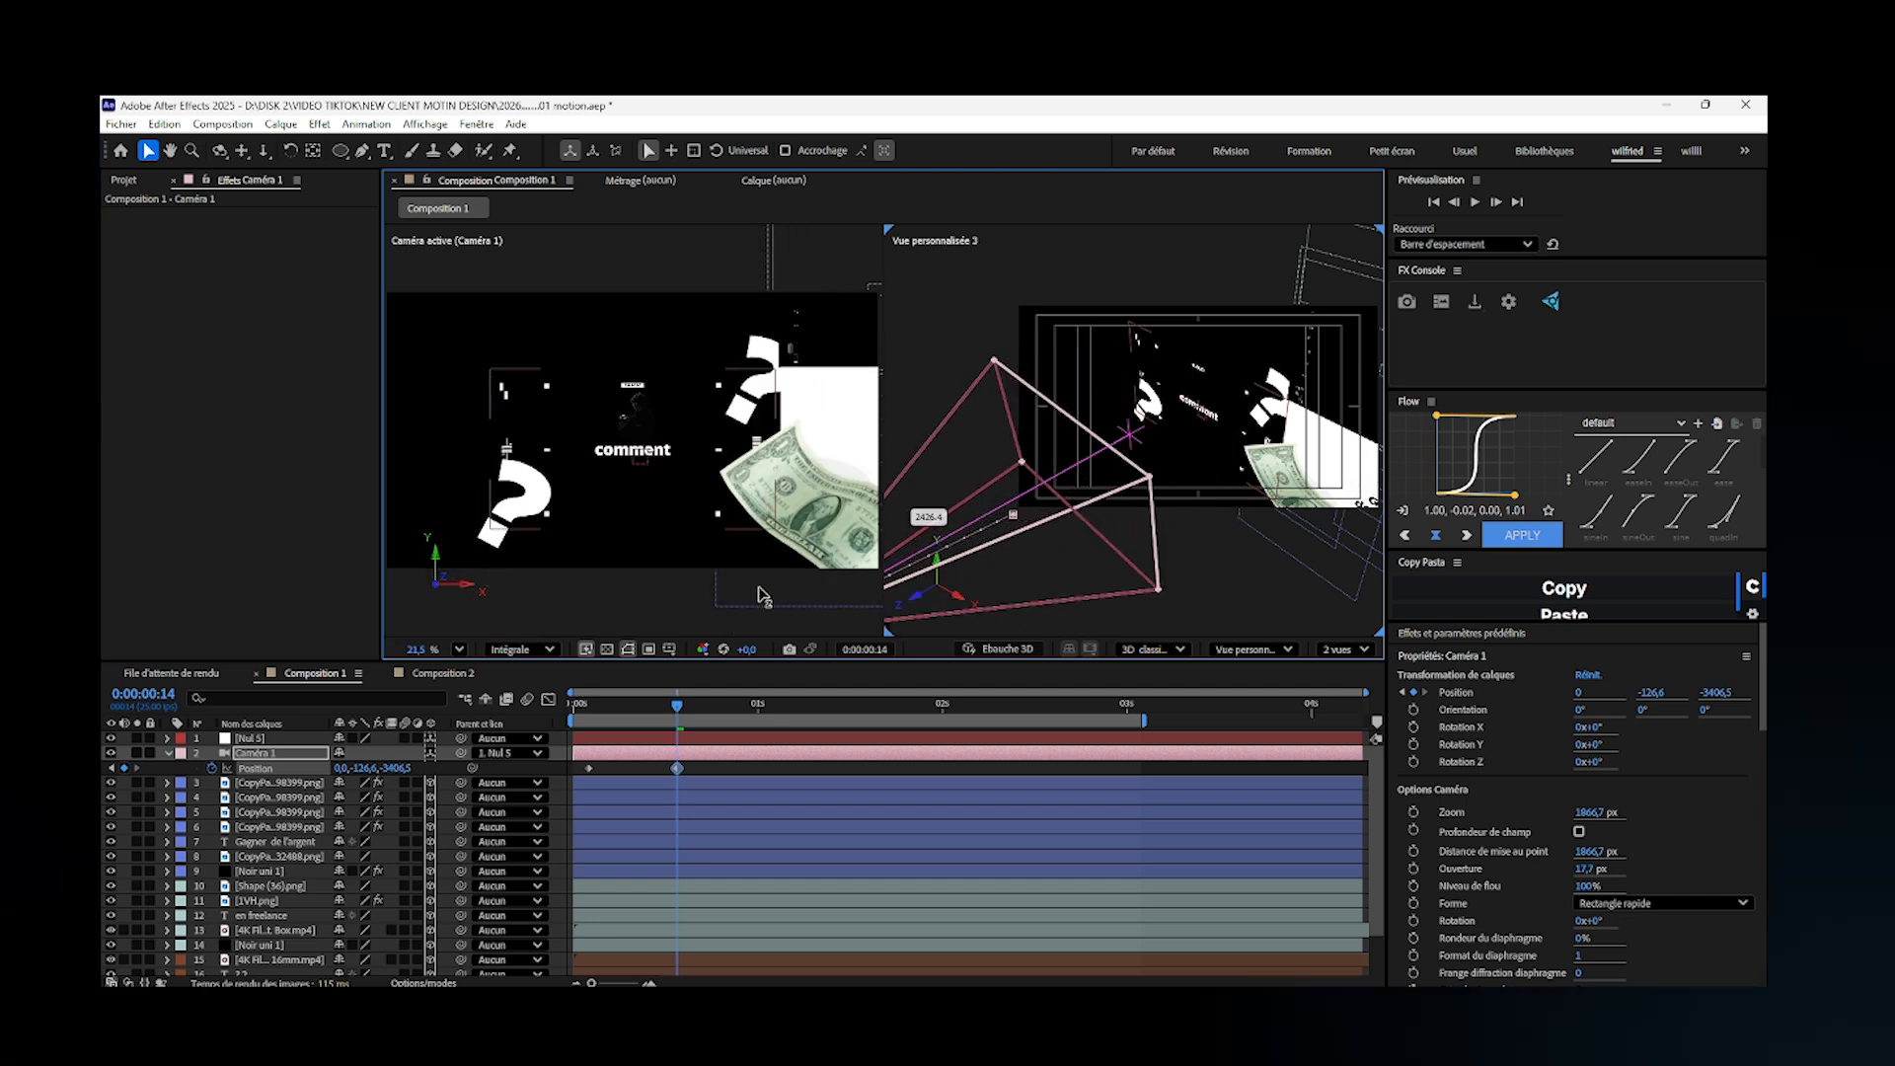
pyautogui.moveTo(760, 595); pyautogui.dragTo(1261, 418)
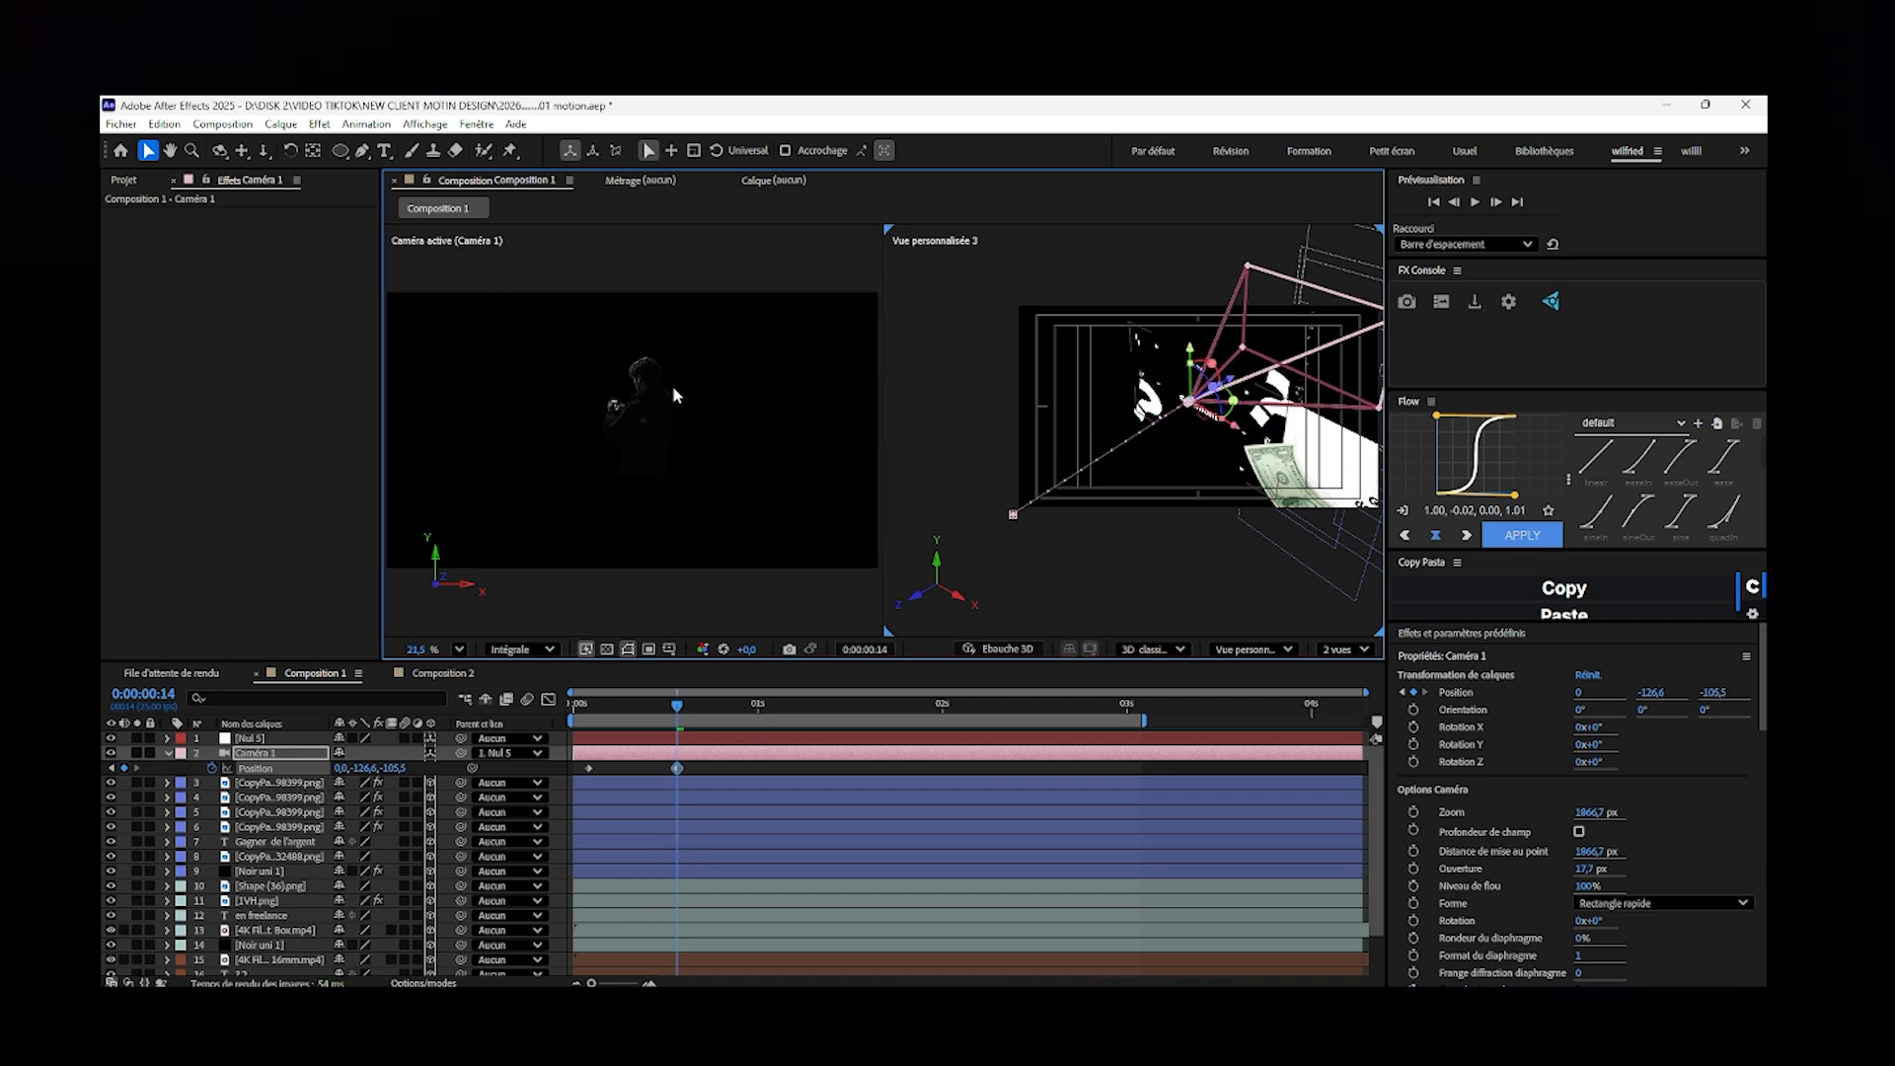
# - Reposition the 1VH.png layer in the active camera view to about X 931.7, Y 386.8
pyautogui.click(642, 396)
pyautogui.moveTo(643, 432); pyautogui.dragTo(643, 441)
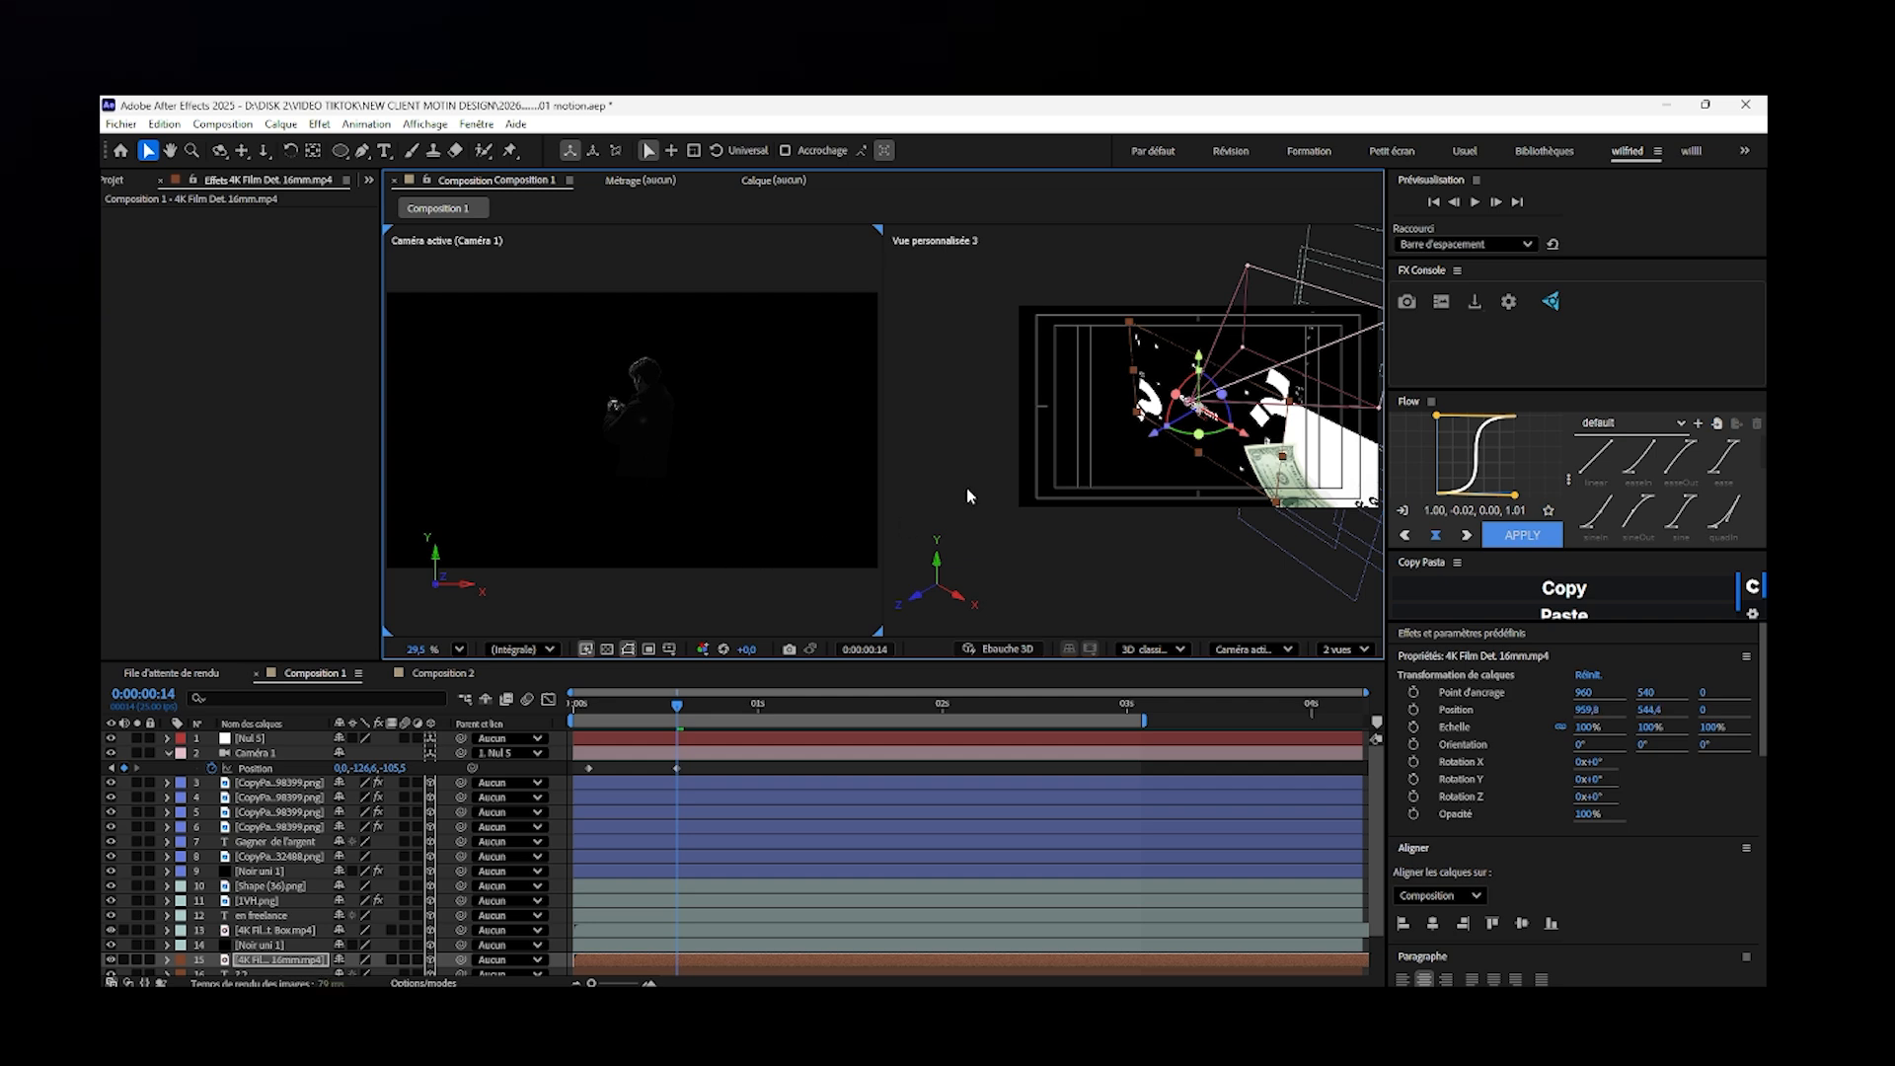
pyautogui.click(684, 752)
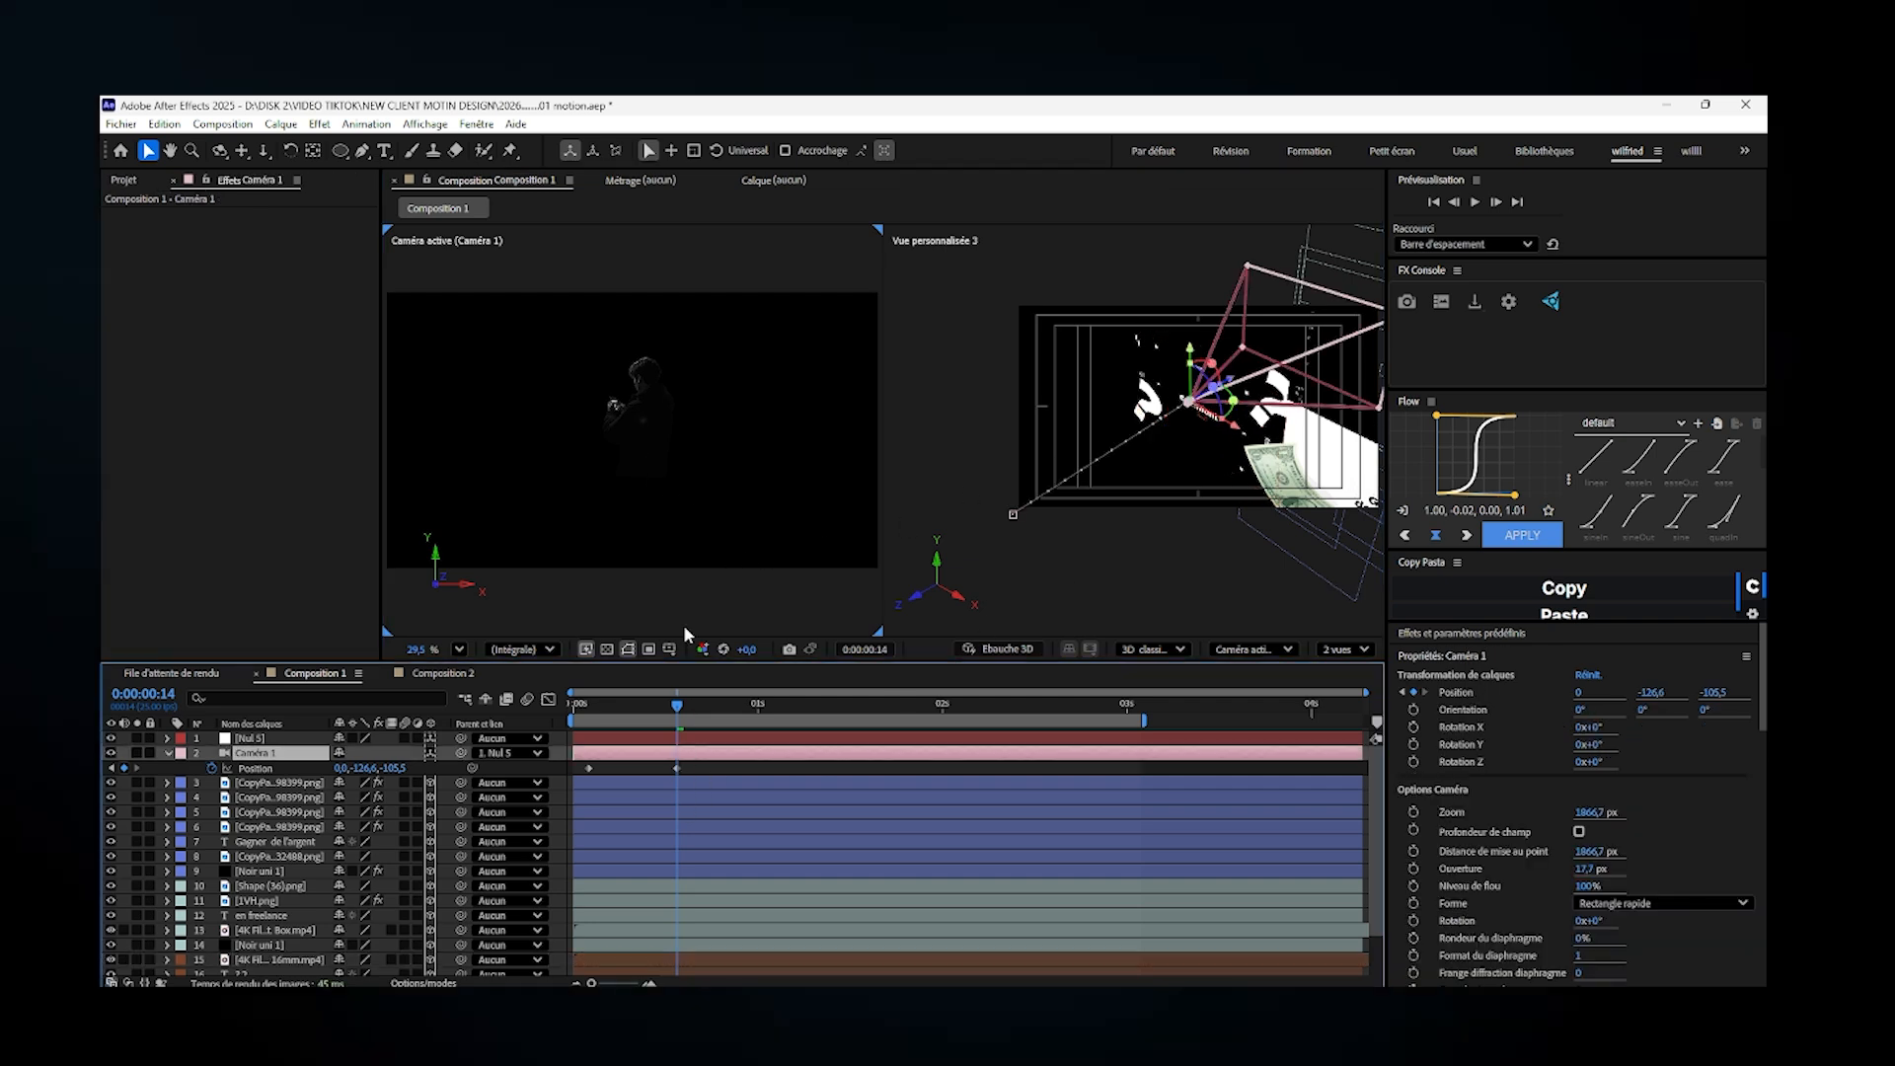
pyautogui.click(265, 901)
pyautogui.moveTo(620, 424); pyautogui.dragTo(616, 463)
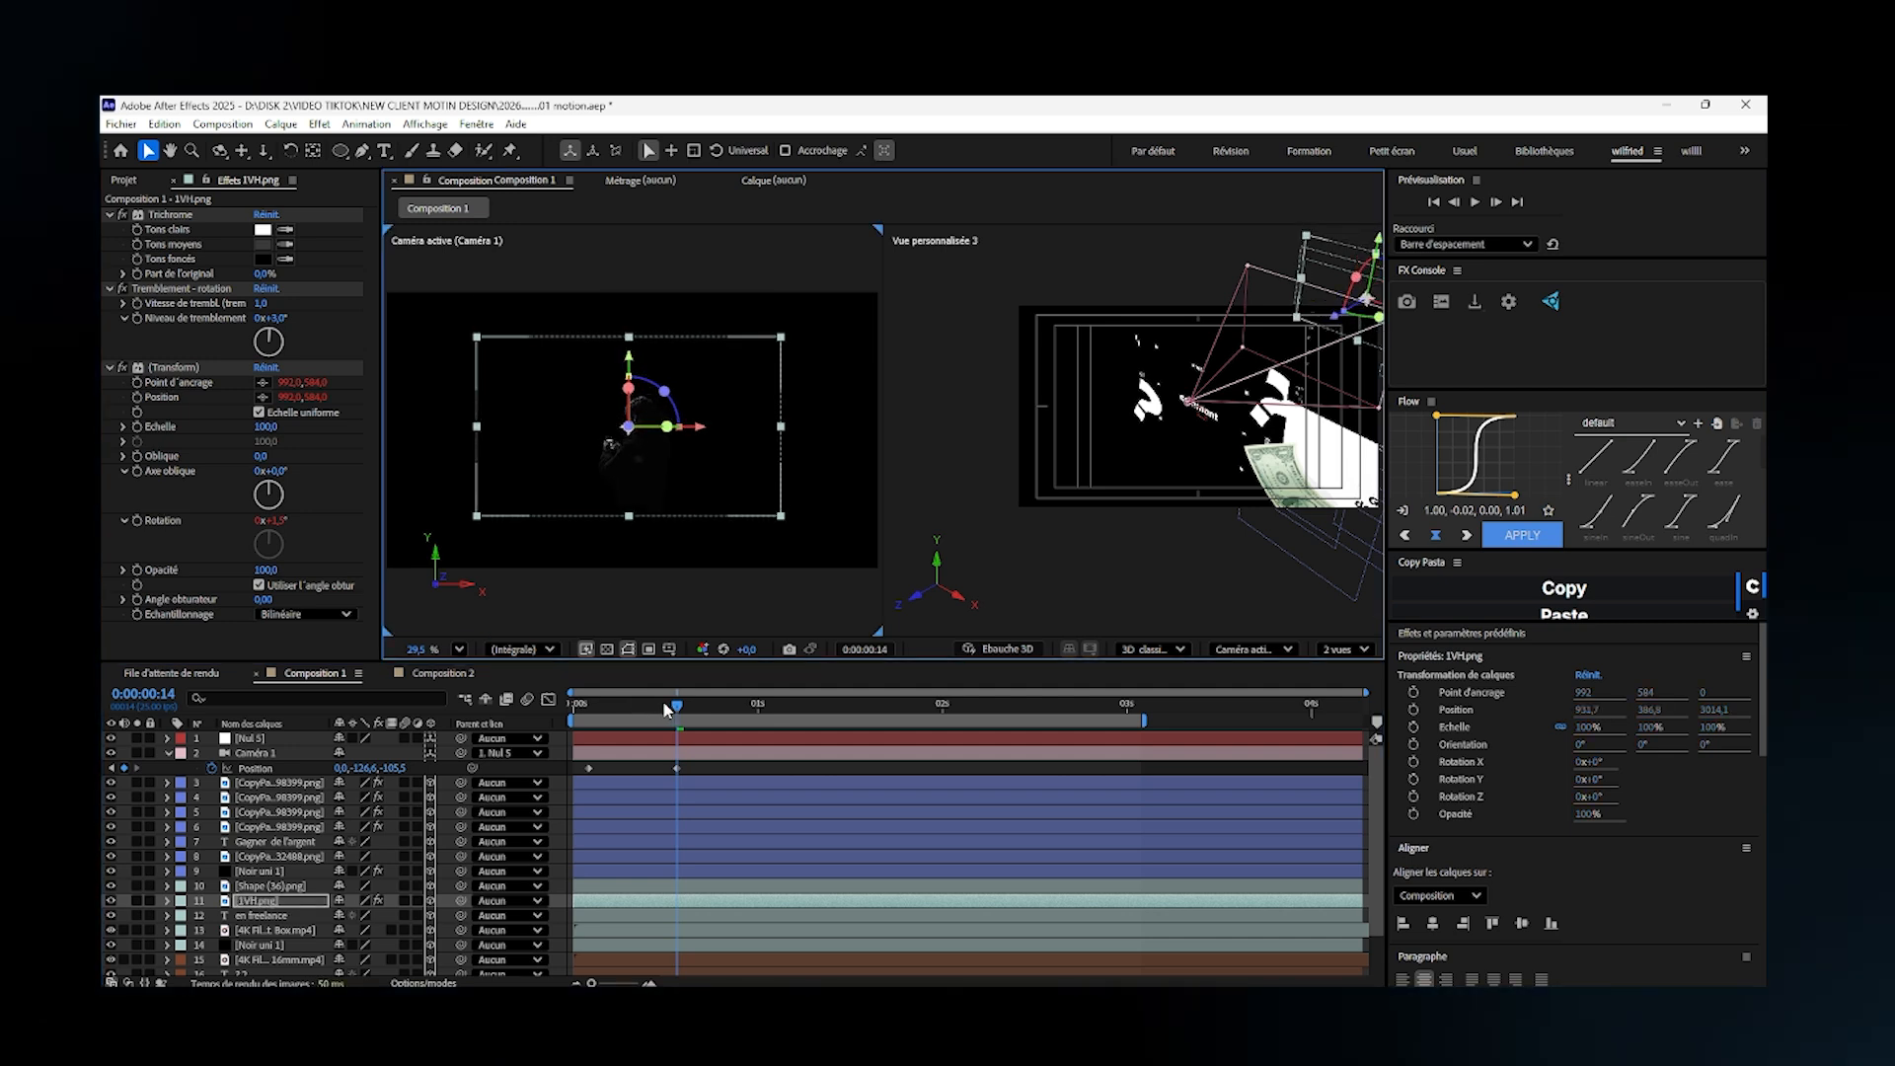
# - Preview the camera move from the "comment" scene toward 1VH.png between the two position keyframes
pyautogui.moveTo(669, 708); pyautogui.dragTo(542, 724)
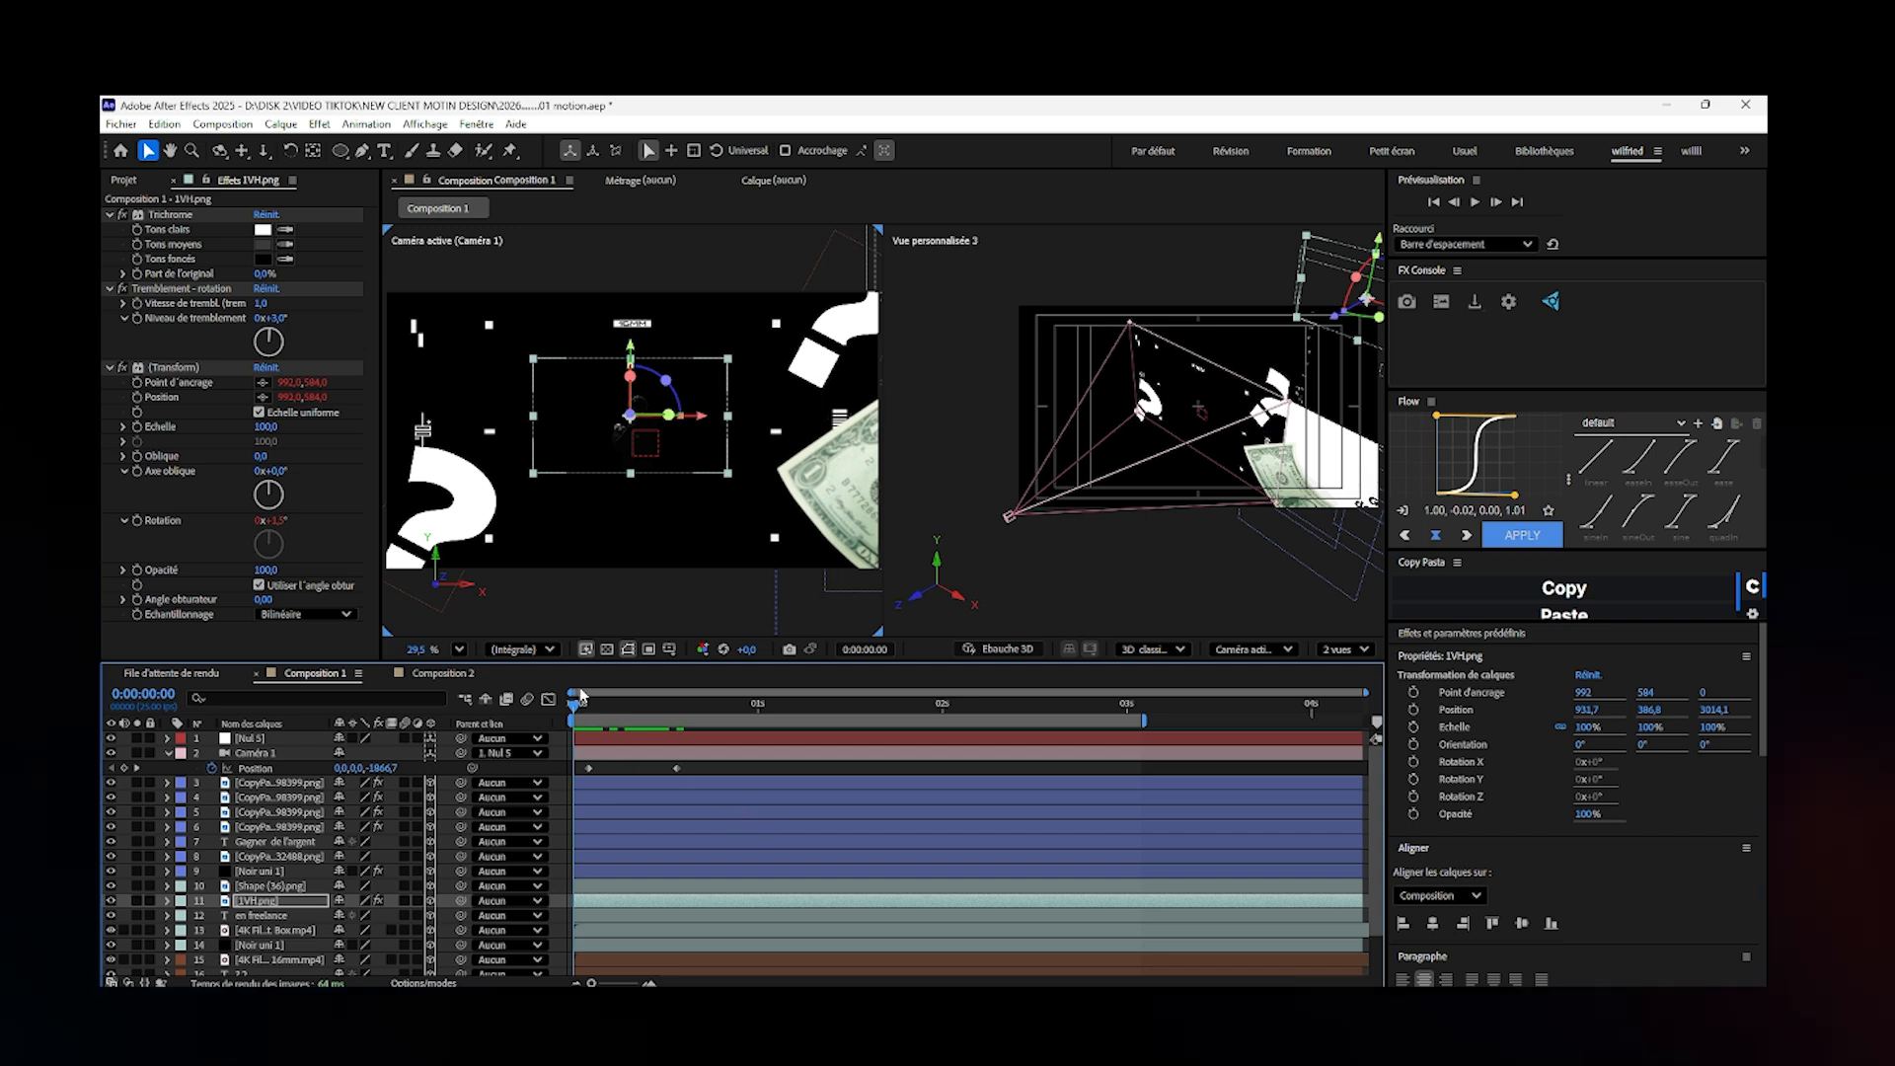
pyautogui.moveTo(597, 716); pyautogui.dragTo(669, 713)
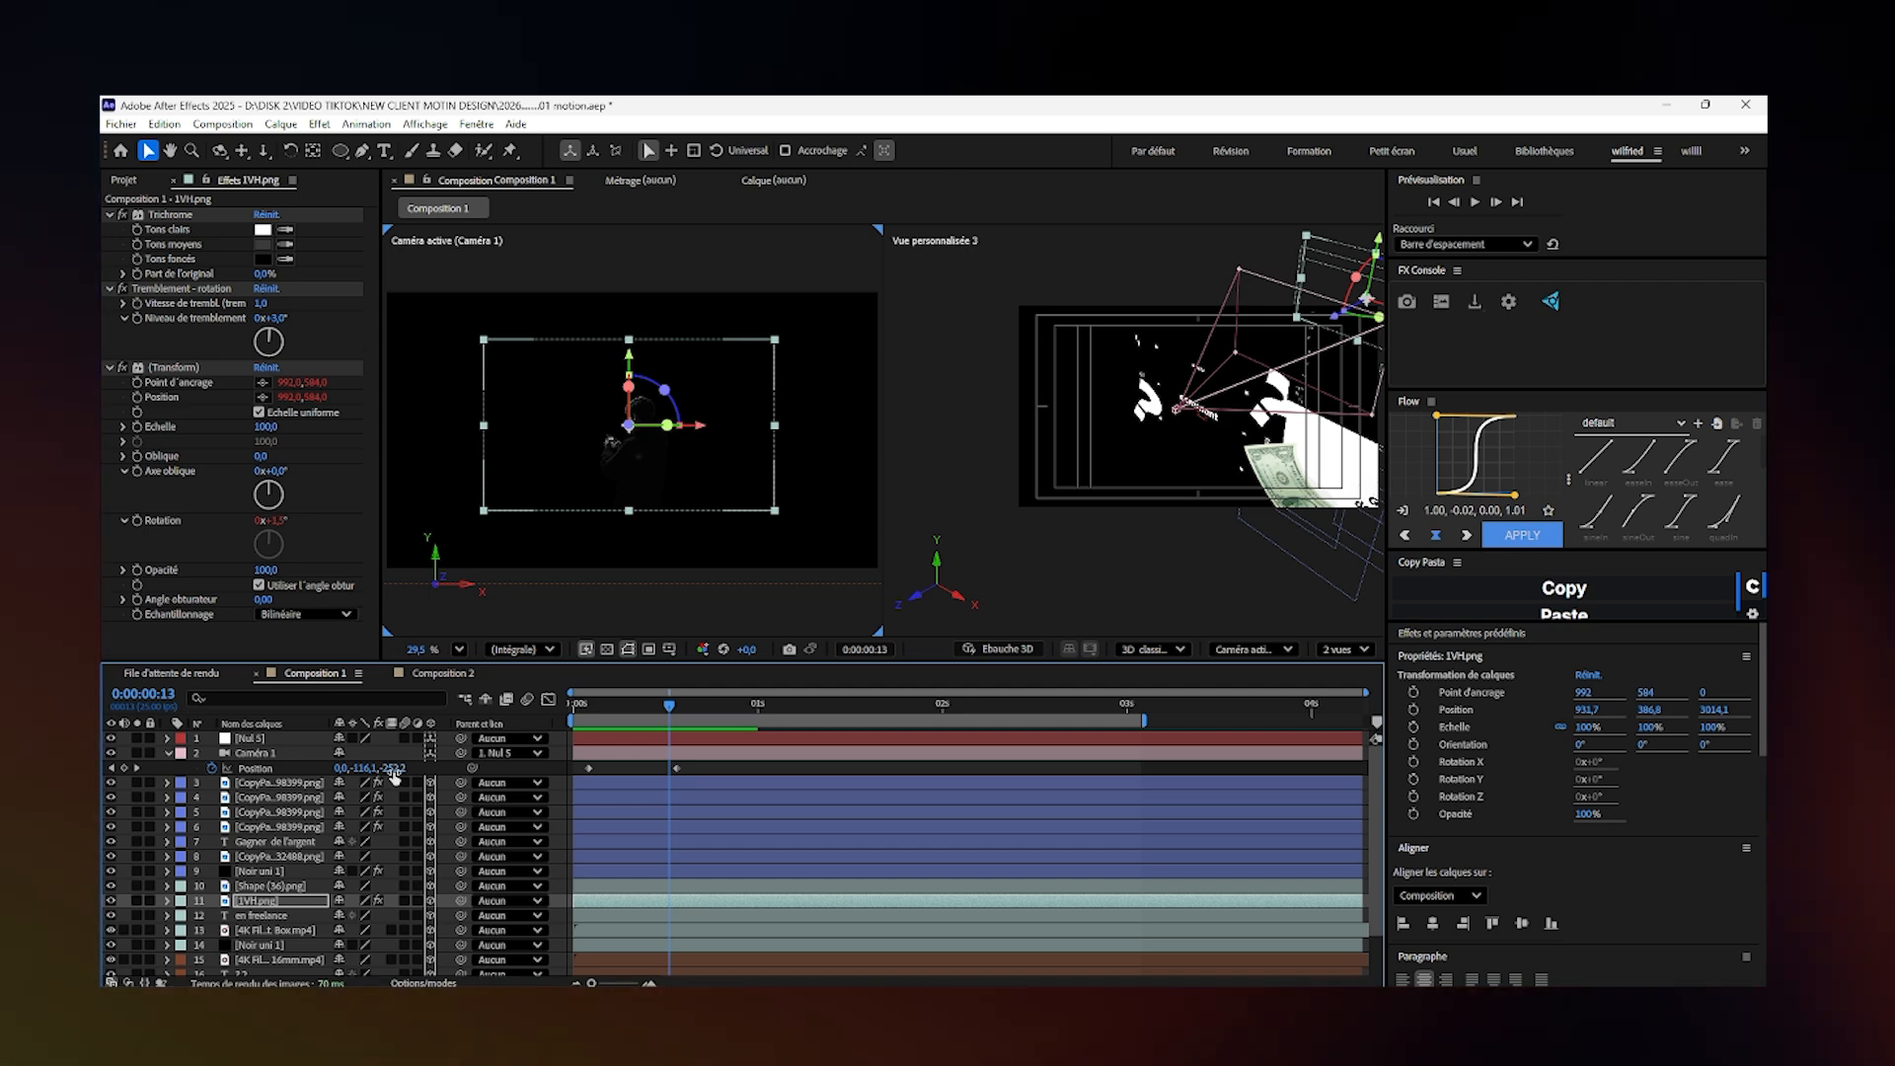
pyautogui.click(581, 707)
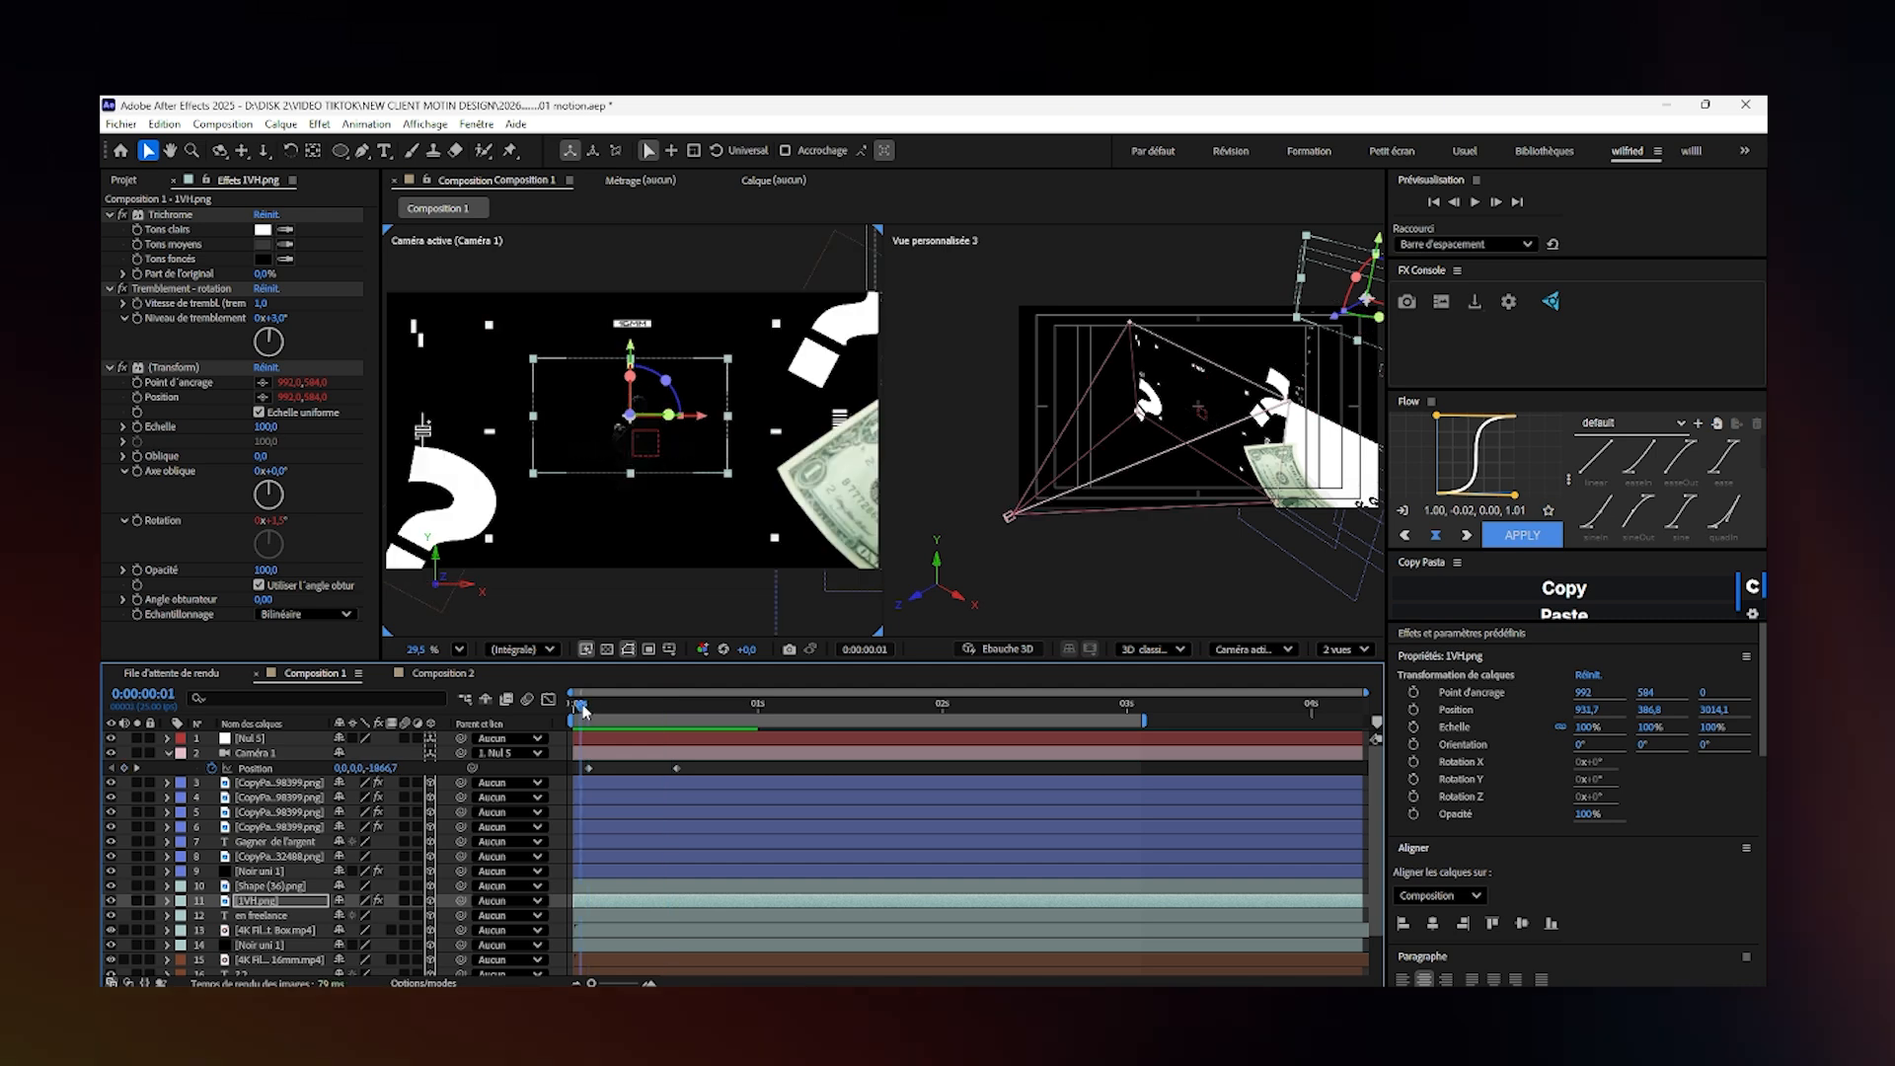
pyautogui.press('space')
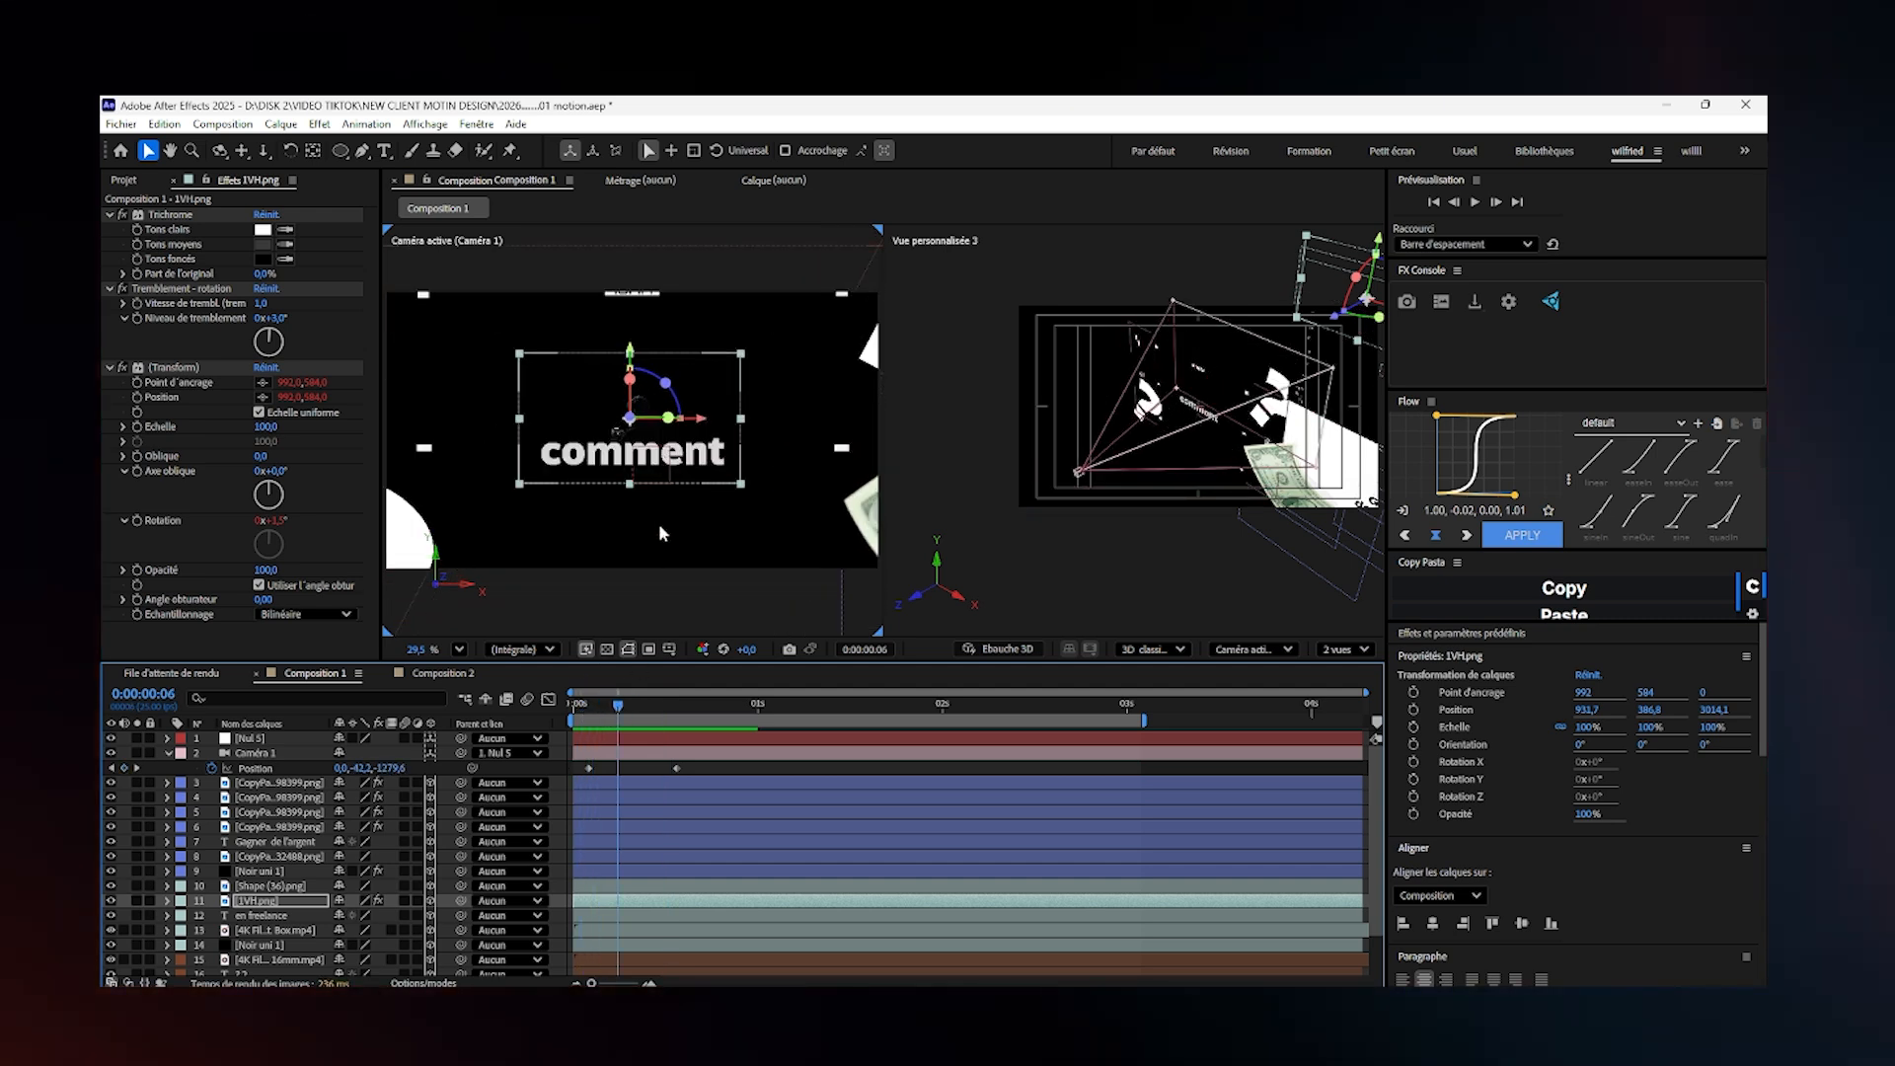
pyautogui.moveTo(632, 711); pyautogui.dragTo(623, 763)
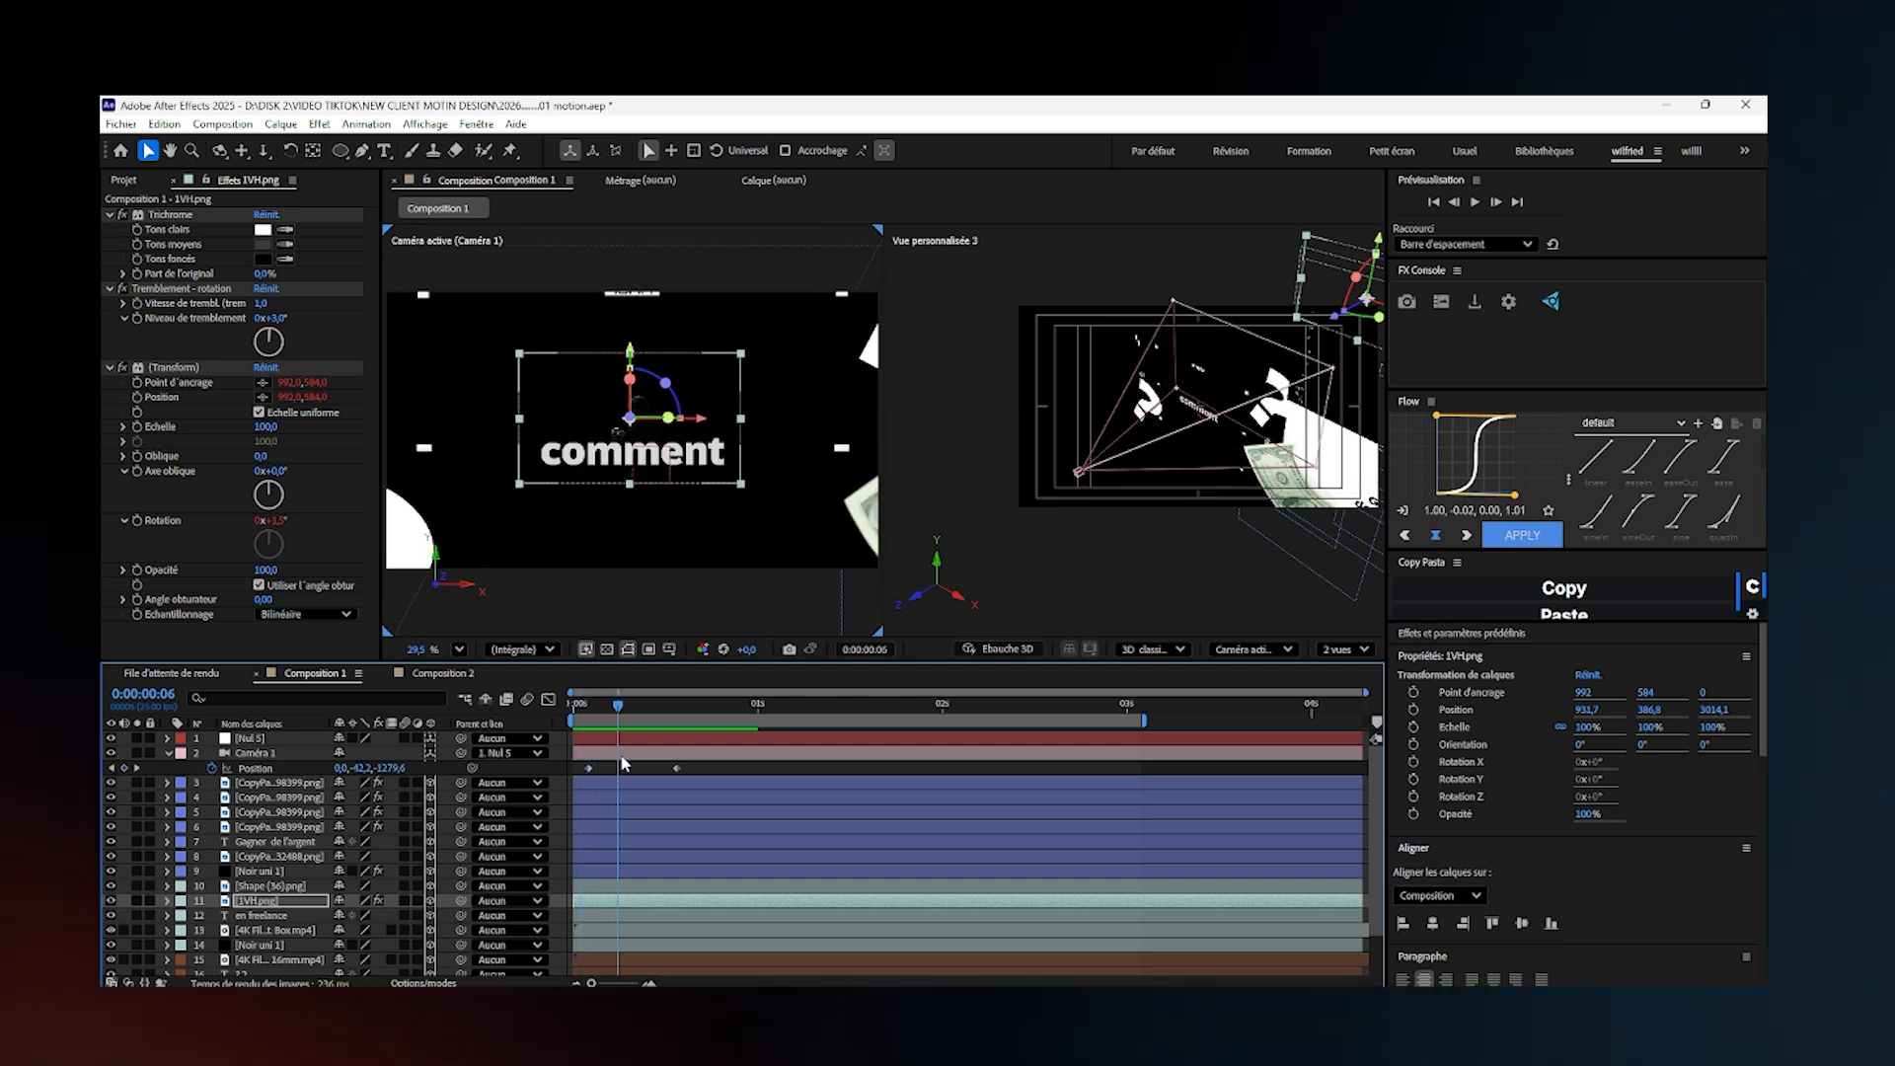
# - Reorder the "Gagner de l'argent" text layer to sit directly above 1VH.png, below Shape (36).png
pyautogui.click(283, 901)
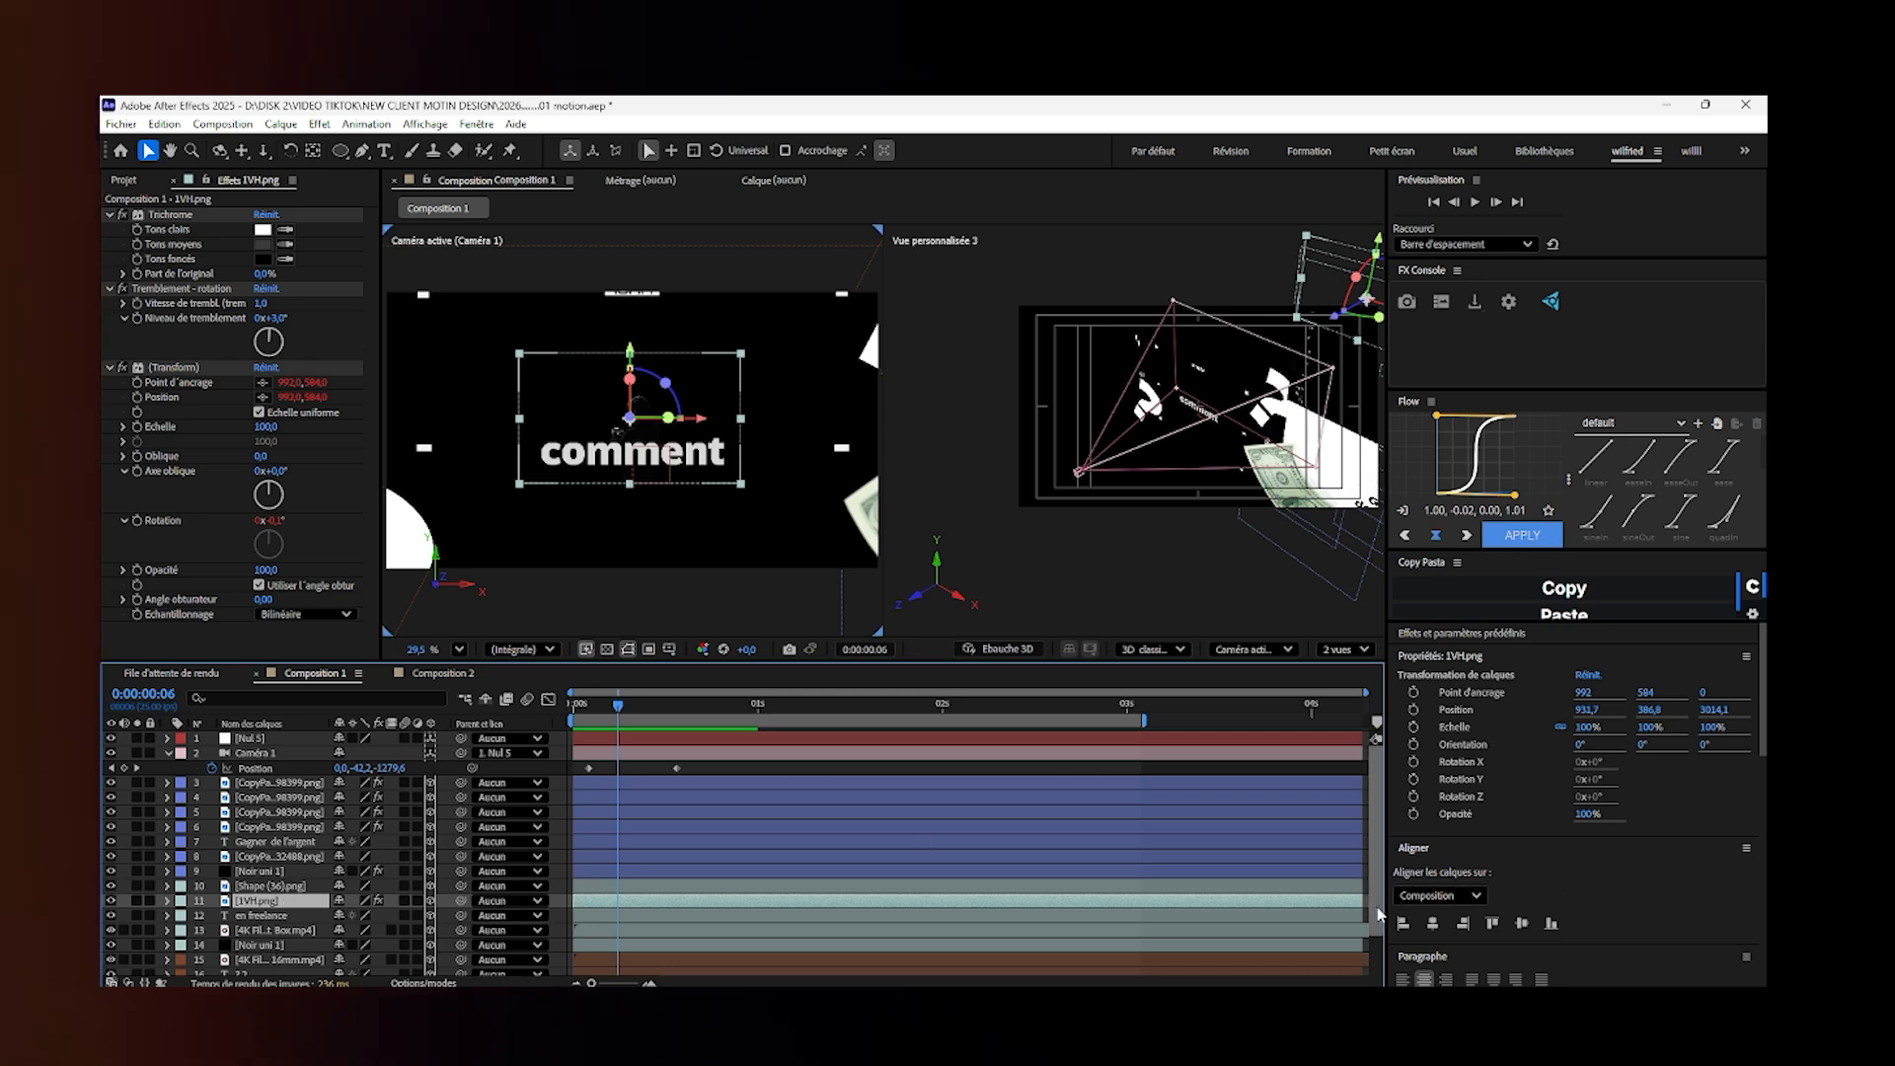
pyautogui.moveTo(1378, 915); pyautogui.dragTo(1377, 955)
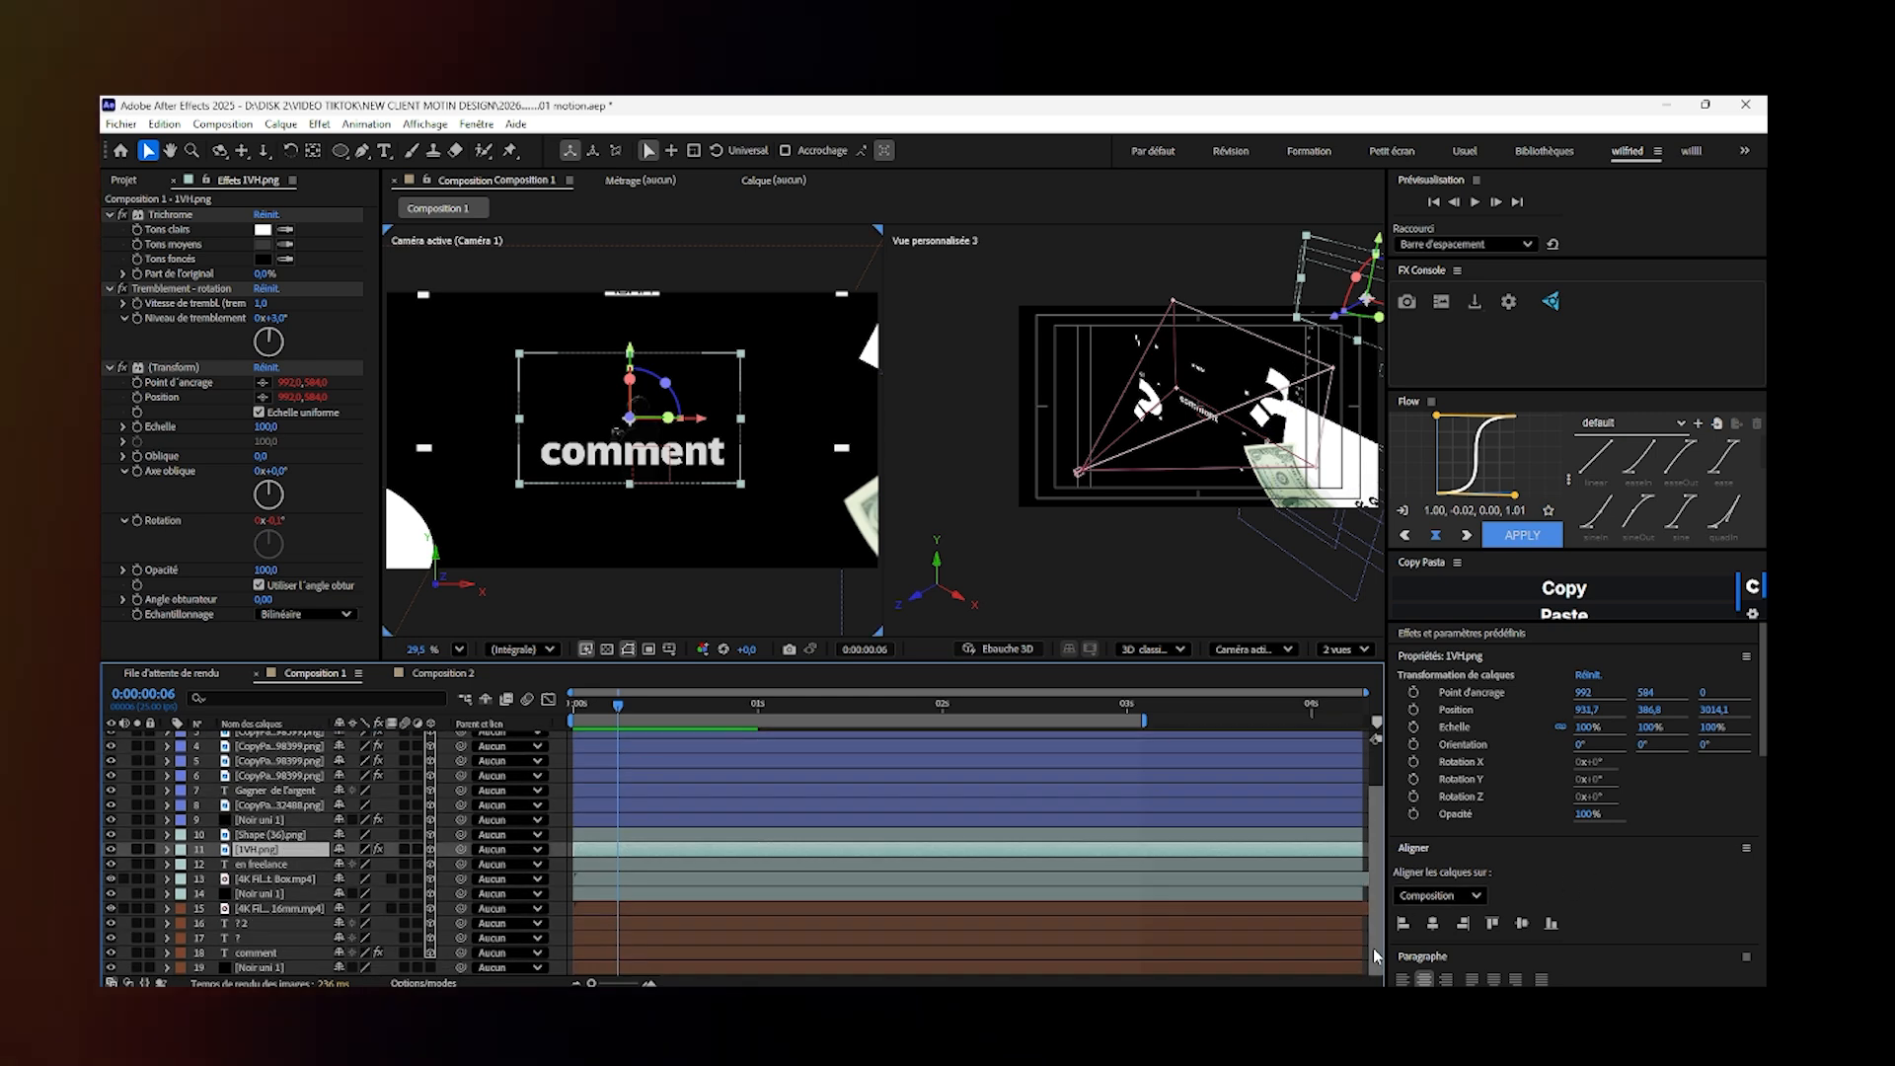
pyautogui.click(278, 791)
pyautogui.moveTo(278, 796); pyautogui.dragTo(271, 841)
# - Copy the position of 1VH.png (931.7, 386.8, 3014.1) onto the "Gagner de l'argent" text layer
pyautogui.click(272, 851)
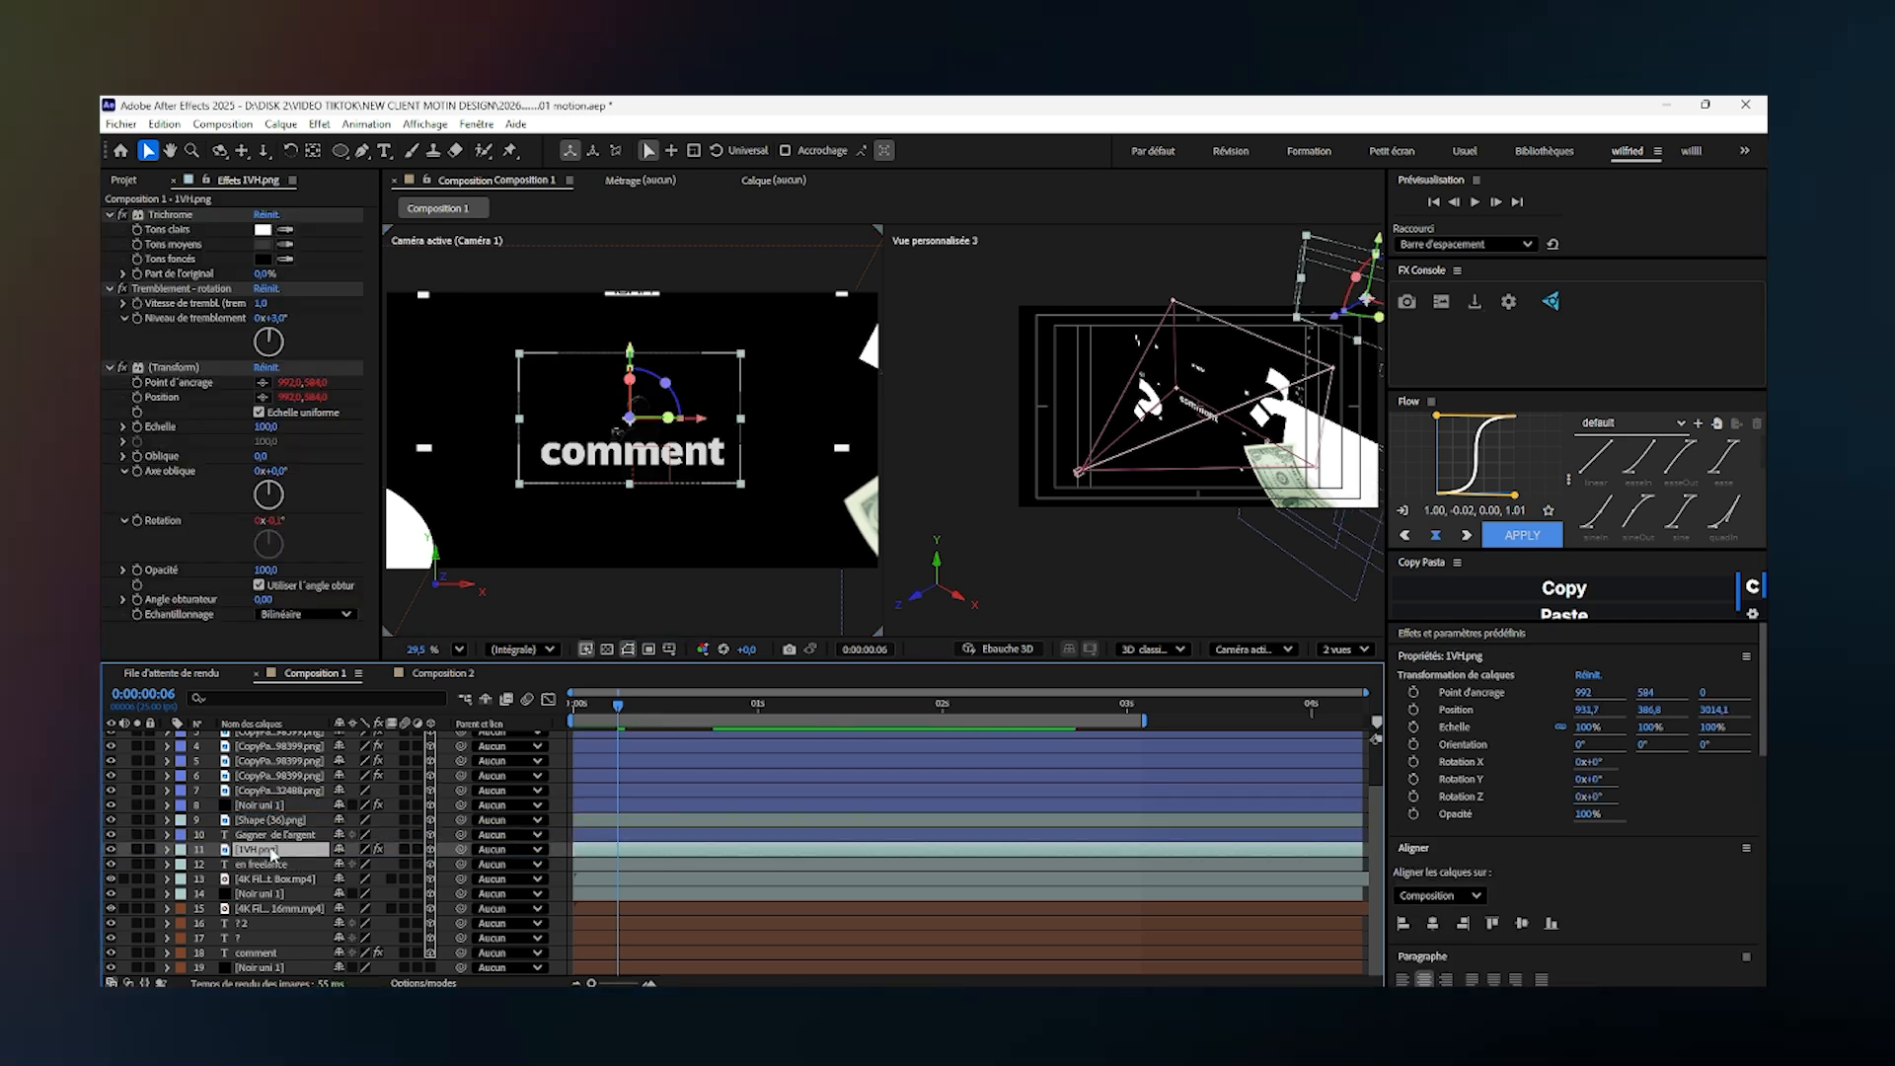
pyautogui.press('p')
pyautogui.press('Return')
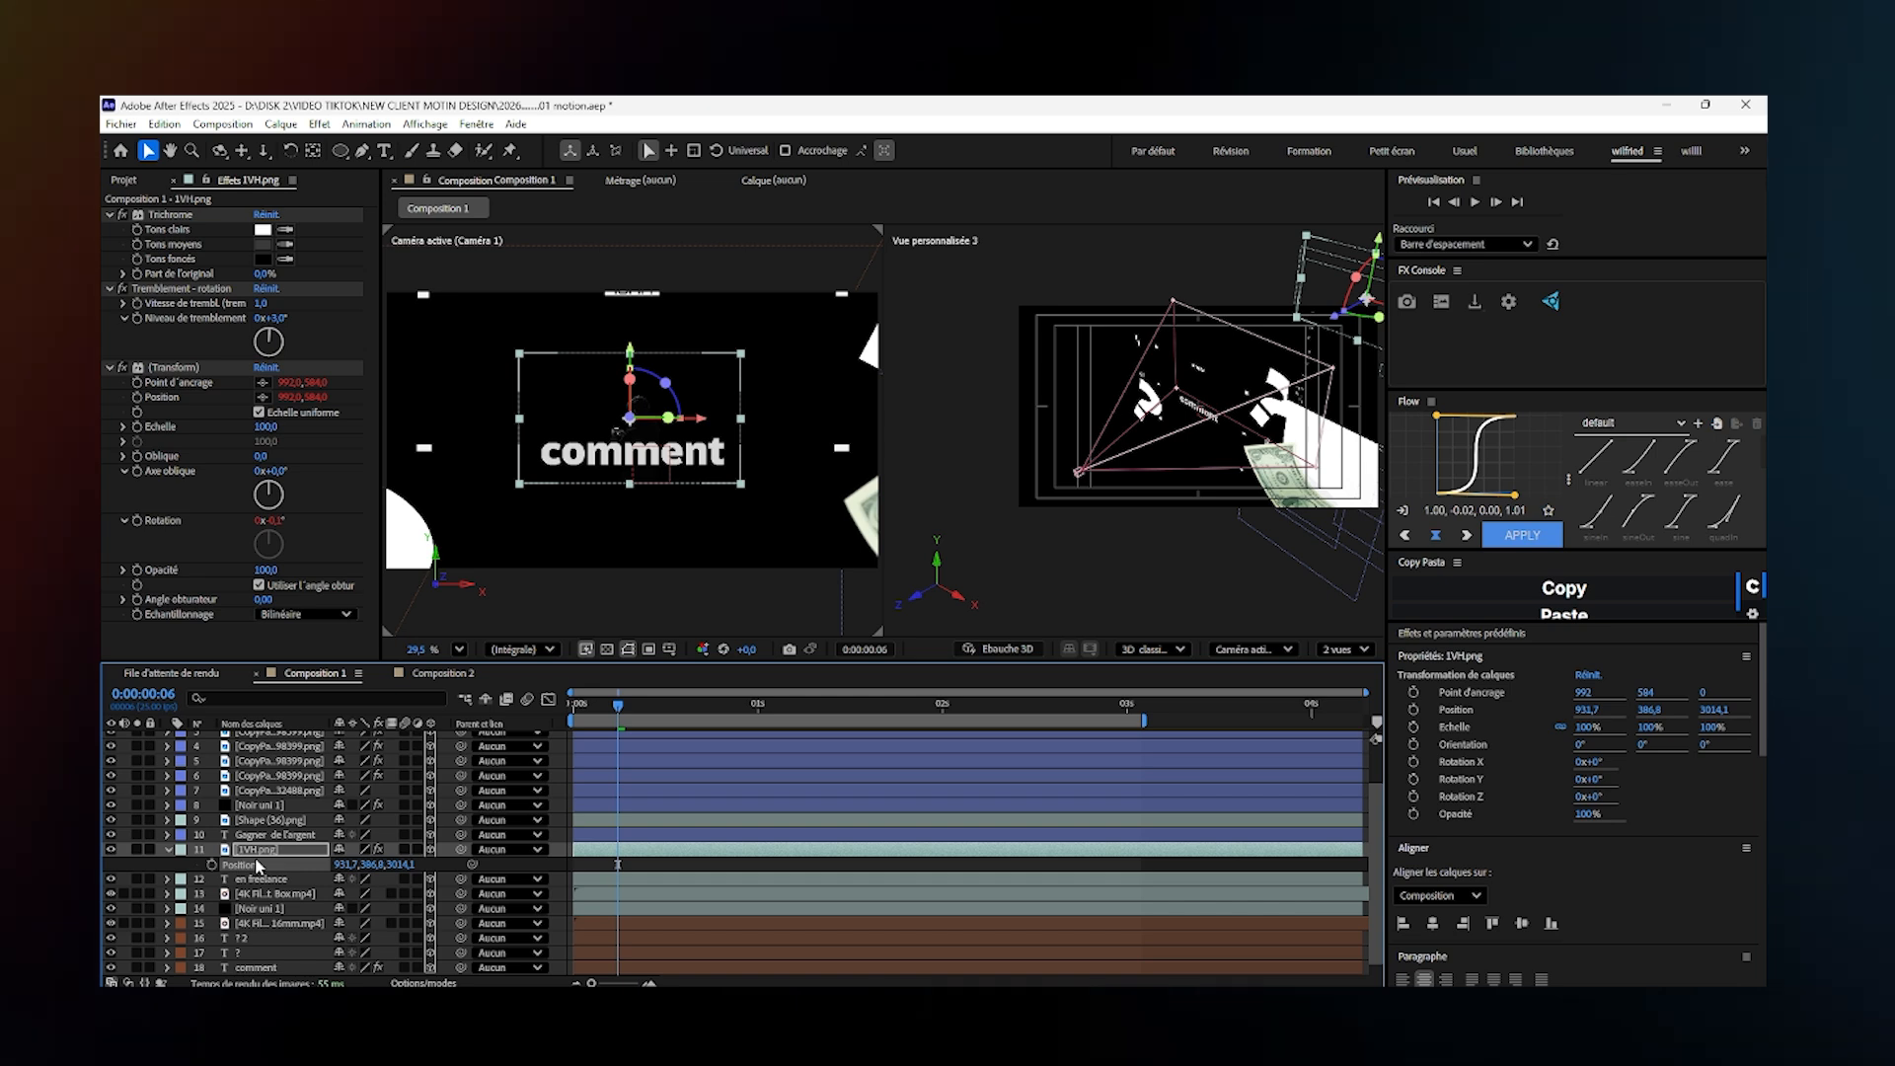
pyautogui.click(259, 836)
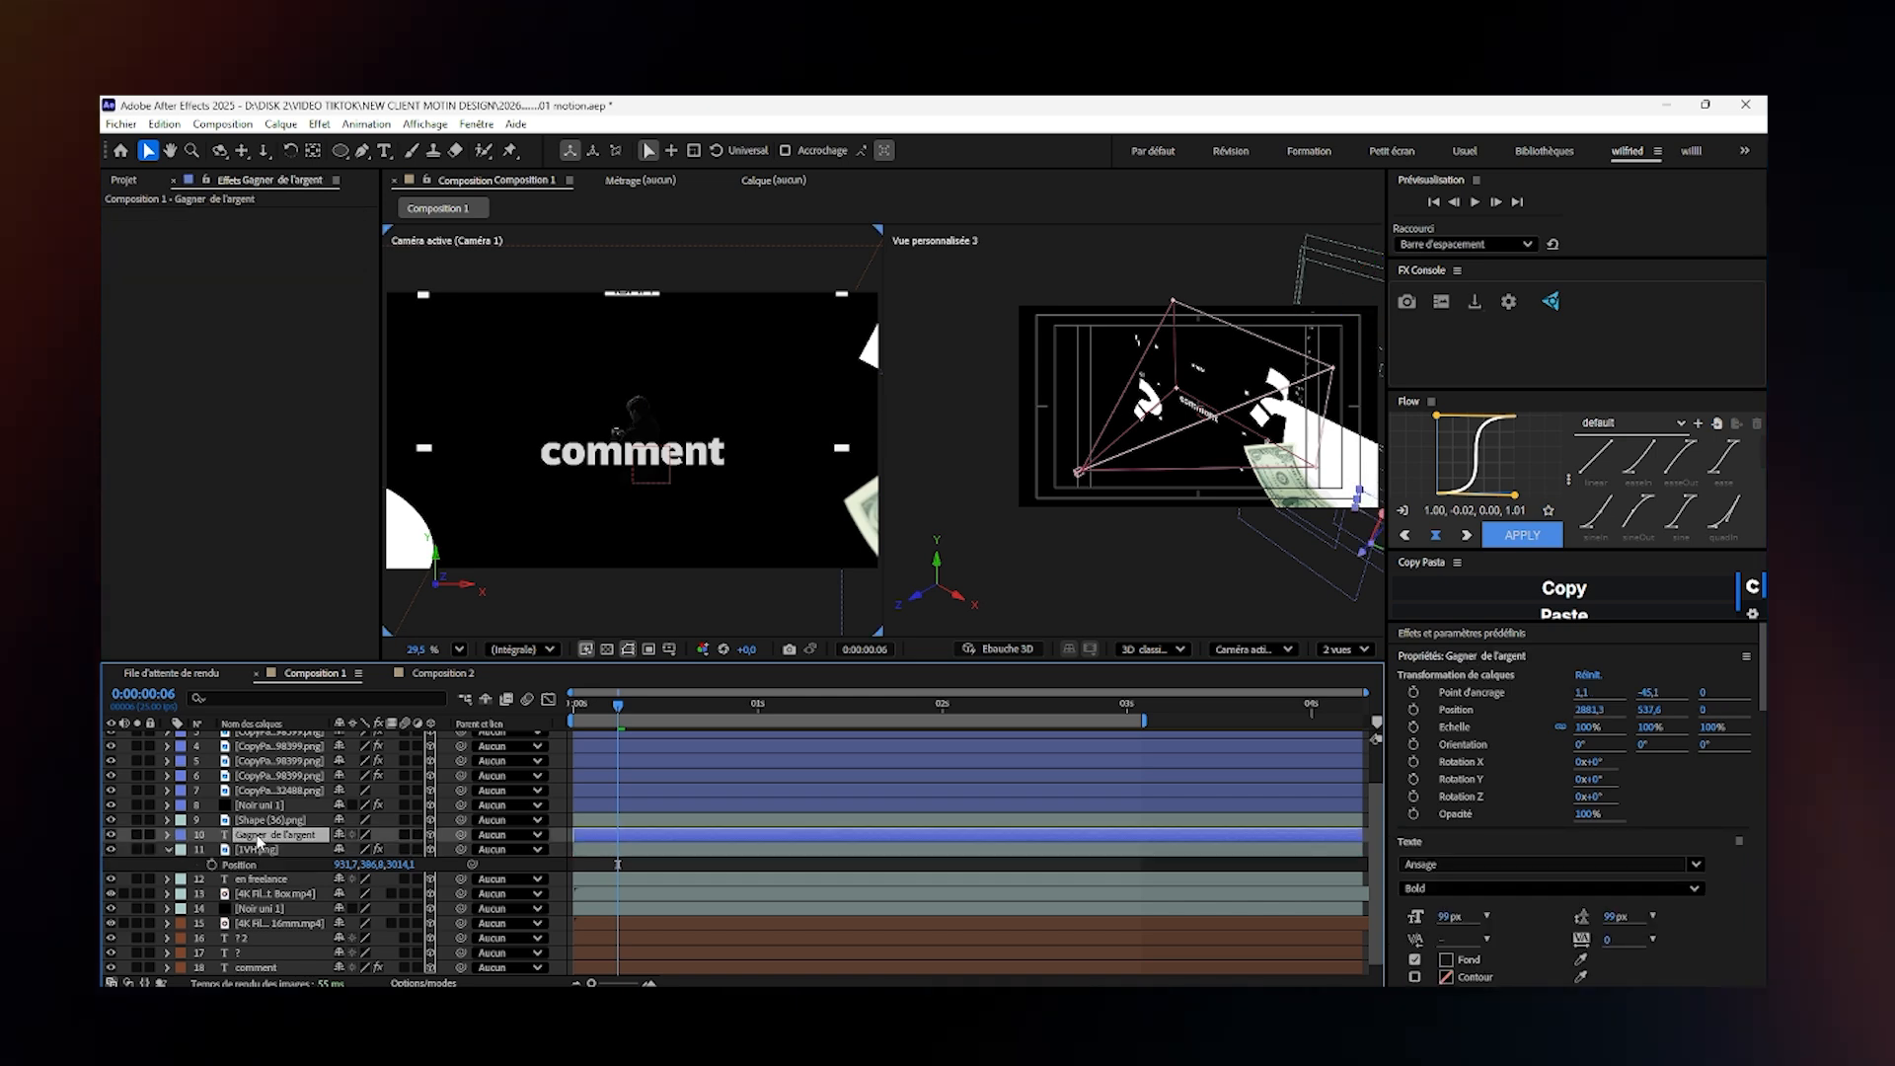
pyautogui.hotkey('ctrl', 'v')
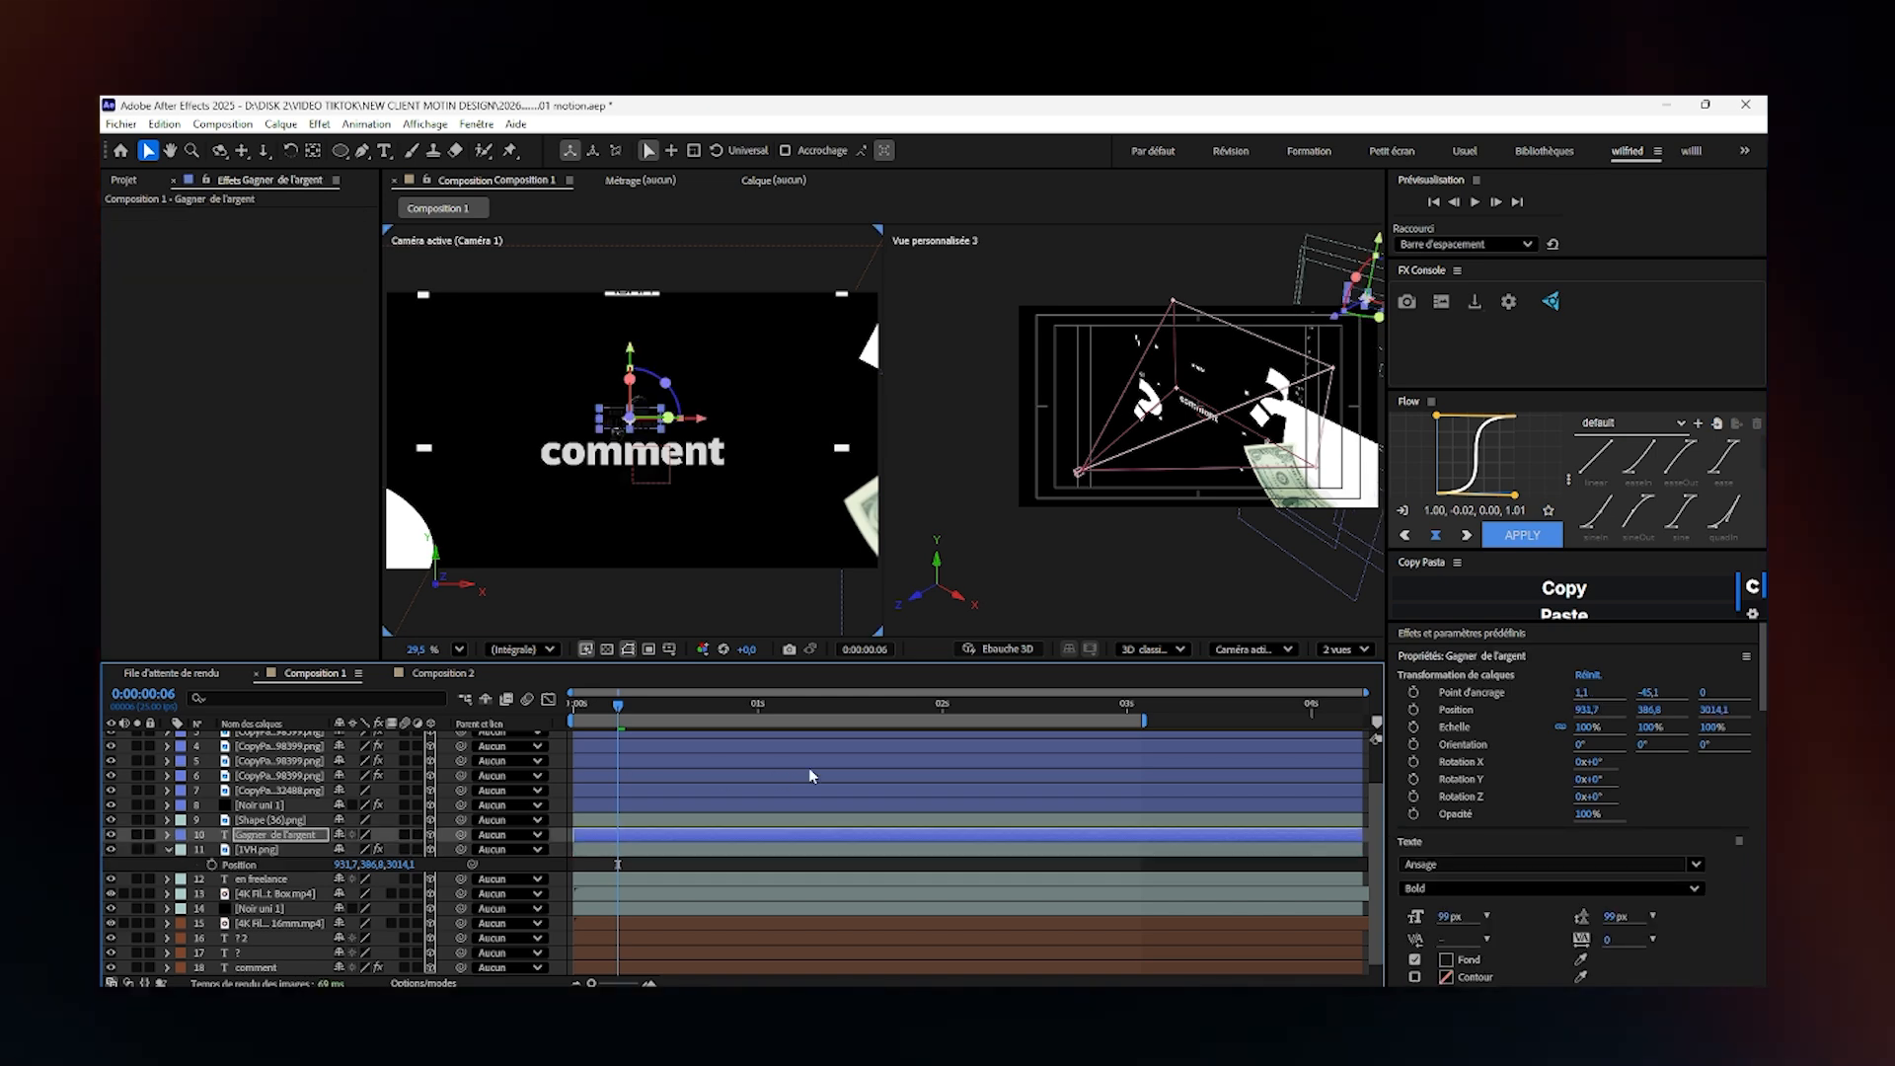
pyautogui.scroll(2, 1361, 777)
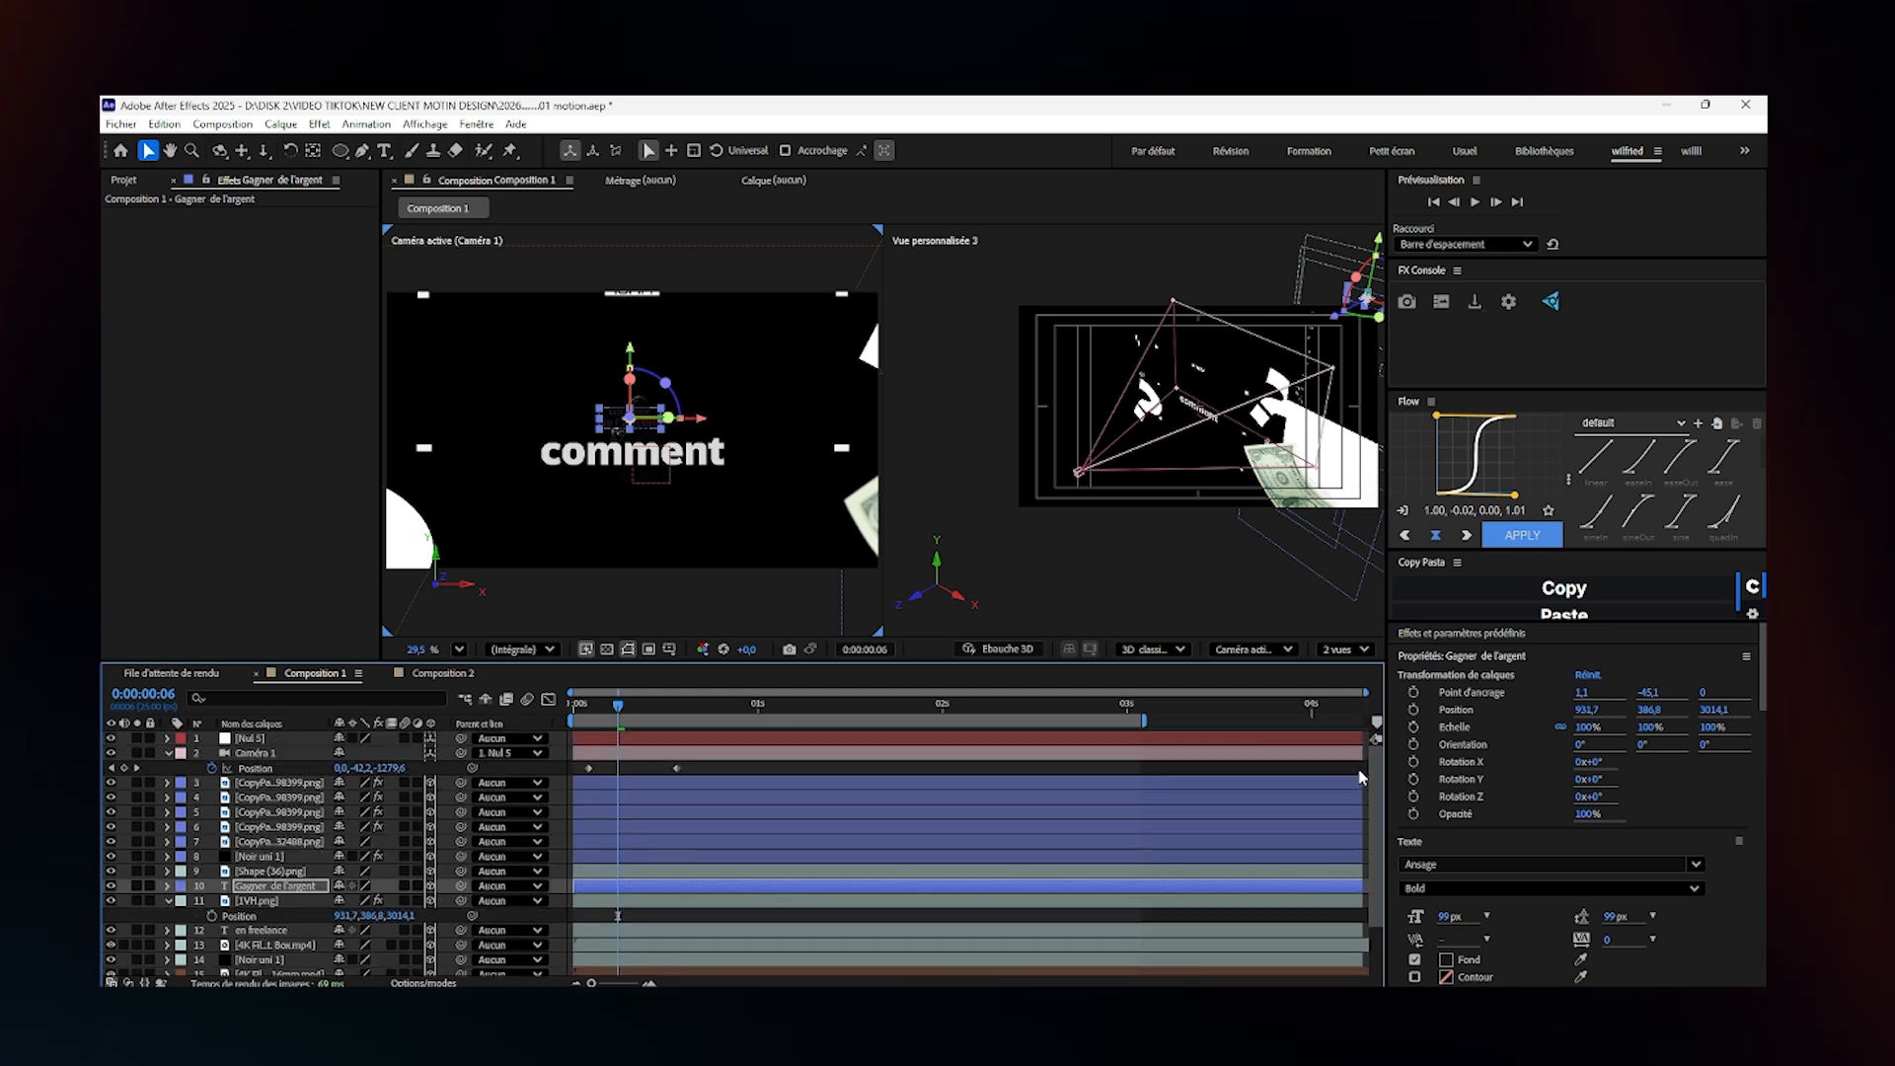
# - At frame 20, set the "Gagner de l'argent" text fill to white (FFFFFF) and move the layer to about X 406.9
pyautogui.click(640, 707)
pyautogui.moveTo(649, 708); pyautogui.dragTo(724, 715)
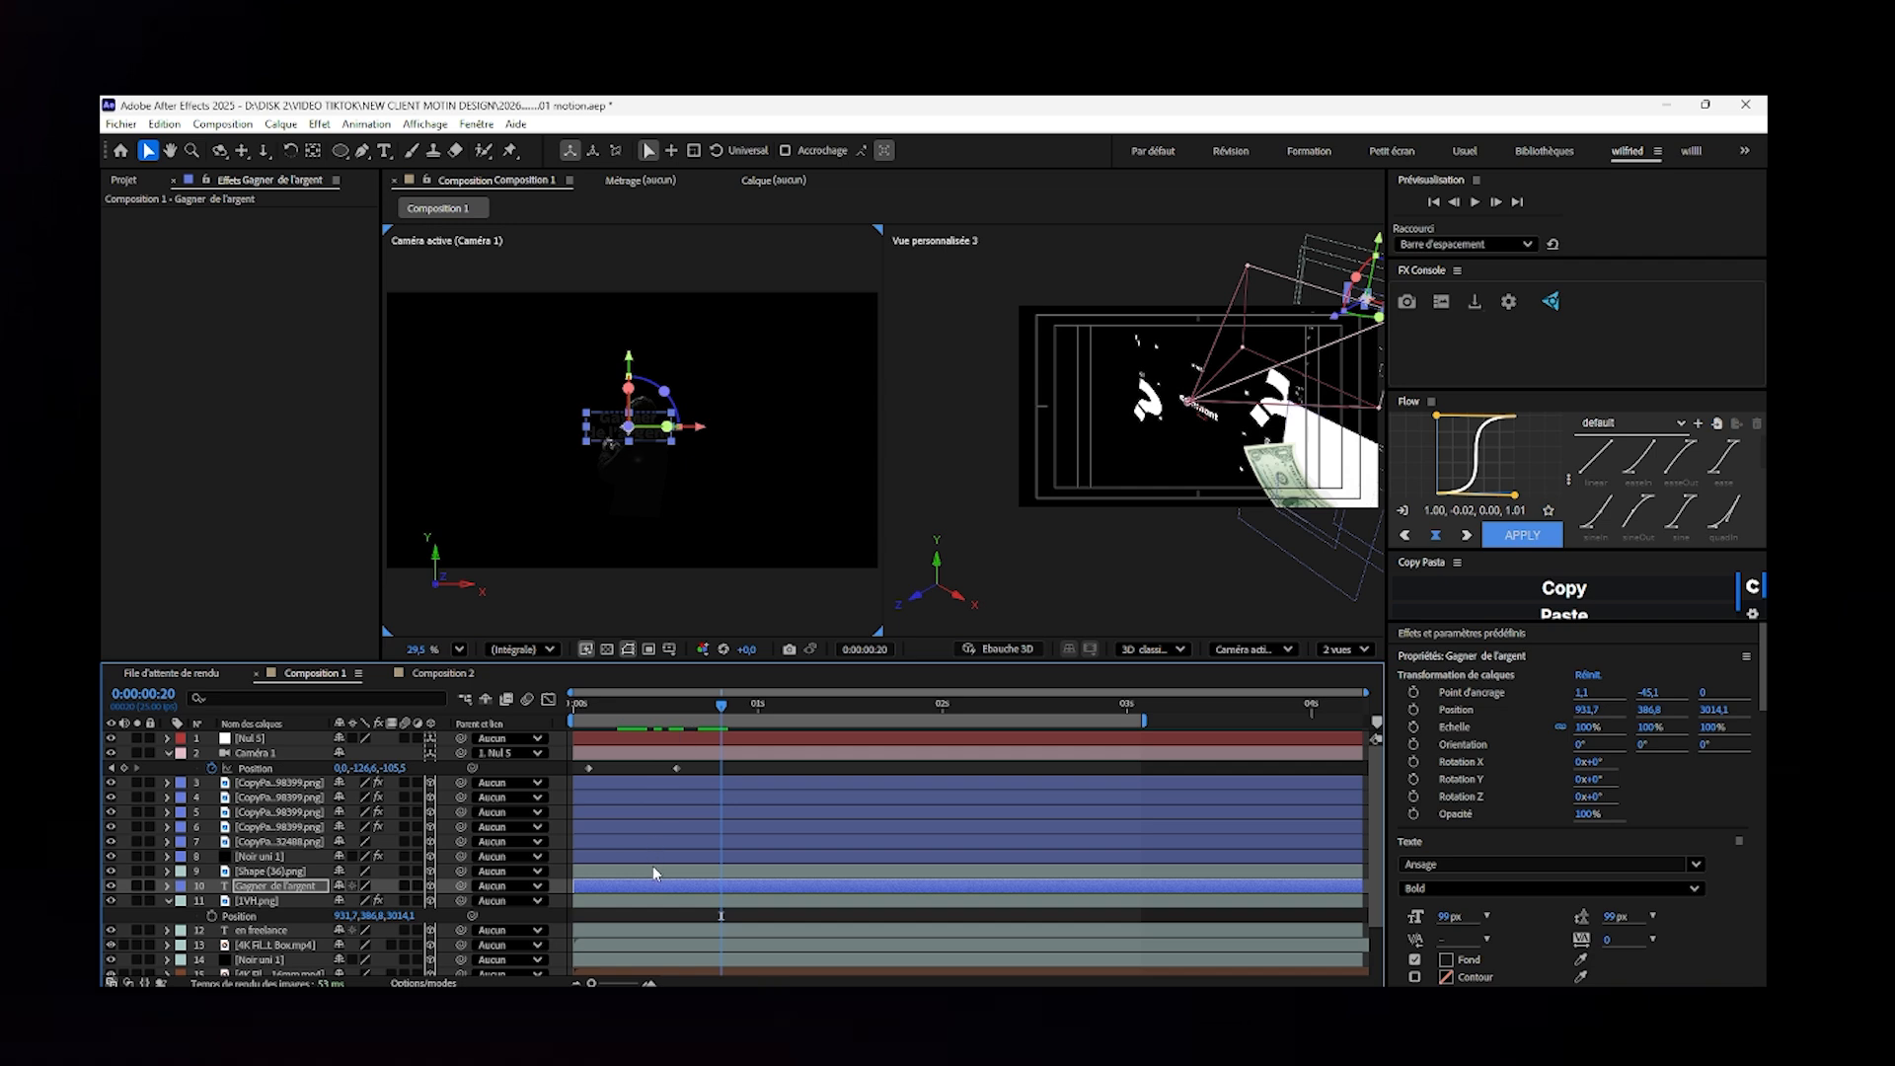
pyautogui.click(1447, 960)
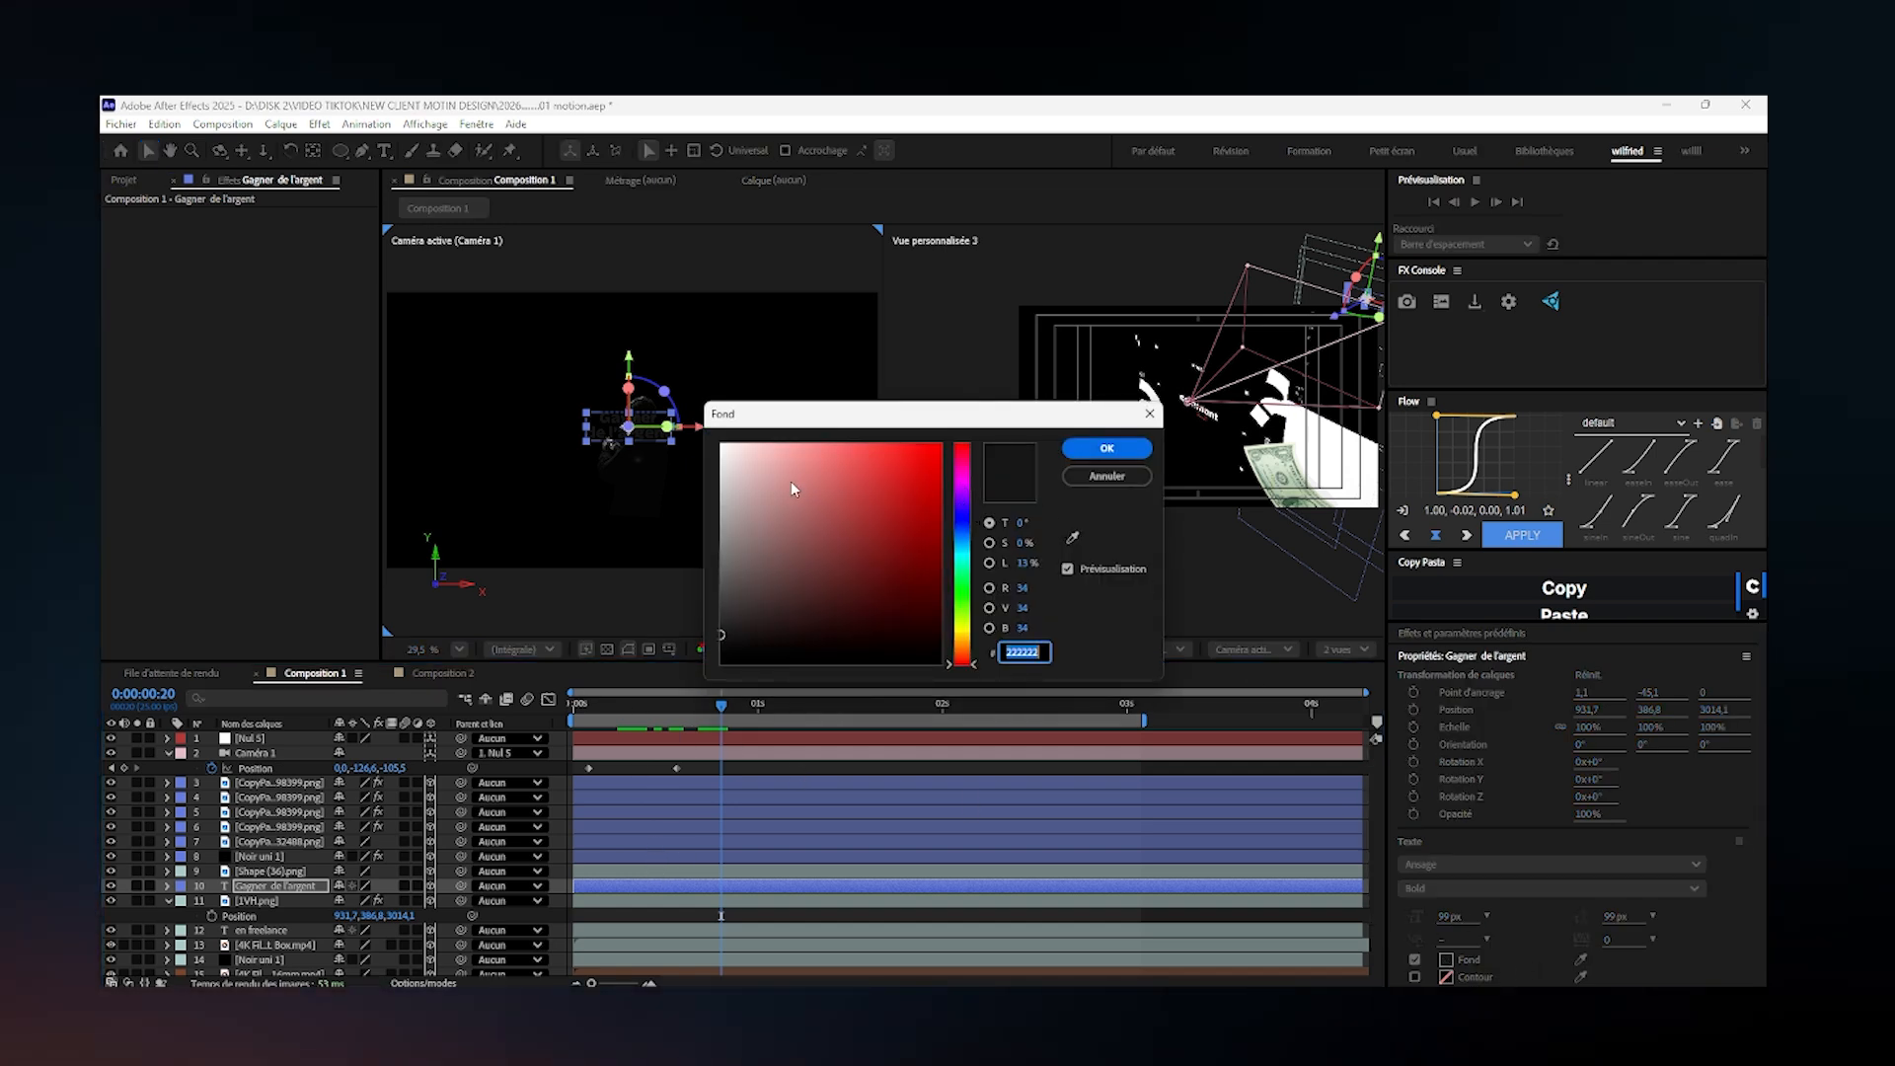
pyautogui.click(721, 445)
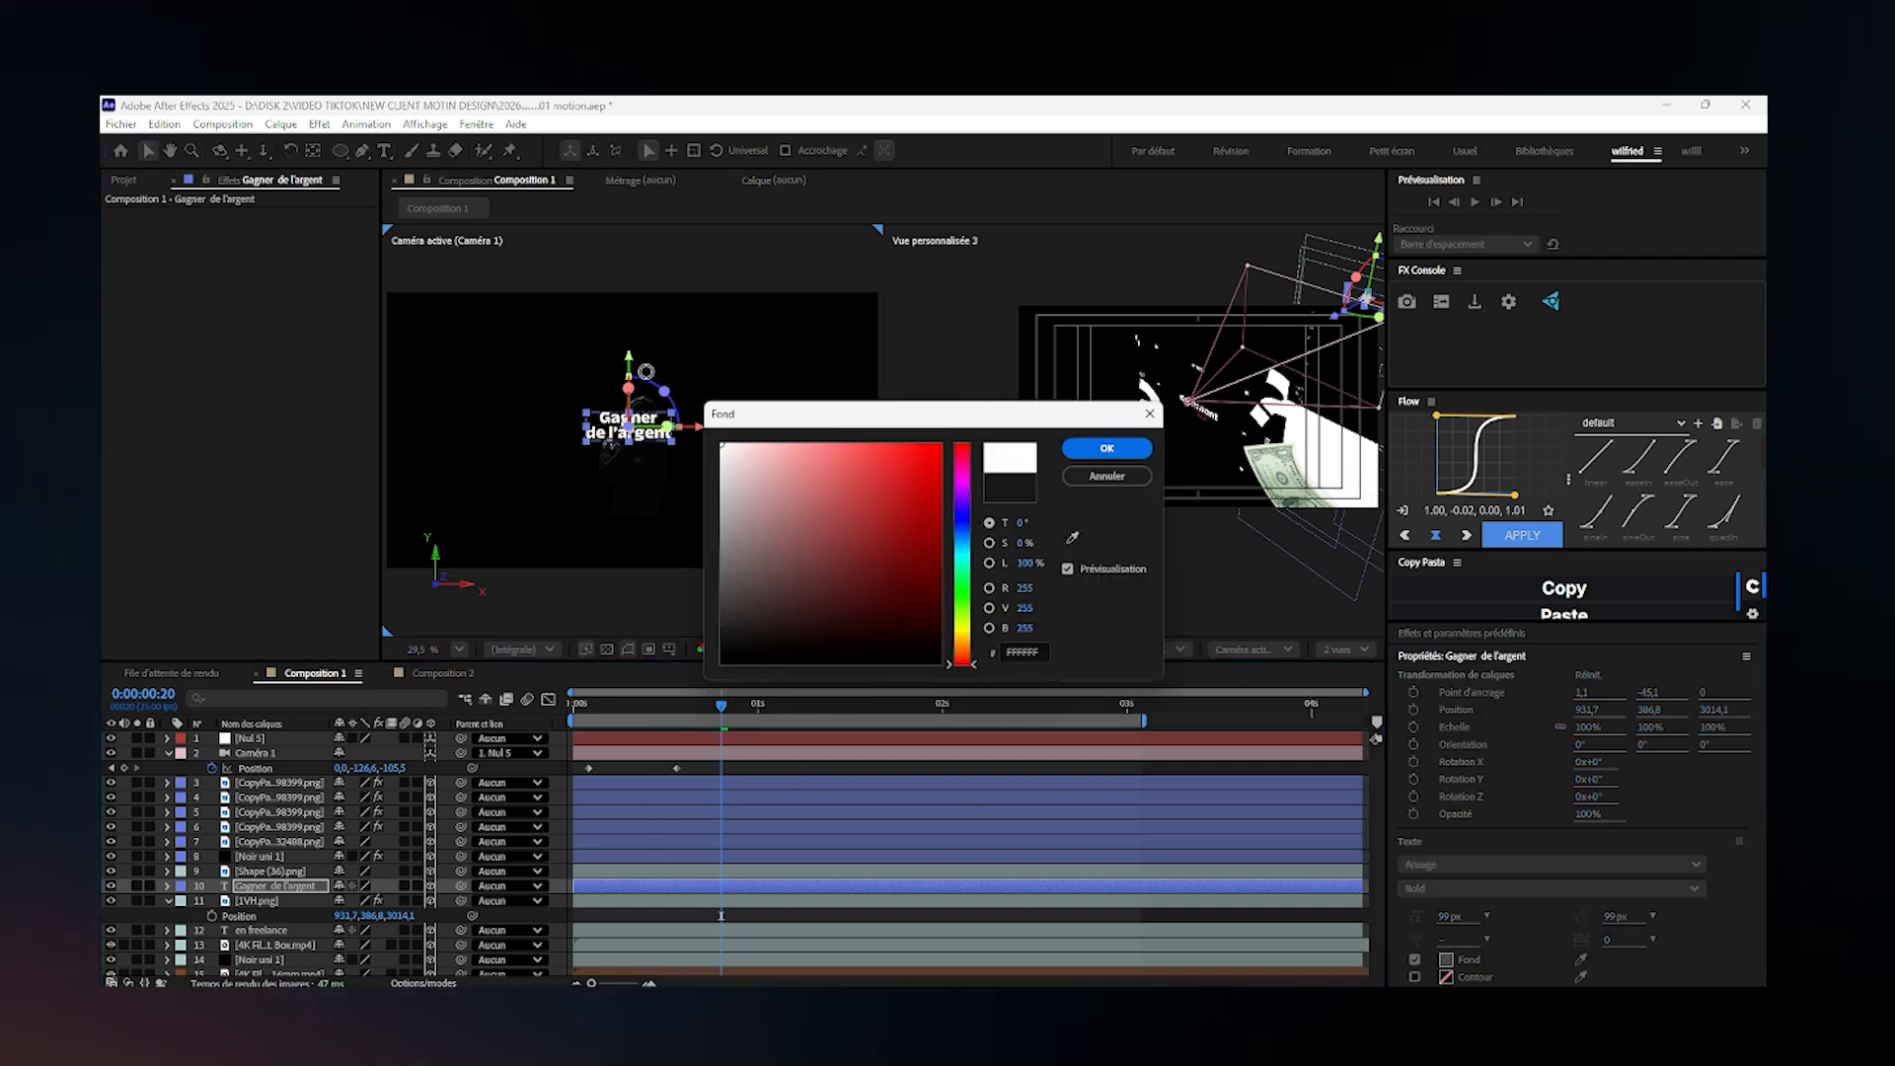
pyautogui.click(1107, 448)
pyautogui.moveTo(704, 435); pyautogui.dragTo(620, 430)
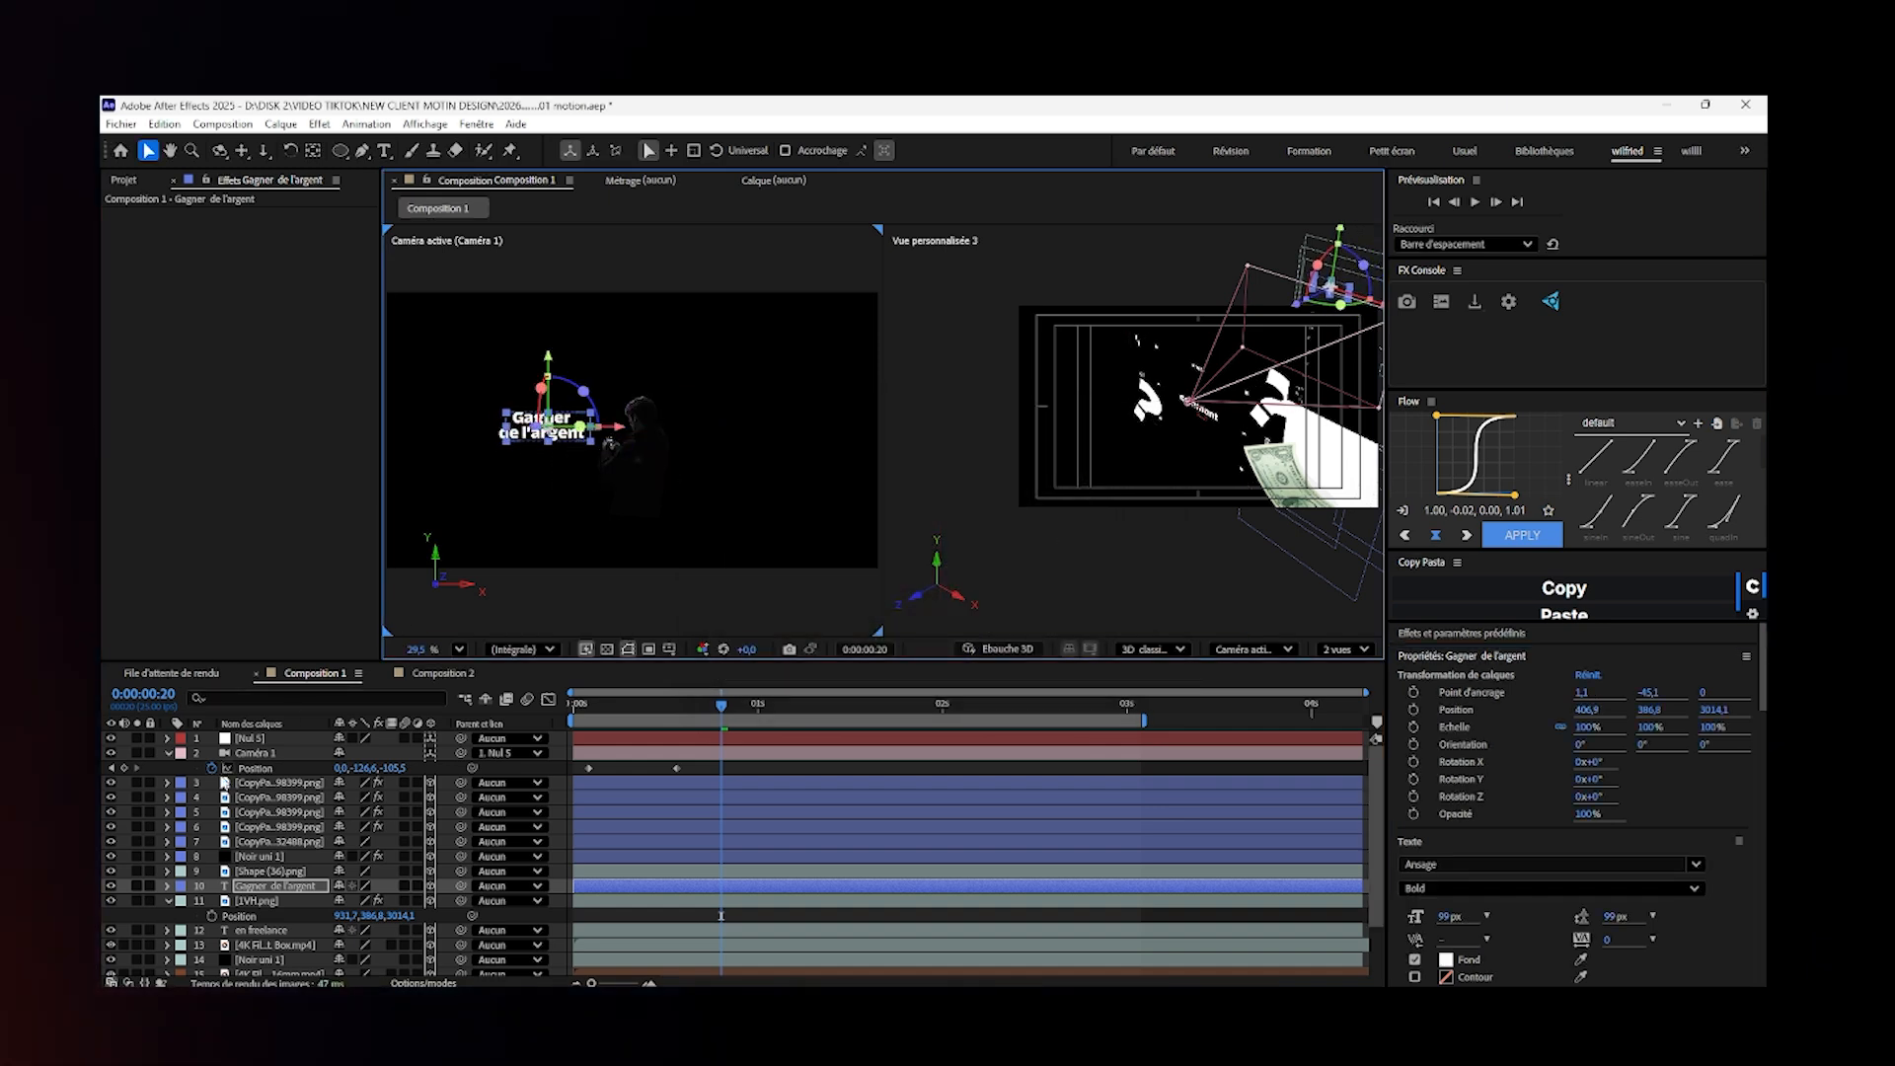
# - Set the Z position of Caméra 1's second keyframe, at frame 14, to about 1217.5
pyautogui.click(111, 768)
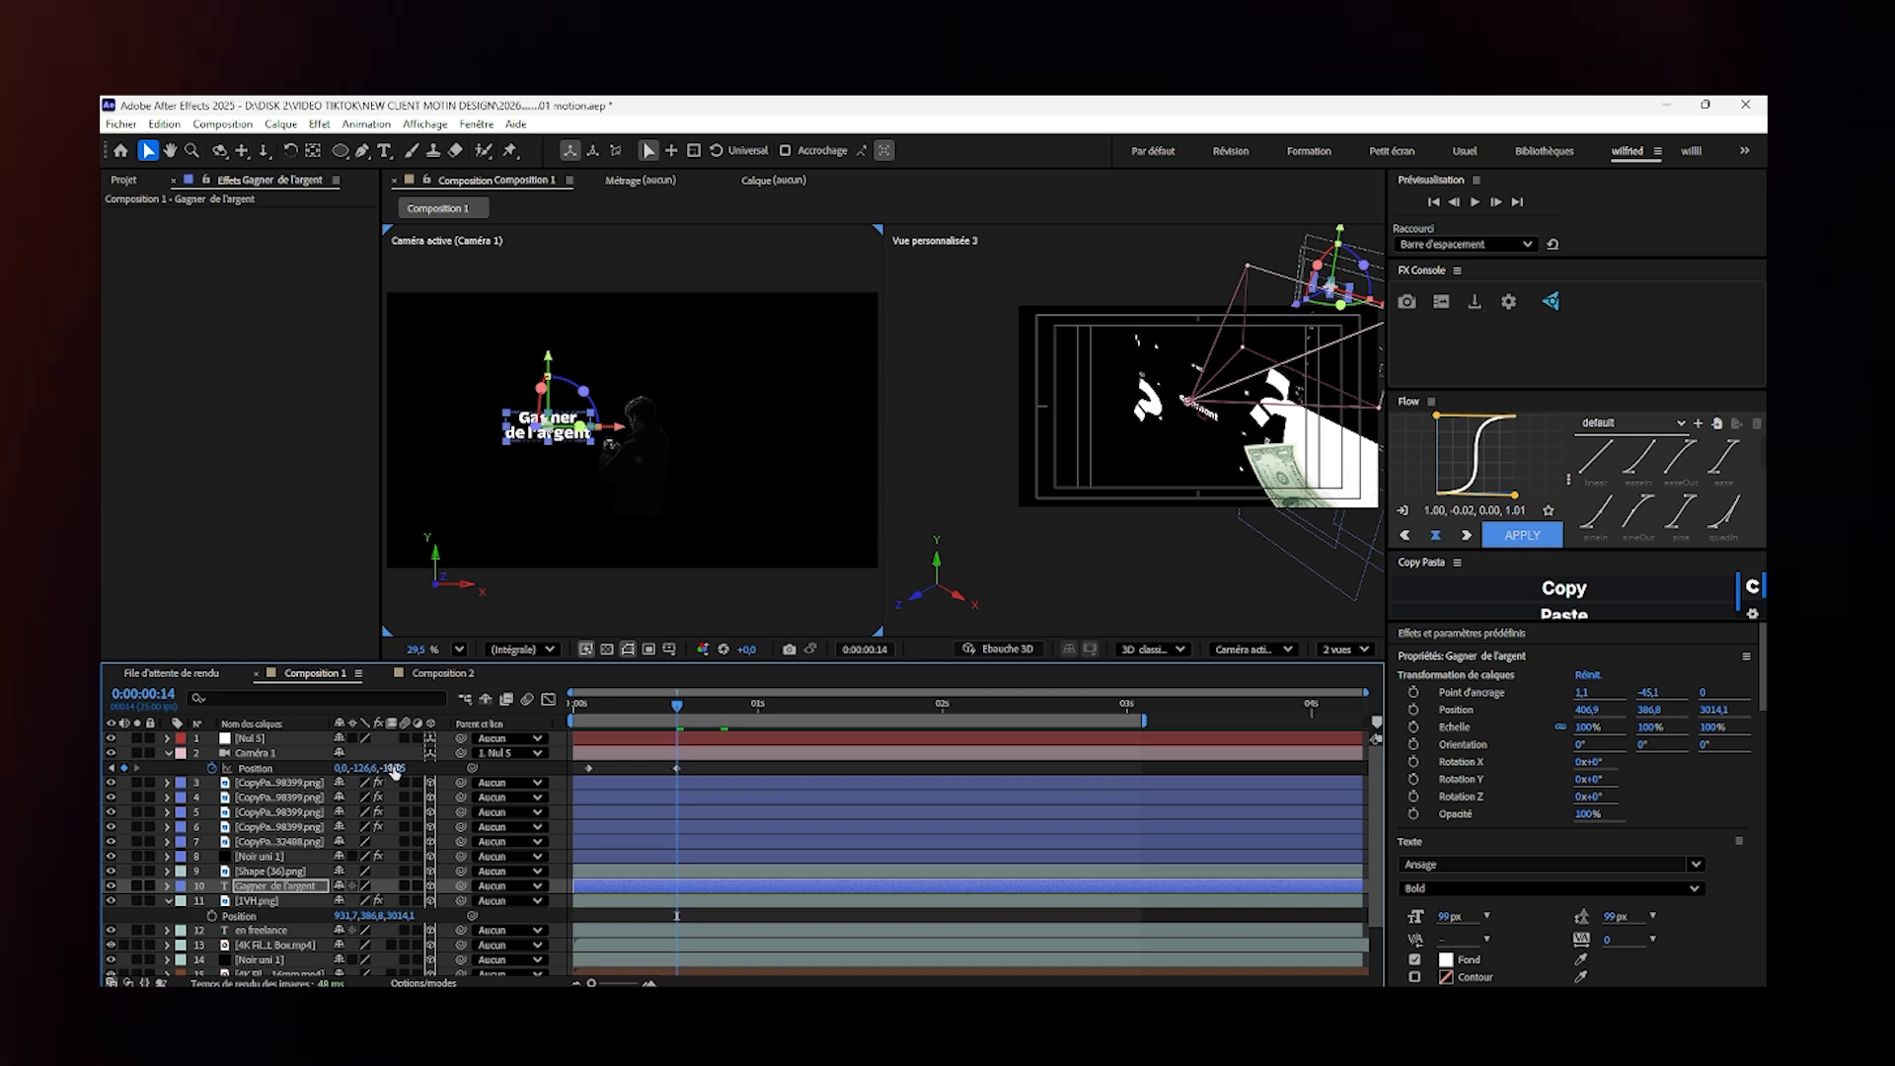
pyautogui.moveTo(373, 767); pyautogui.dragTo(1622, 837)
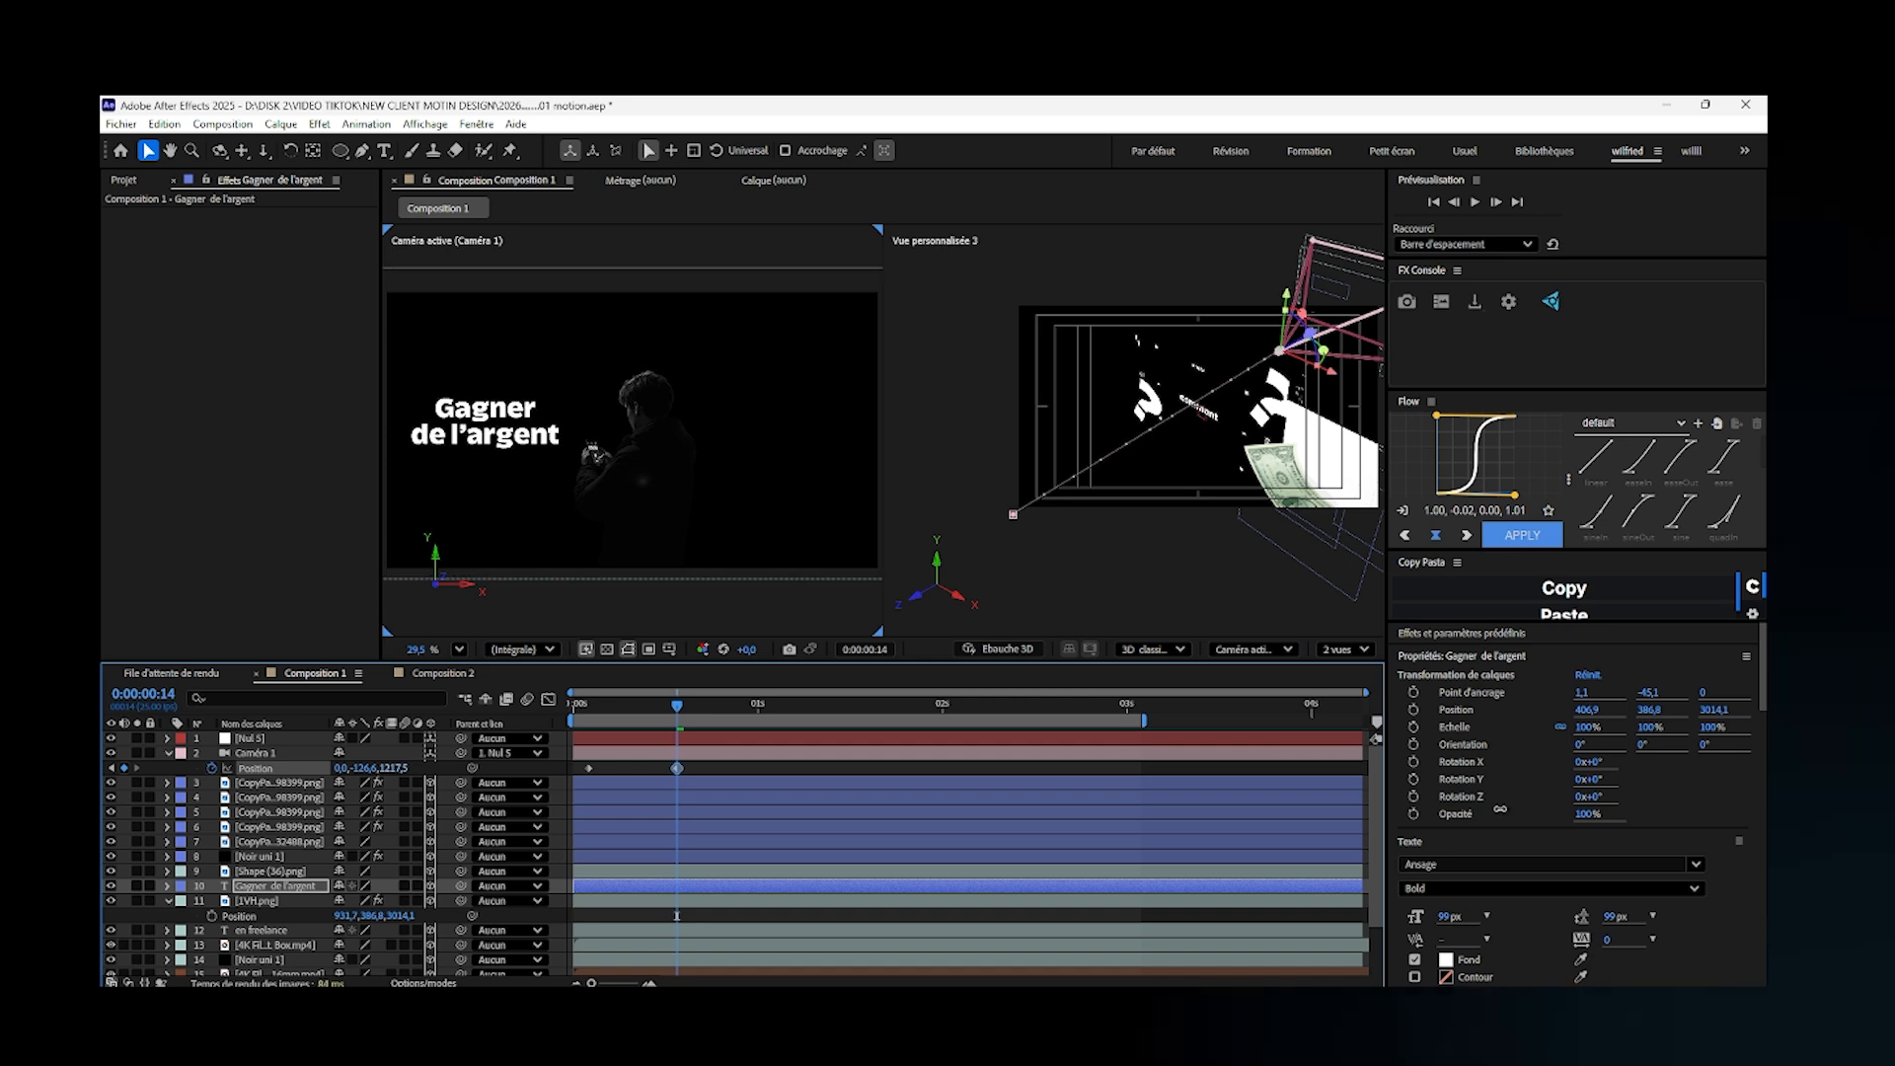